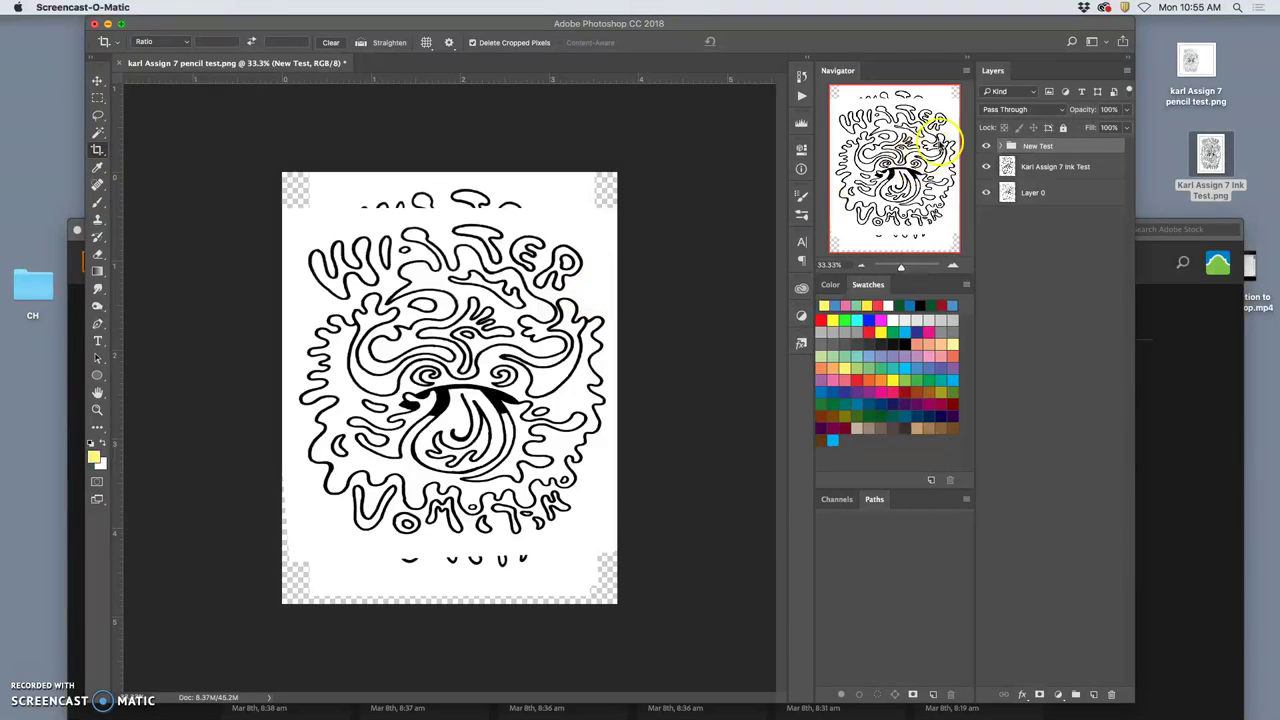
Toggle the New Test group's visibility to compare the pencil sketch with the ink drawing.
left_click(985, 147)
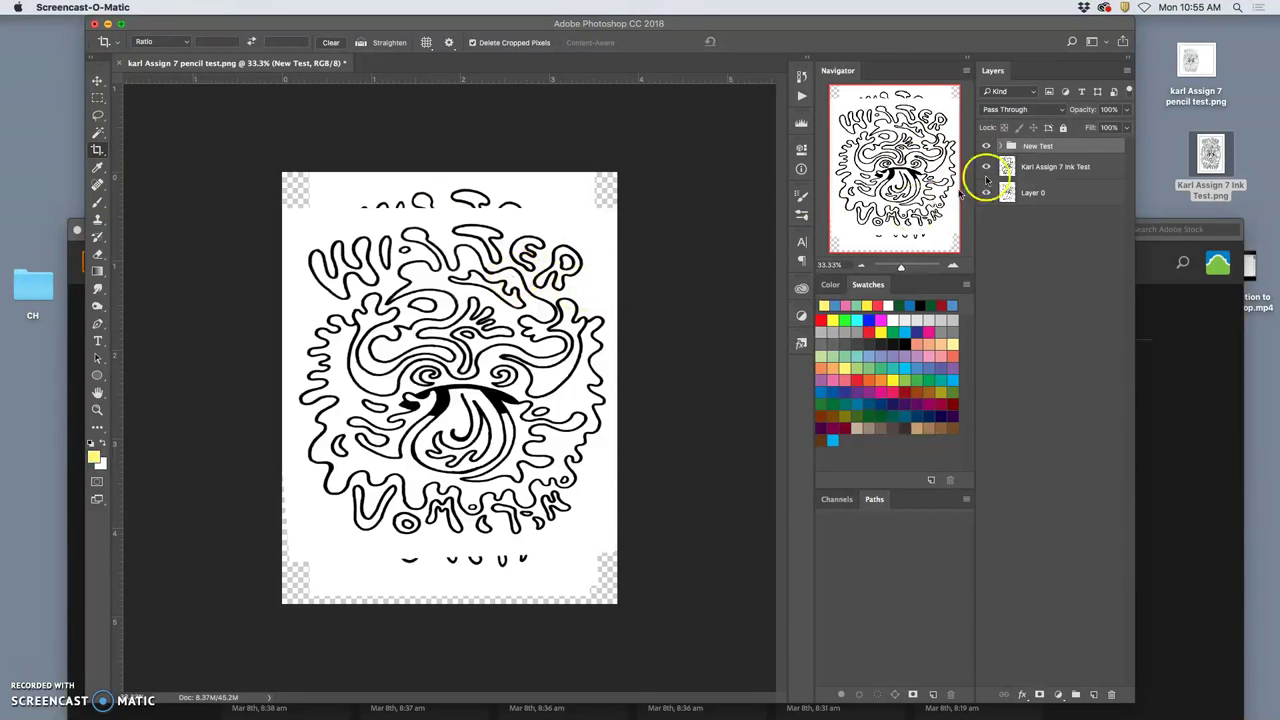
left_click(985, 147)
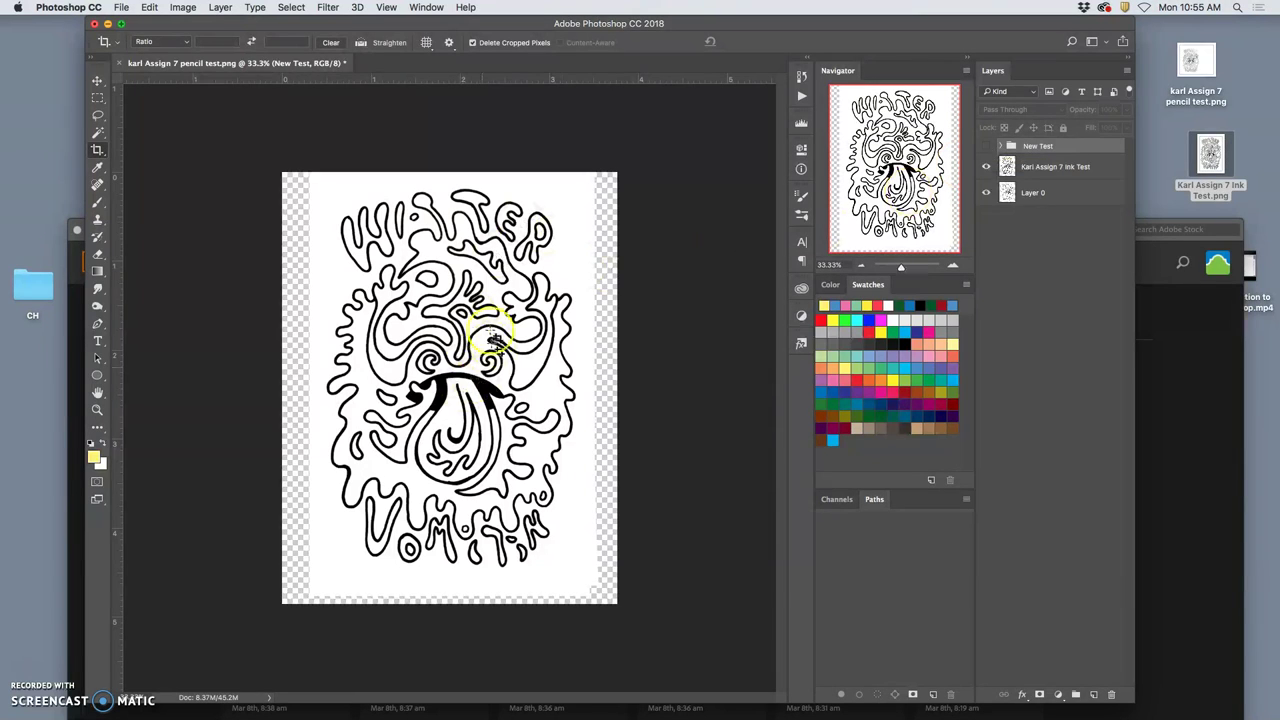
left_click(985, 148)
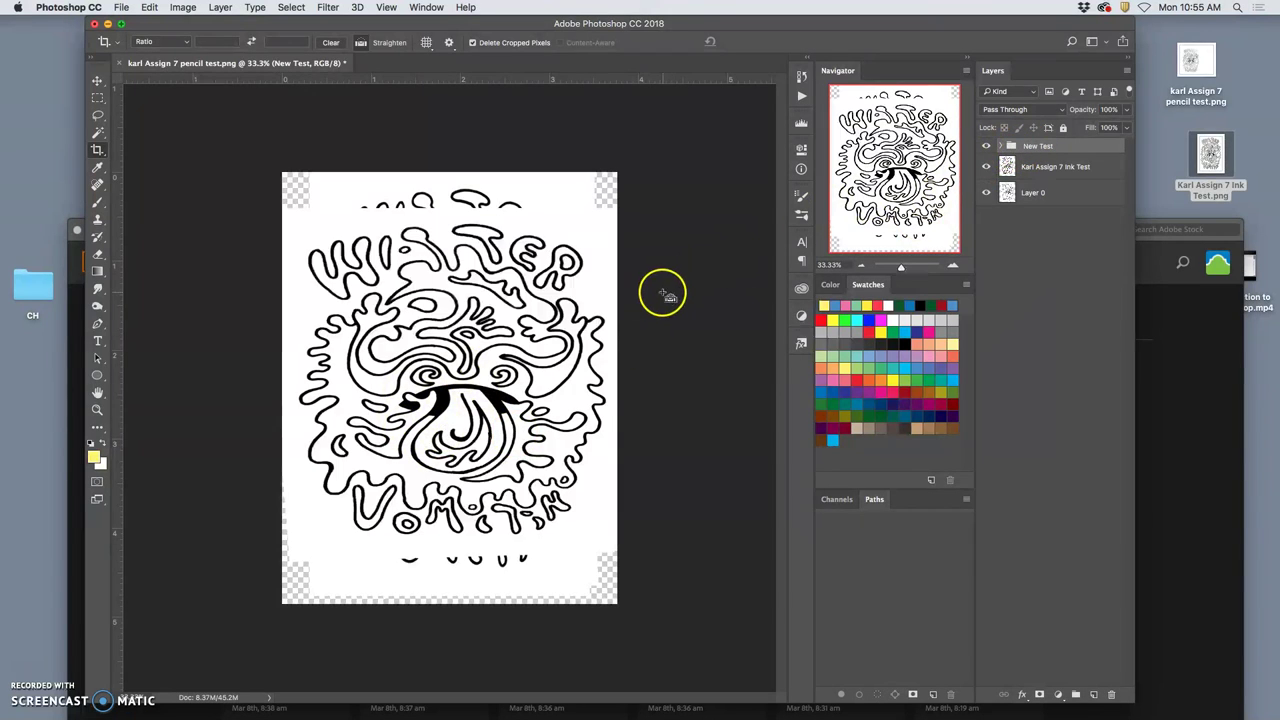
Stretch the ink drawing vertically up to the canvas top and apply the transform.
key("ctrl+t")
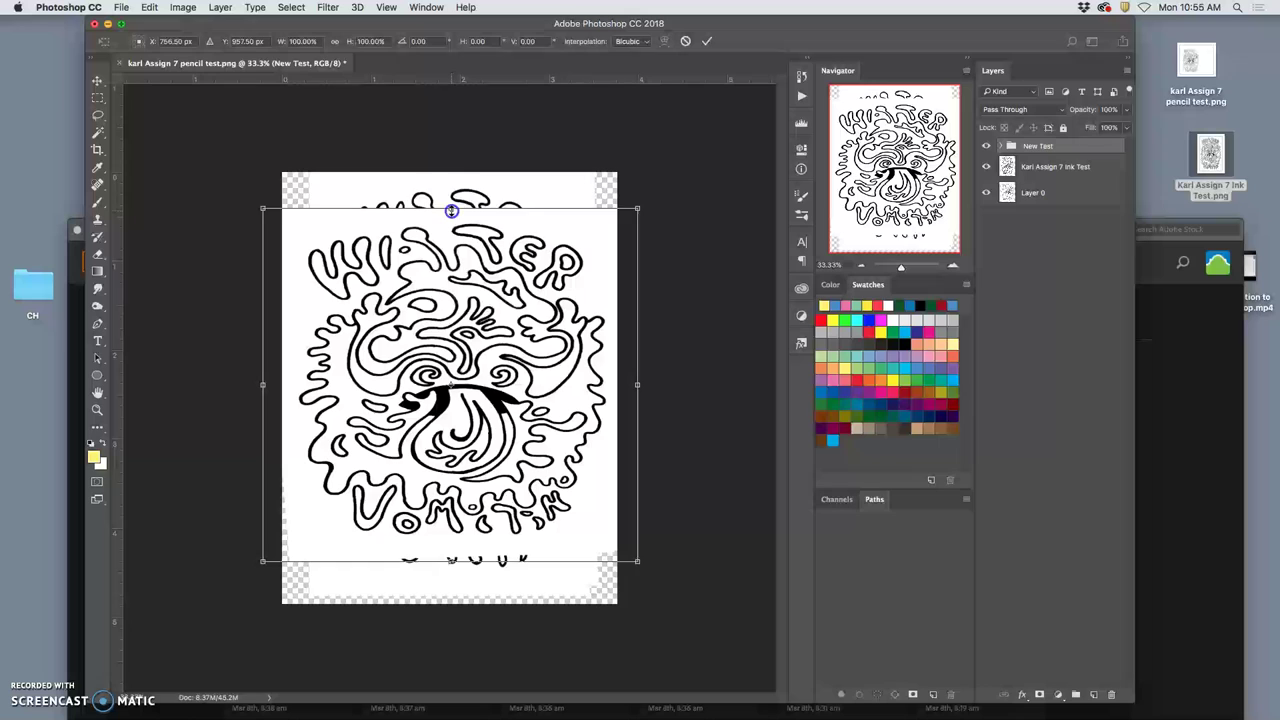
left_click_drag(450, 208, 451, 172)
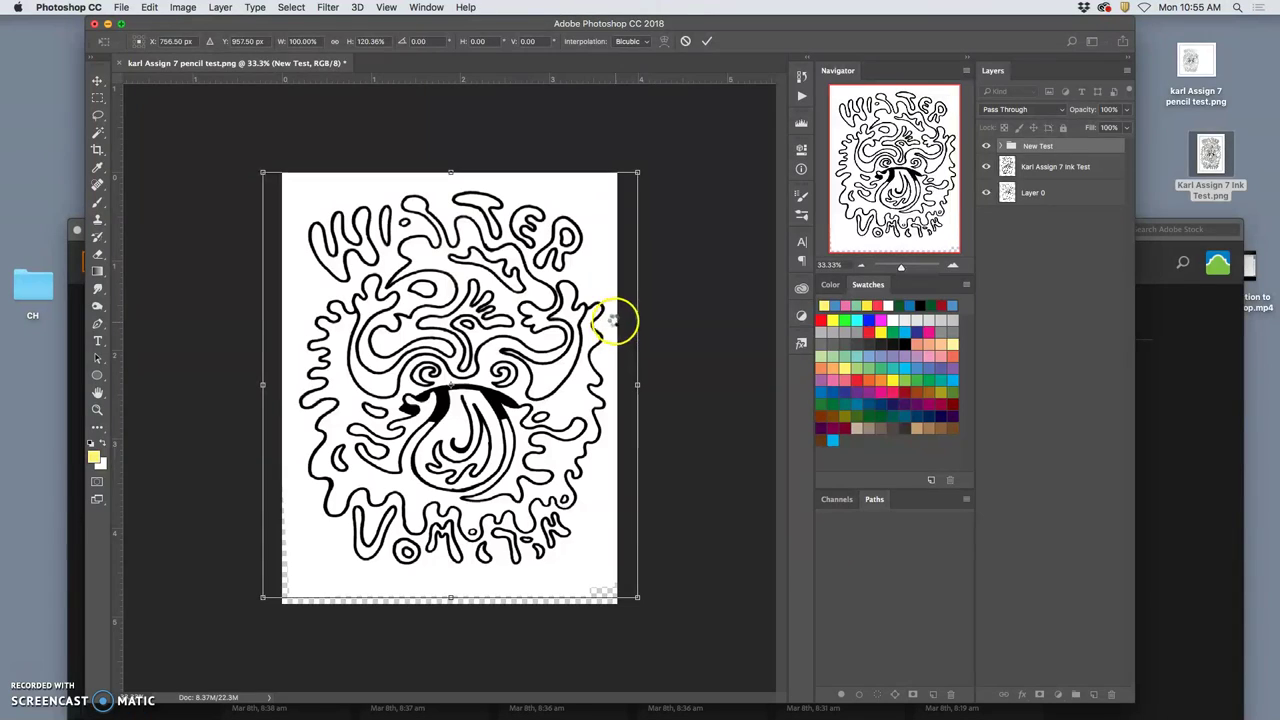
key("Return")
Duplicate the New Test group to create New Test copy.
right_click(1037, 148)
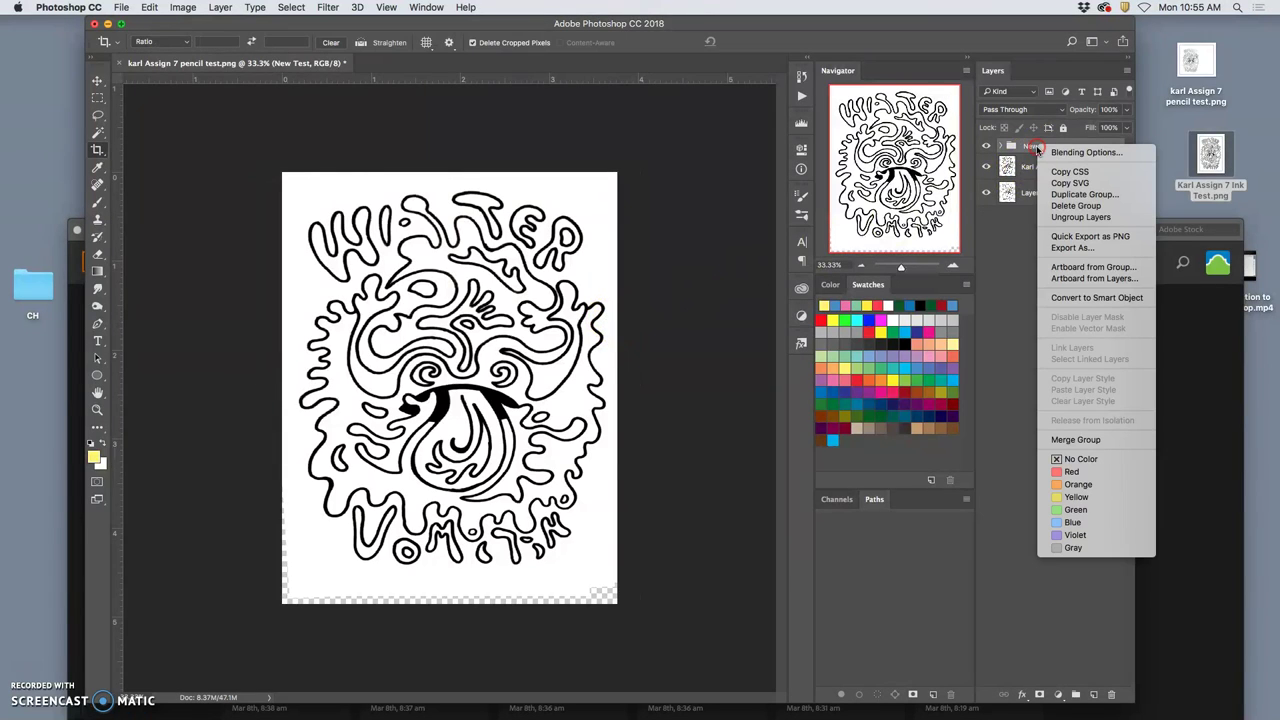
key("Escape")
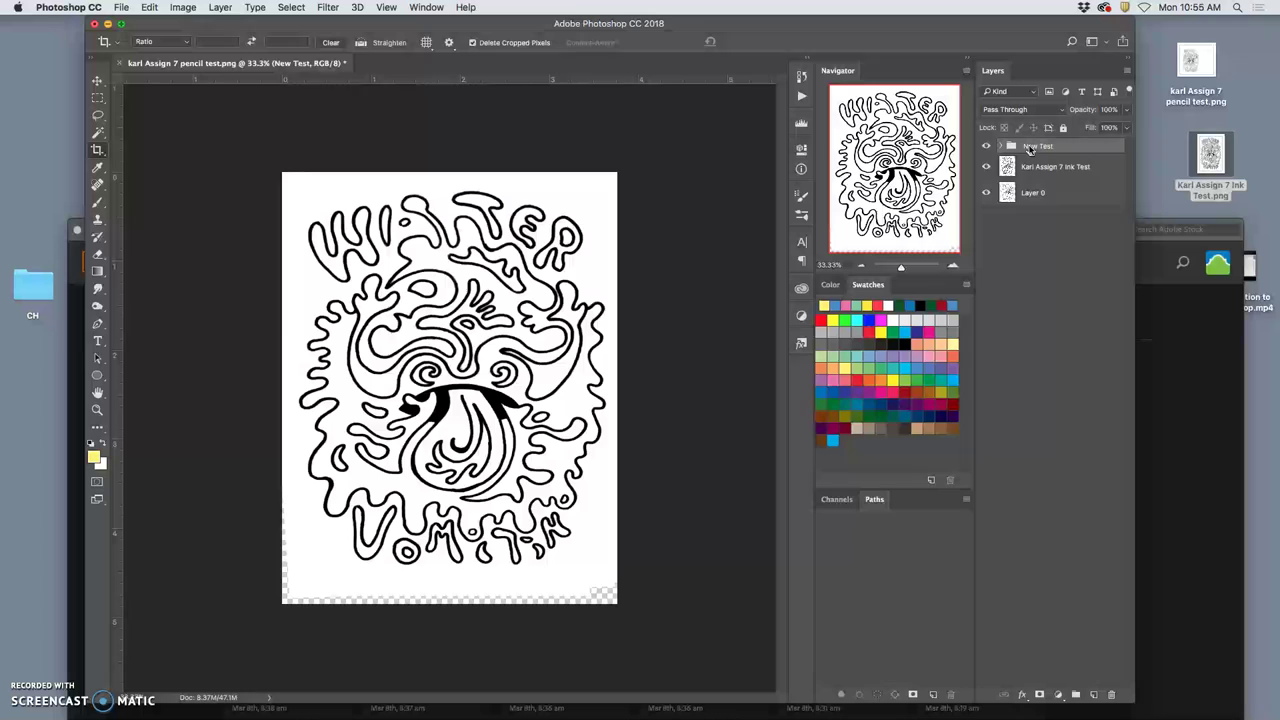
key("super+j")
right_click(1031, 149)
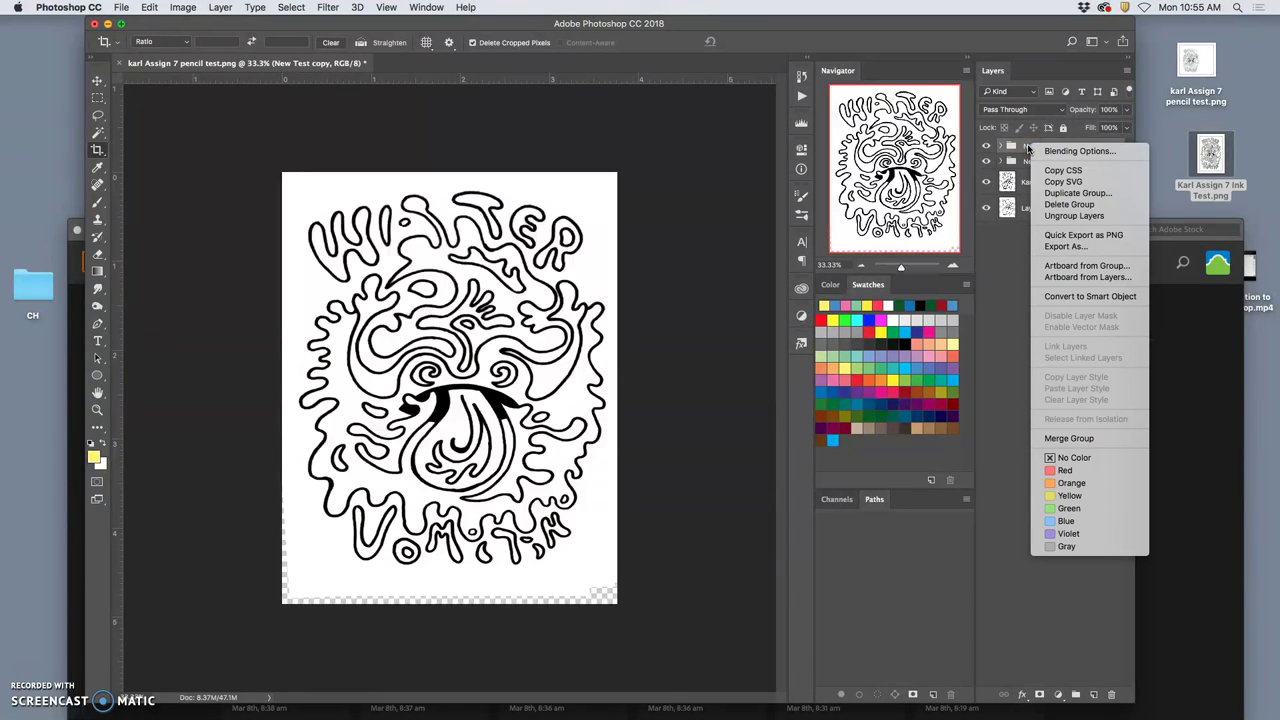
key("Escape")
Expand New Test copy and select its ink test copy layer.
left_click(1001, 146)
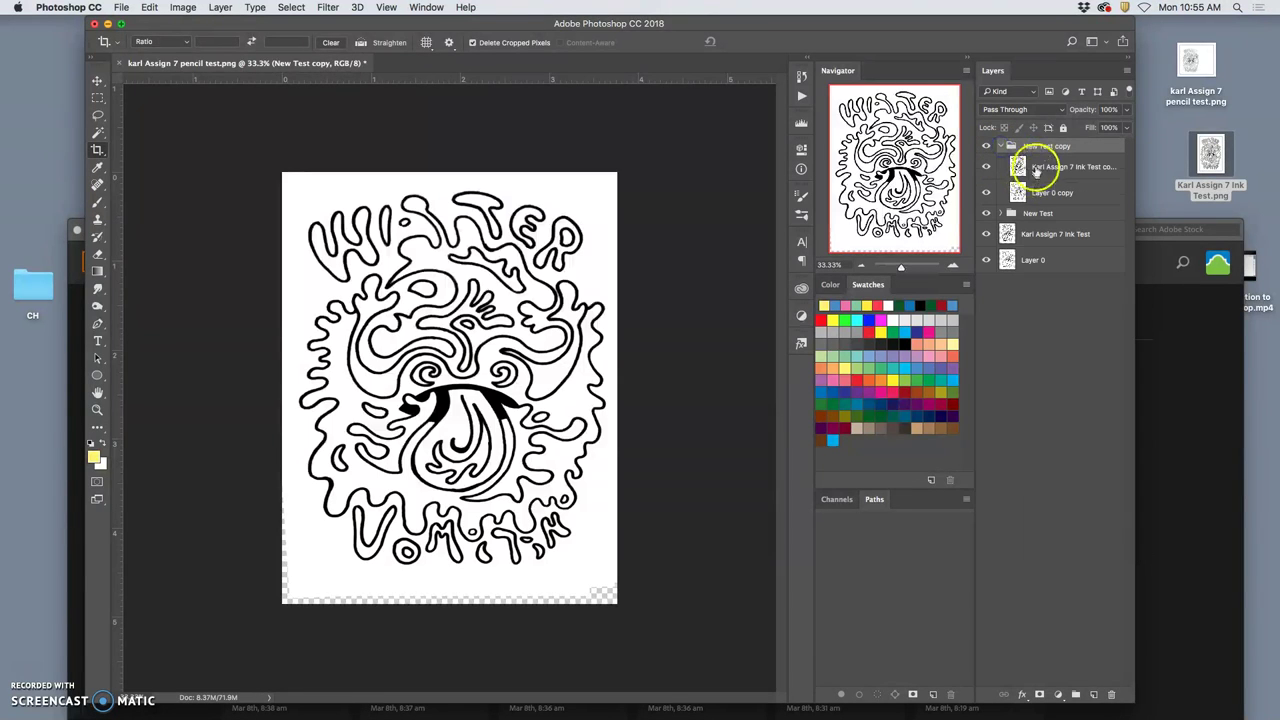
left_click(1038, 168)
left_click(1037, 194)
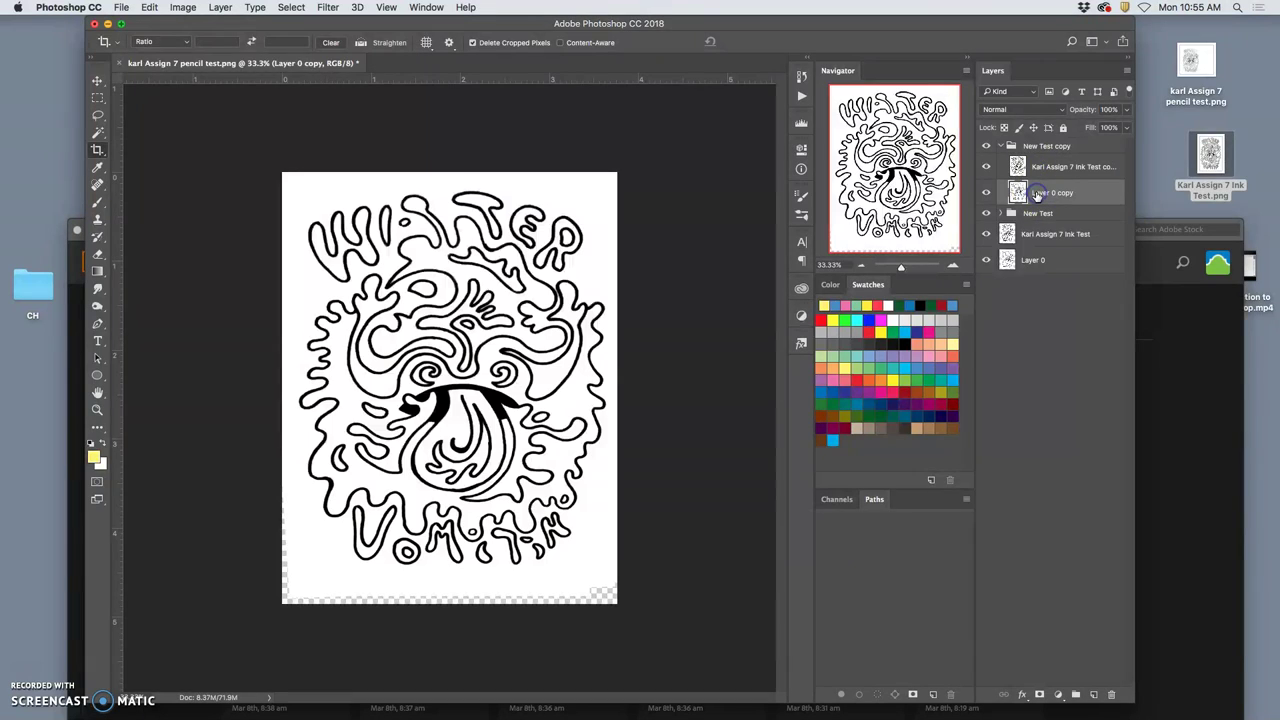
left_click(1036, 170)
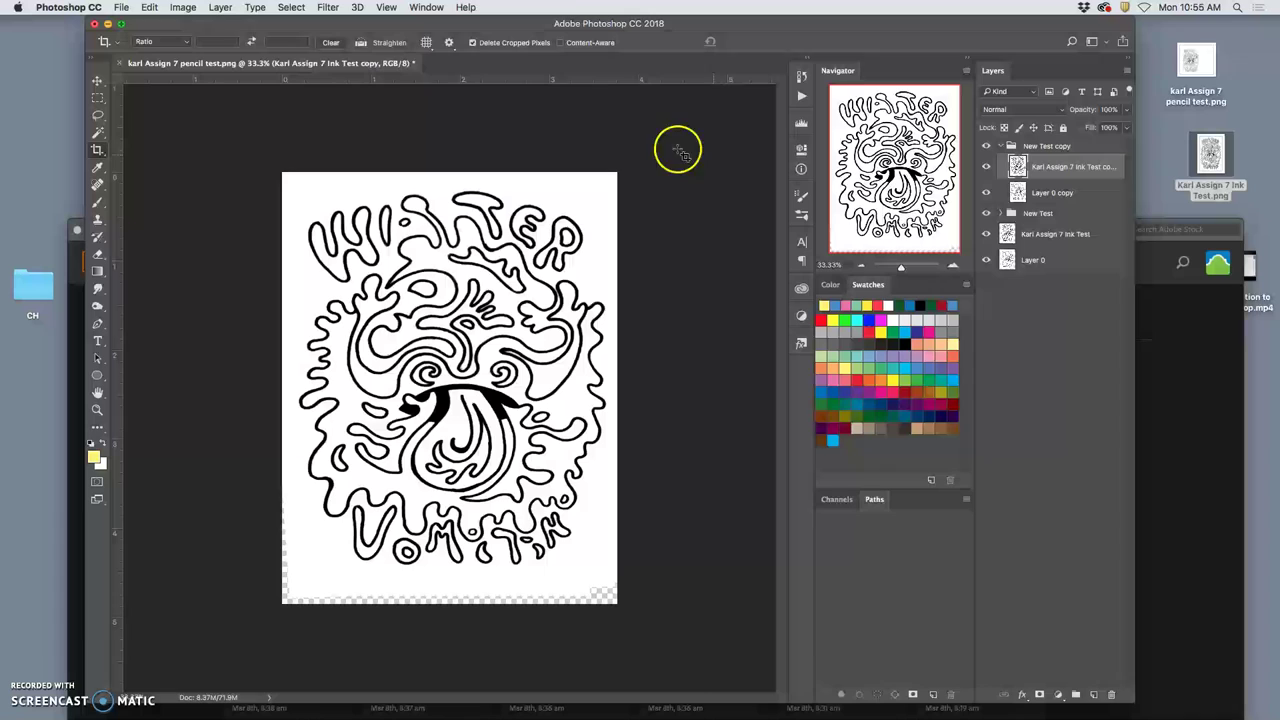
left_click(186, 10)
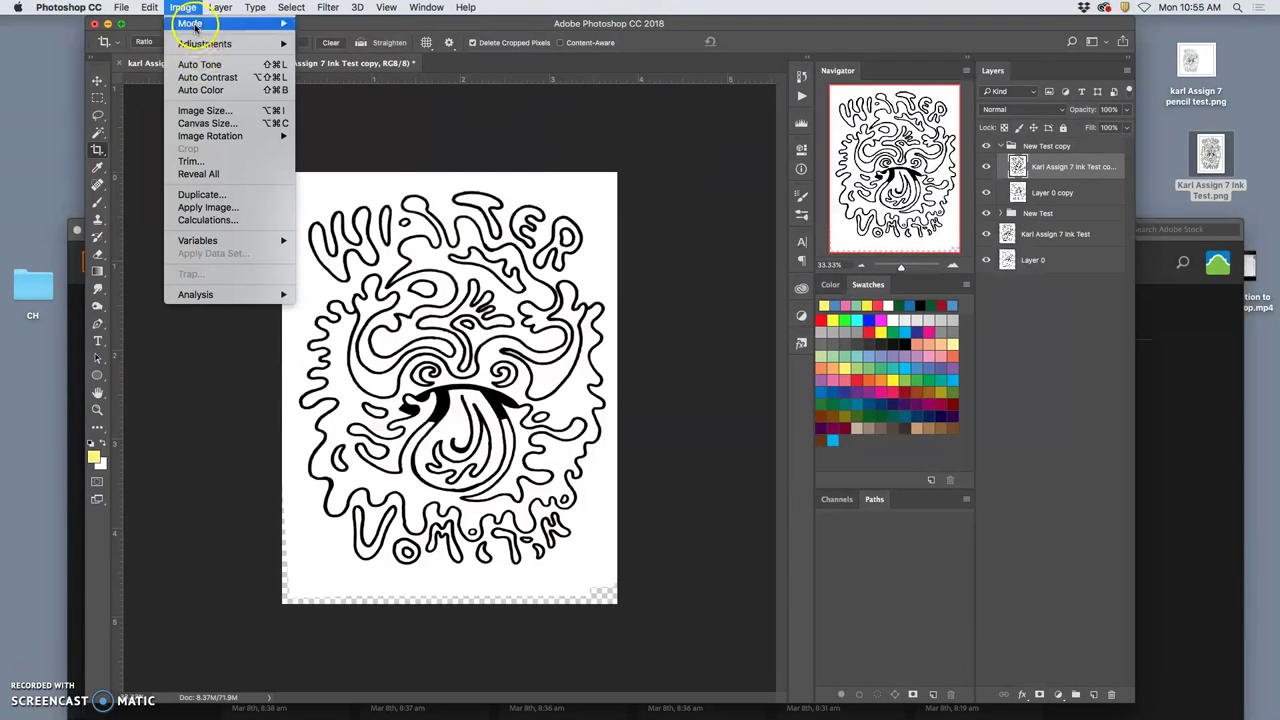
Start a custom Warp on the copied ink drawing, bending its central swirls and left edge.
left_click(493, 150)
key("ctrl+t")
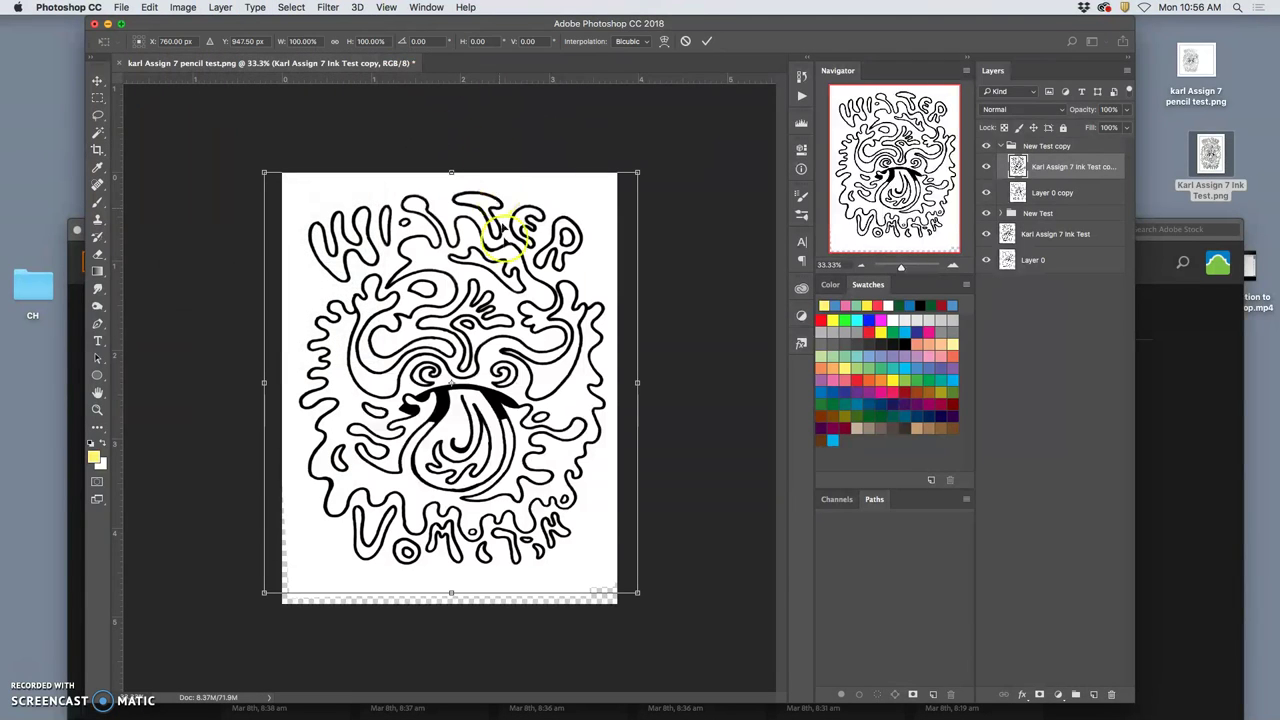
right_click(533, 337)
left_click(577, 419)
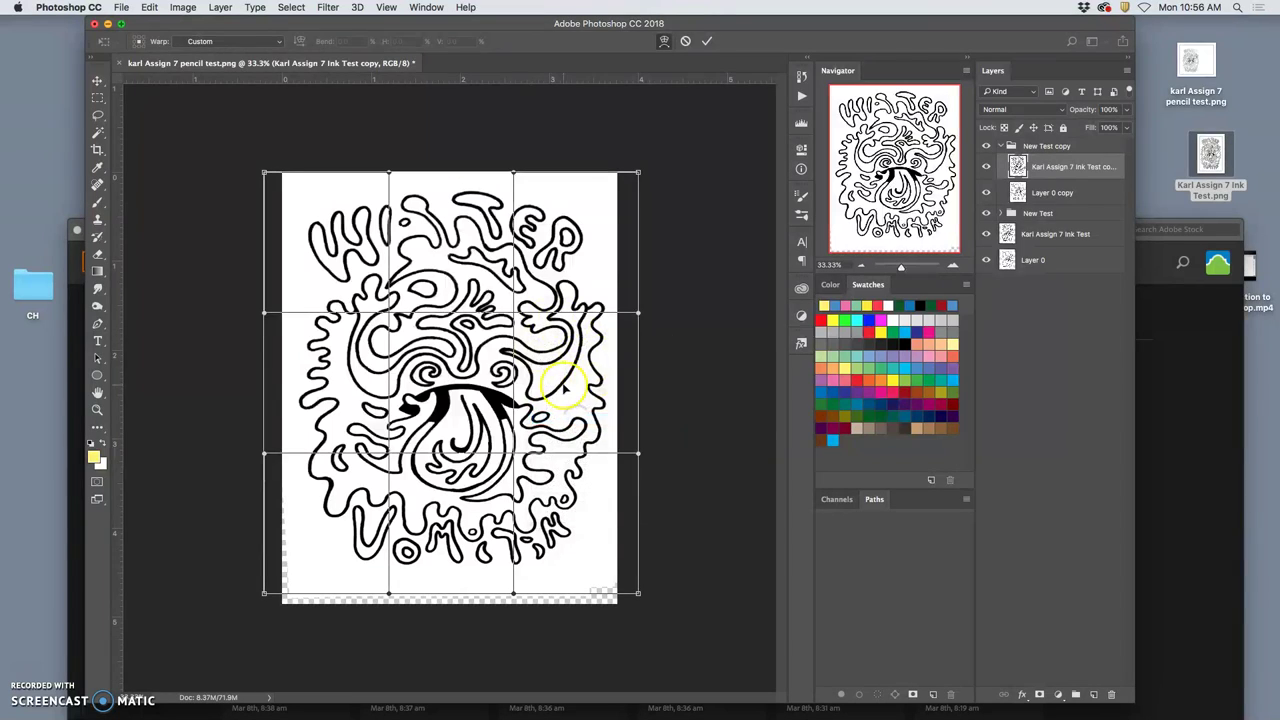
left_click_drag(395, 415, 550, 408)
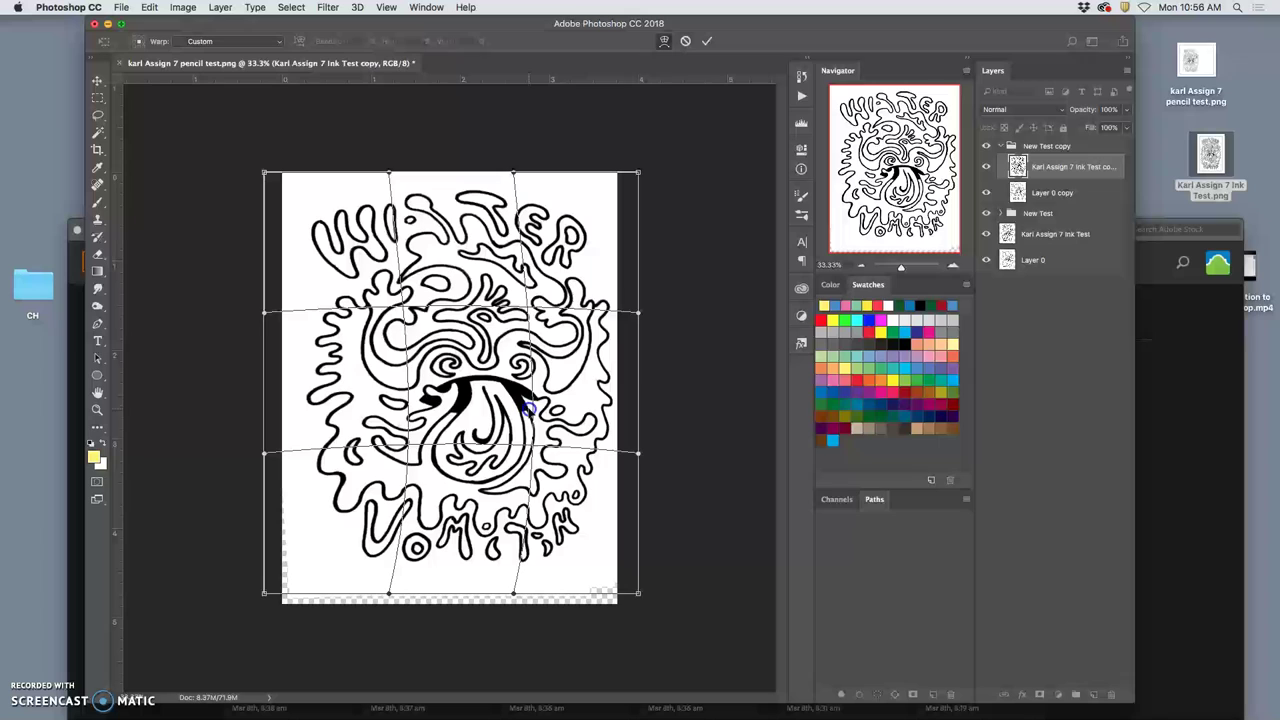
left_click_drag(430, 406, 430, 380)
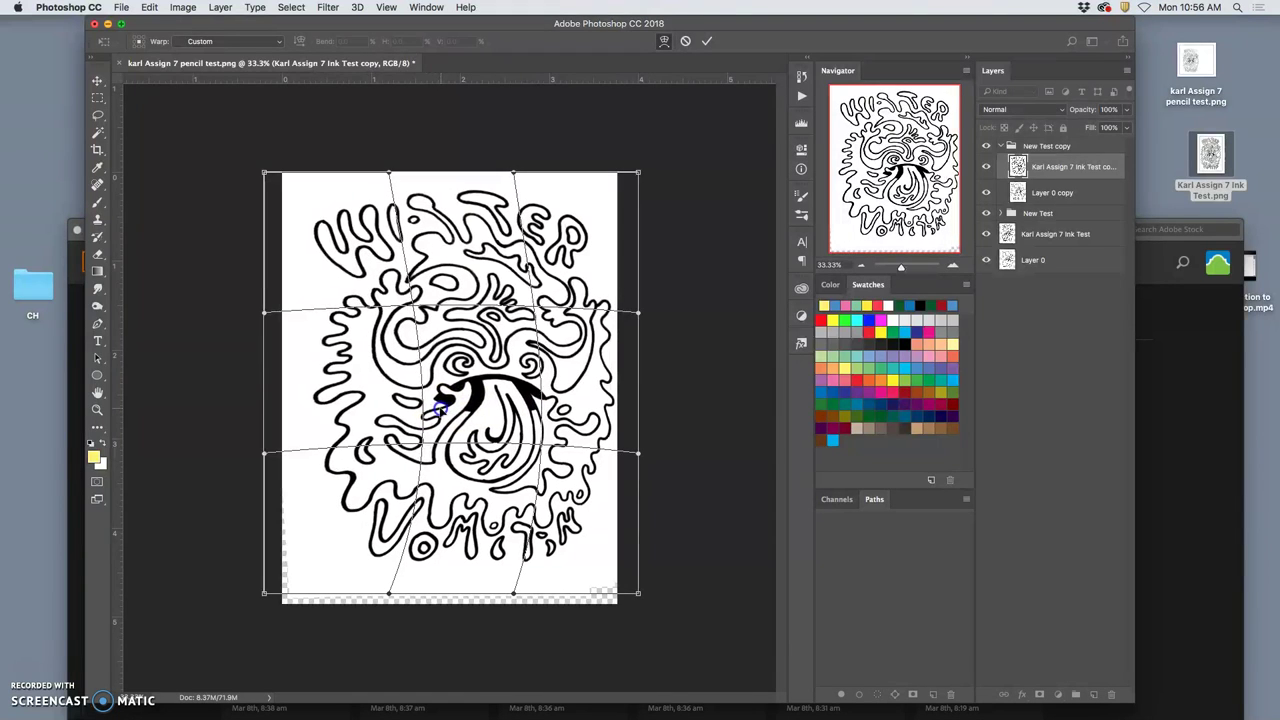
left_click(360, 422)
left_click_drag(360, 424, 345, 424)
left_click_drag(500, 370, 592, 395)
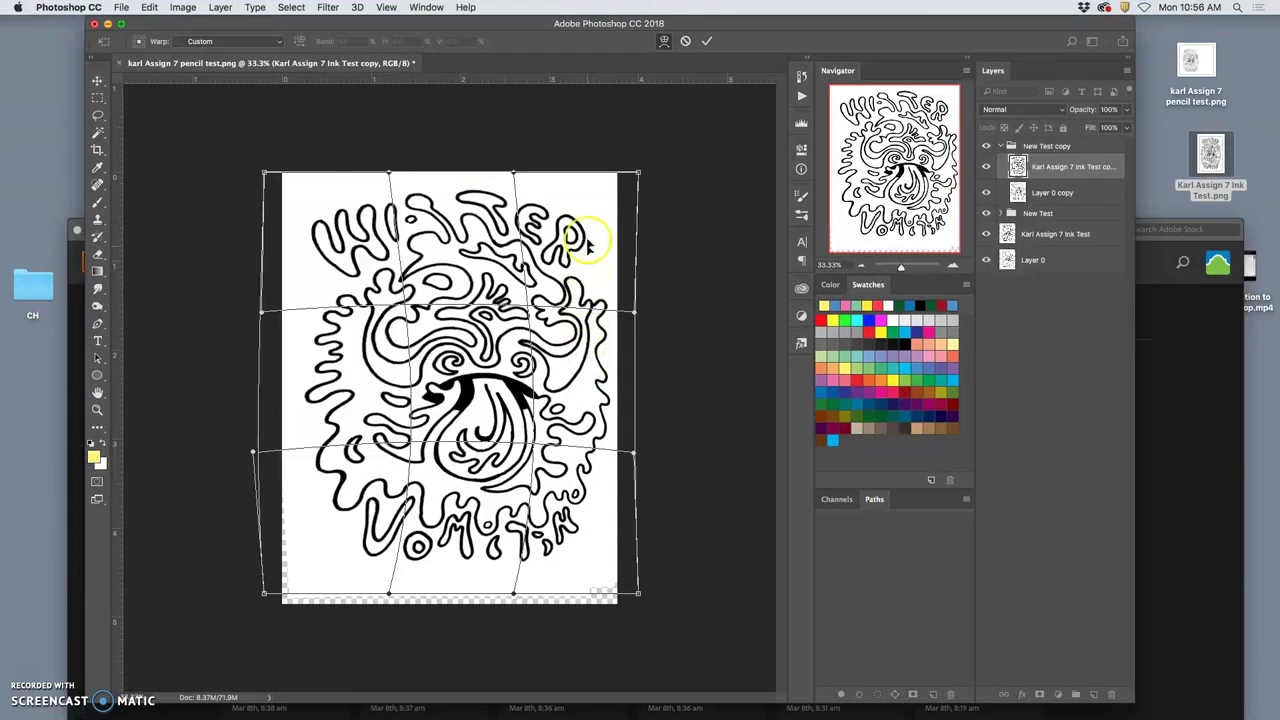
Reshape the warp's top lettering, corners and lower edges, then apply it.
left_click_drag(587, 229, 593, 228)
left_click_drag(314, 218, 318, 234)
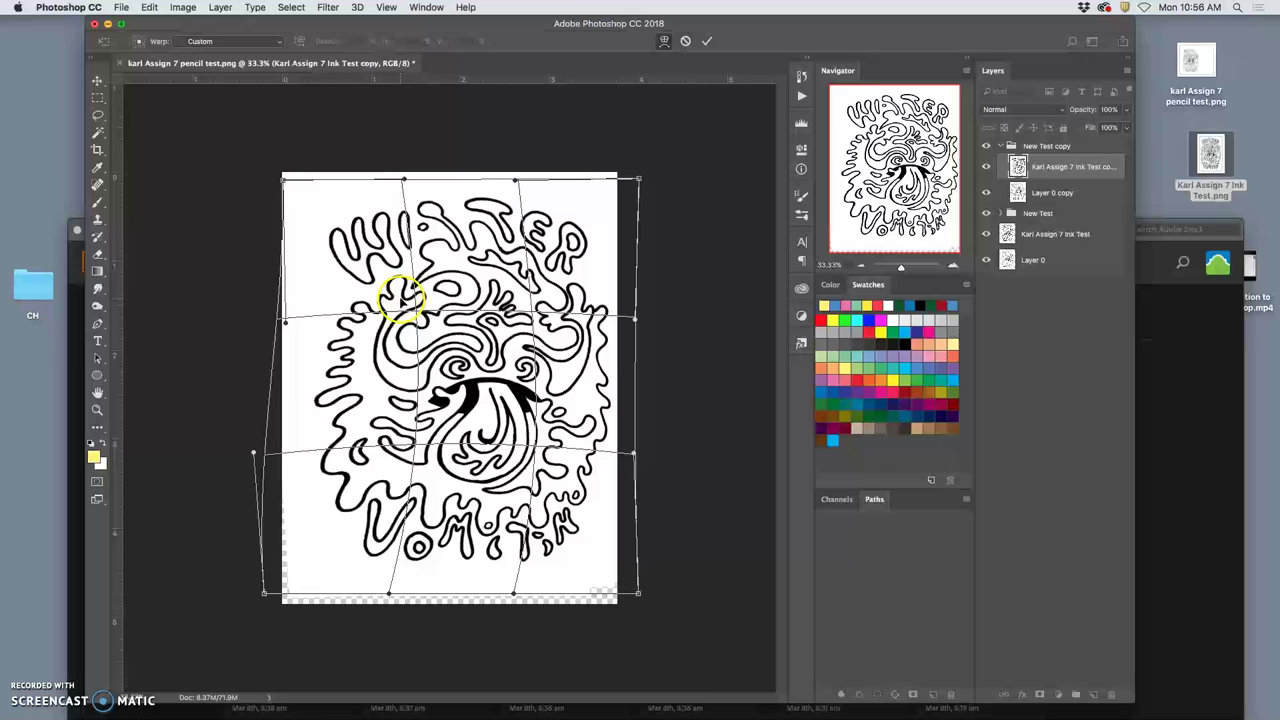
mouse_move(406, 302)
left_mouse_down()
mouse_move(486, 287)
mouse_move(514, 309)
mouse_move(436, 405)
left_mouse_up()
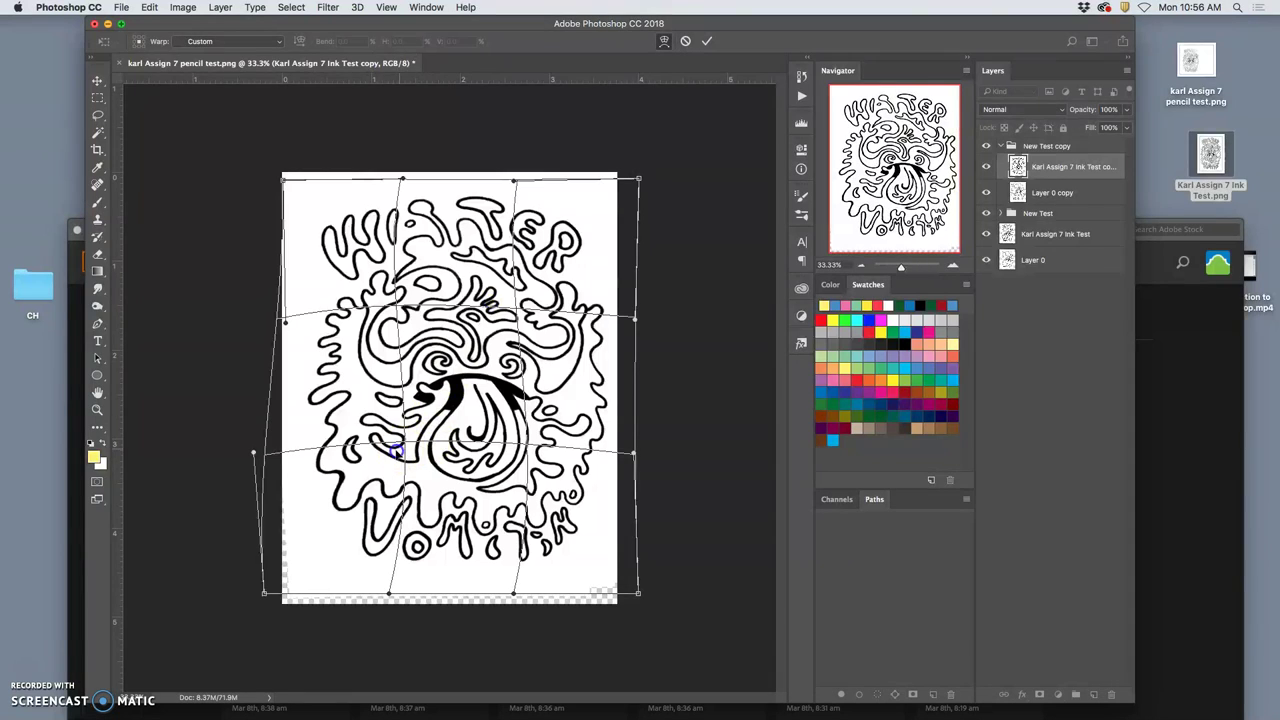
left_click_drag(396, 451, 447, 296)
left_click_drag(551, 242, 558, 246)
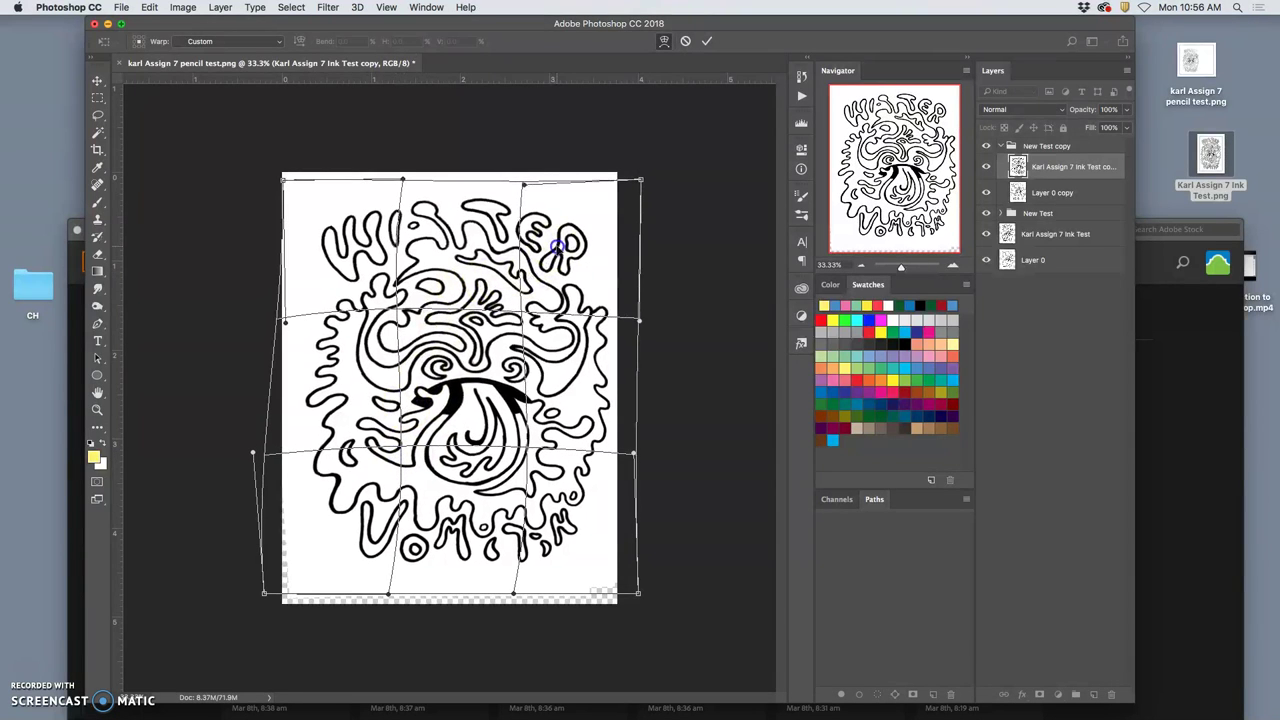
left_click_drag(571, 371, 578, 390)
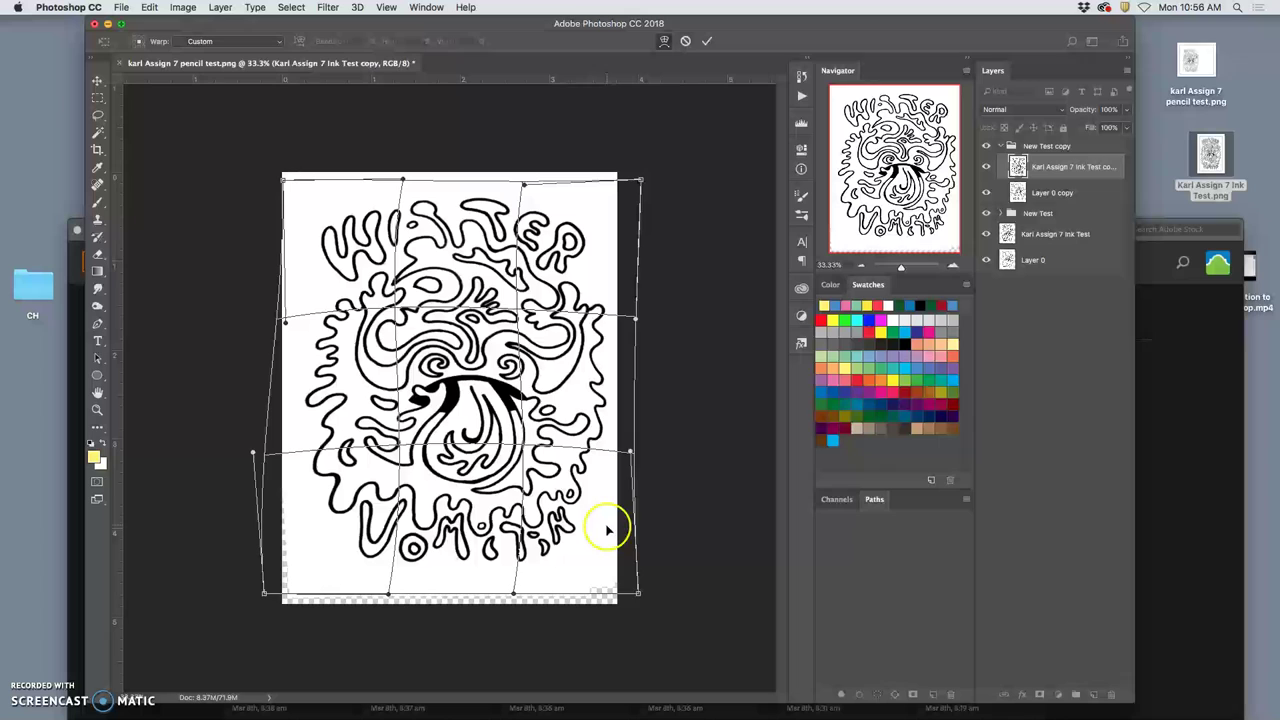
left_click_drag(606, 523, 600, 519)
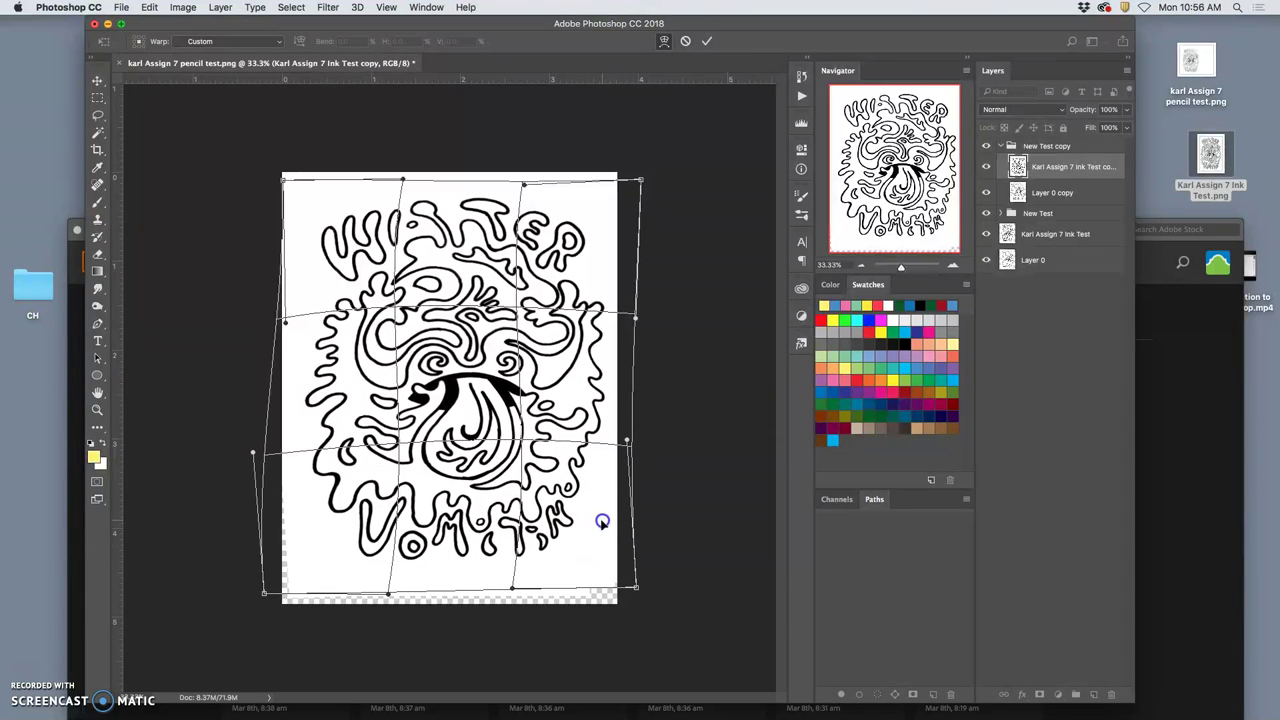
left_click_drag(358, 548, 346, 543)
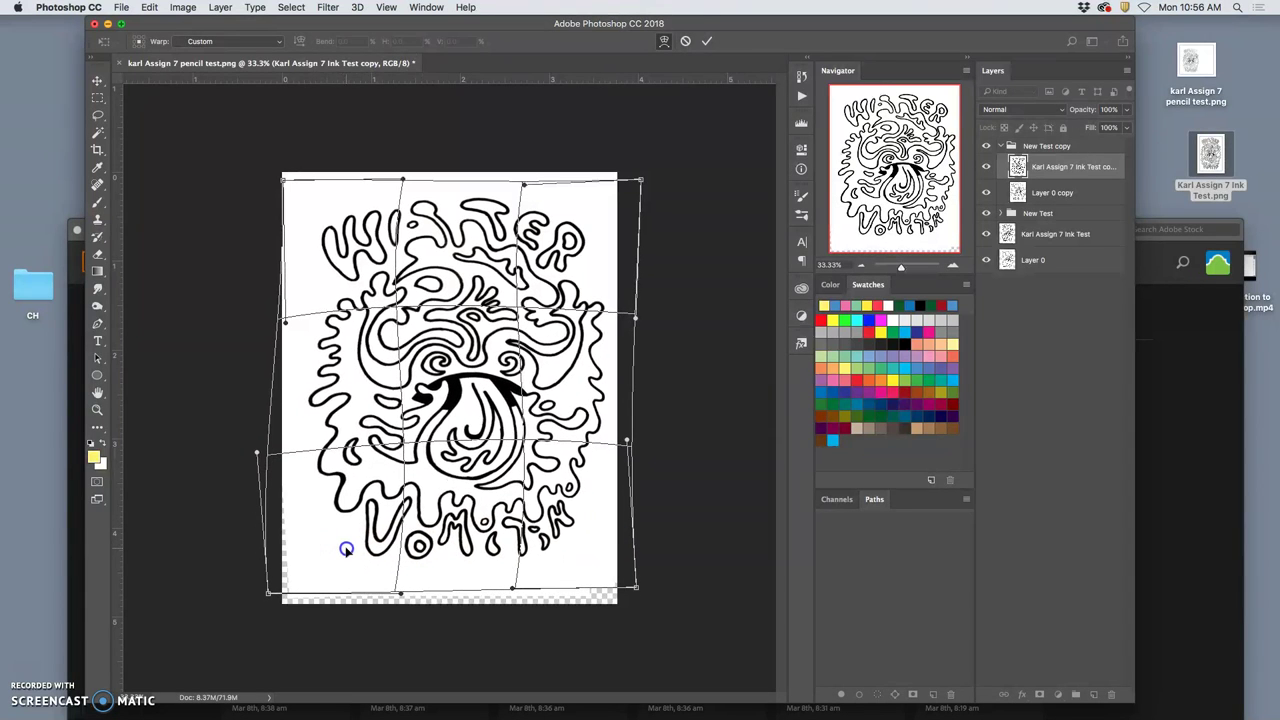
left_click_drag(330, 332, 342, 328)
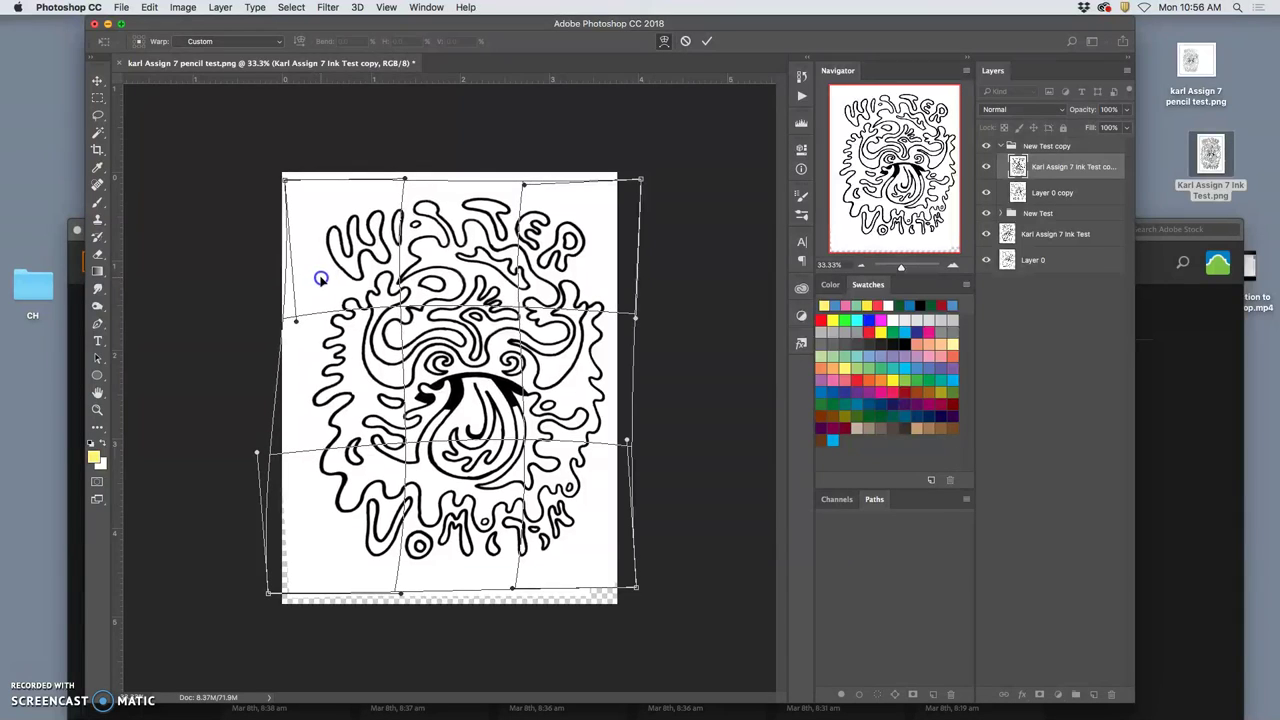
left_click_drag(360, 221, 375, 217)
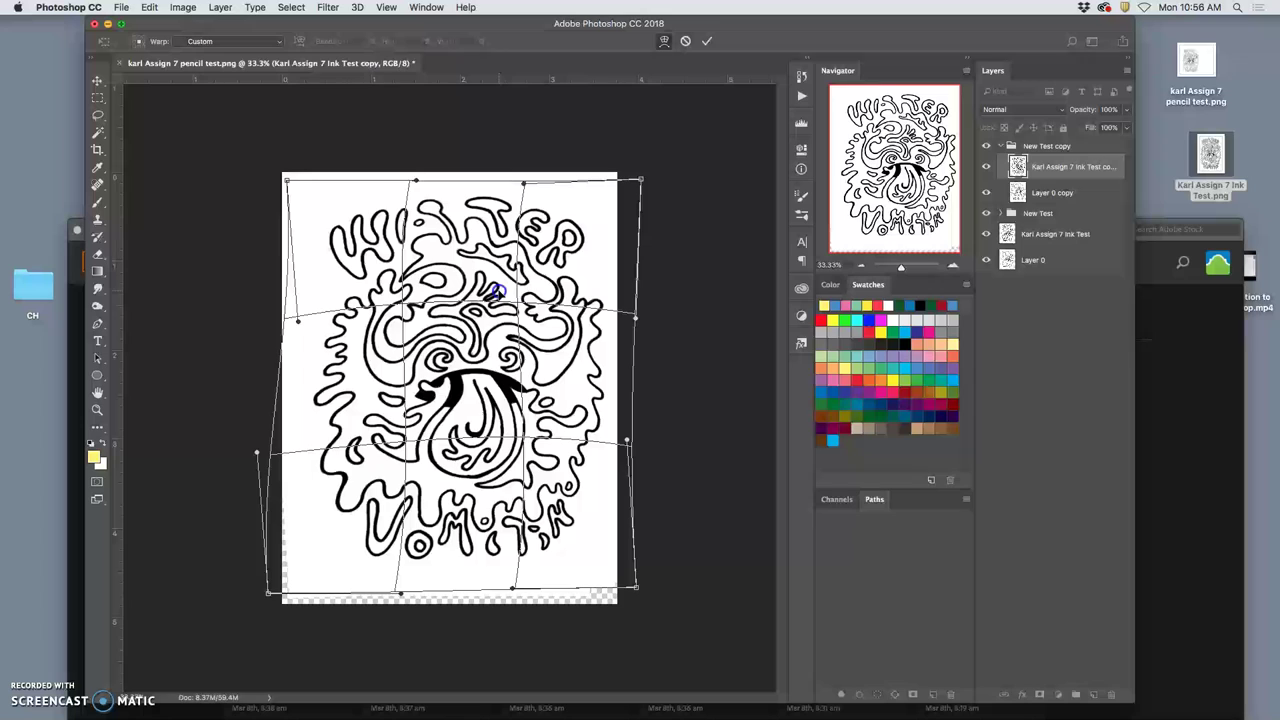
left_click_drag(507, 299, 500, 362)
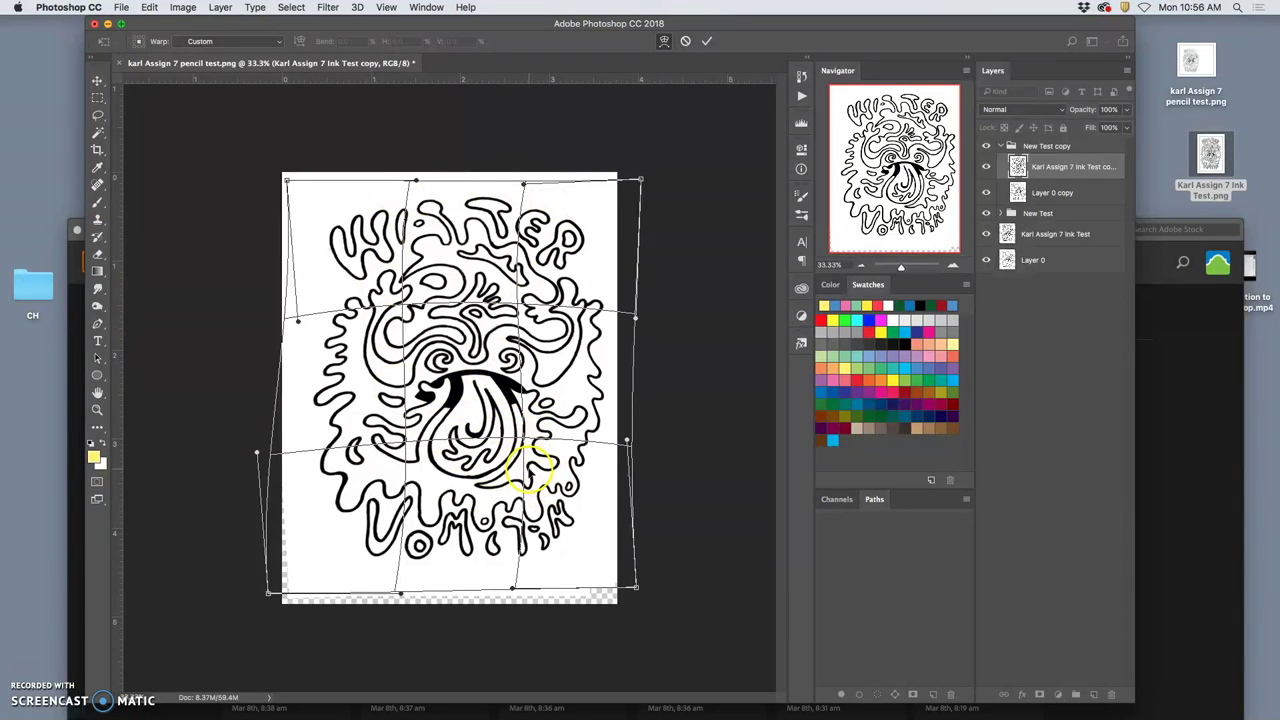
key("Return")
key("c")
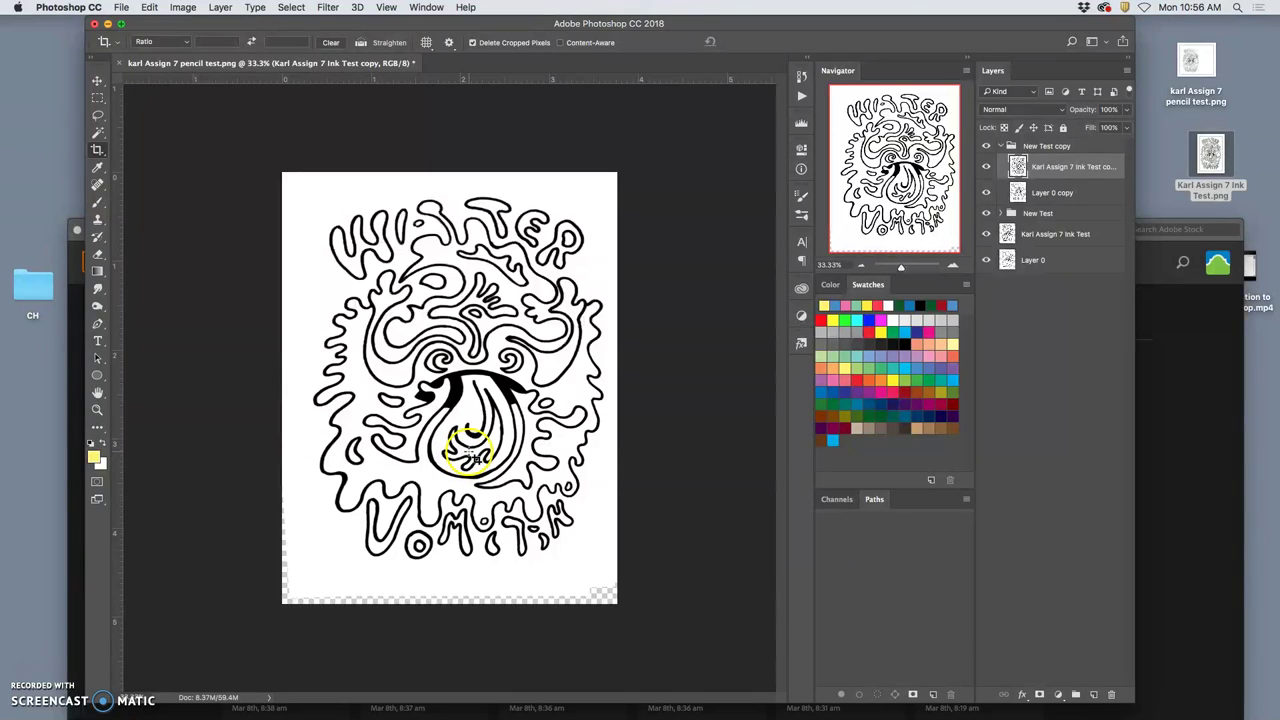
Zoom out, reposition the drawing, and toggle the New Test groups to compare versions.
key("super+minus")
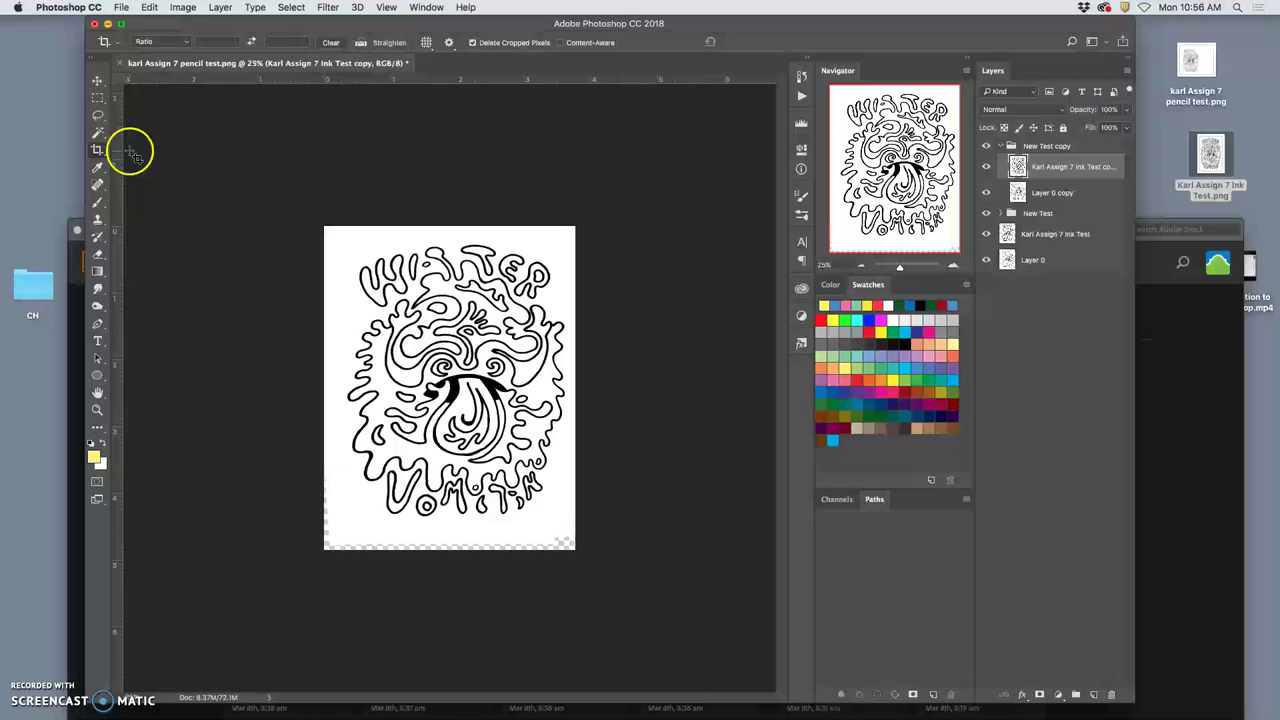
left_click(97, 80)
left_click_drag(428, 305, 441, 315)
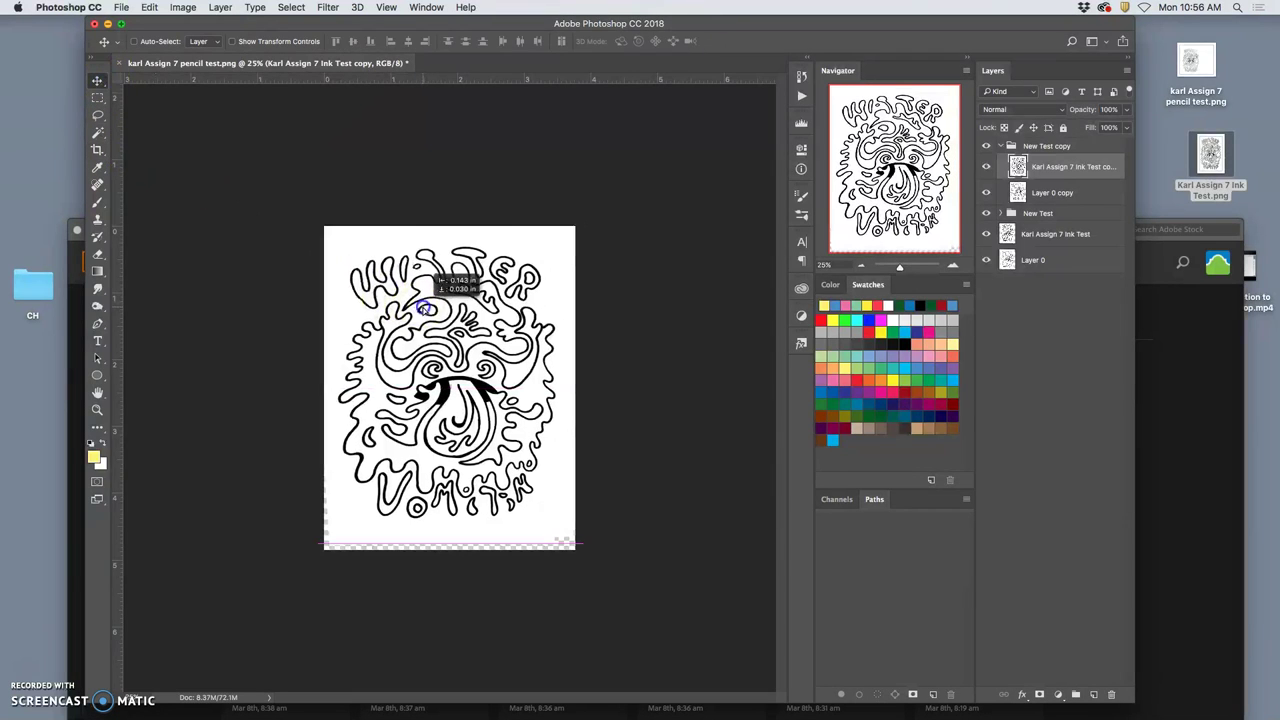
left_click(986, 213)
left_click(986, 214)
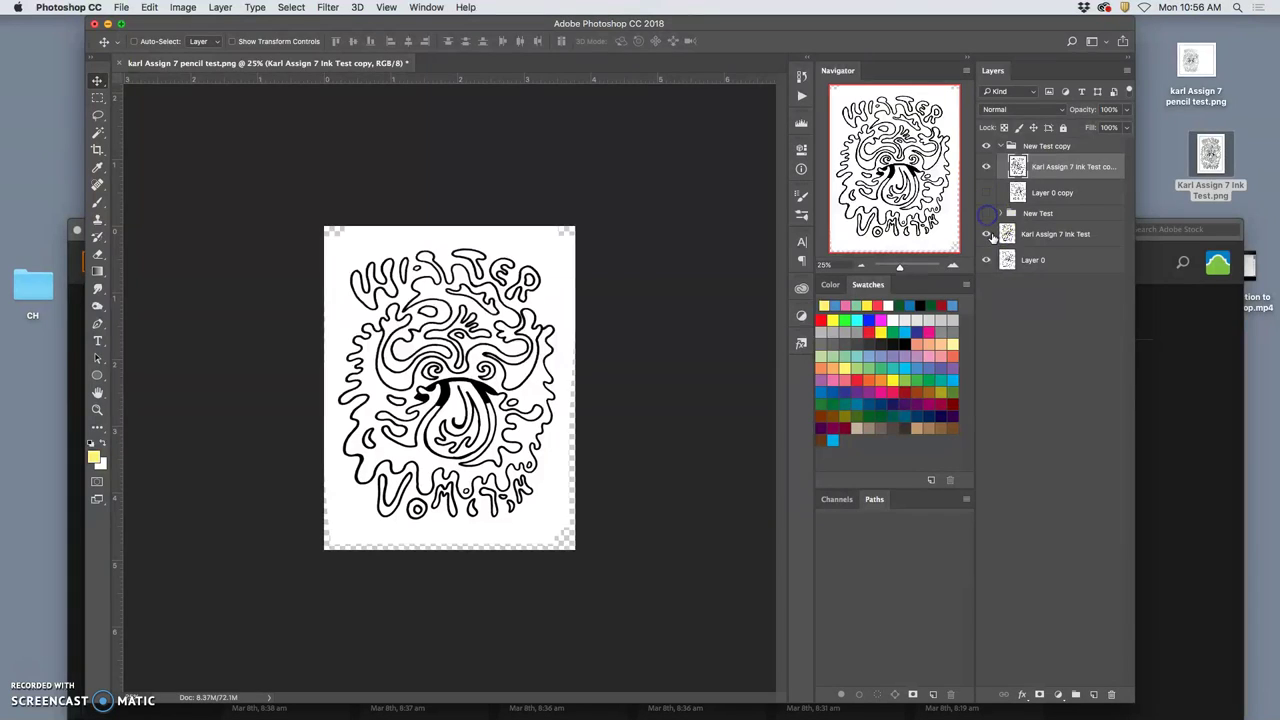
left_click(986, 146)
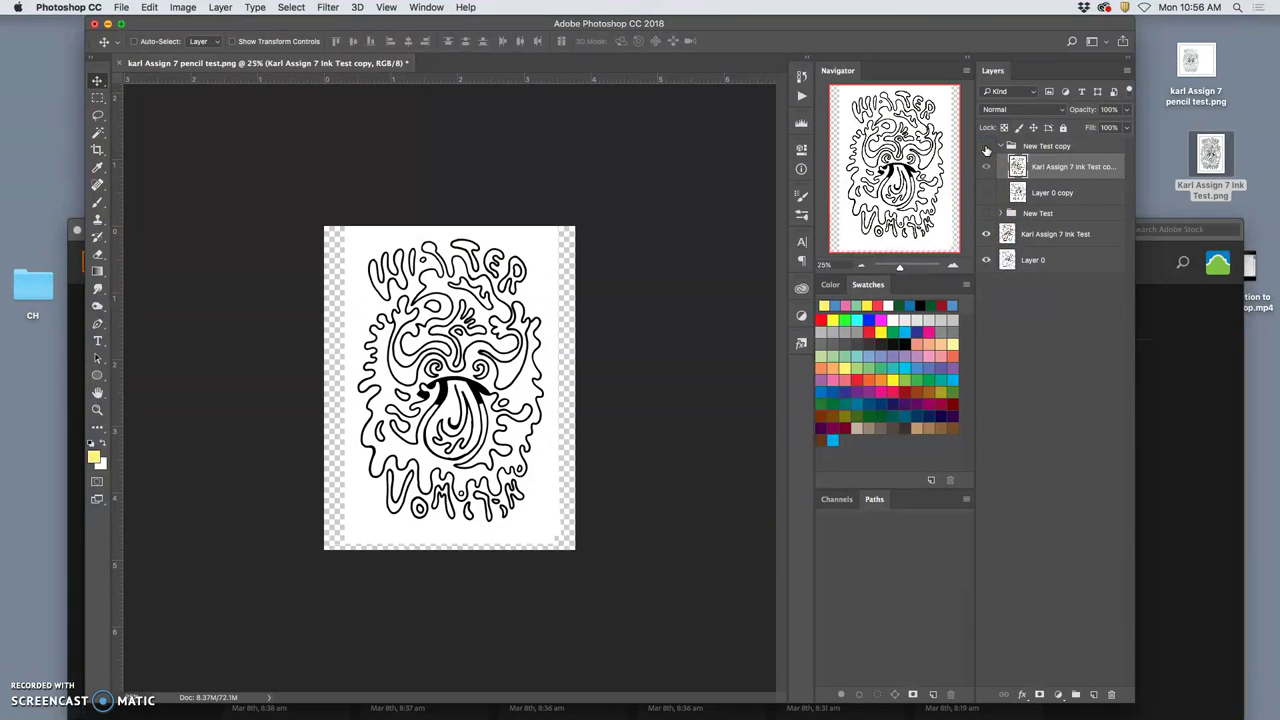
left_click(986, 147)
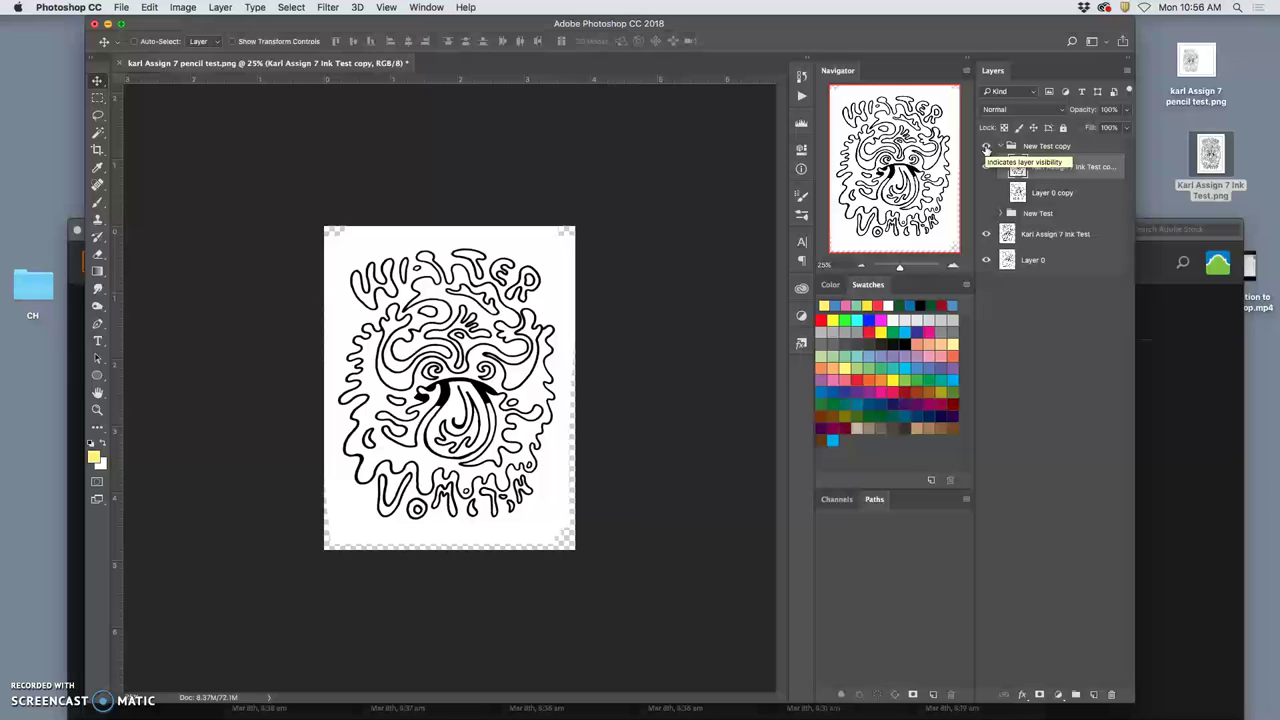
left_click(986, 147)
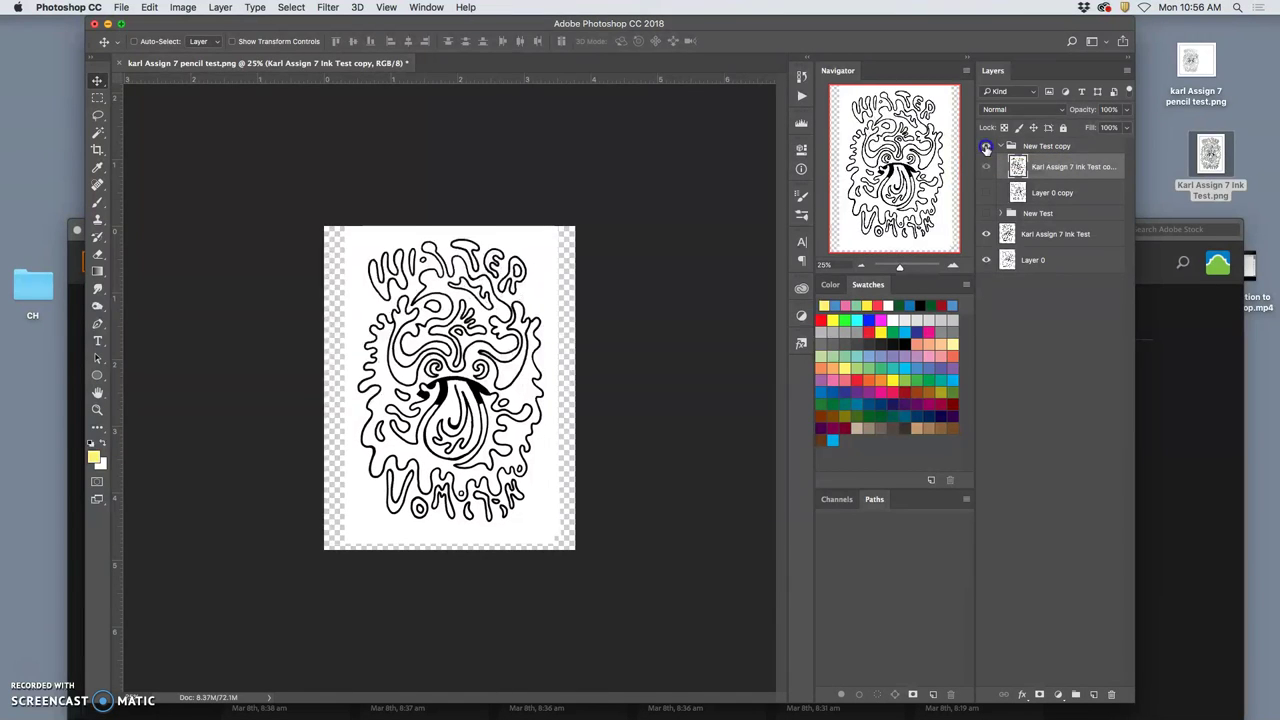
left_click(1068, 168)
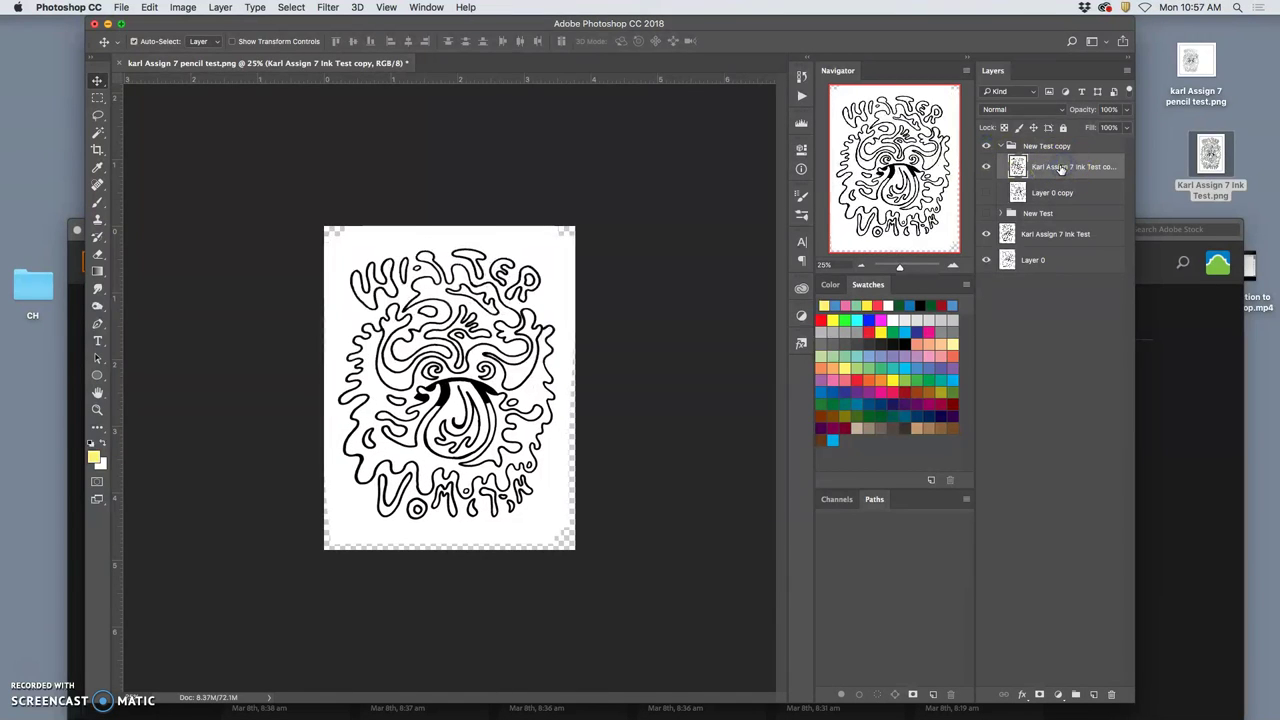
Scale the ink copy to about 103% height, nudge it right and down, and apply.
key("ctrl+t")
right_click(484, 327)
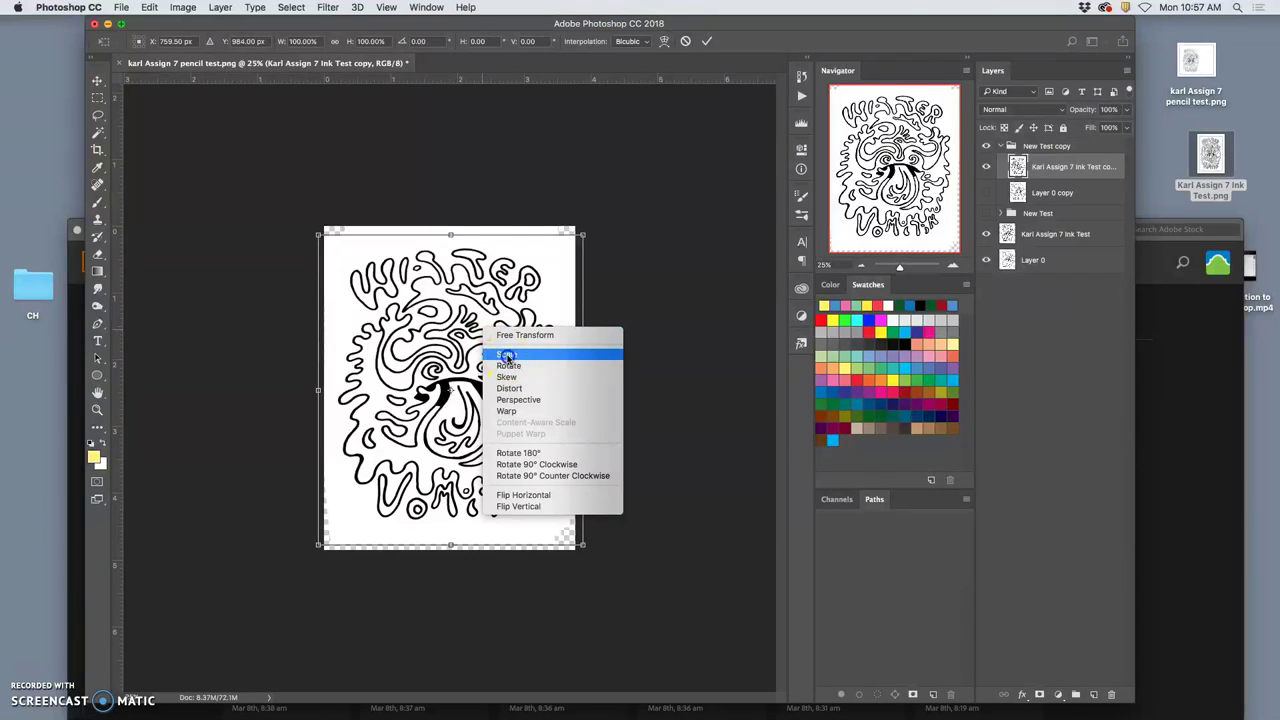
left_click(507, 356)
left_click_drag(453, 234, 451, 220)
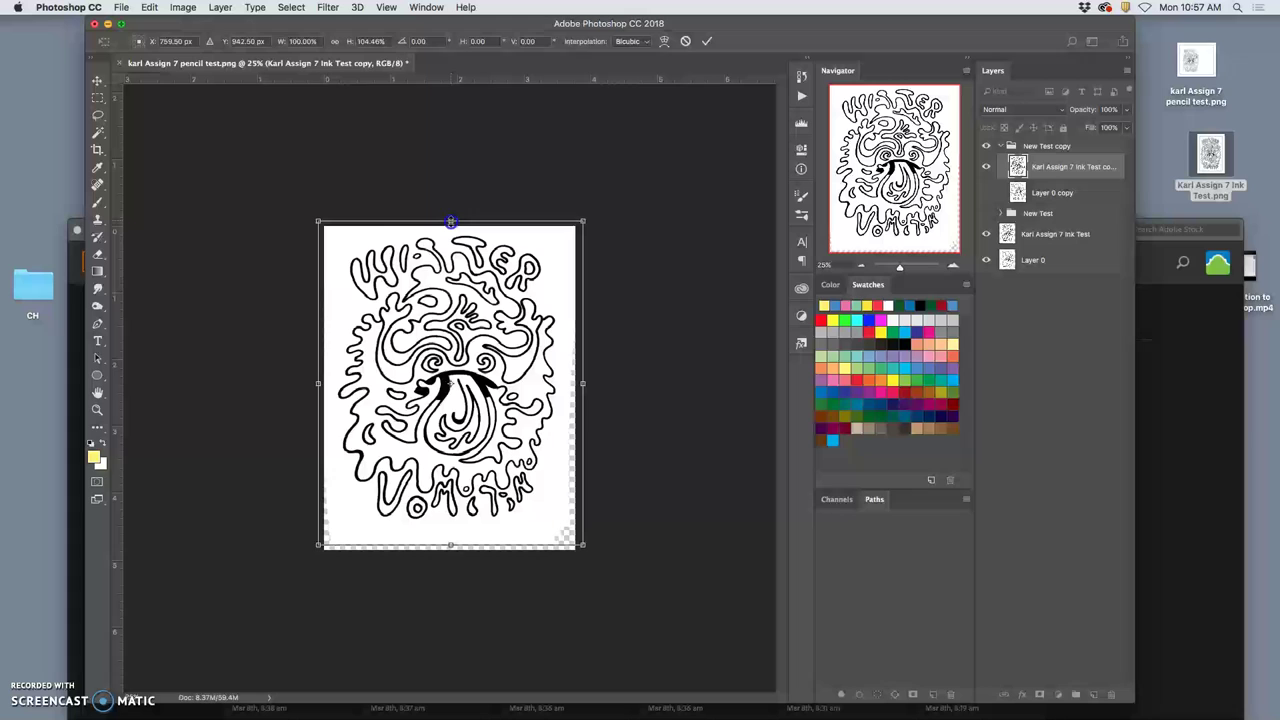
left_click_drag(451, 220, 451, 224)
left_click_drag(449, 383, 456, 388)
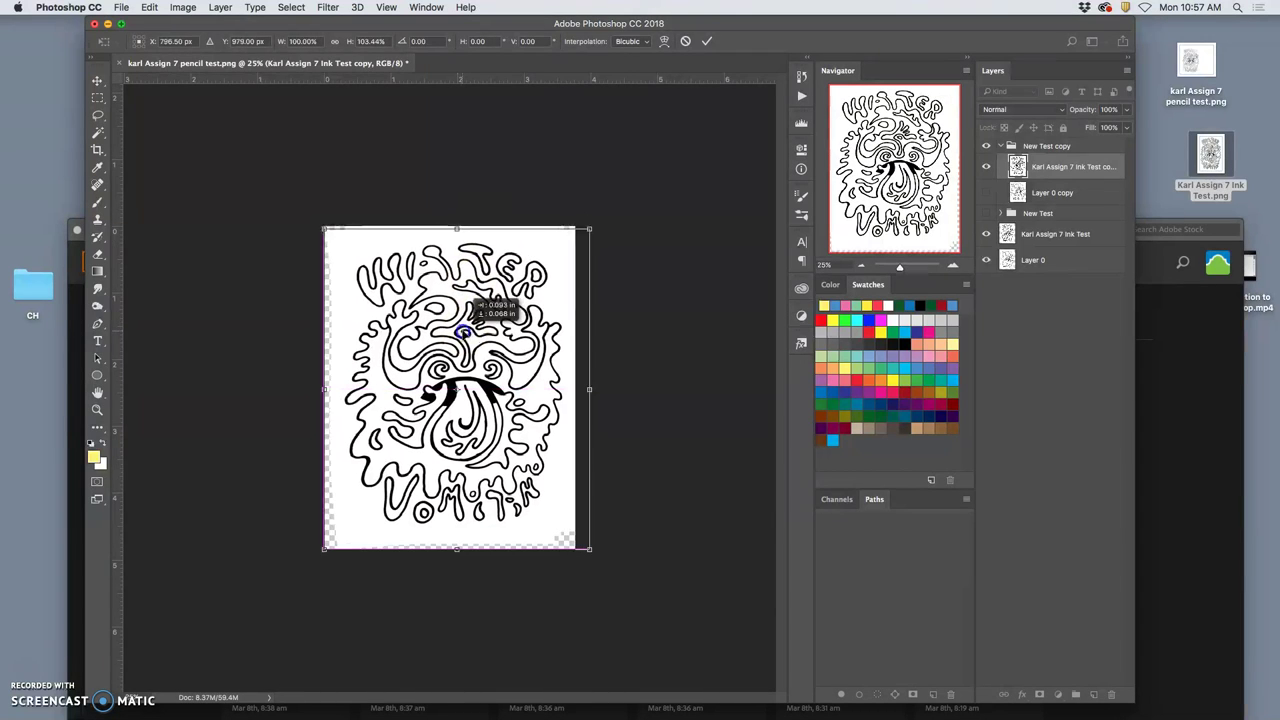
key("Return")
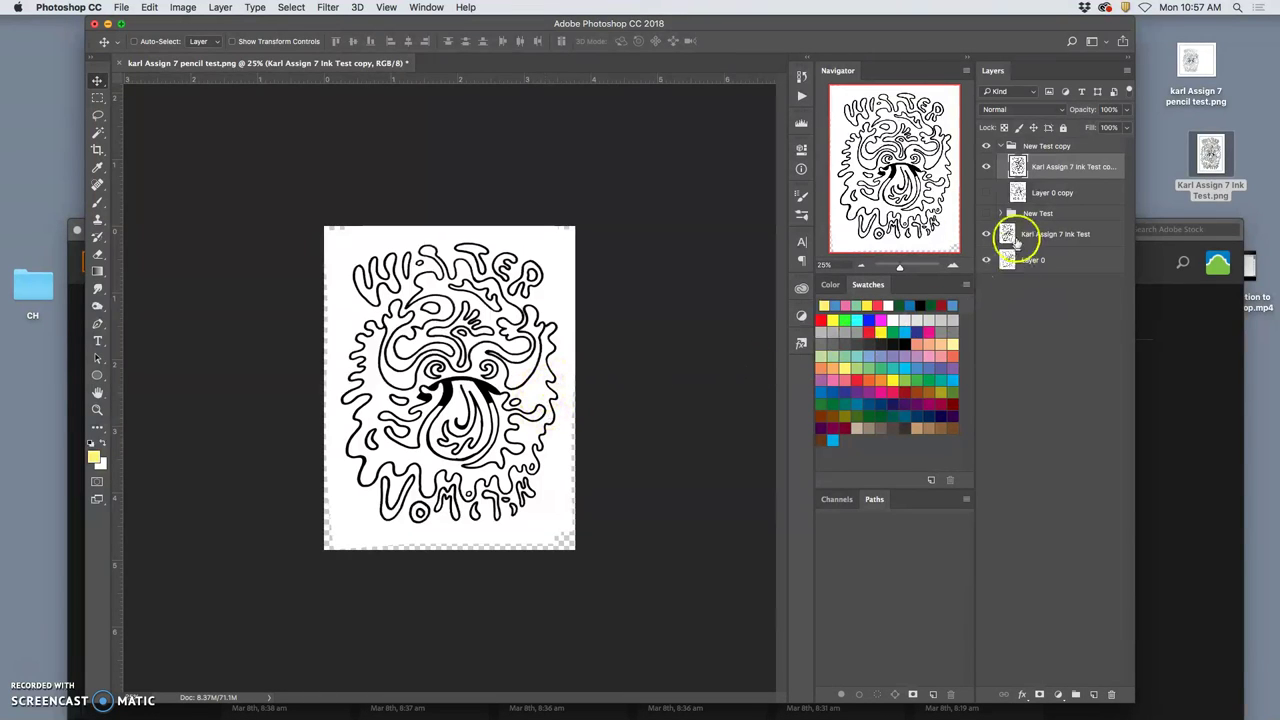
Move Layer 0 copy above the ink copy and set its opacity to 50%.
left_click(985, 168)
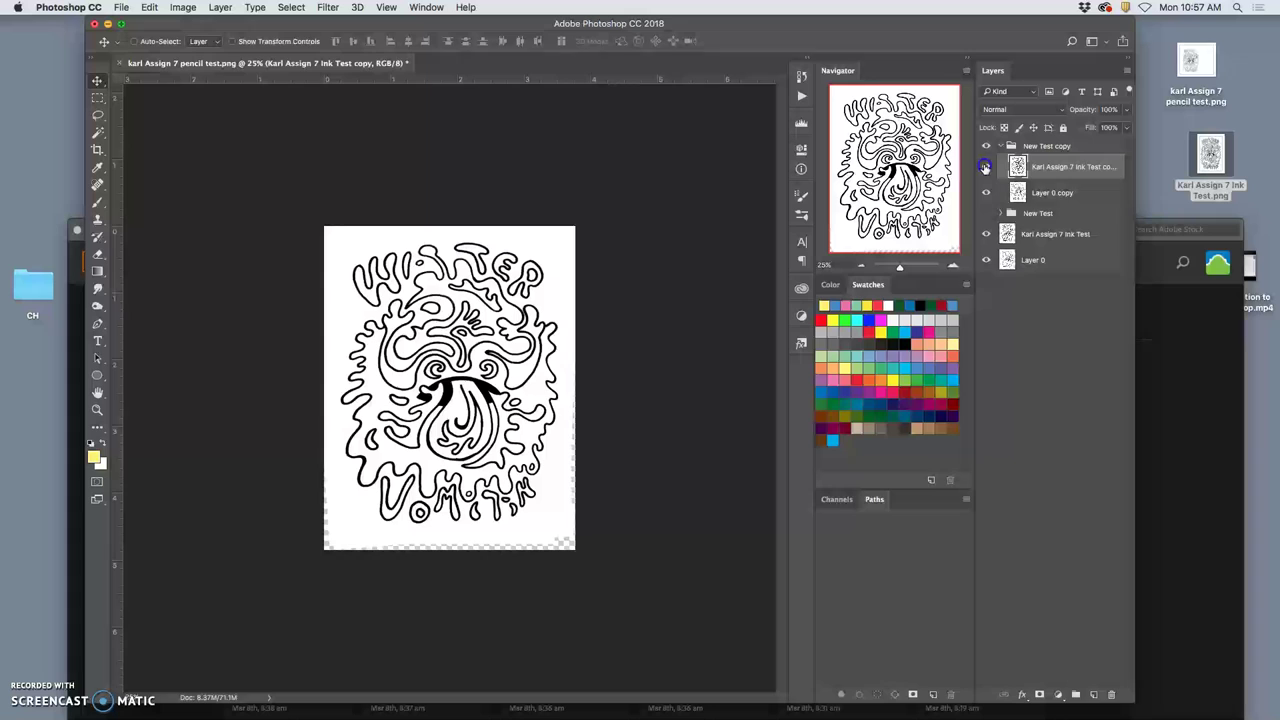
left_click_drag(1047, 195, 1045, 160)
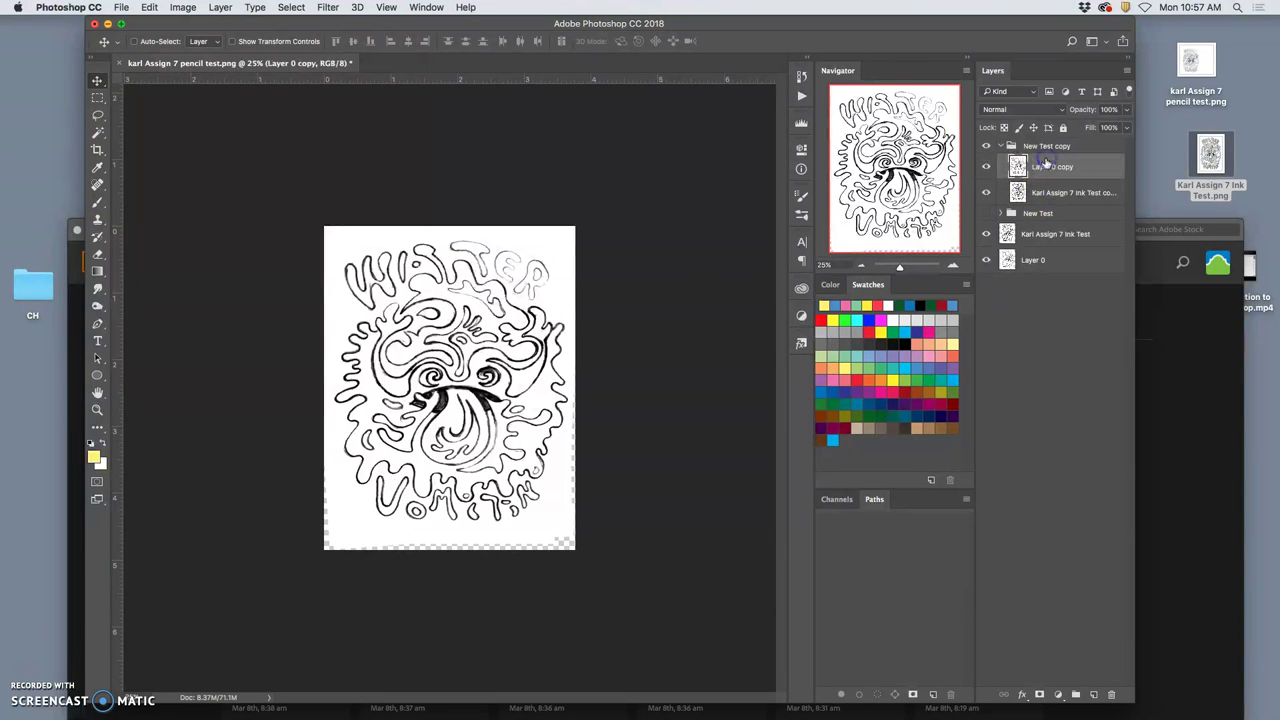
left_click(1127, 109)
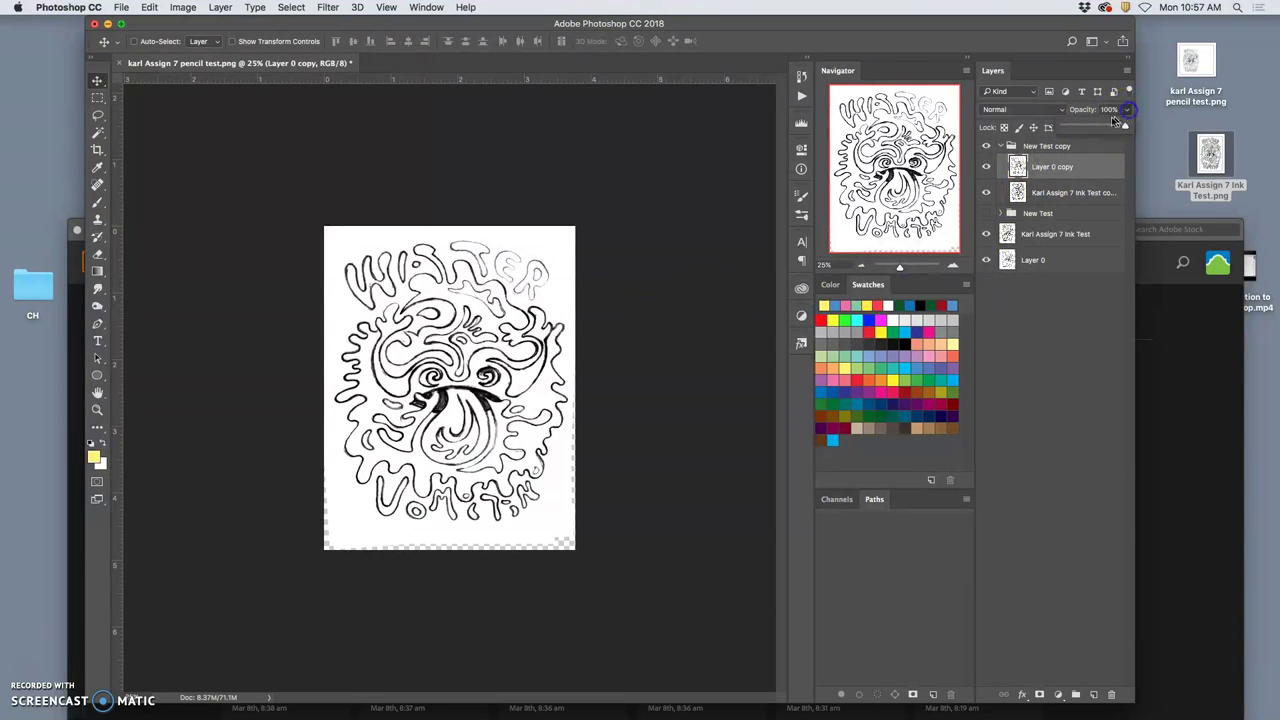
left_click(1095, 127)
Start warping the pencil layer, bending its centre, left side and right corners toward the ink.
key("ctrl+t")
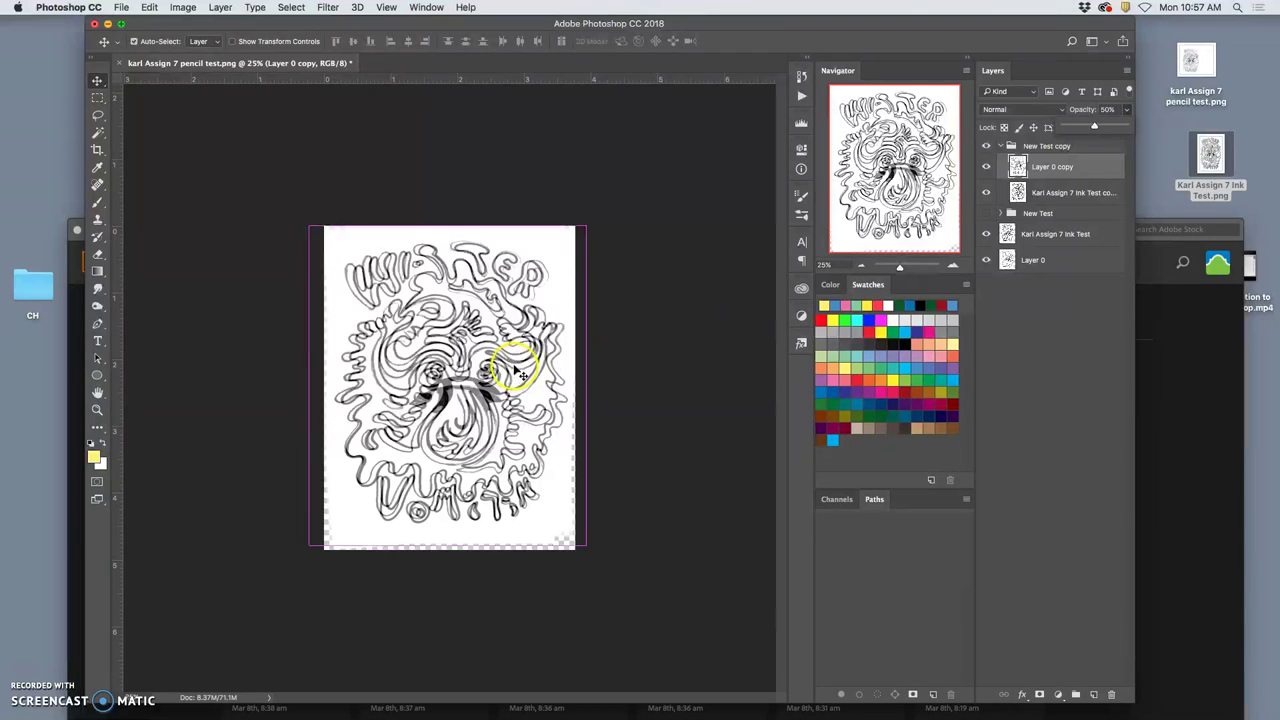
right_click(461, 370)
left_click(500, 446)
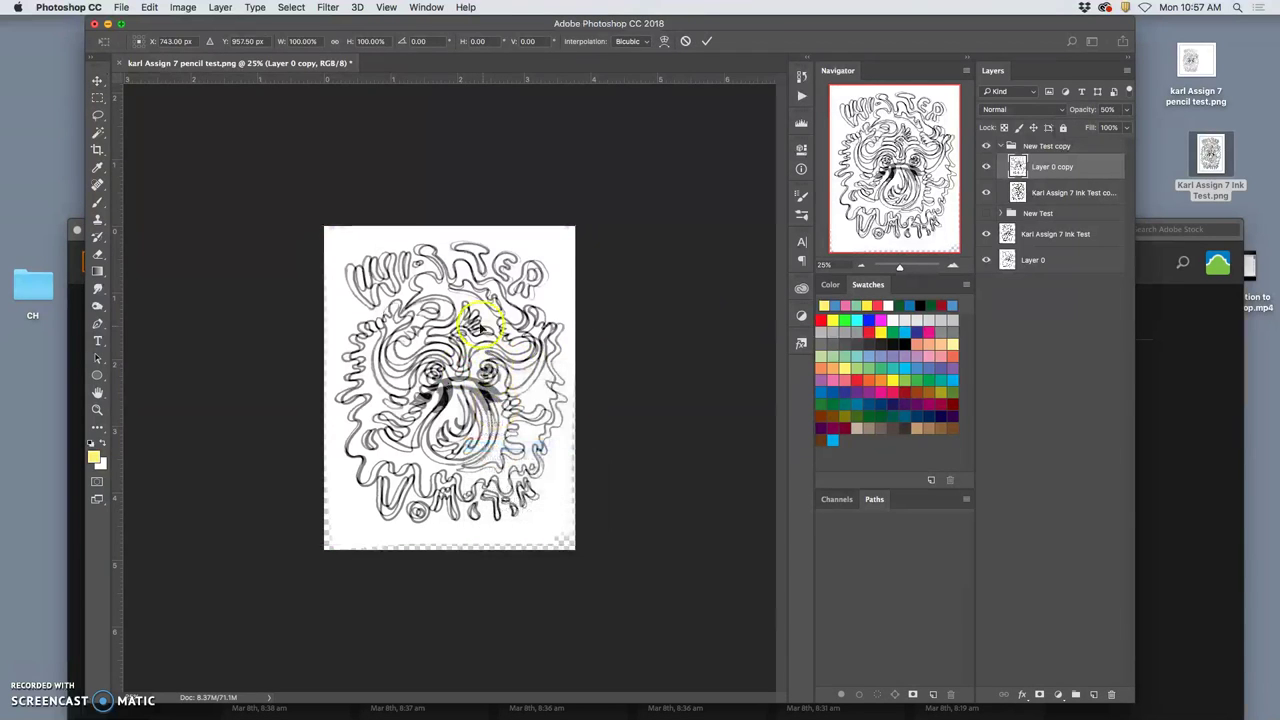
mouse_move(452, 357)
left_mouse_down()
mouse_move(457, 347)
mouse_move(421, 333)
left_mouse_up()
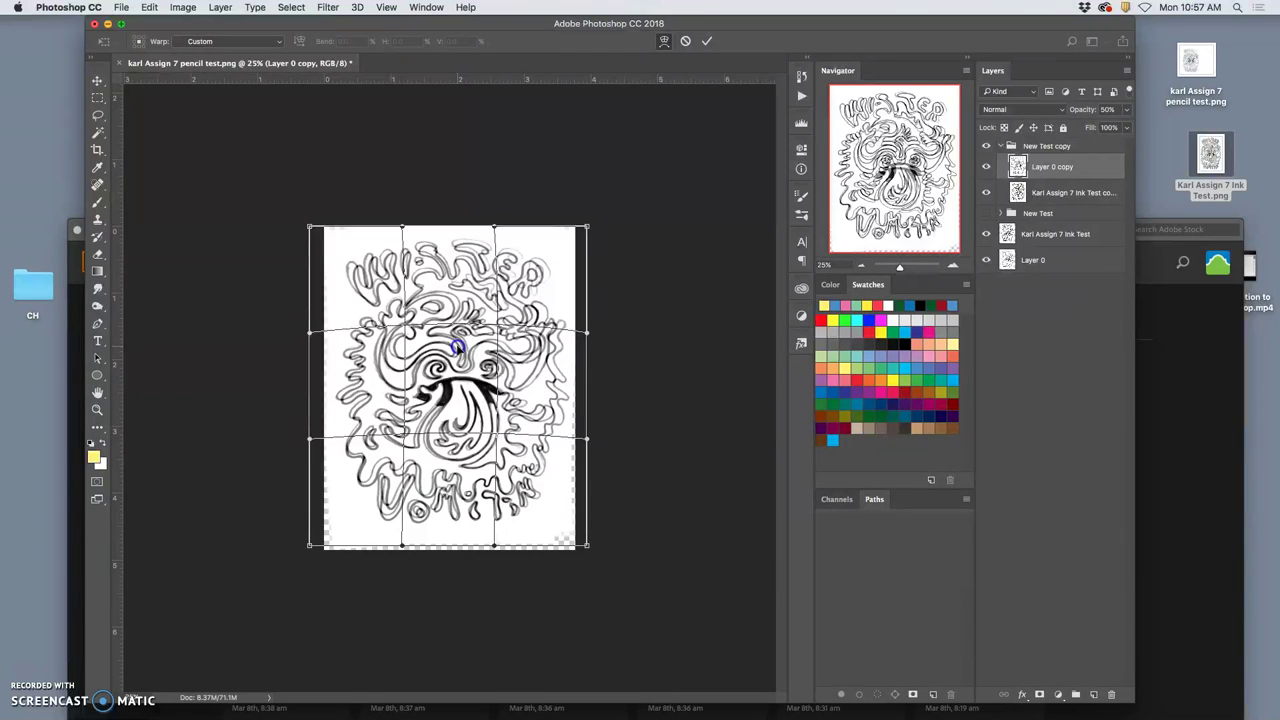
left_click_drag(347, 300, 352, 303)
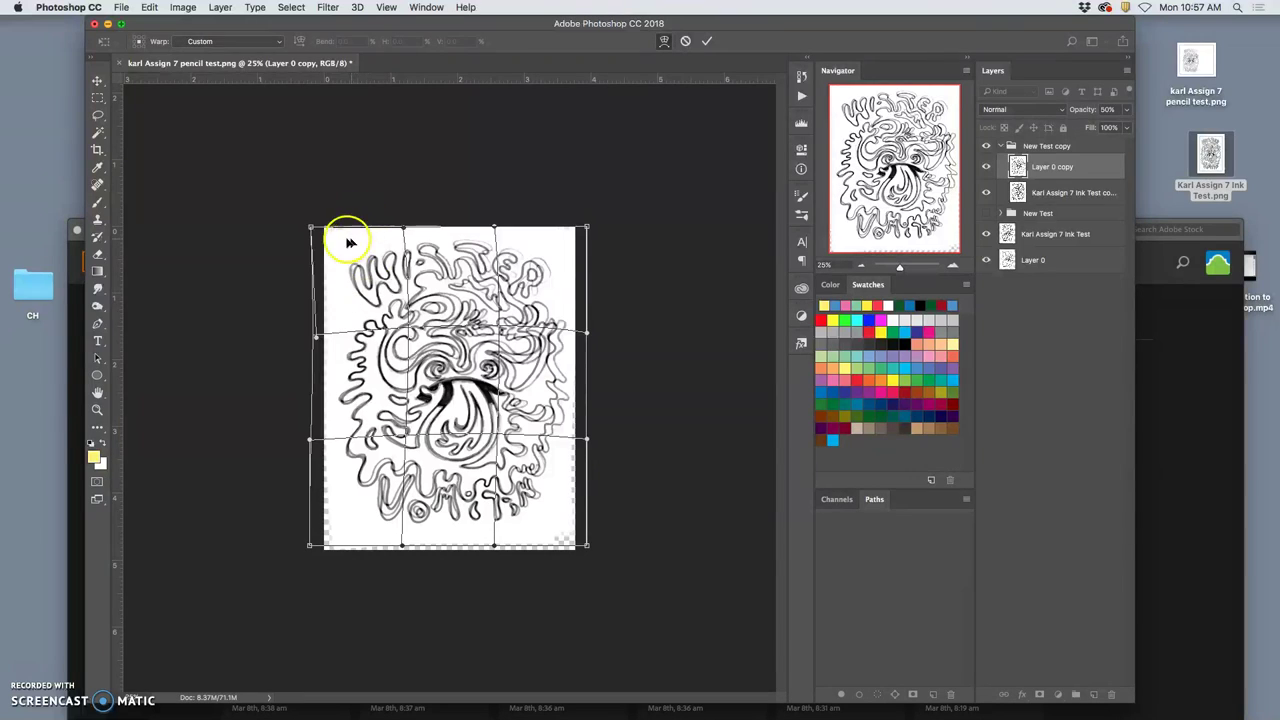
left_click_drag(349, 242, 343, 246)
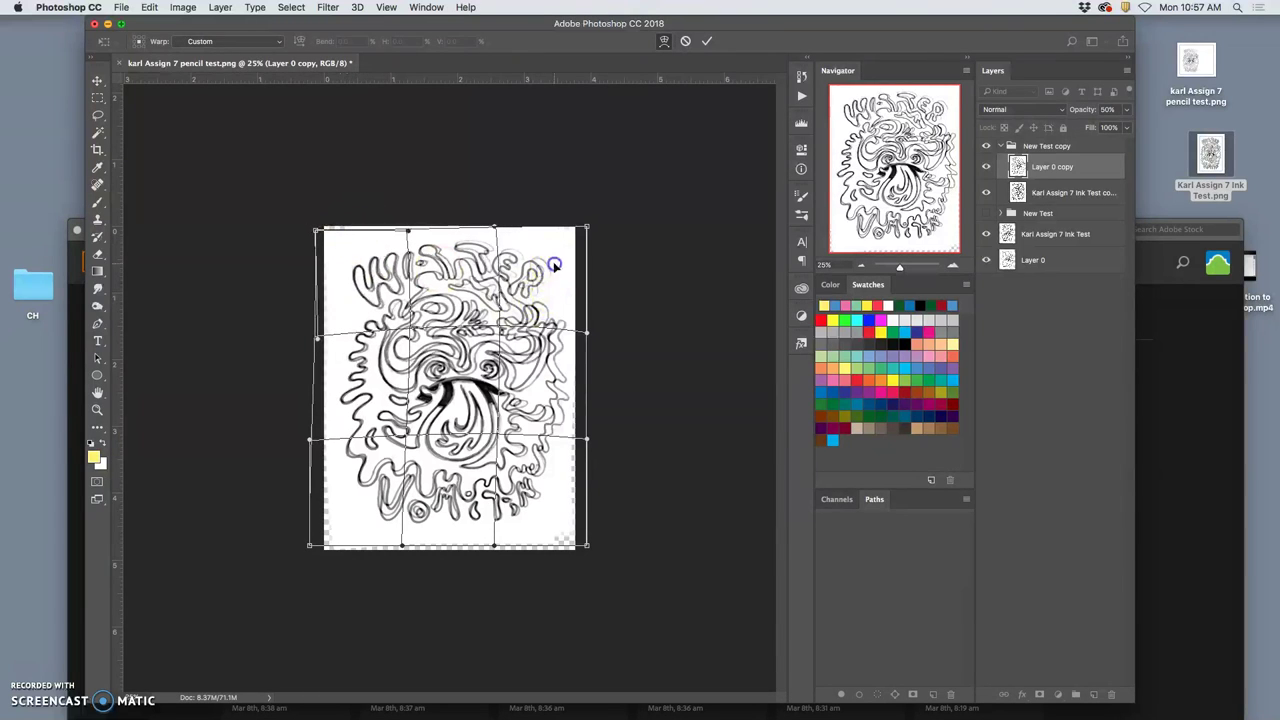
left_click_drag(555, 266, 548, 270)
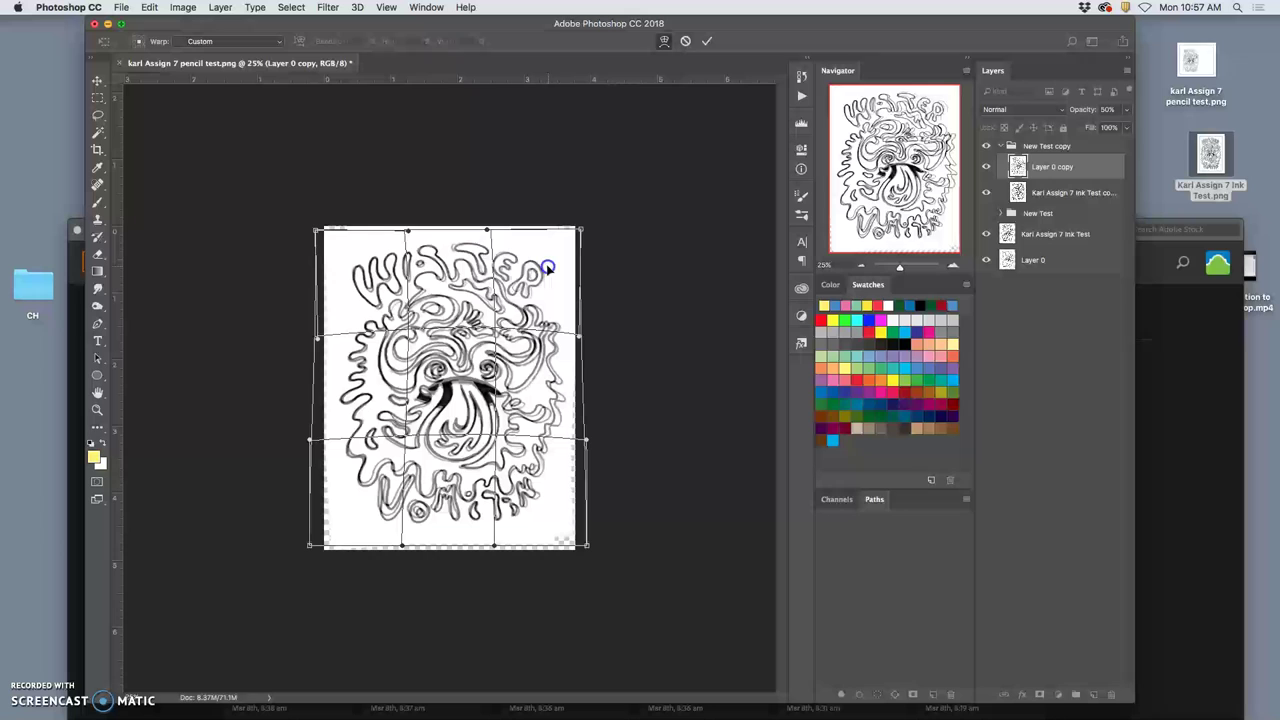
left_click_drag(580, 230, 572, 231)
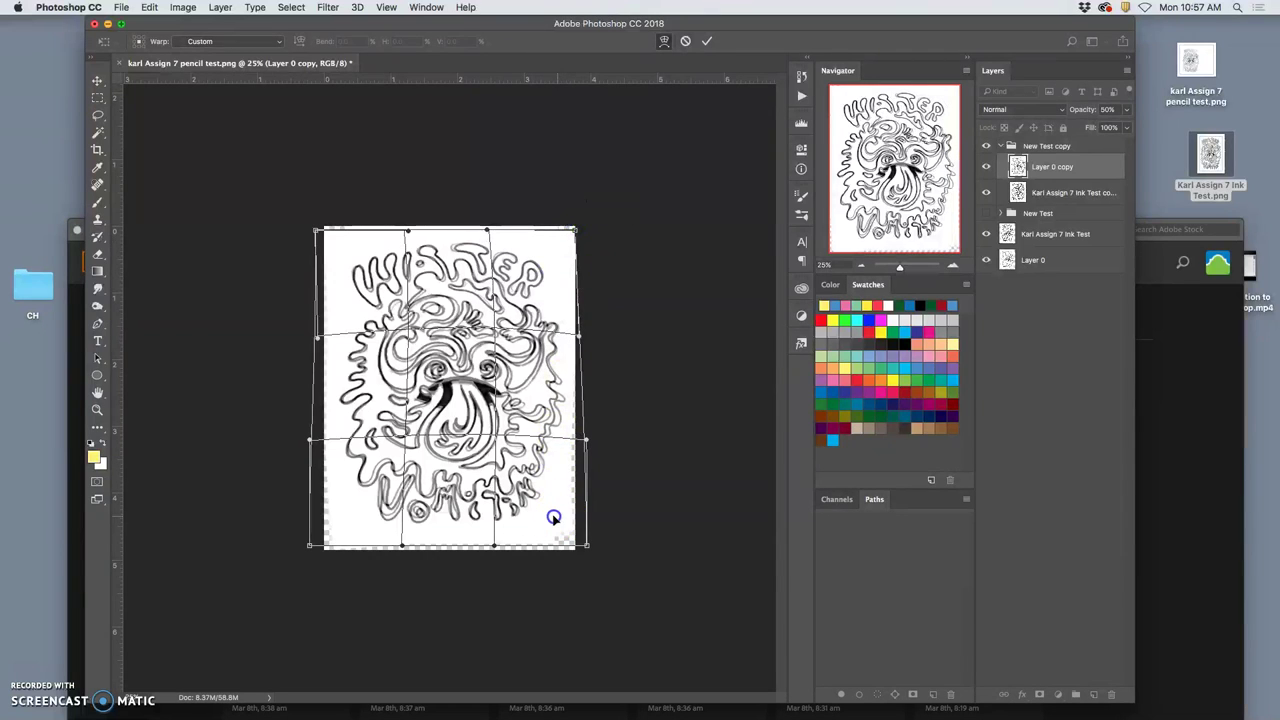
left_click_drag(553, 517, 445, 525)
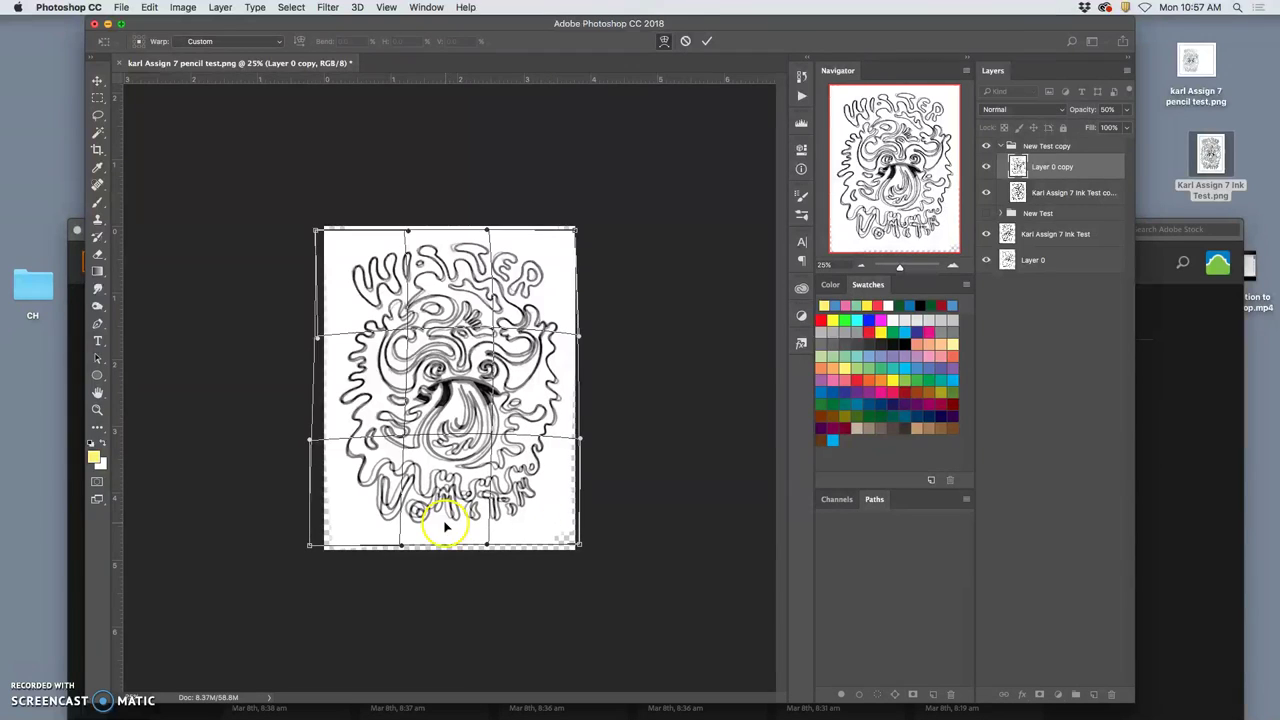
Fine-tune the pencil warp at the face, lettering and sides to match the ink lines.
left_click_drag(445, 525, 449, 523)
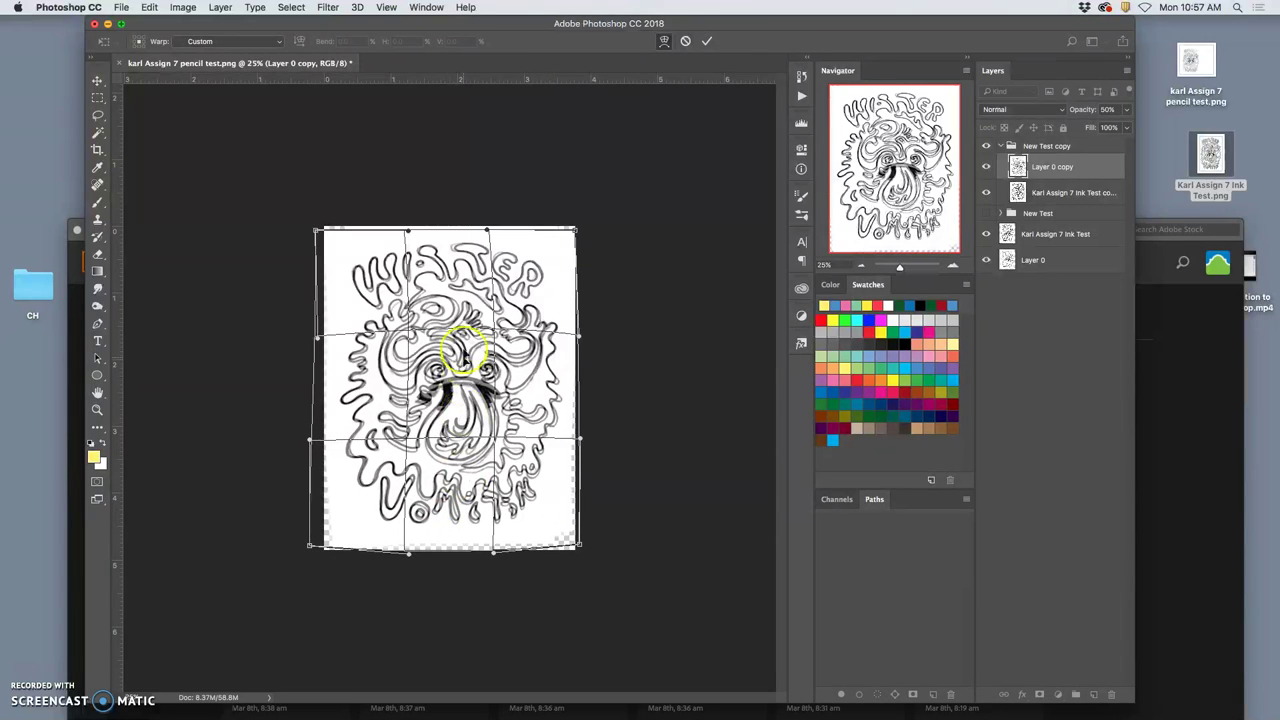
left_click_drag(462, 350, 462, 345)
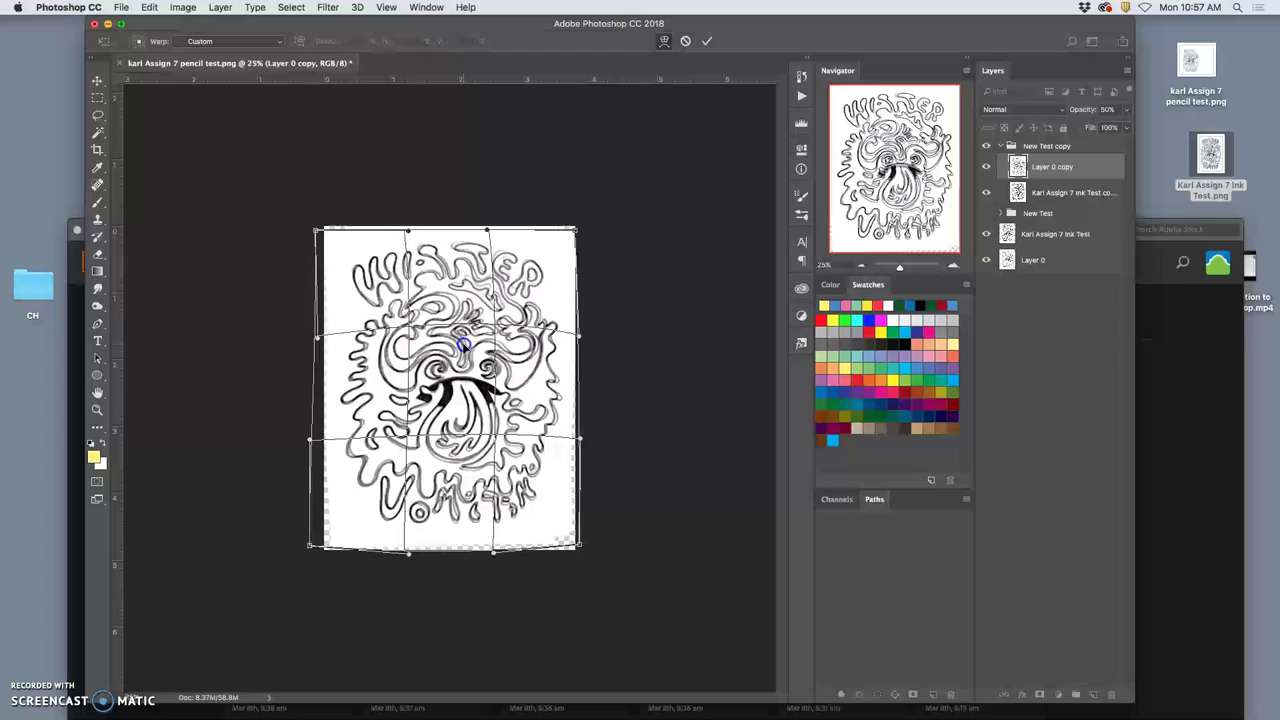
left_click_drag(462, 345, 460, 345)
left_click_drag(460, 465, 461, 459)
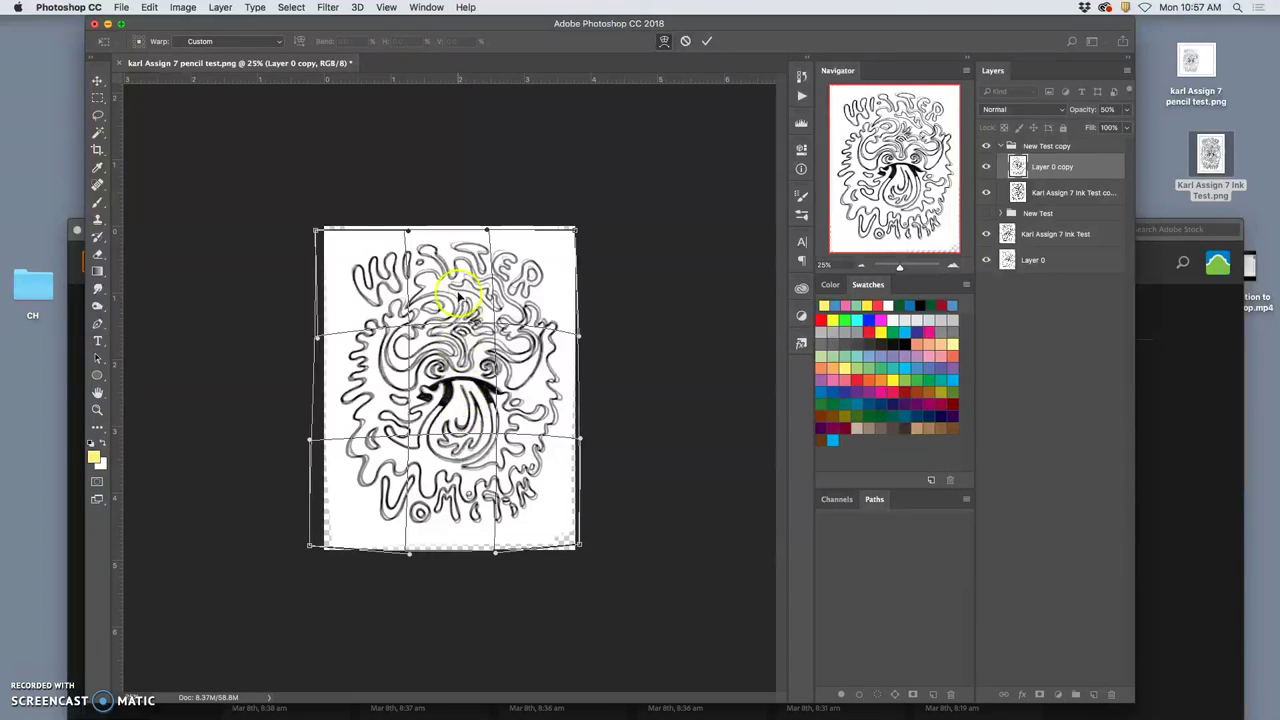
left_click_drag(458, 297, 455, 287)
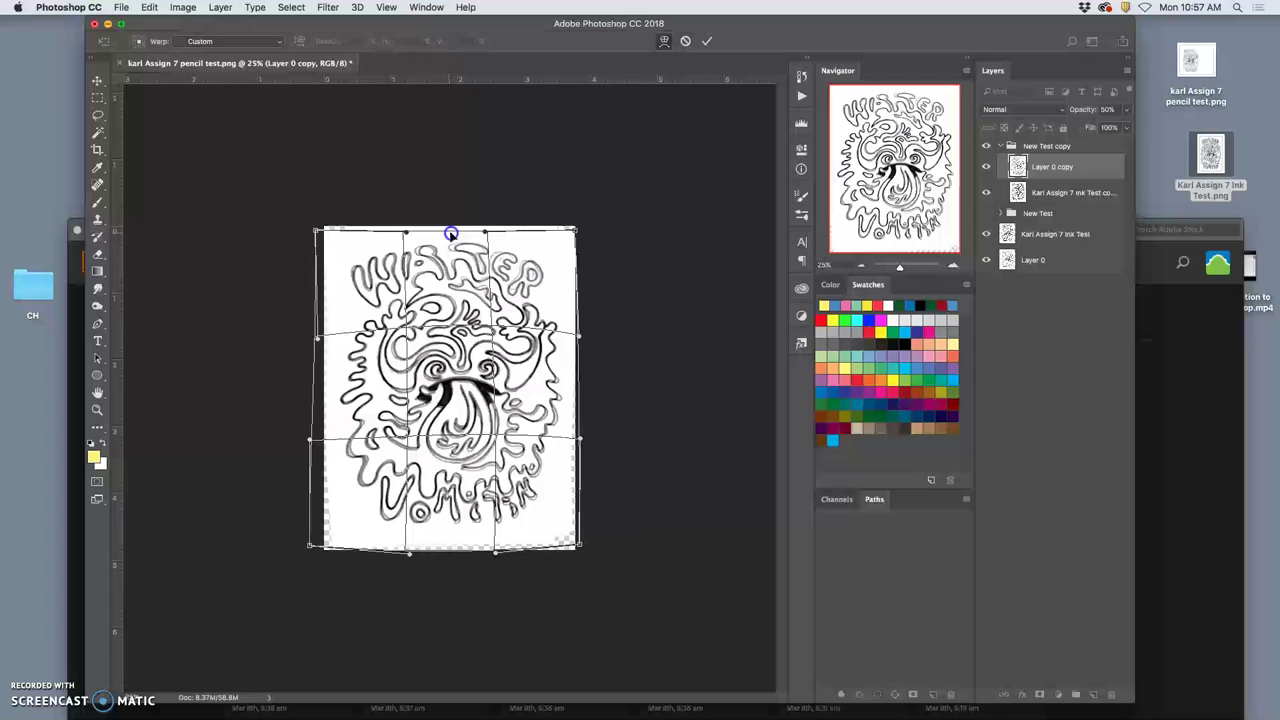
left_click_drag(451, 234, 455, 234)
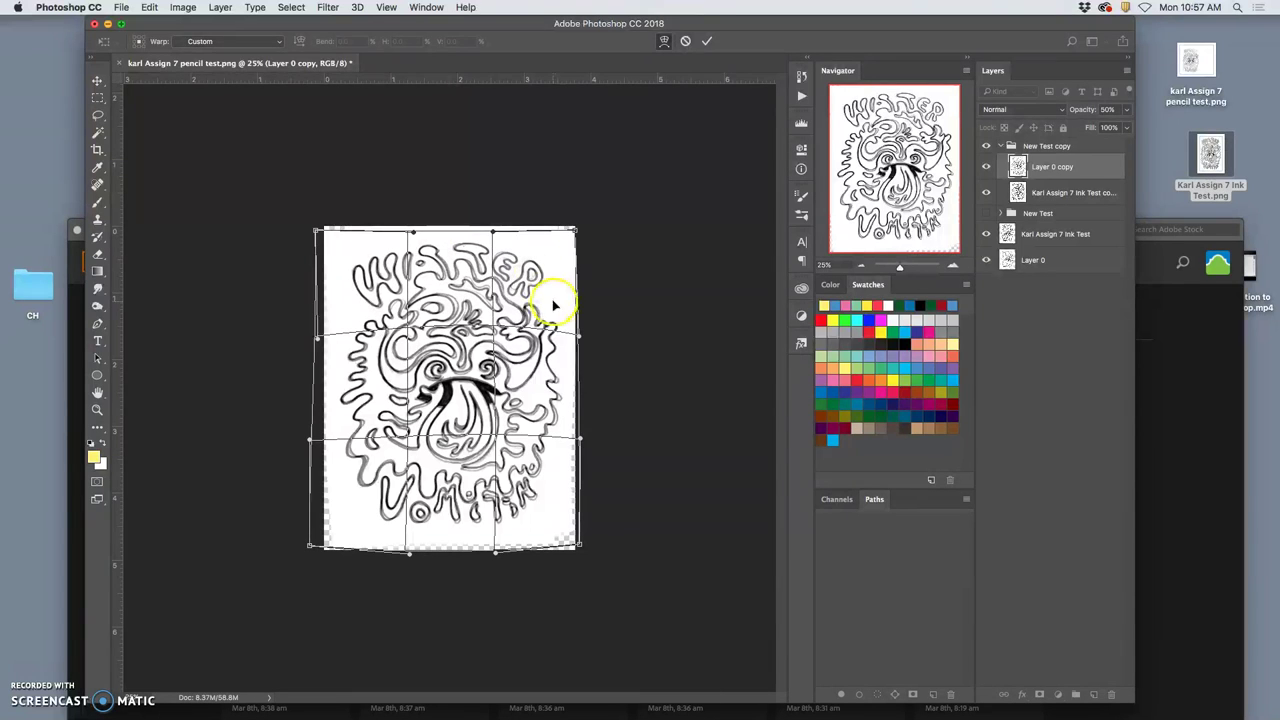
left_click_drag(558, 305, 557, 303)
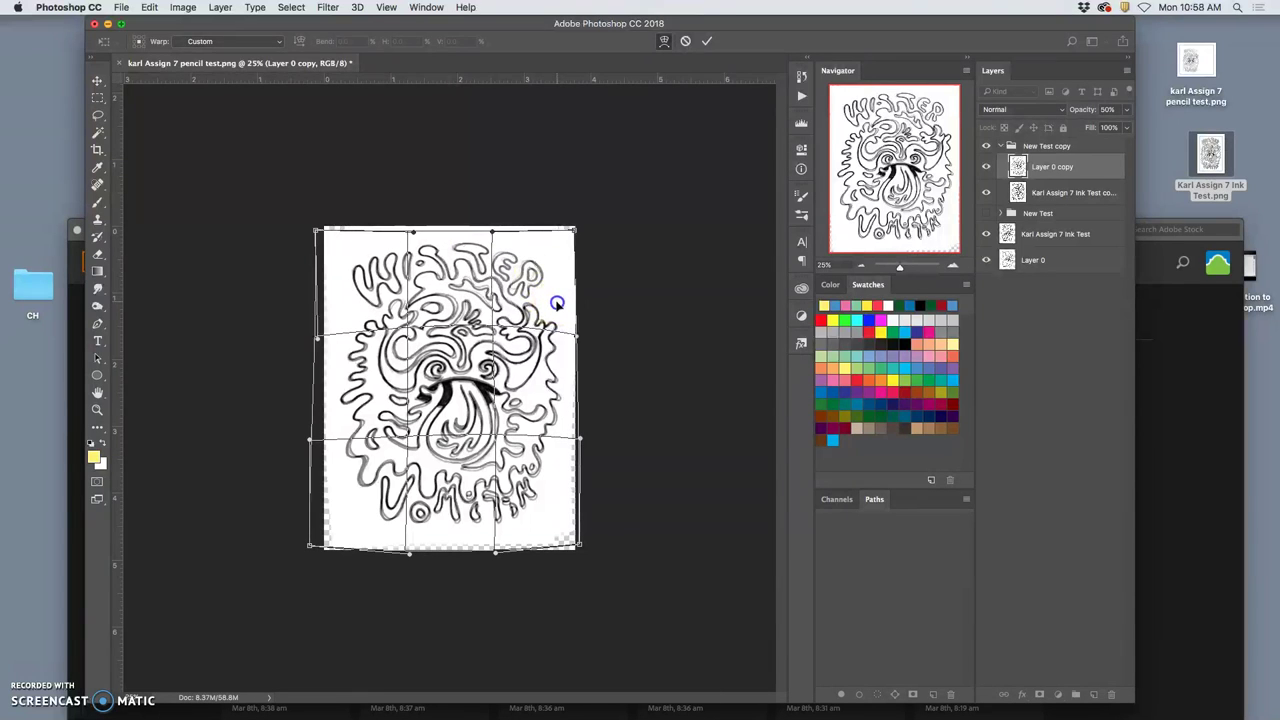
left_click_drag(557, 478, 556, 478)
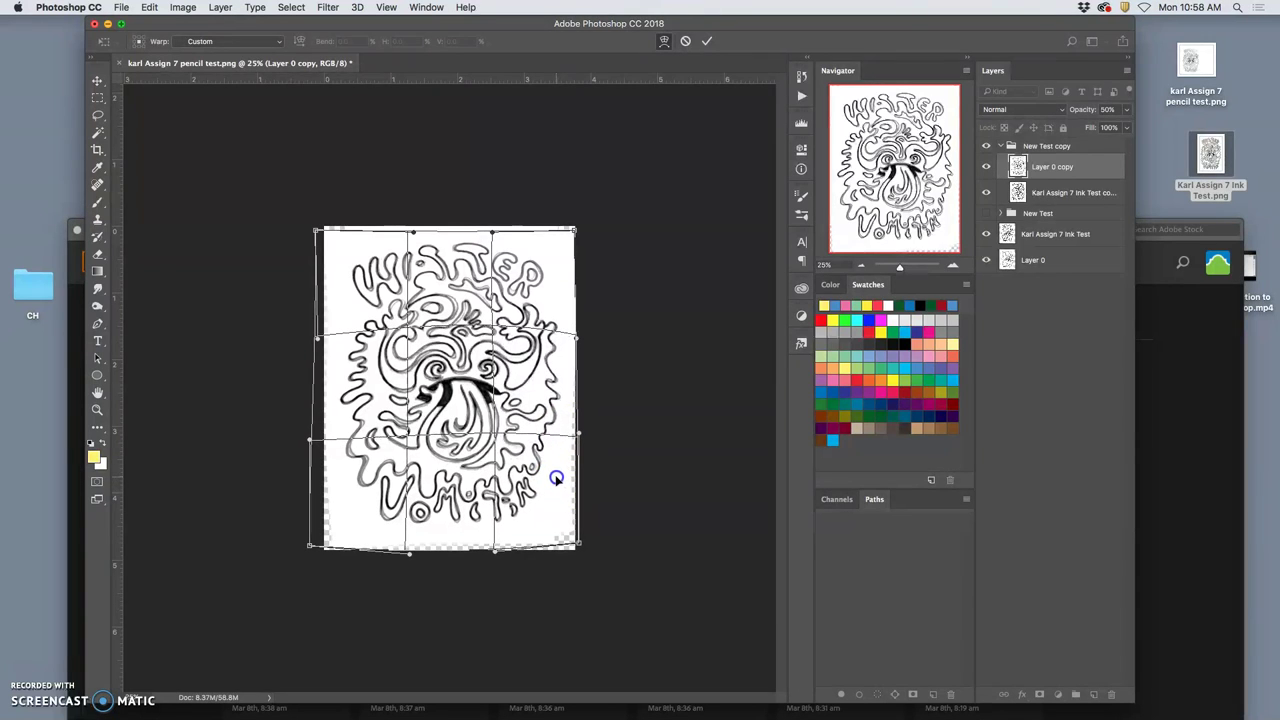
mouse_move(386, 288)
left_mouse_down()
mouse_move(384, 302)
mouse_move(383, 287)
left_mouse_up()
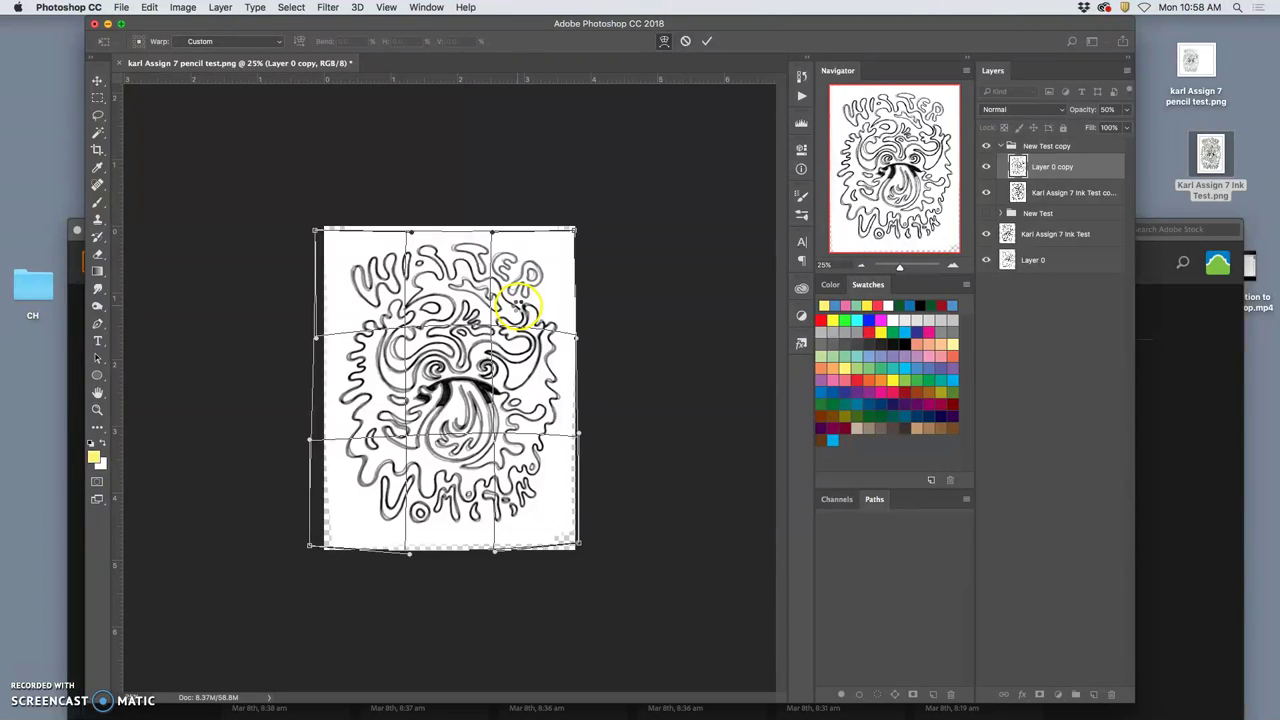
Apply the pencil warp, show the ink layers, and copy the Ink Test file name.
key("Return")
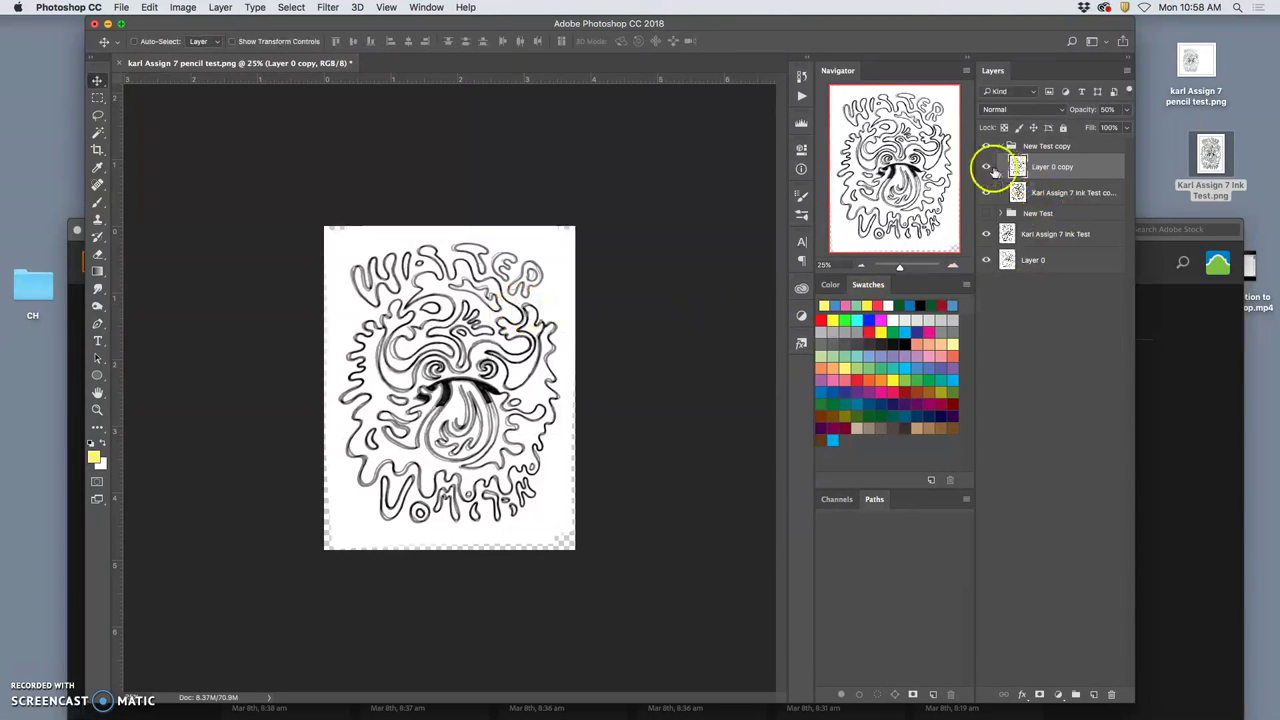
left_click(985, 170, "alt")
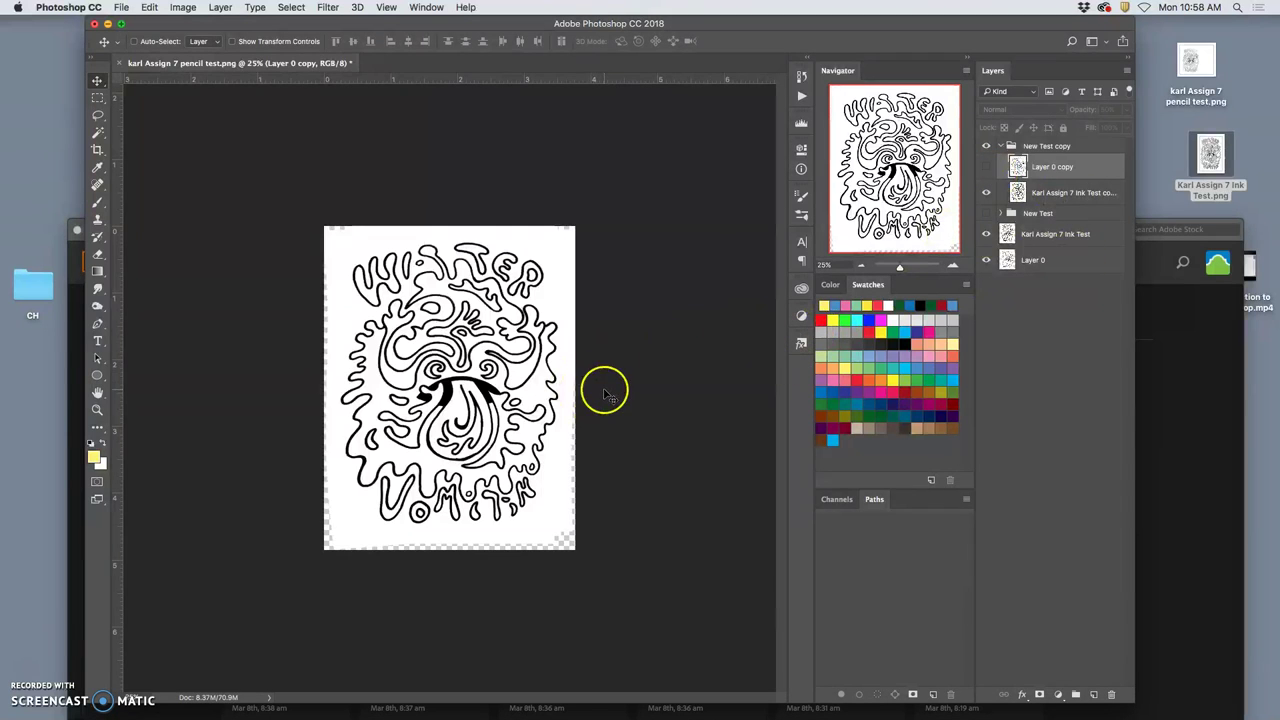
left_click(1236, 190)
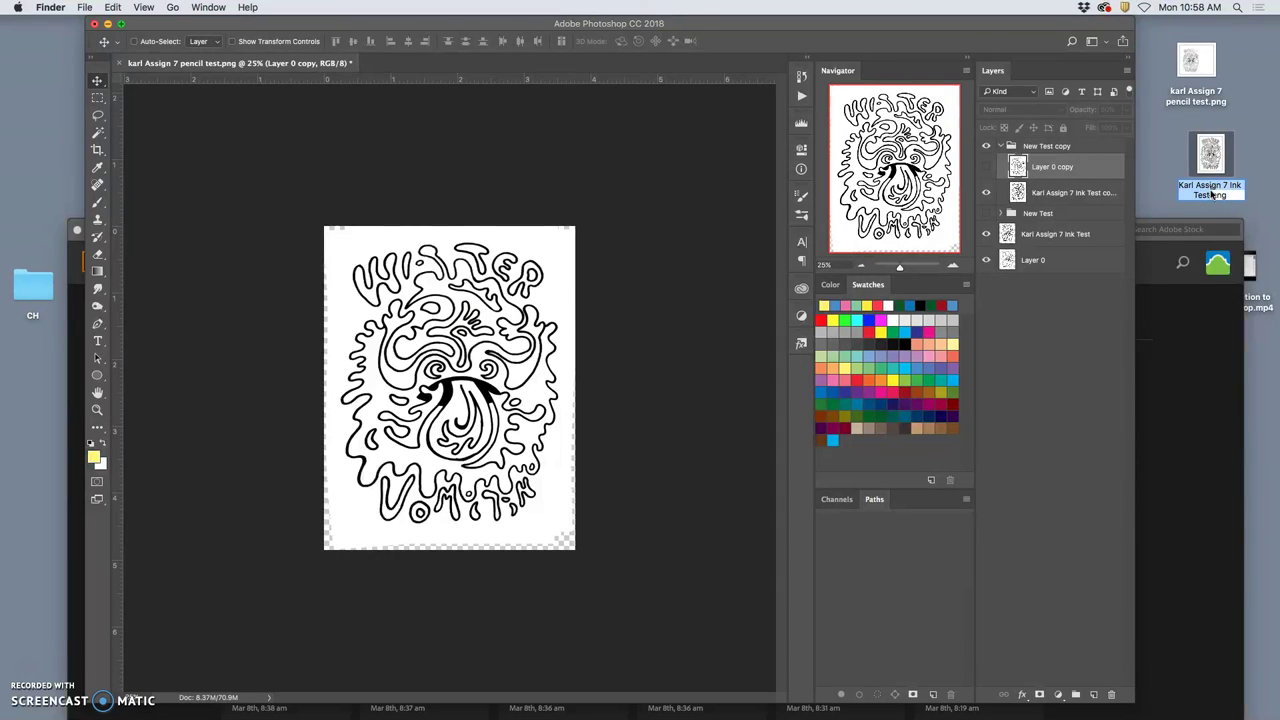
left_click(740, 220)
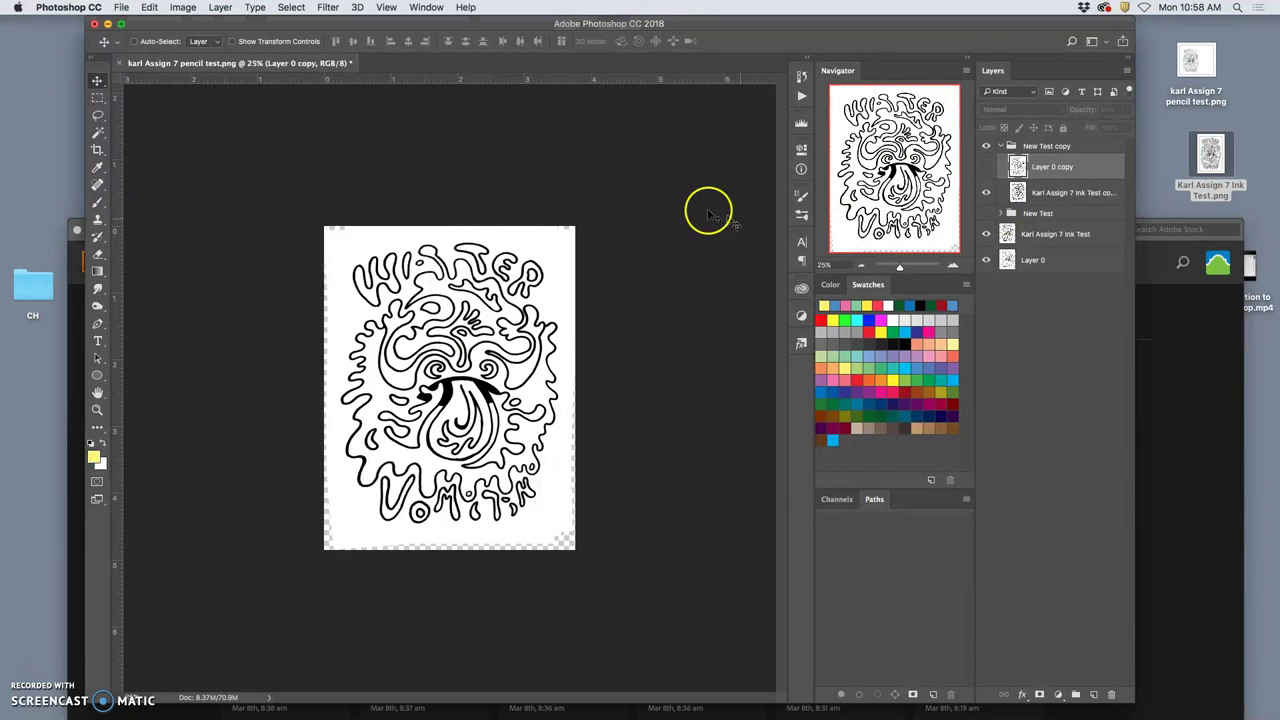
Save the artwork as a PNG named Ink Test, replacing the existing Desktop file.
left_click(117, 7)
left_click(142, 145)
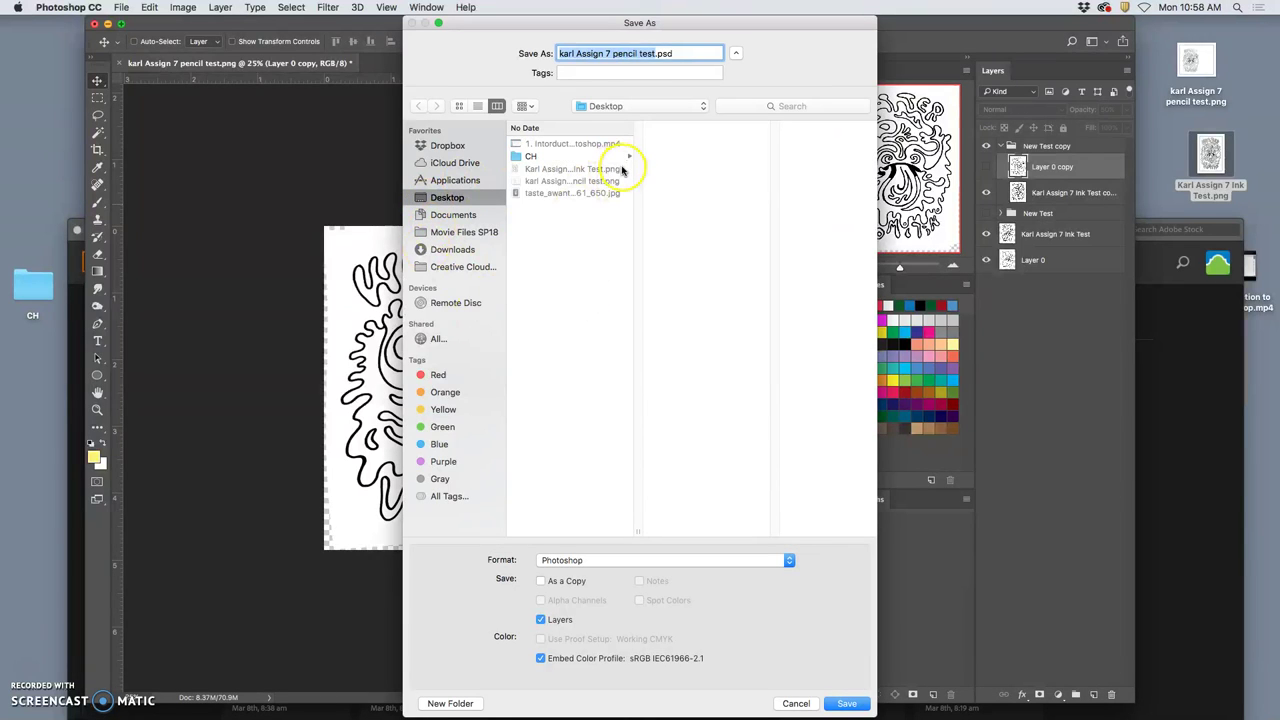
type("Karl Assign 7 Ink Test")
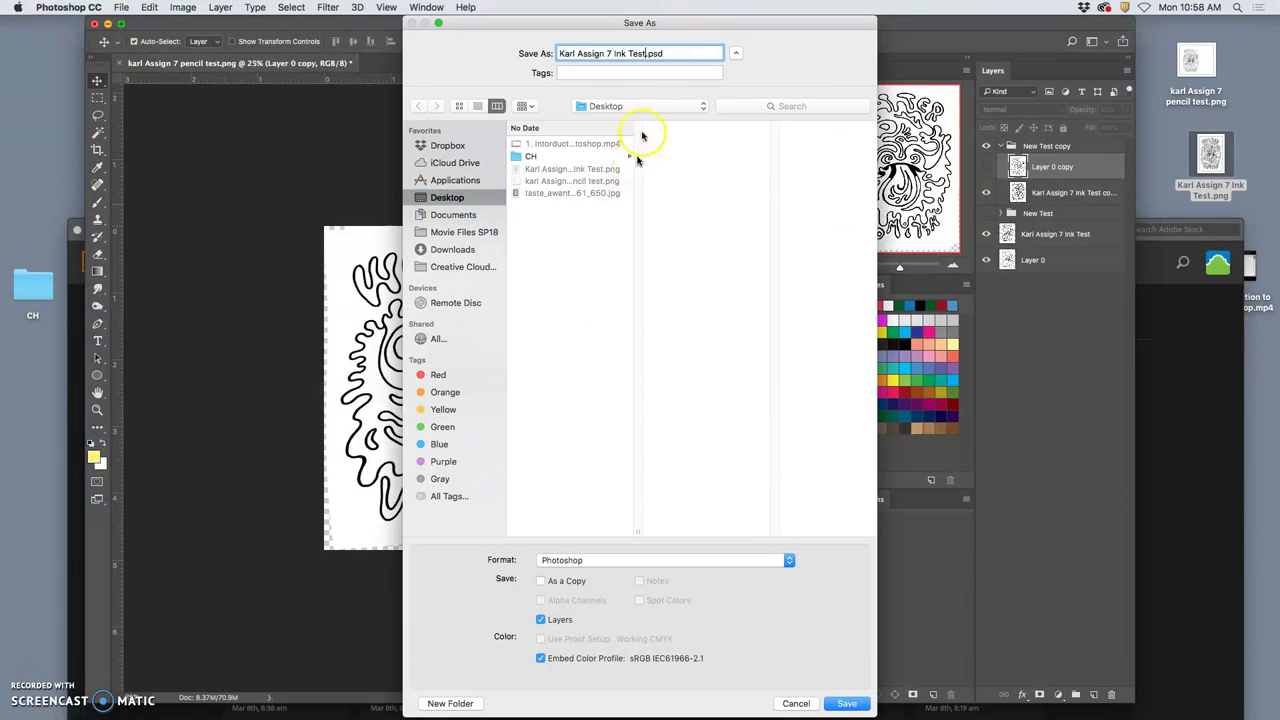
left_click(637, 561)
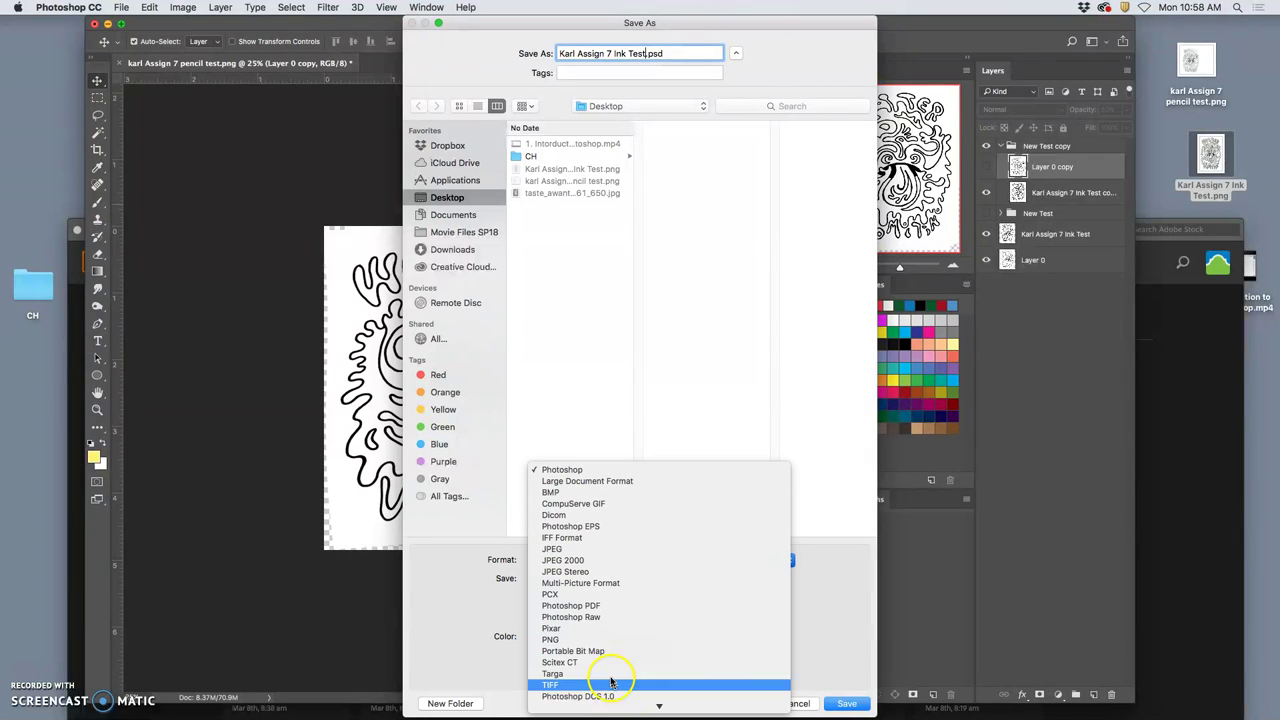
left_click(604, 641)
left_click(850, 704)
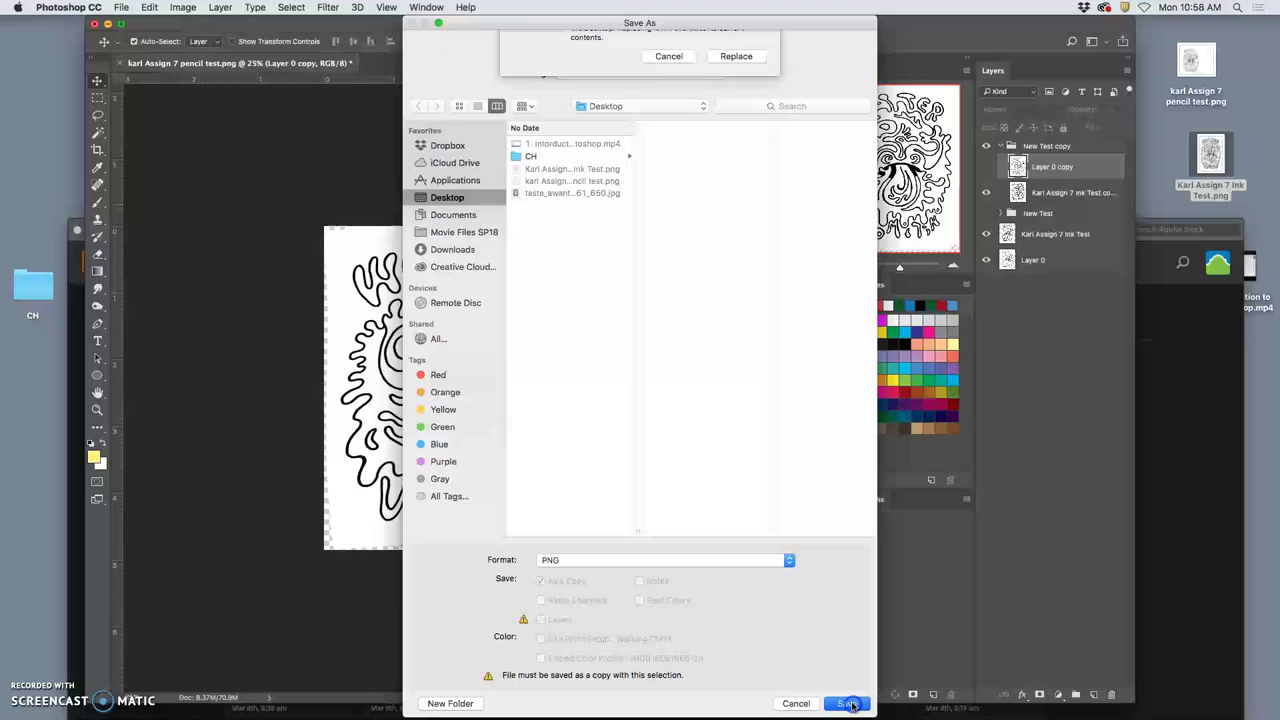
left_click(737, 109)
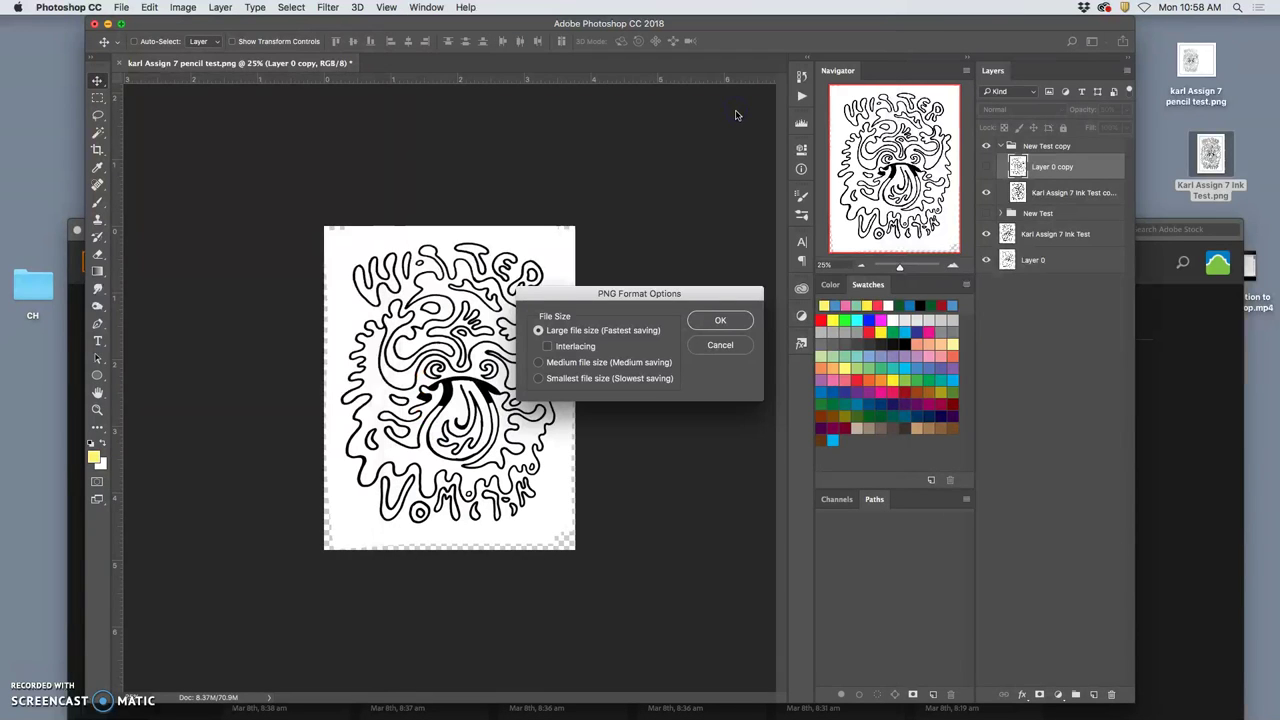
left_click(720, 320)
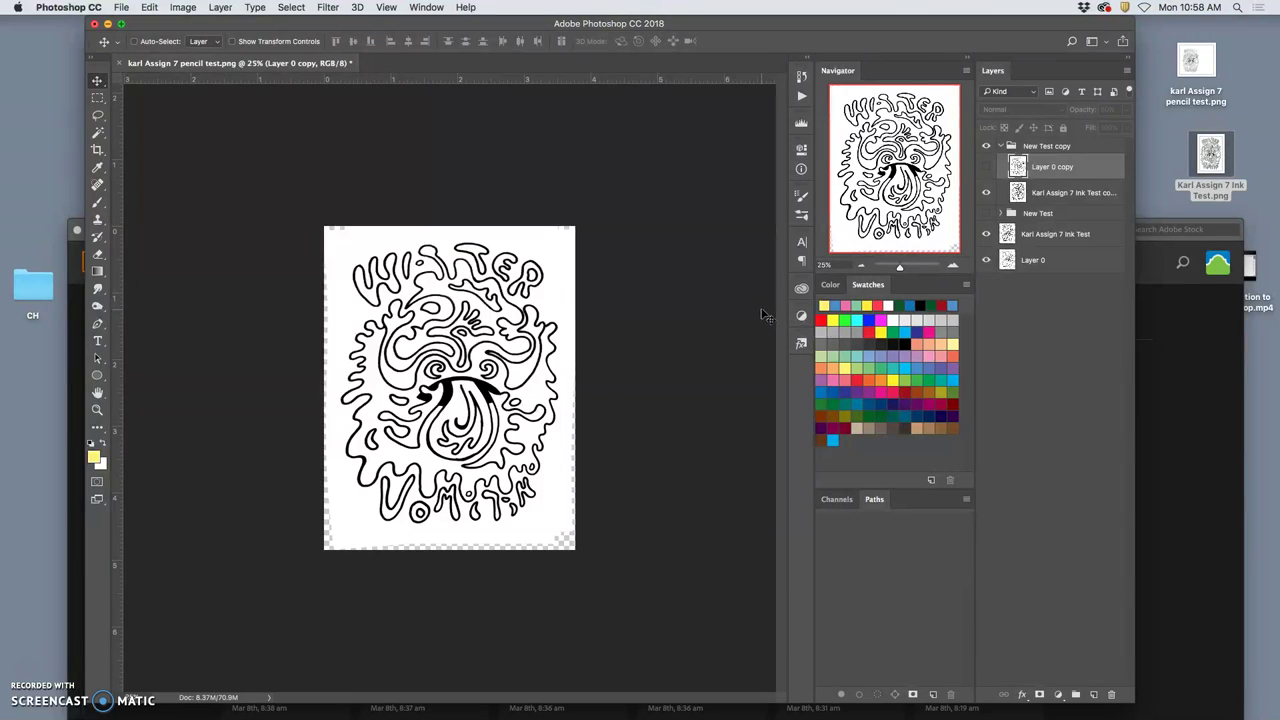
key("F11")
left_click(1218, 185)
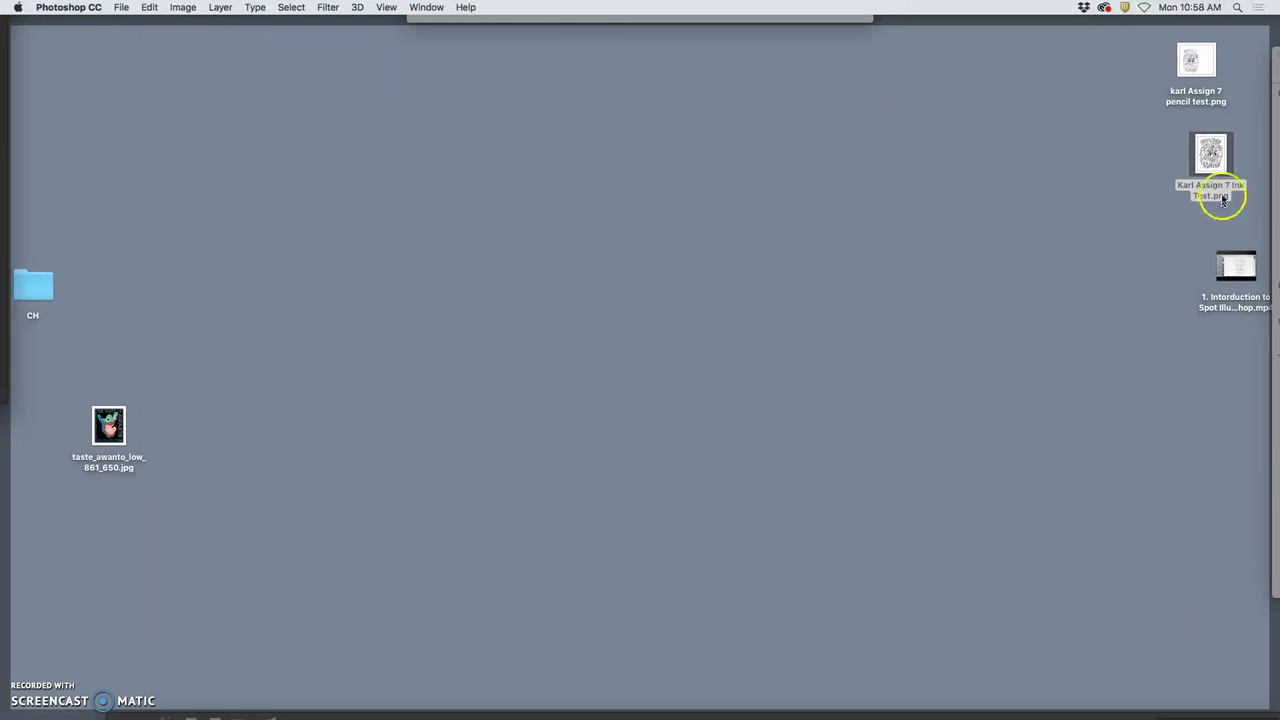
Show only the pencil layer, hiding the ink copy, at 100% opacity.
key("F11")
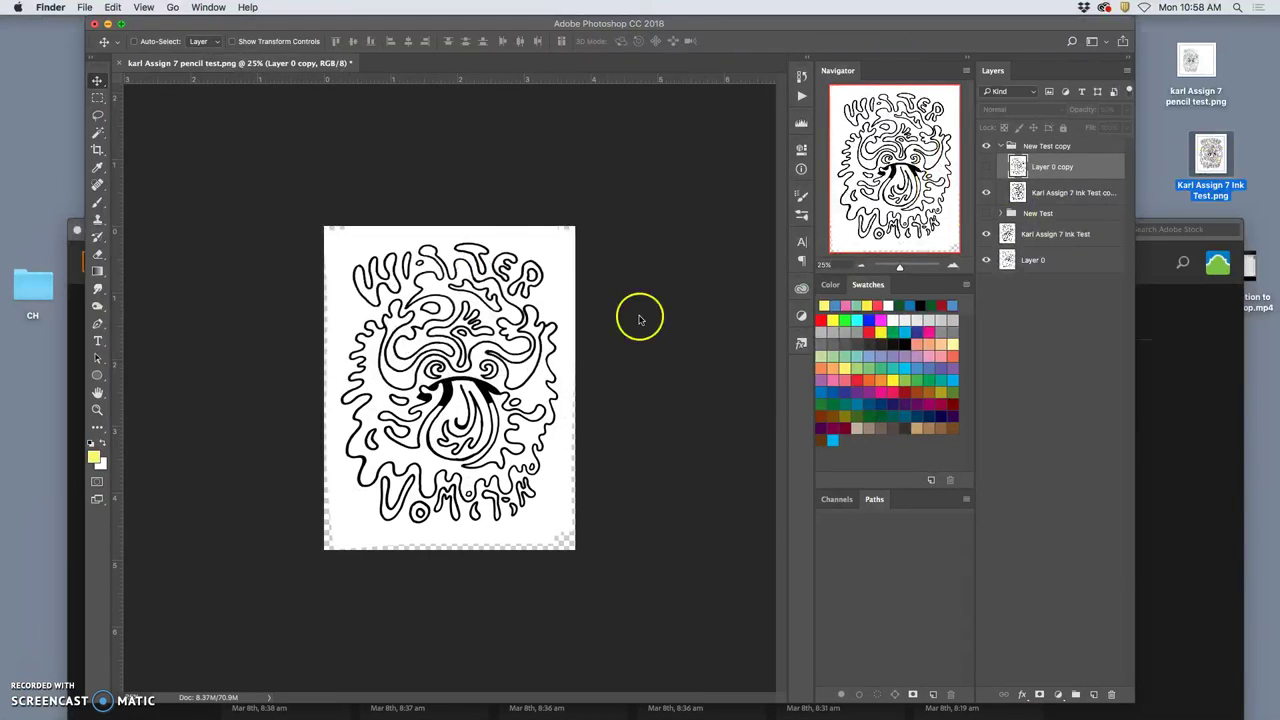
left_click(990, 175)
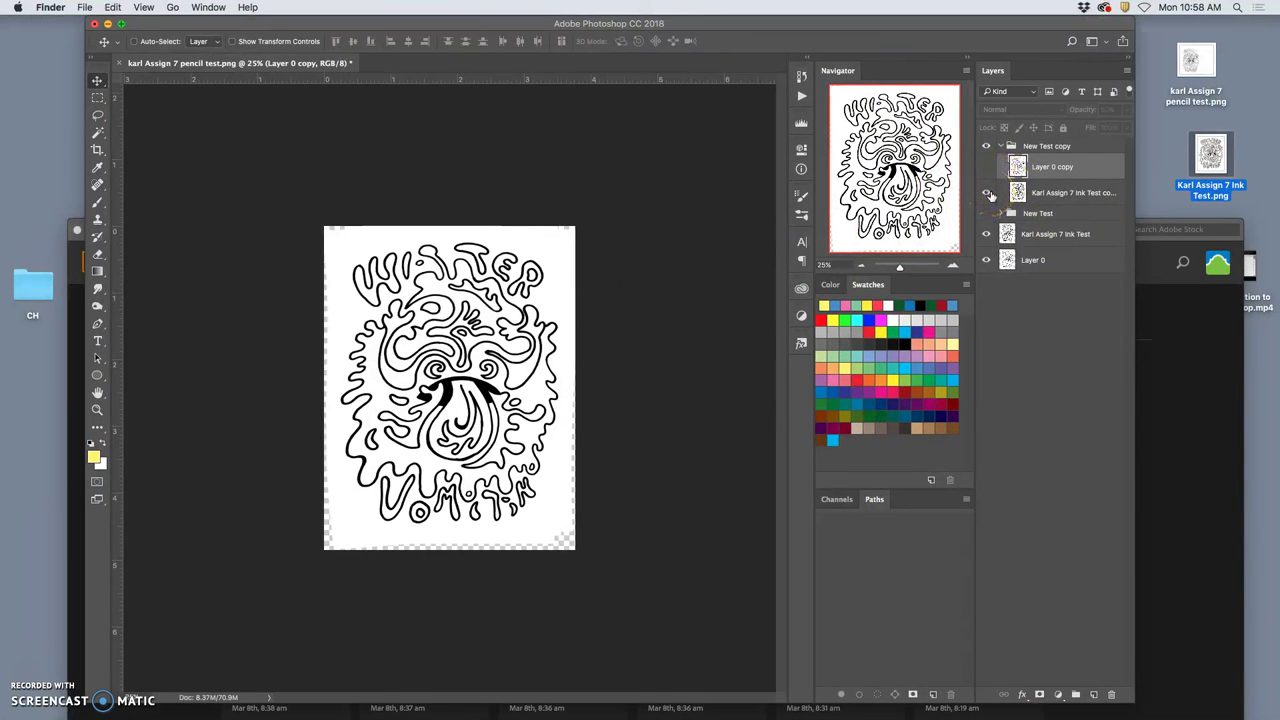
left_click(990, 194)
left_click(986, 194)
left_click(986, 194)
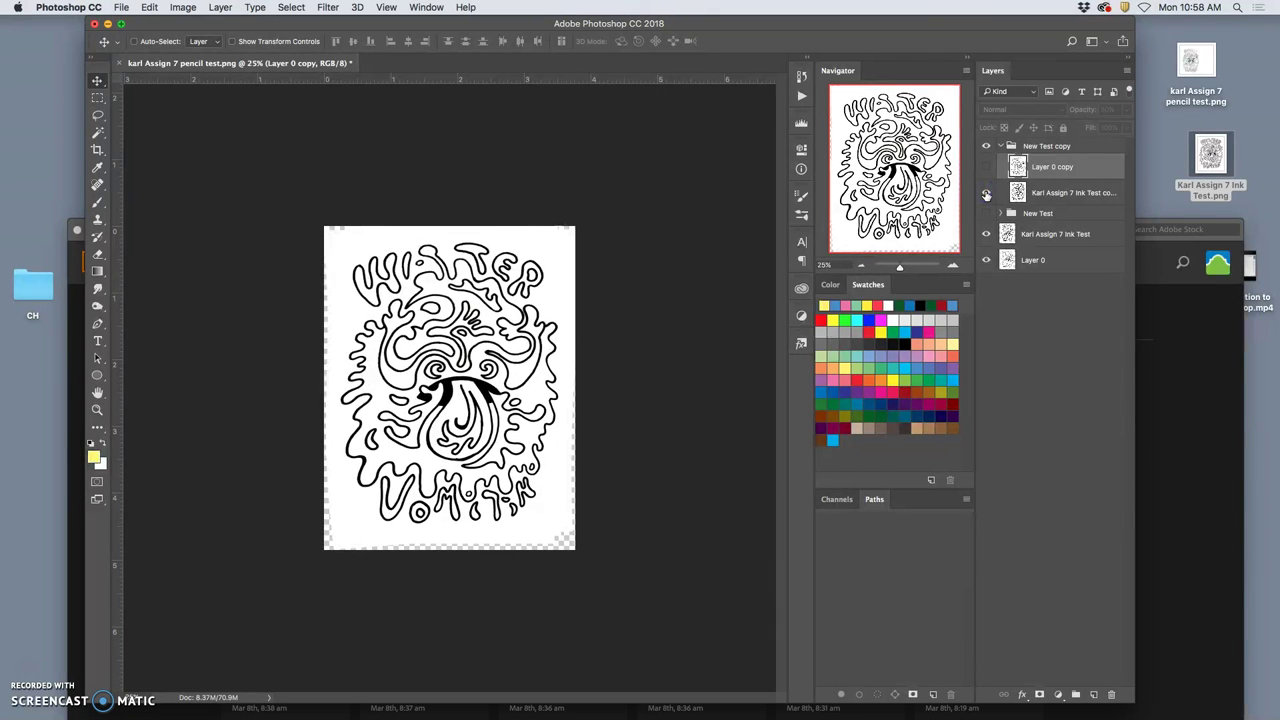
left_click(987, 168)
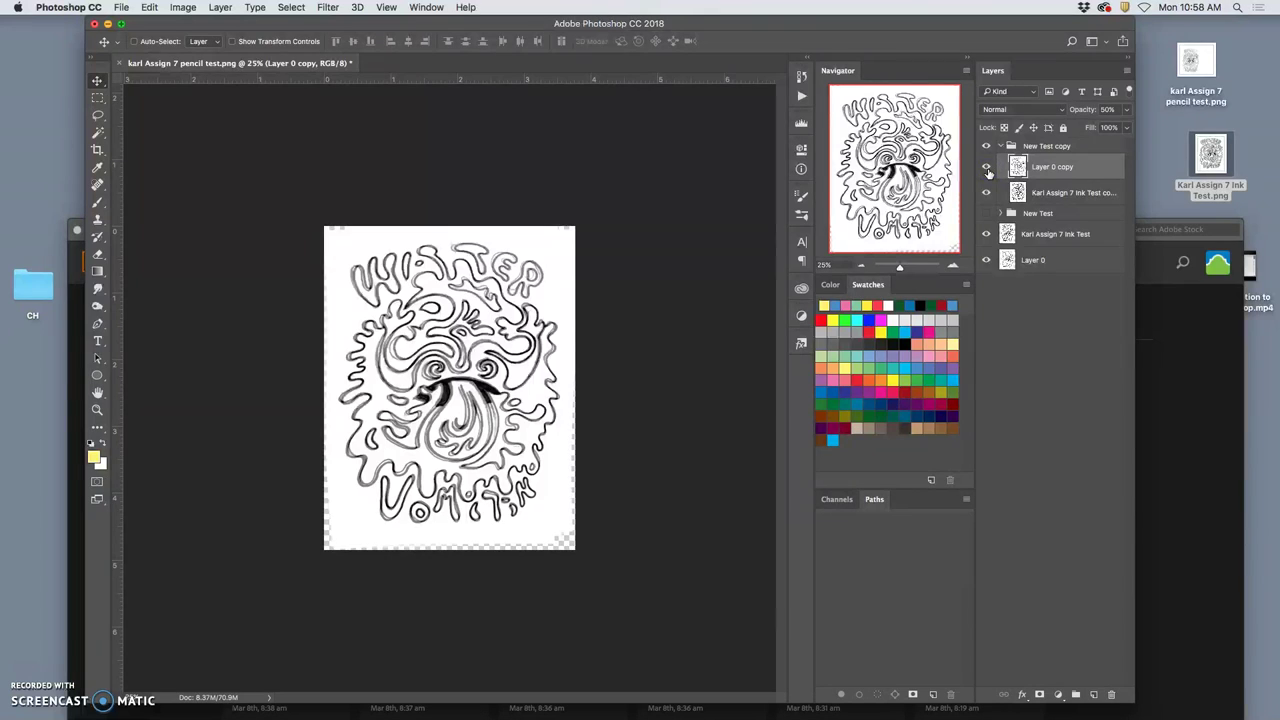
left_click(986, 192)
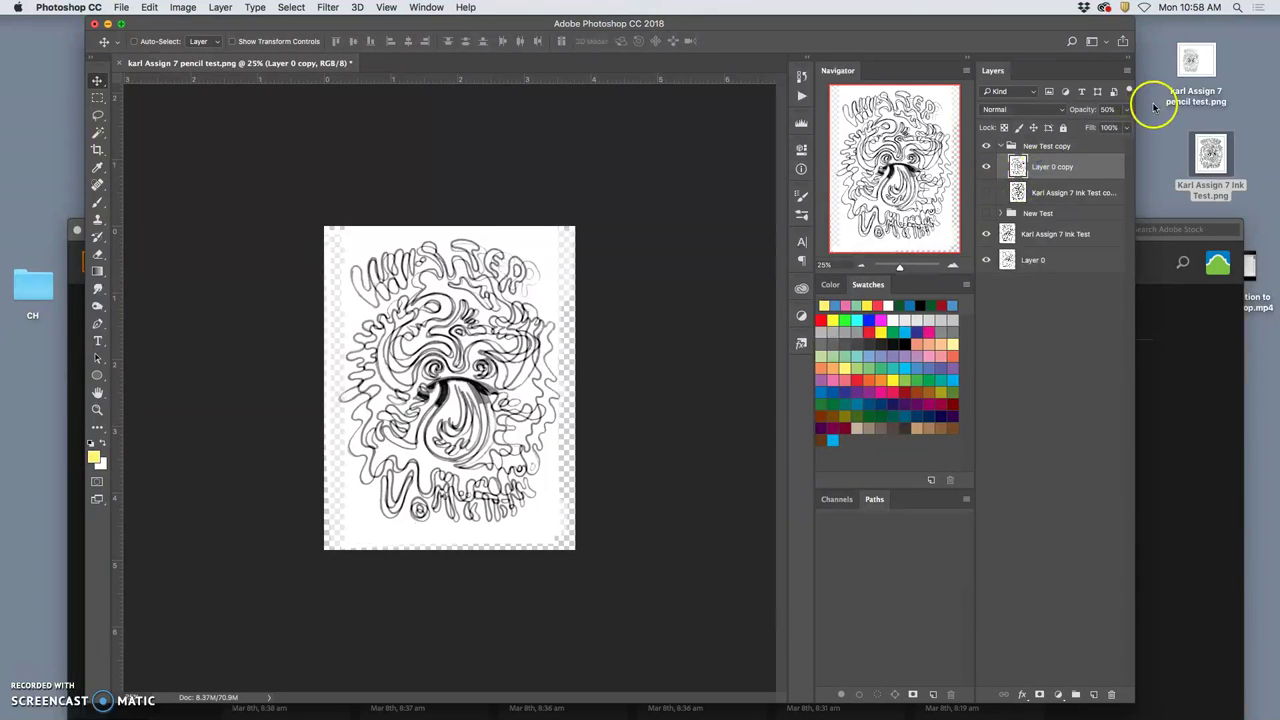
left_click(1127, 109)
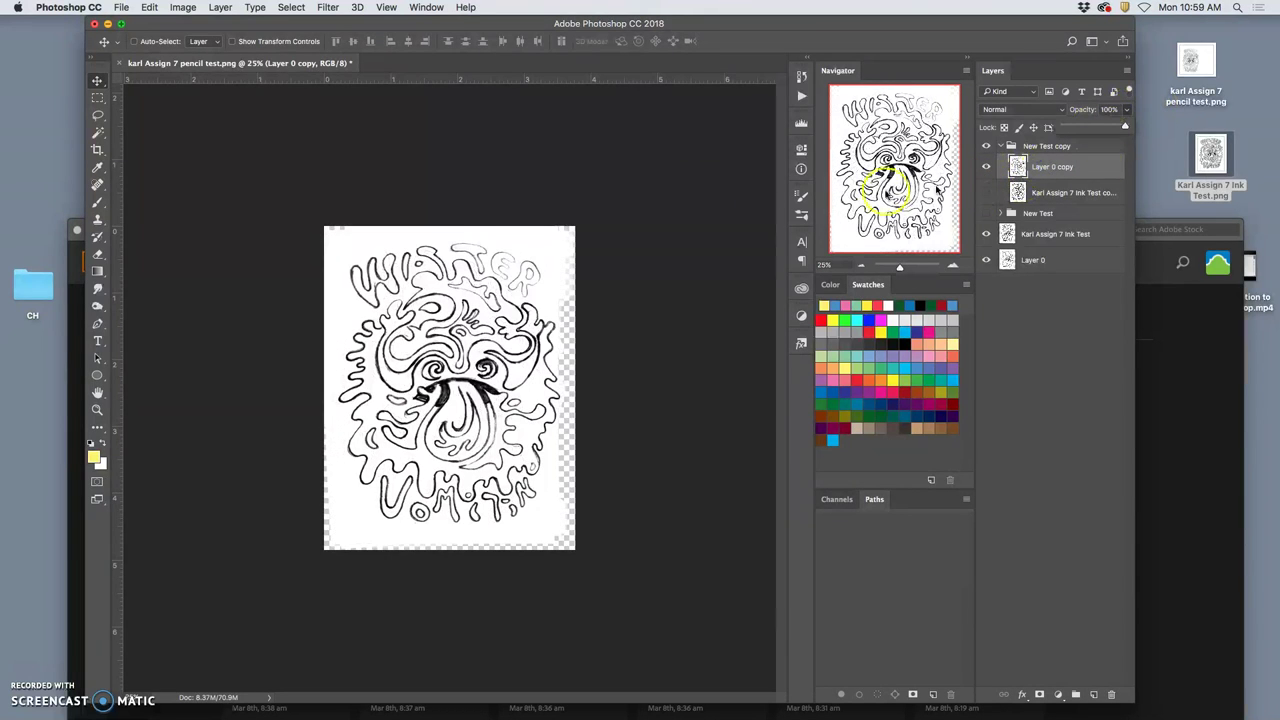
Save this view as a pencil test copy PNG.
left_click(128, 8)
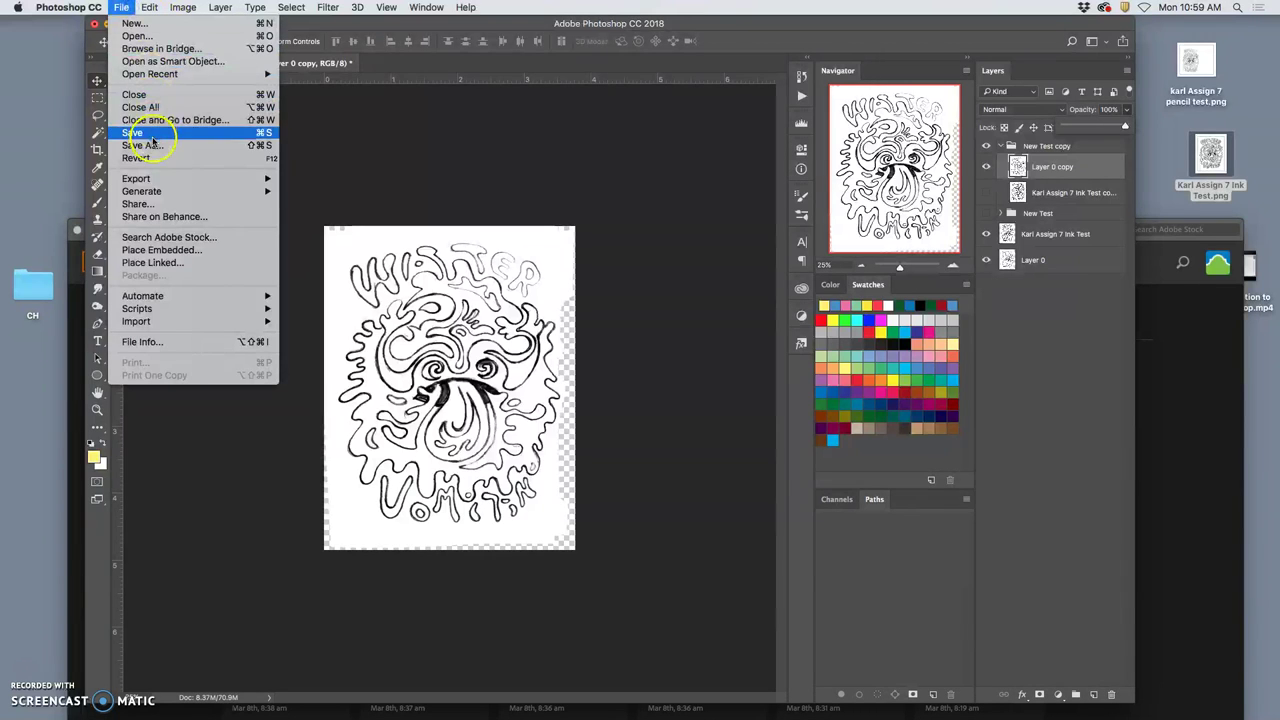
left_click(150, 145)
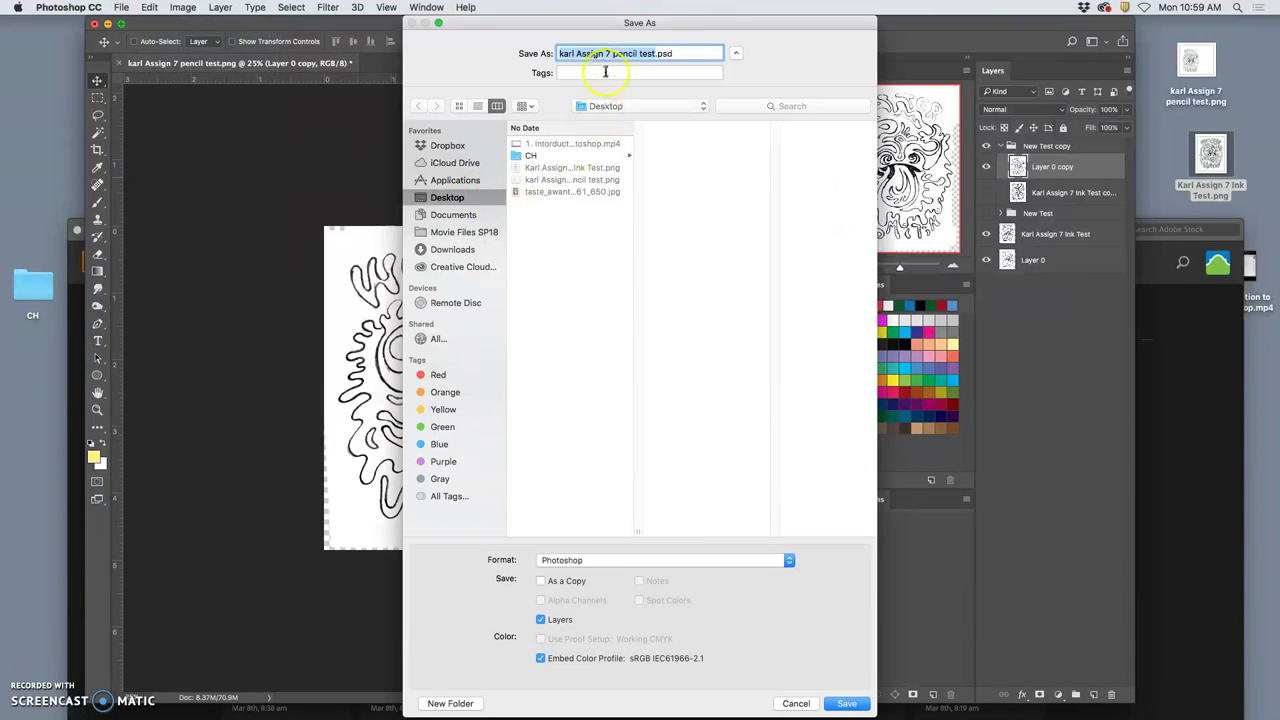
left_click(627, 567)
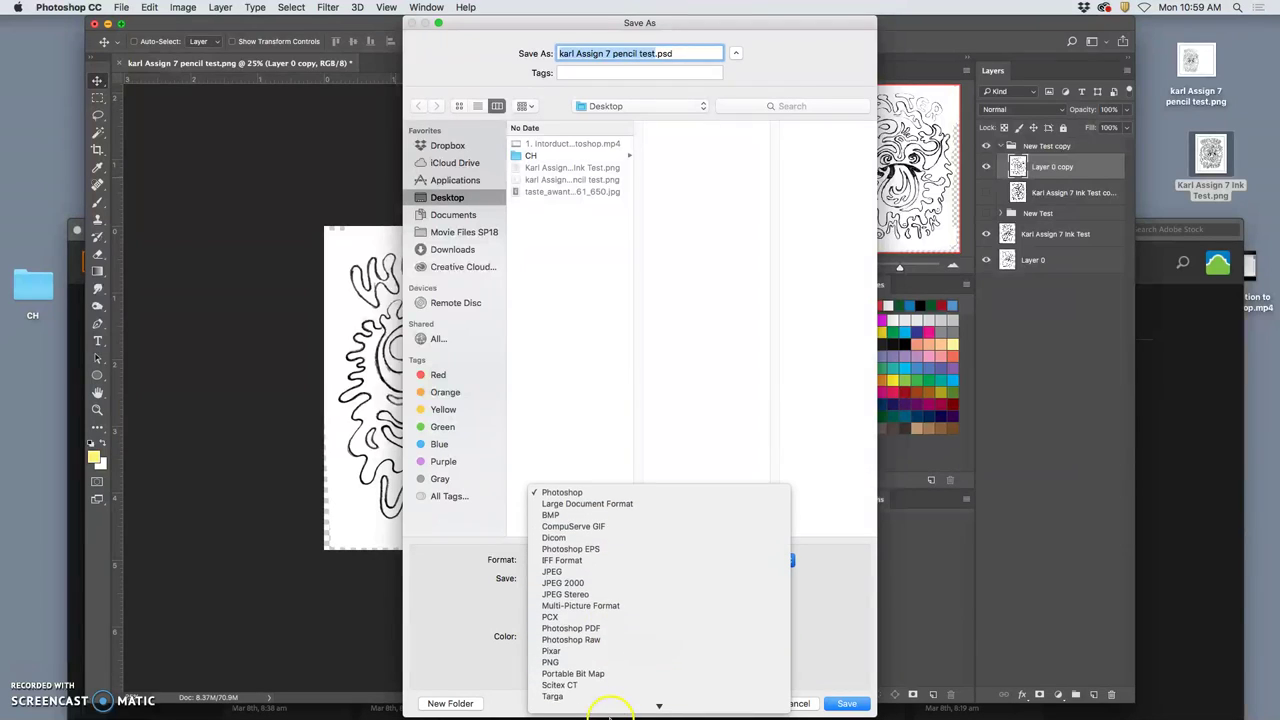
left_click(600, 631)
left_click(846, 703)
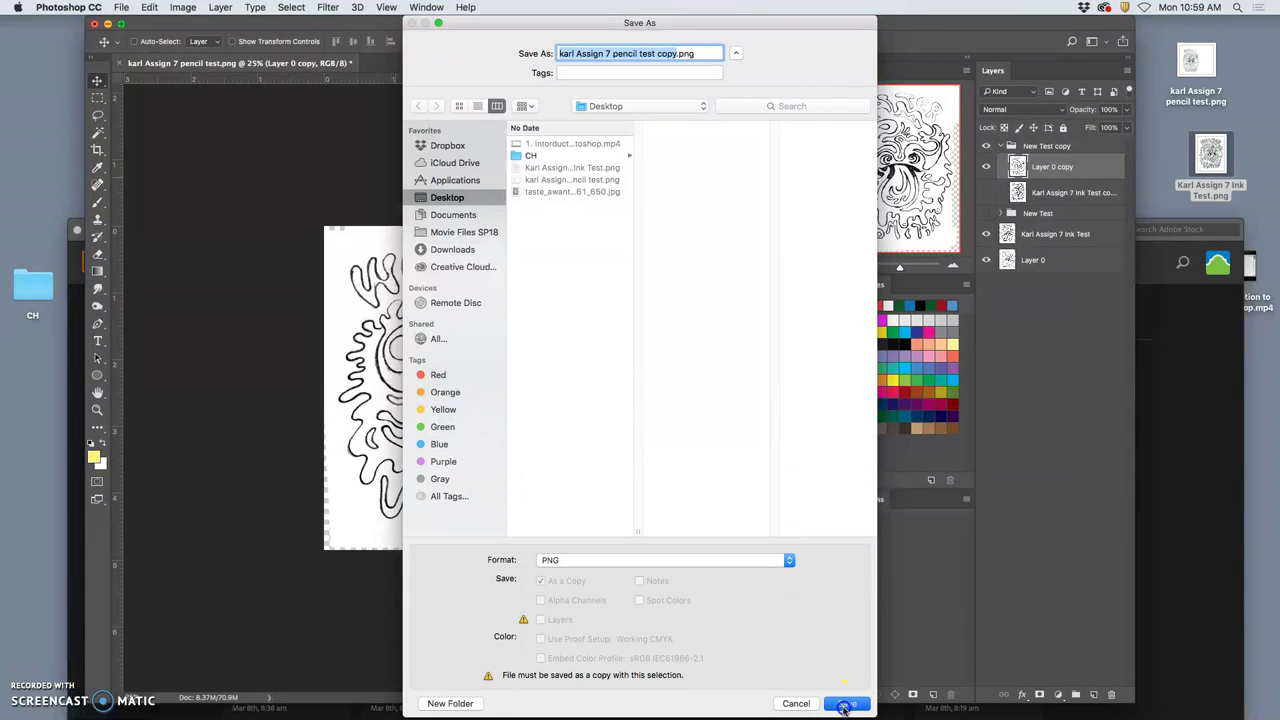
left_click(720, 321)
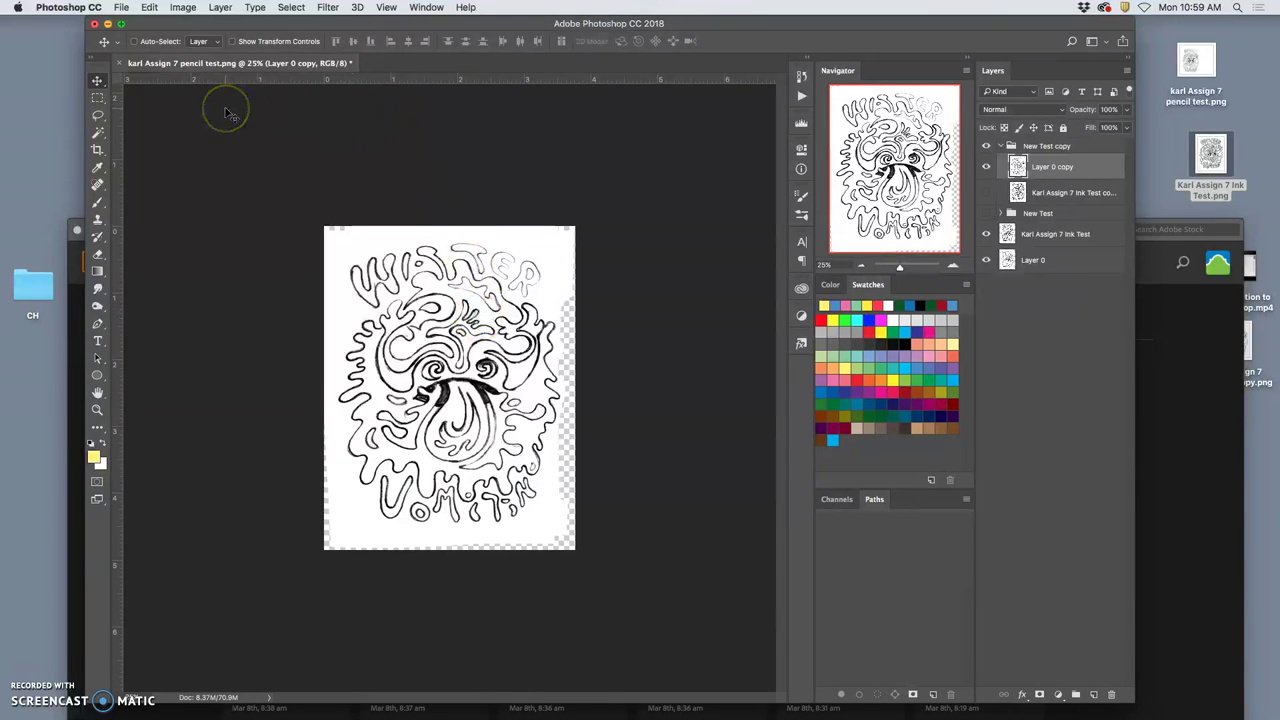
Close the document, keep its changes, and rename the file to 'pencil and ink test'.
left_click(120, 64)
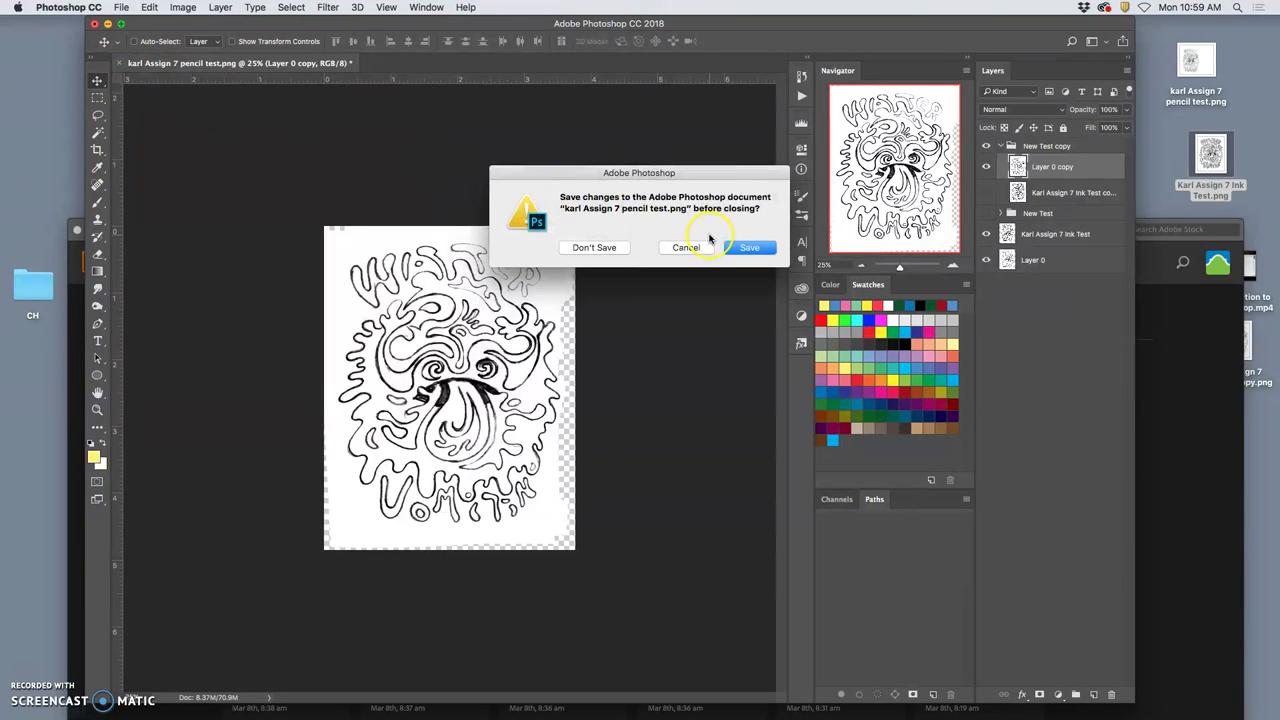
left_click(620, 248)
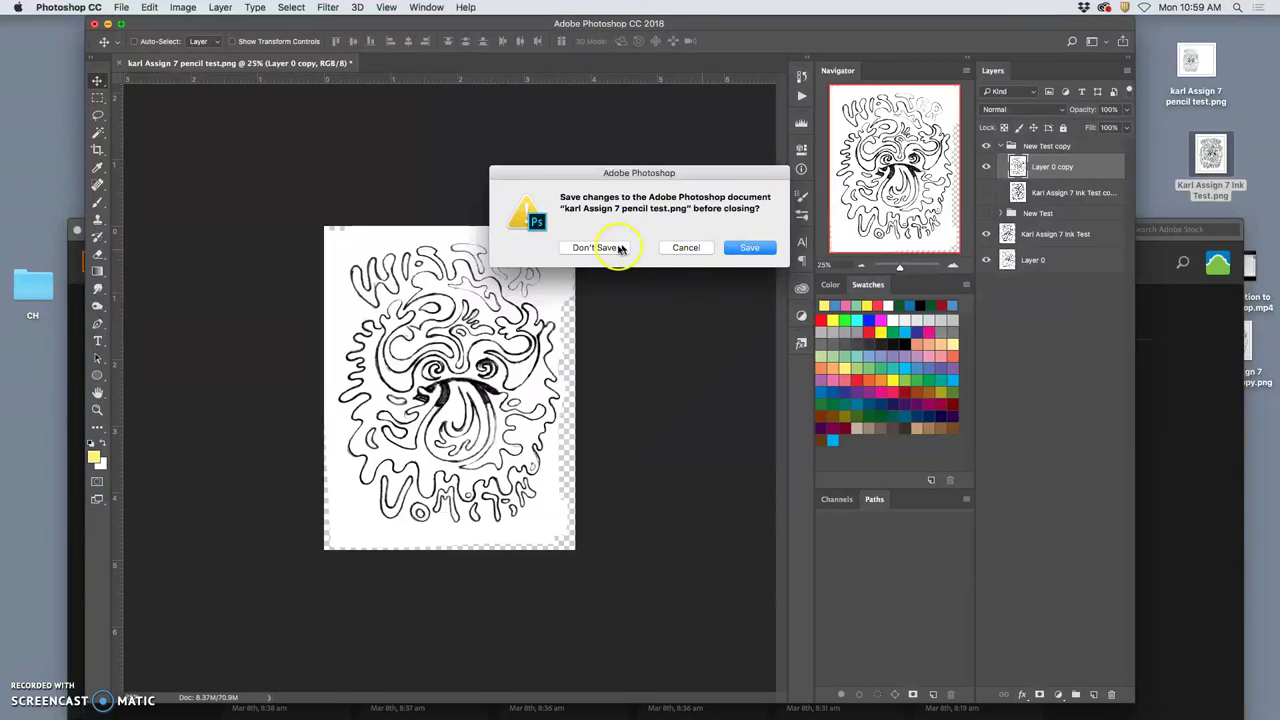
left_click(744, 249)
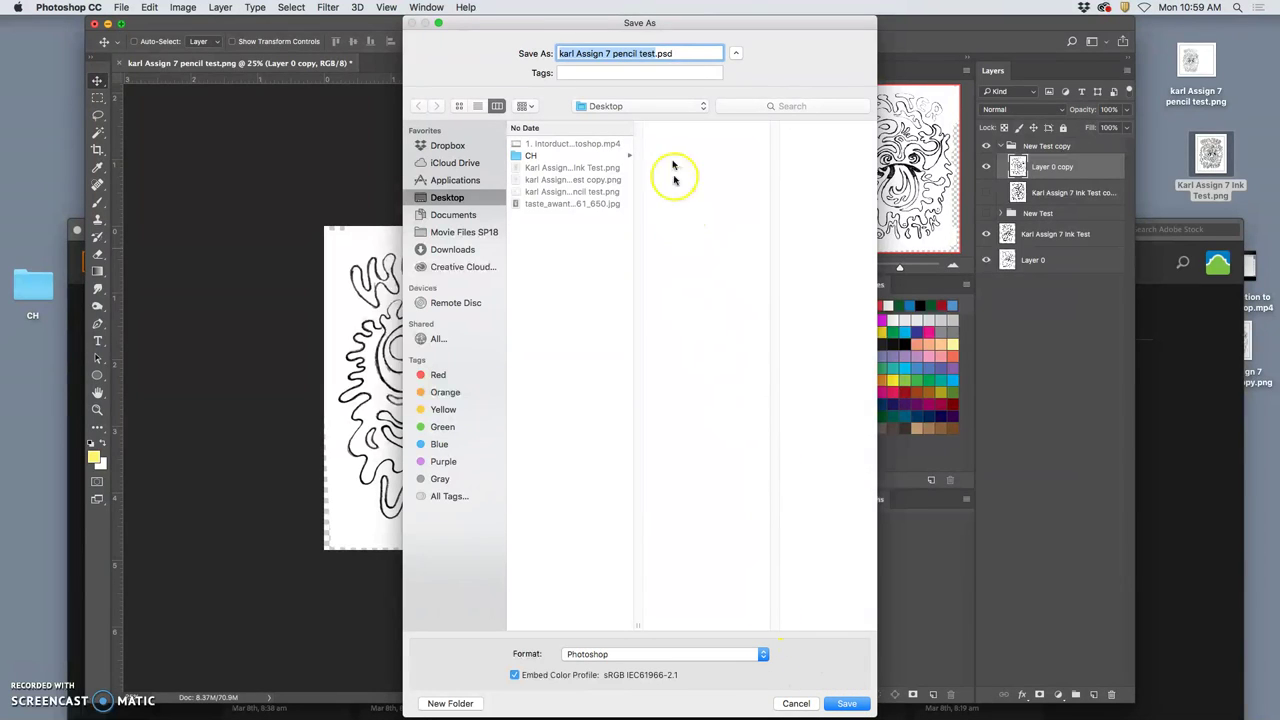
left_click(643, 60)
left_click(639, 55)
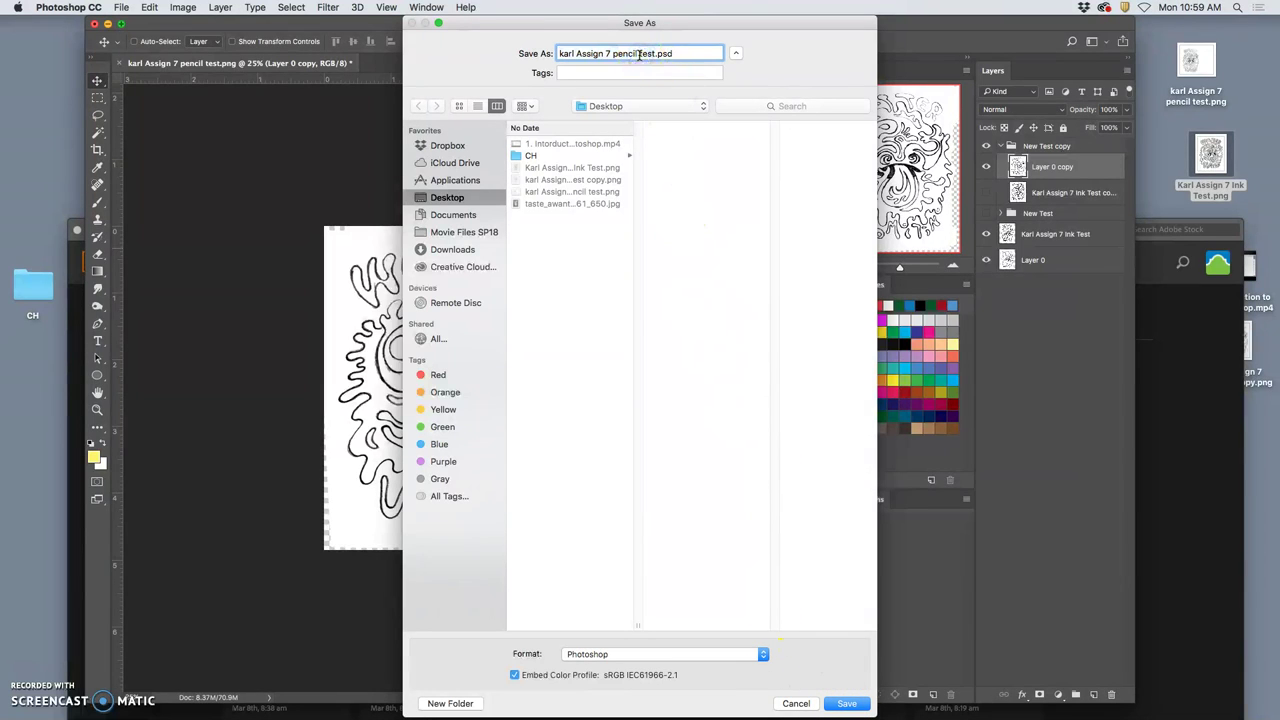
type("and ink")
Finish saving the PSD, then close Illustrator's Start window to reveal the desktop.
left_click(840, 704)
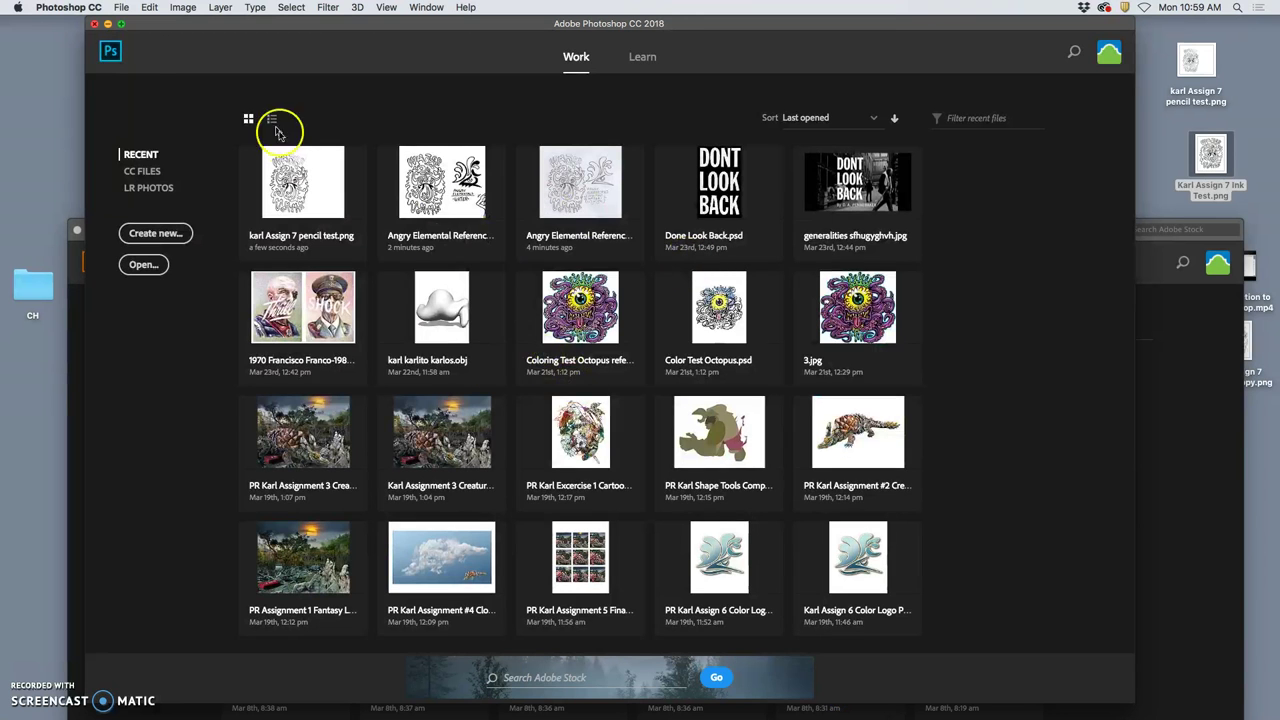
left_click(95, 24)
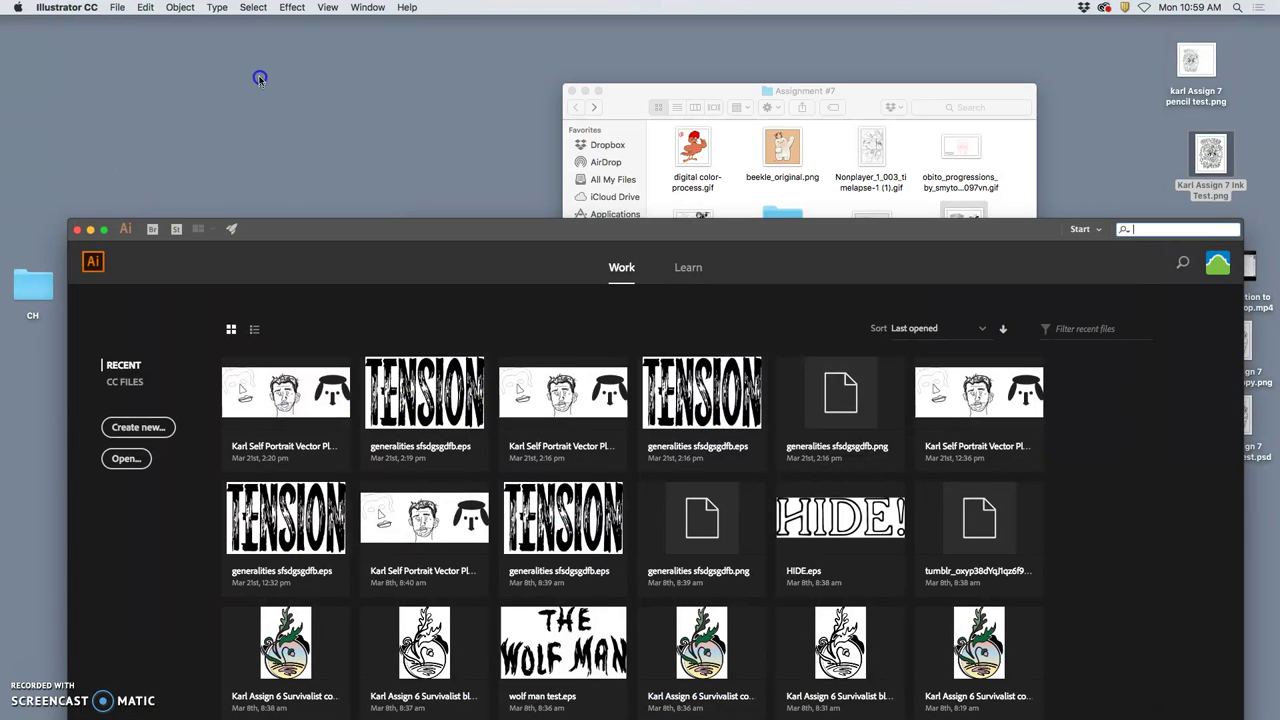
double_click(387, 229)
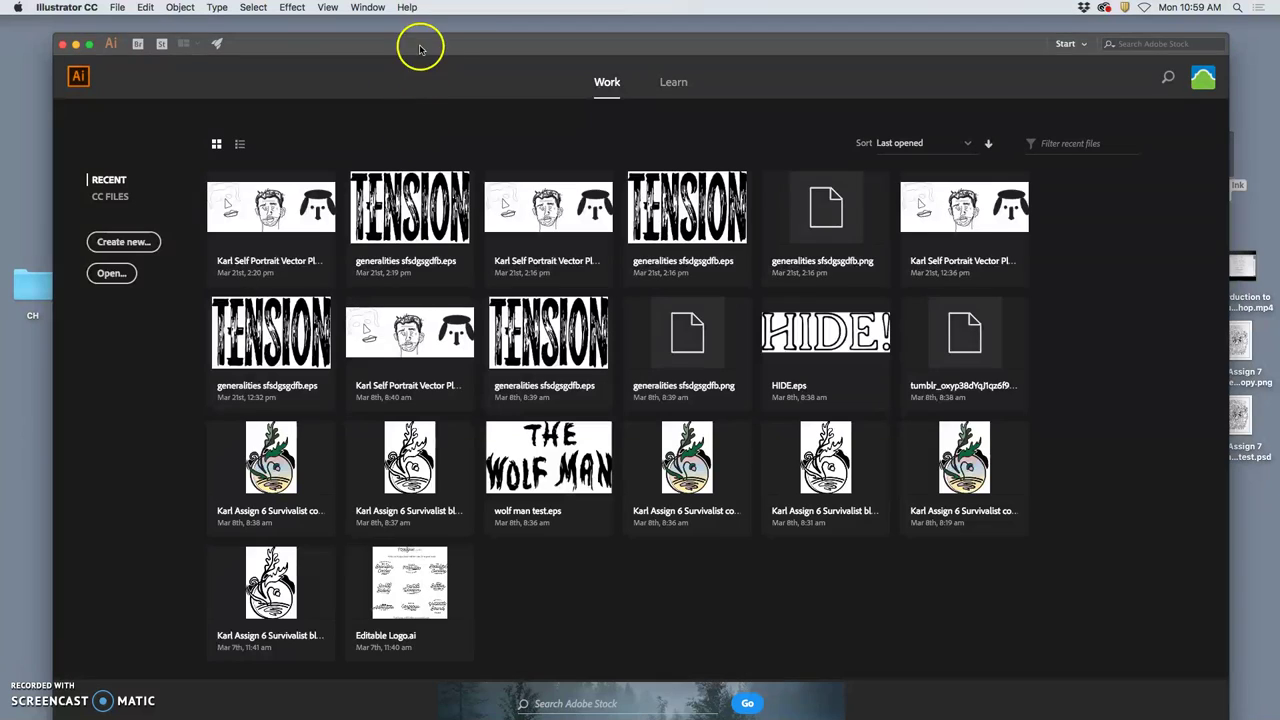
left_click_drag(423, 46, 417, 33)
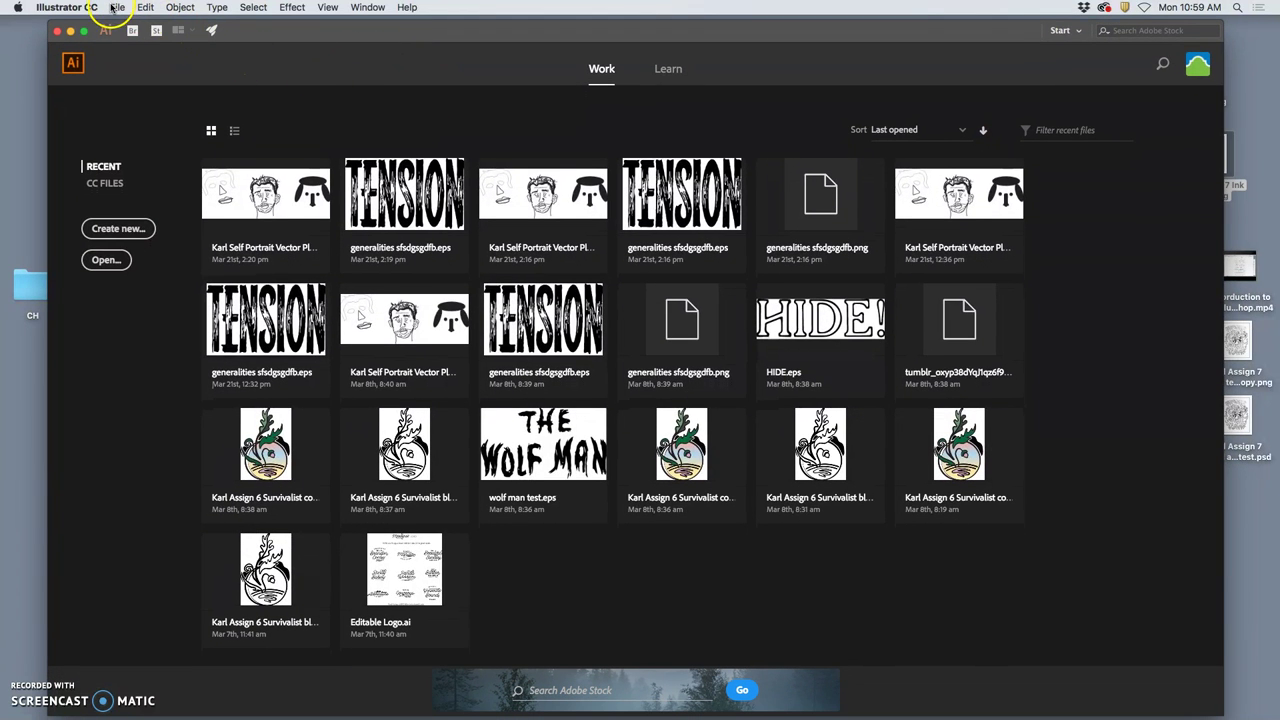
left_click(70, 31)
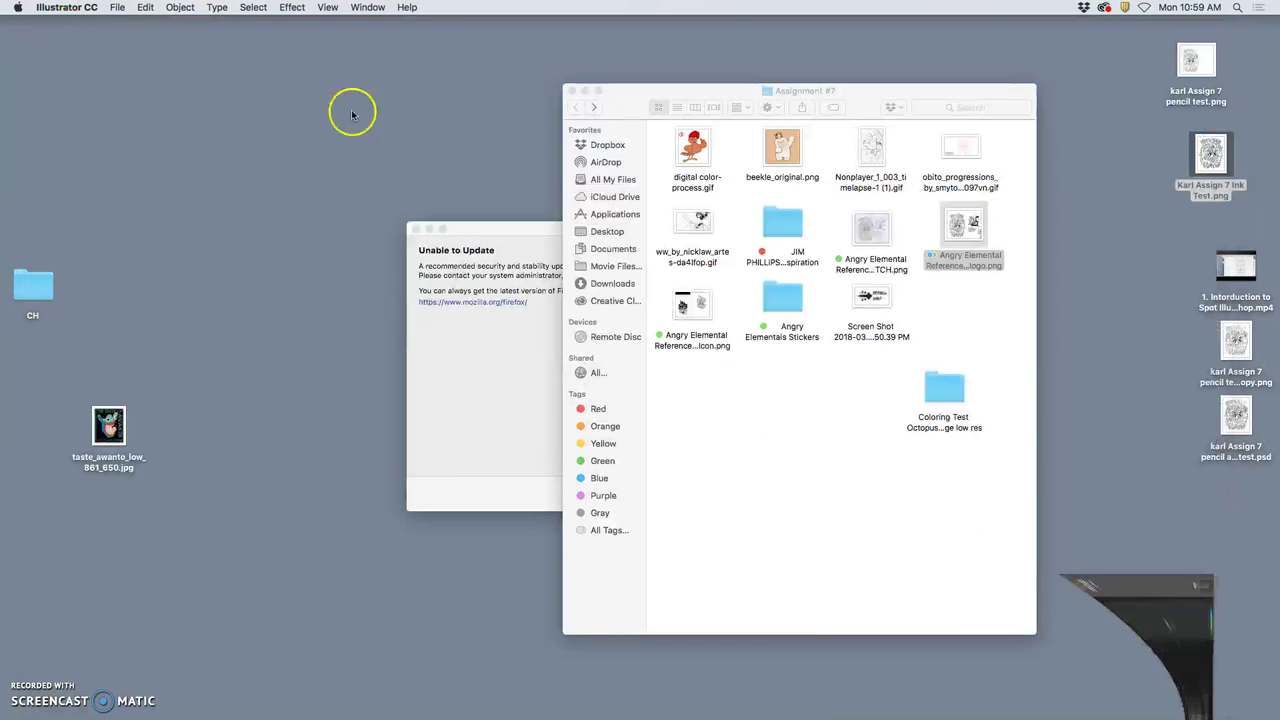
left_click(1165, 303)
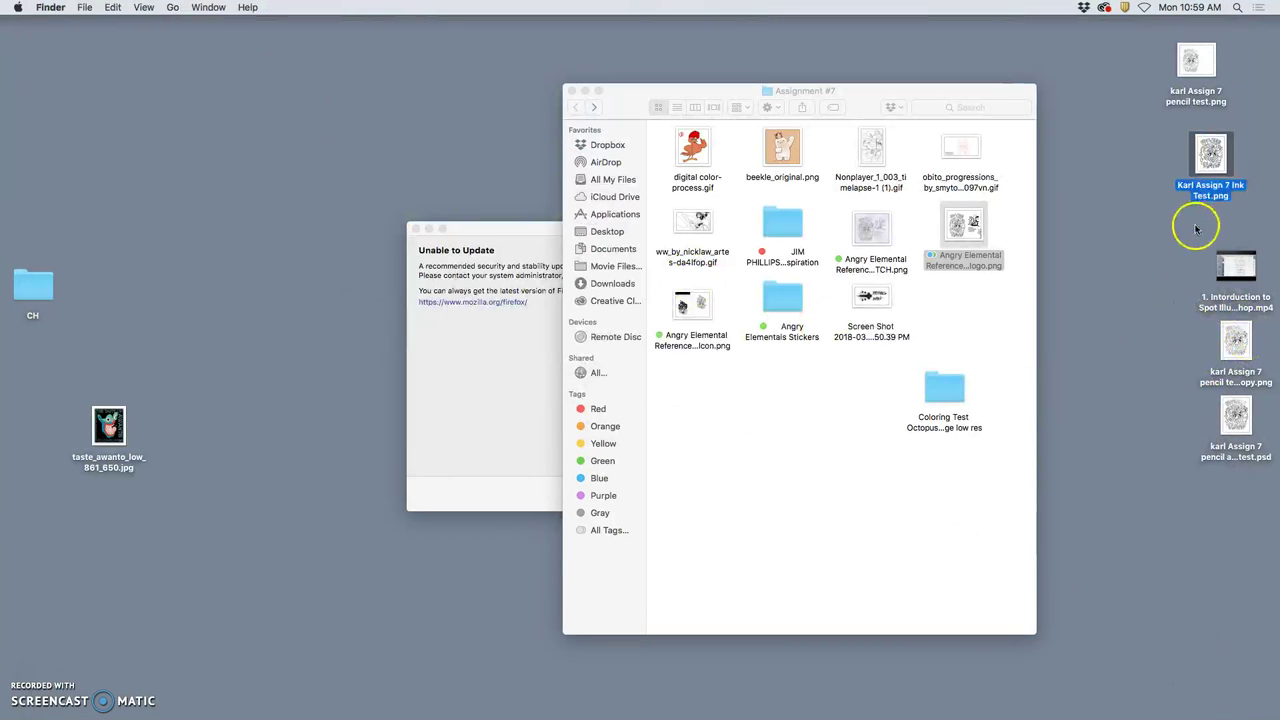
Drag the Ink Test PNG into Illustrator; dismiss the update notice, Creative Cloud panel and password prompt.
left_click_drag(1217, 172, 665, 700)
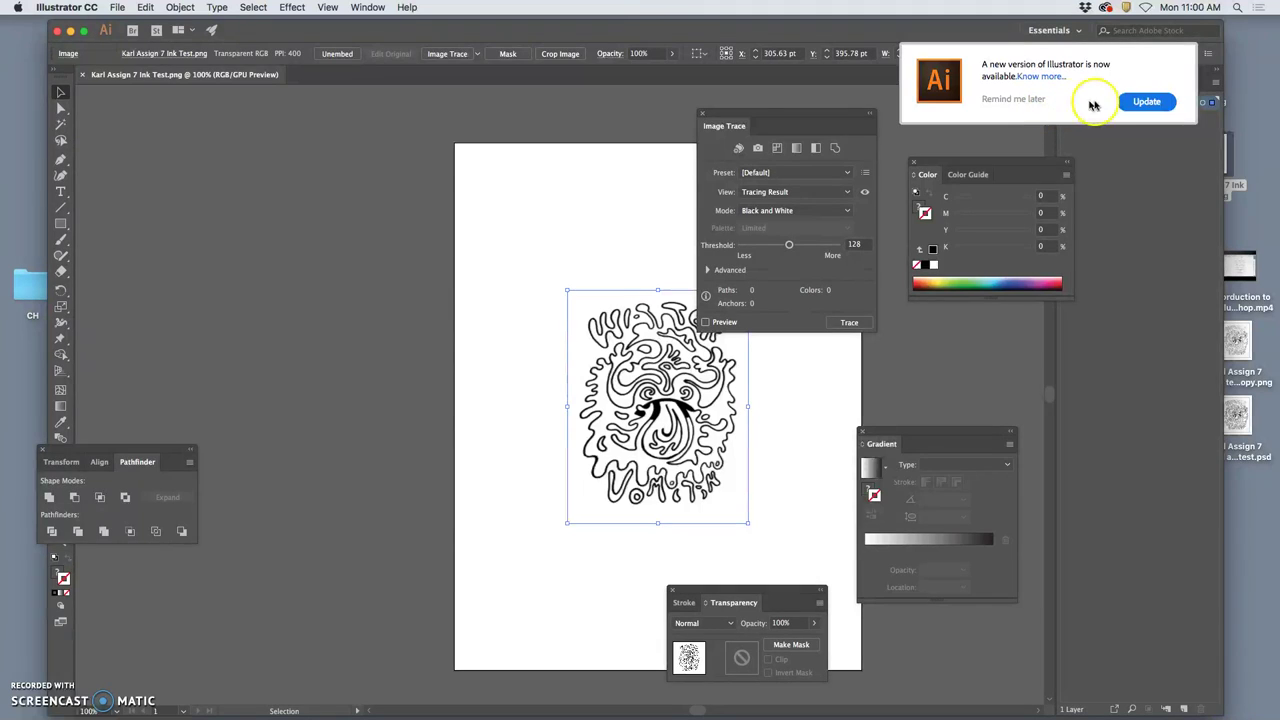
left_click(1128, 102)
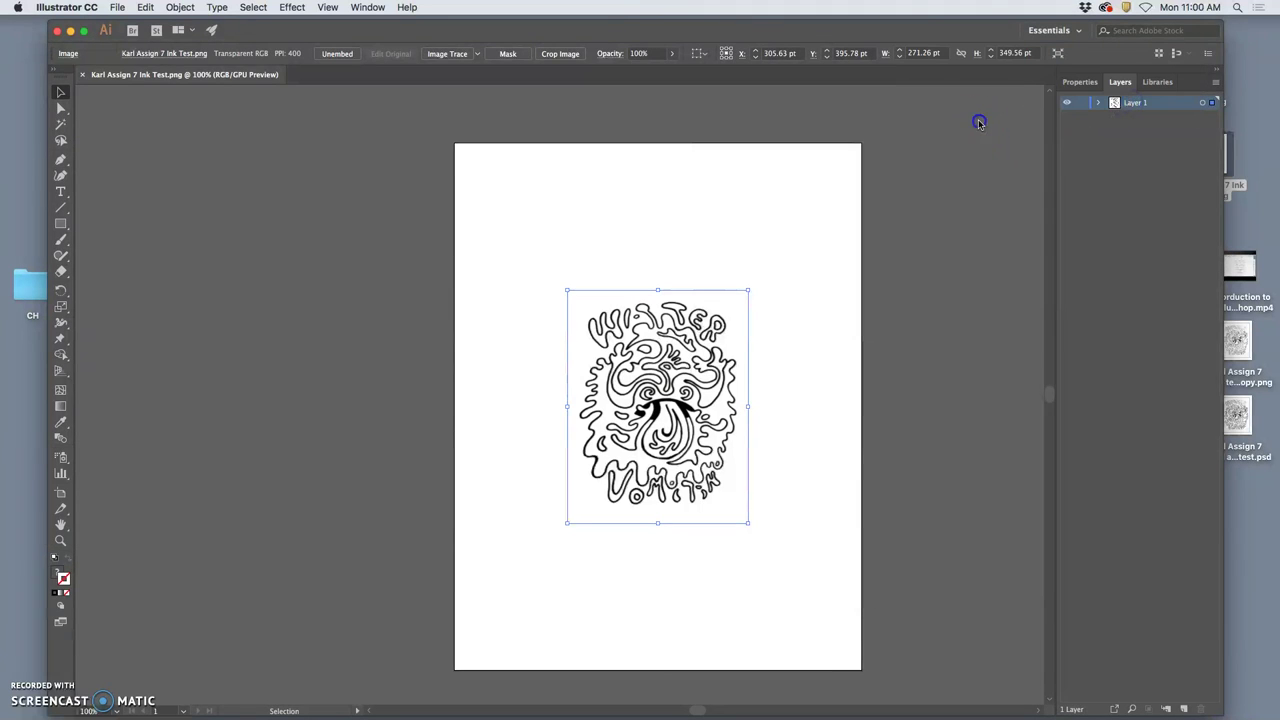
left_click(979, 122)
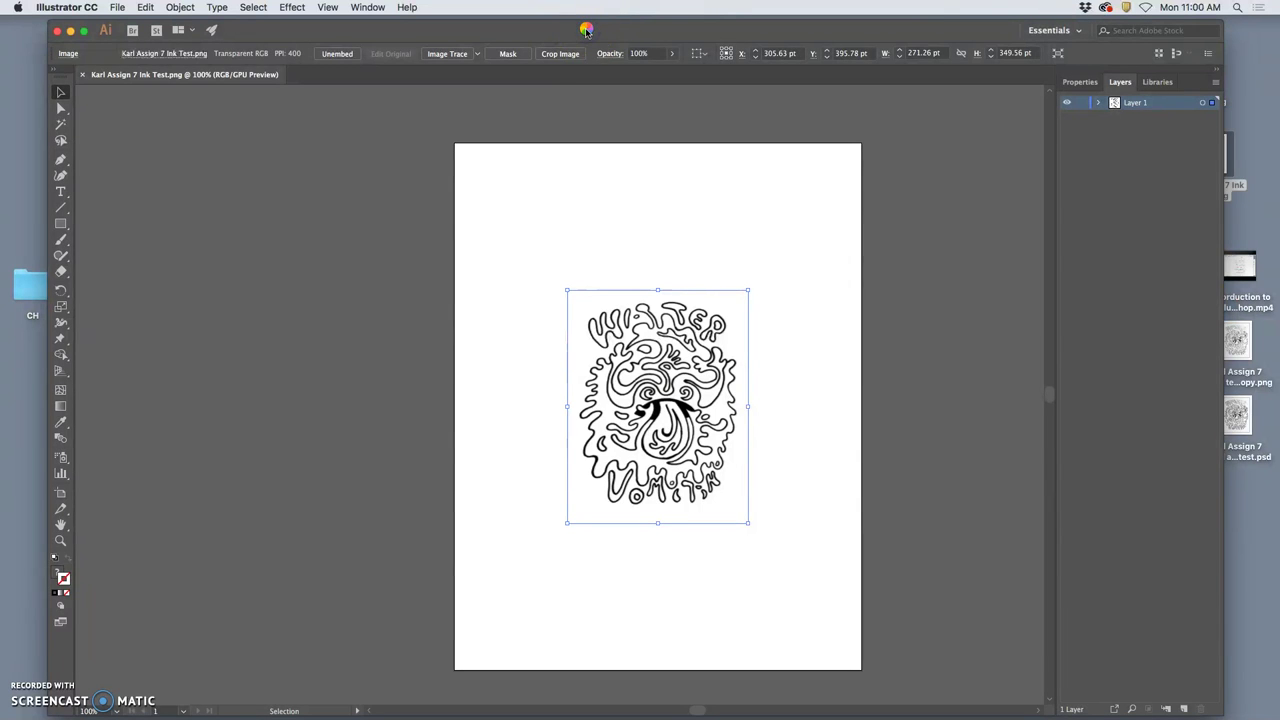
left_click(1070, 6)
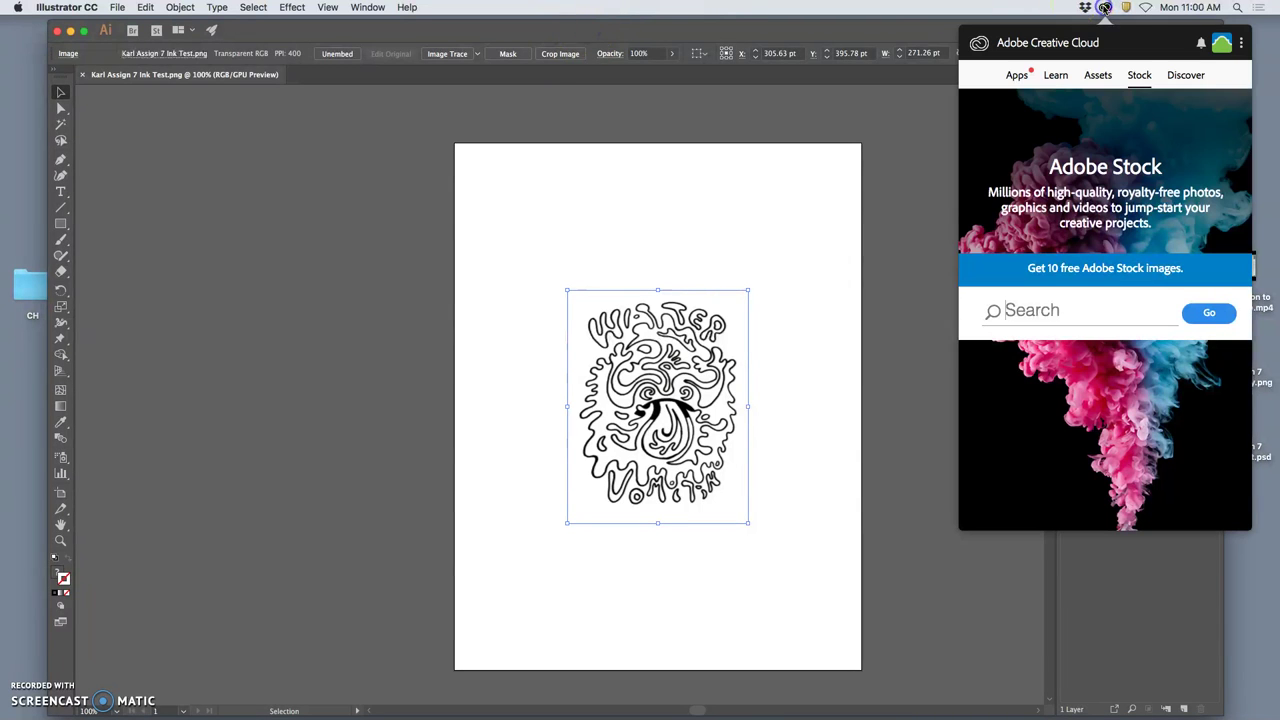
left_click(1104, 7)
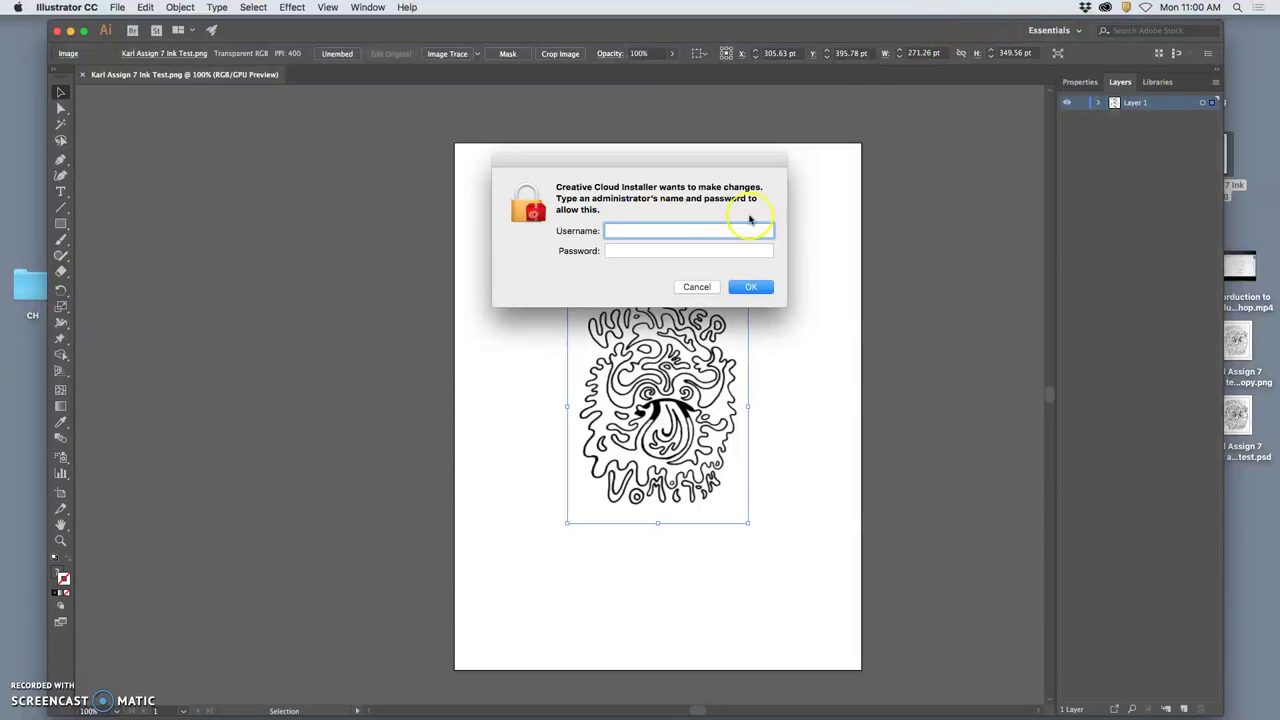
left_click(698, 288)
Trace the placed ink image with the Line Art preset, yielding 52 black-and-white paths.
left_click(591, 109)
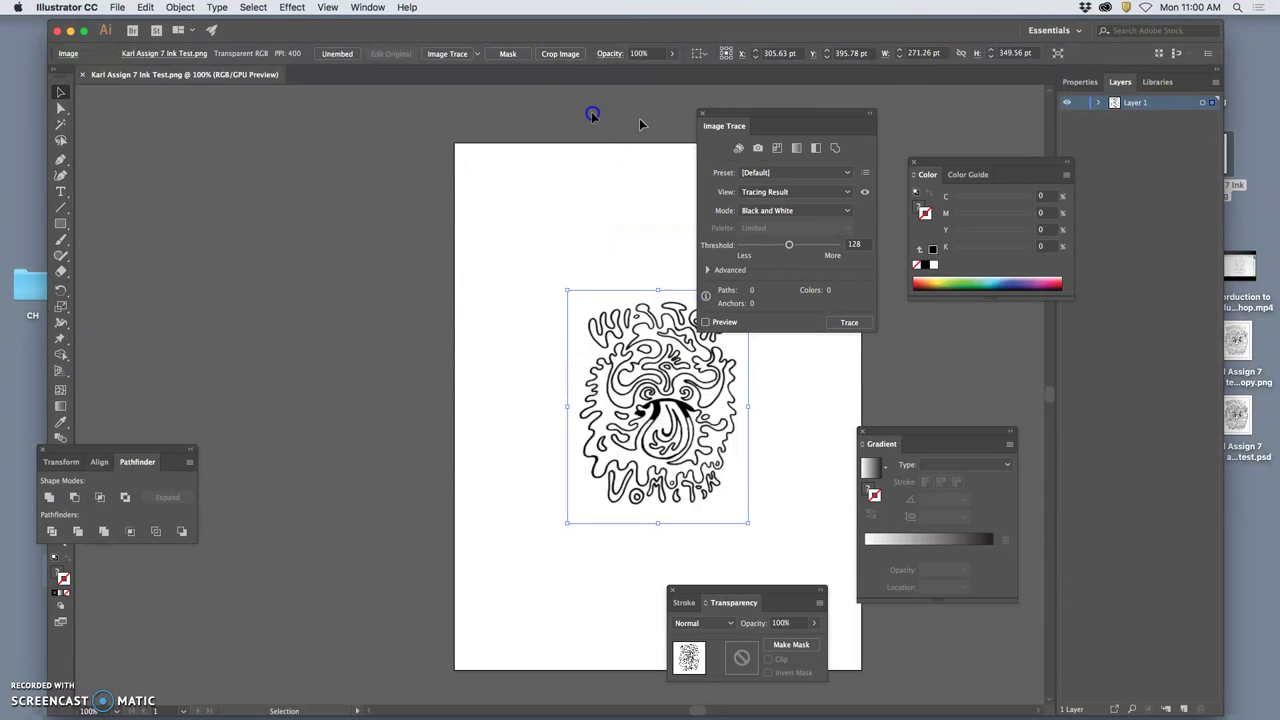
left_click(646, 357)
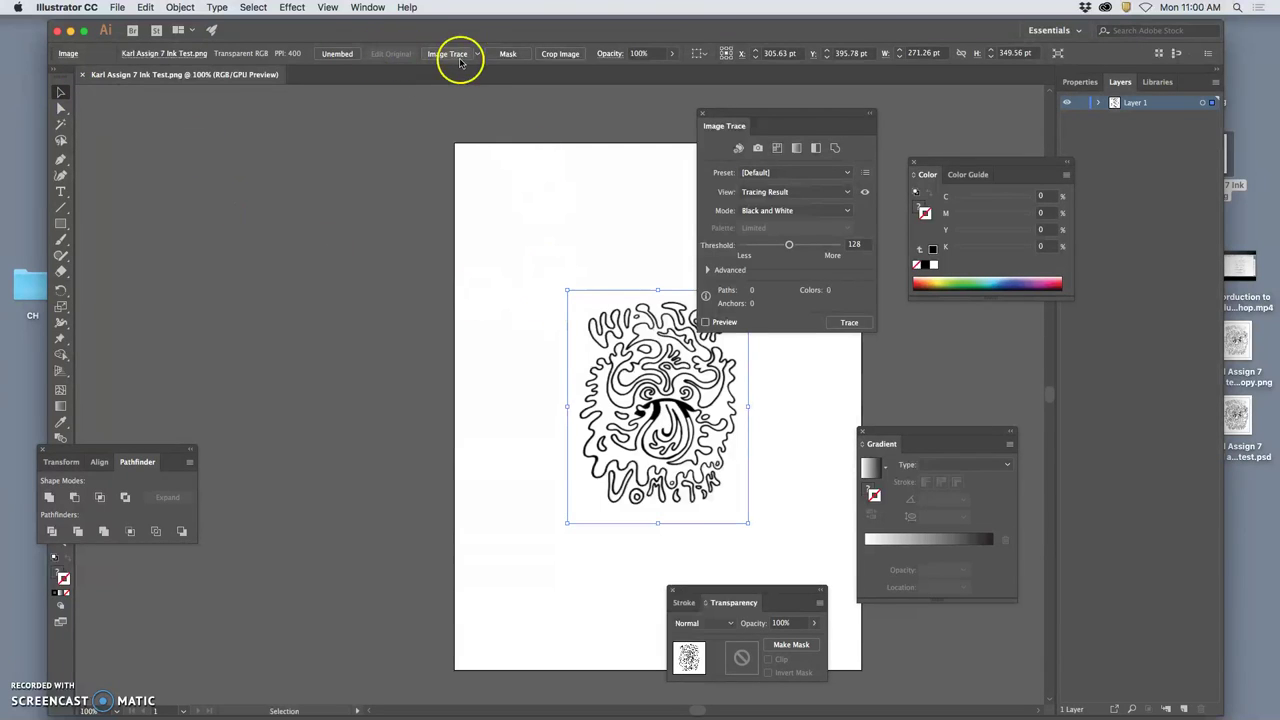
left_click(478, 54)
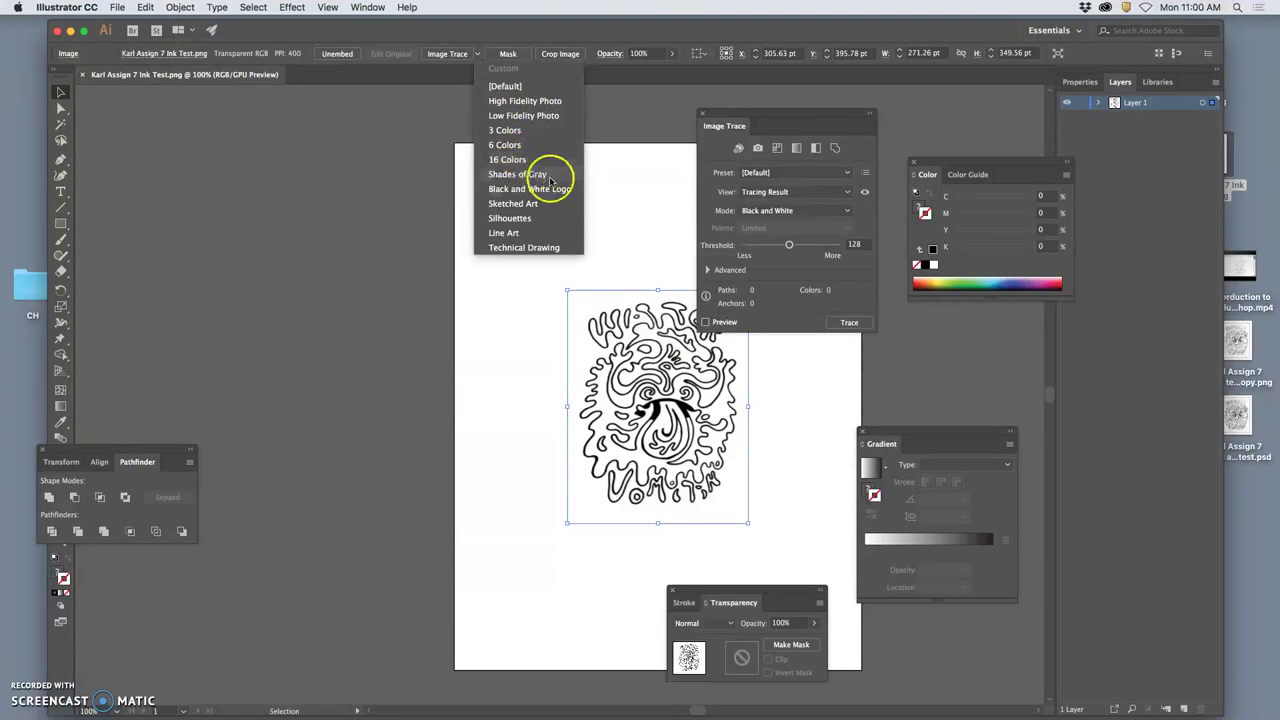
left_click(535, 237)
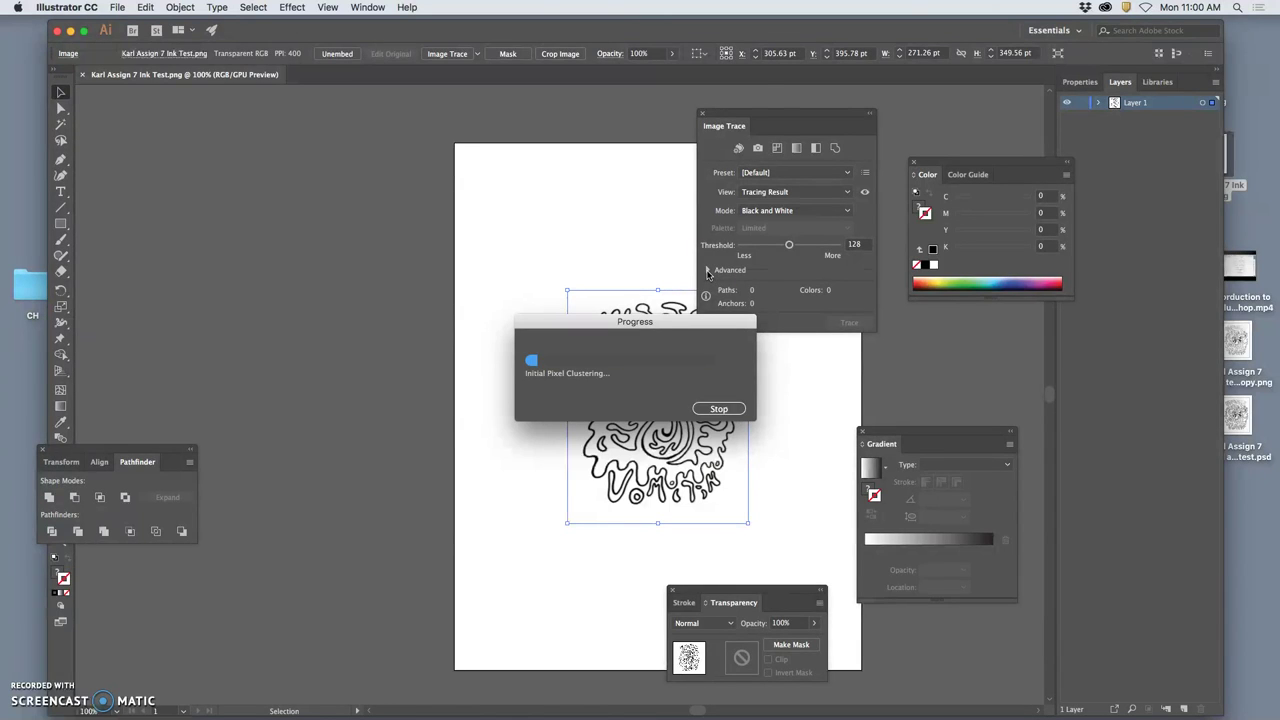
left_click(759, 115)
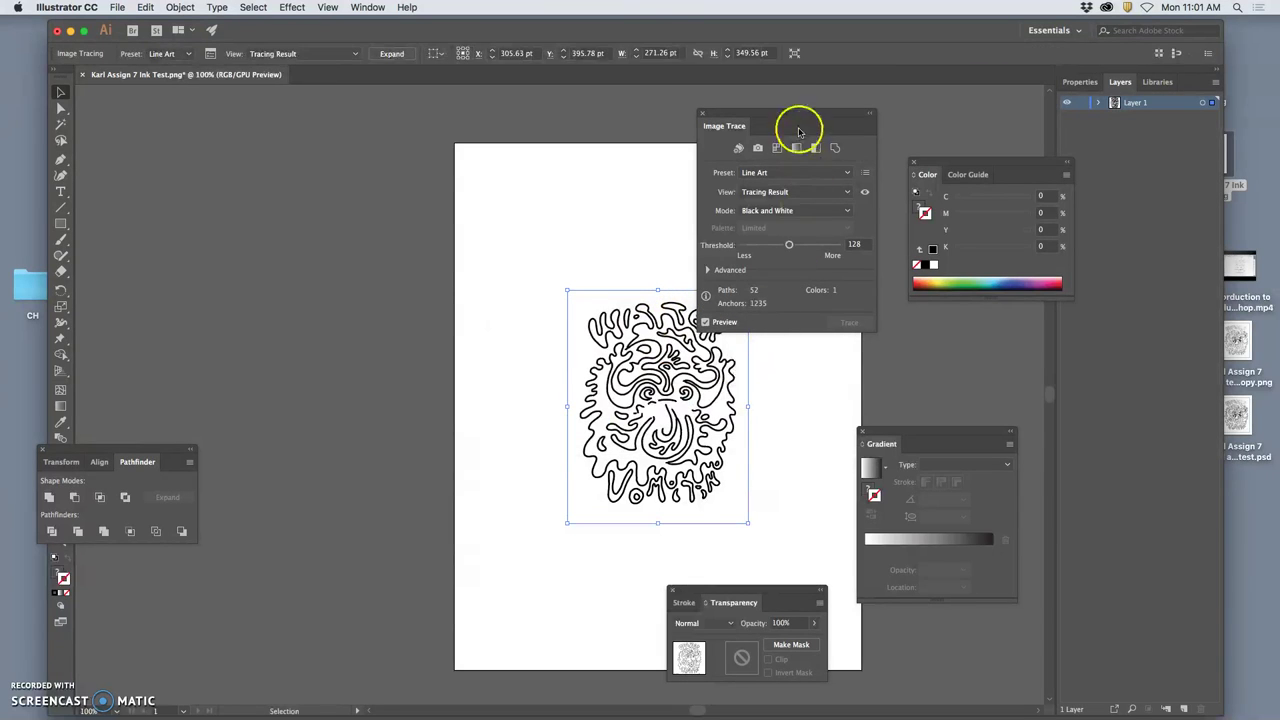
Retrace with Ignore White and Fills on and Strokes off, giving 64 filled paths.
left_click_drag(787, 113, 871, 94)
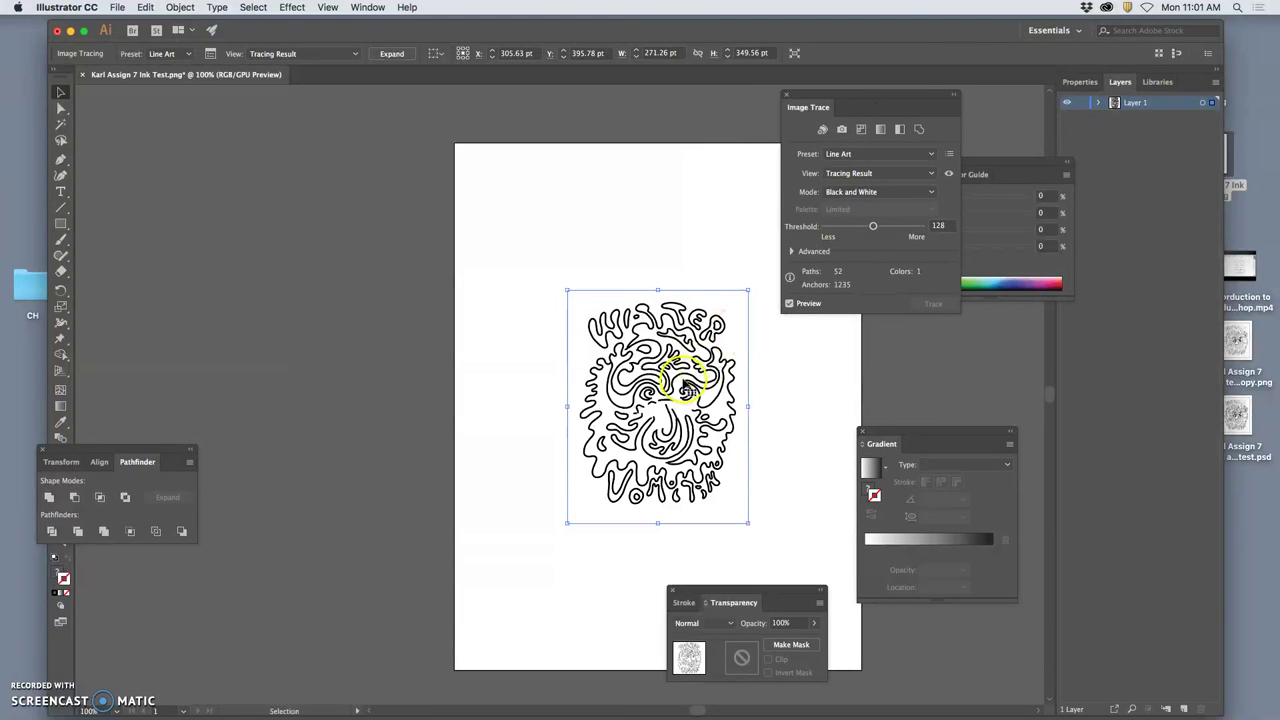
key("a")
key("super+equal")
key("super+equal")
key("super+equal")
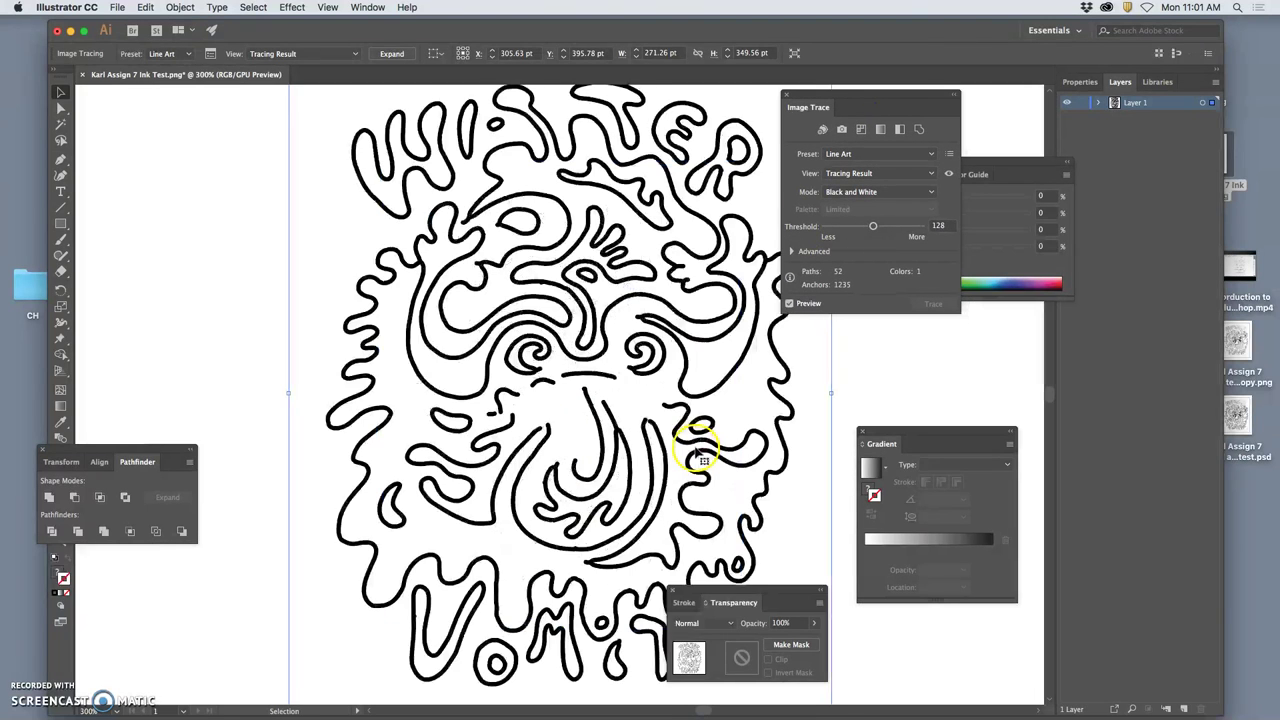
left_click(792, 251)
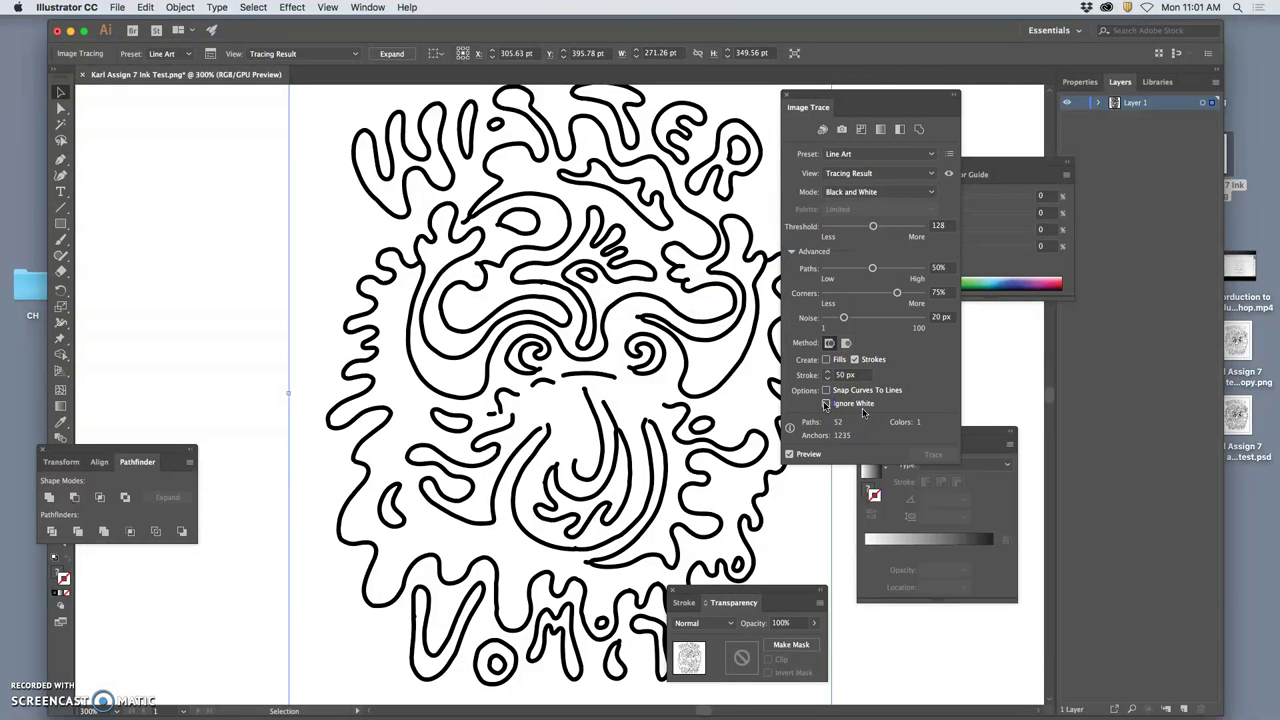
left_click(862, 406)
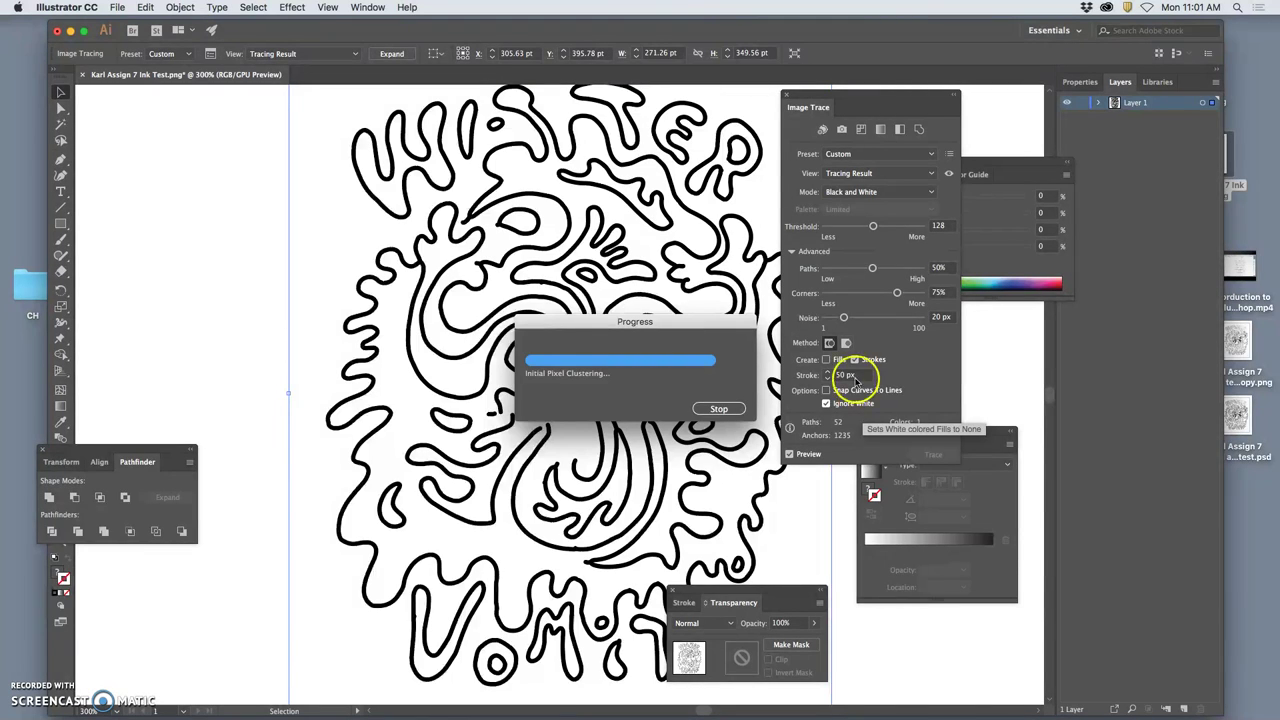
left_click(826, 362)
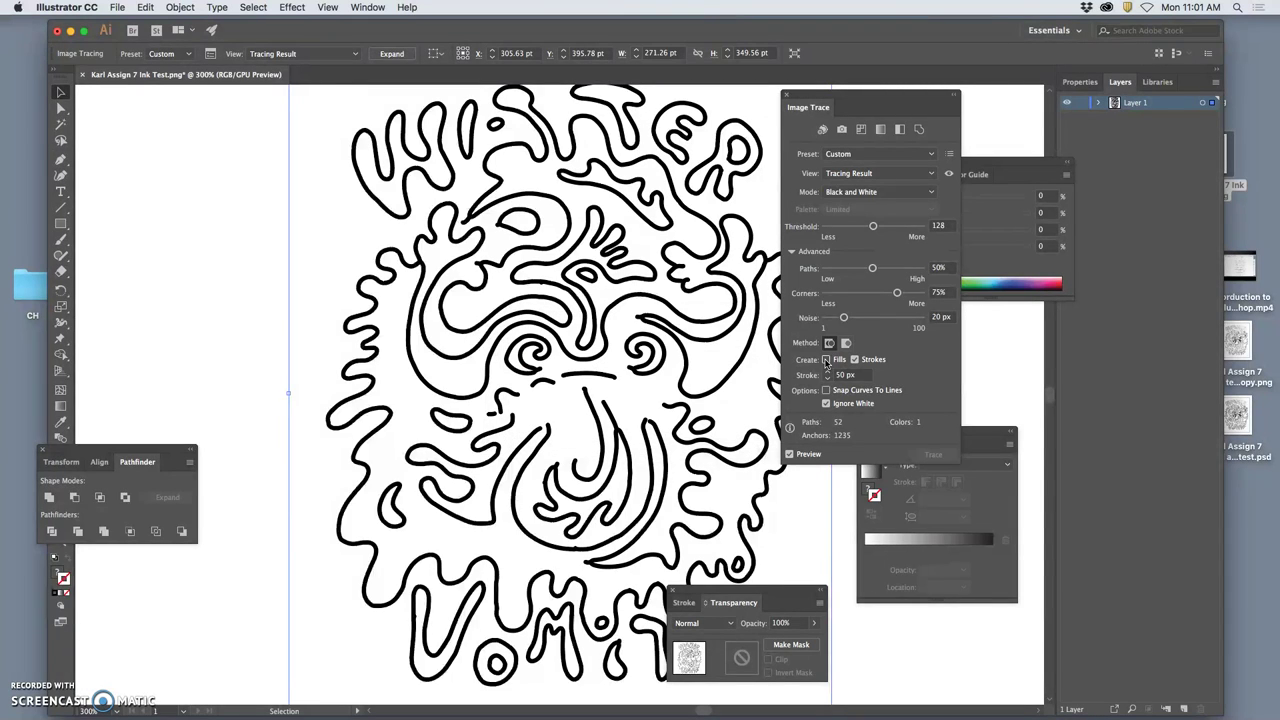
left_click(826, 360)
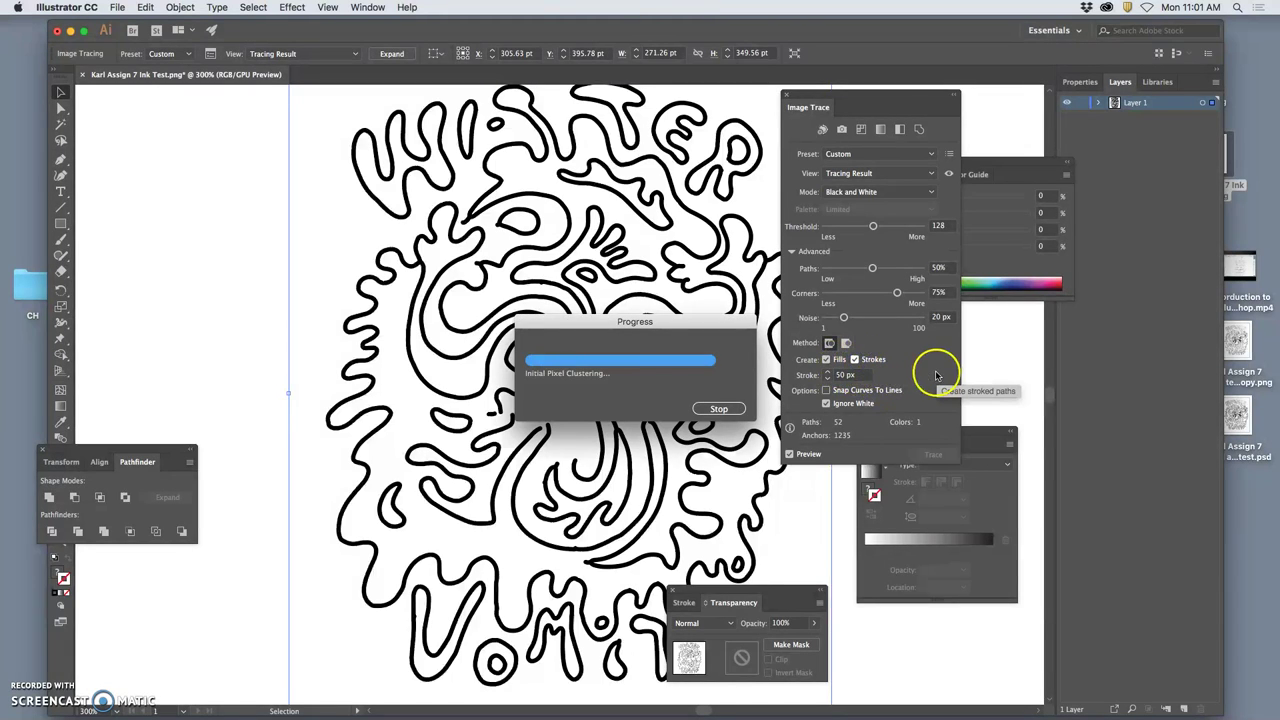
left_click(719, 408)
left_click(853, 359)
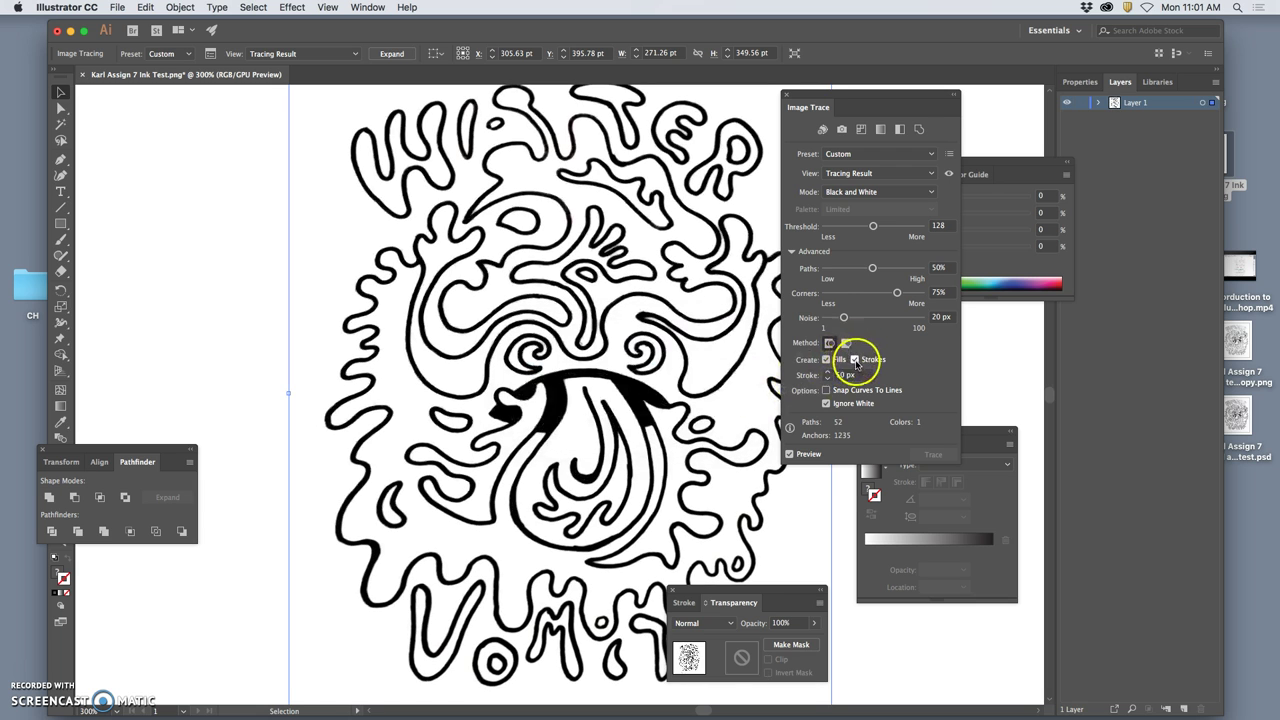
left_click(854, 359)
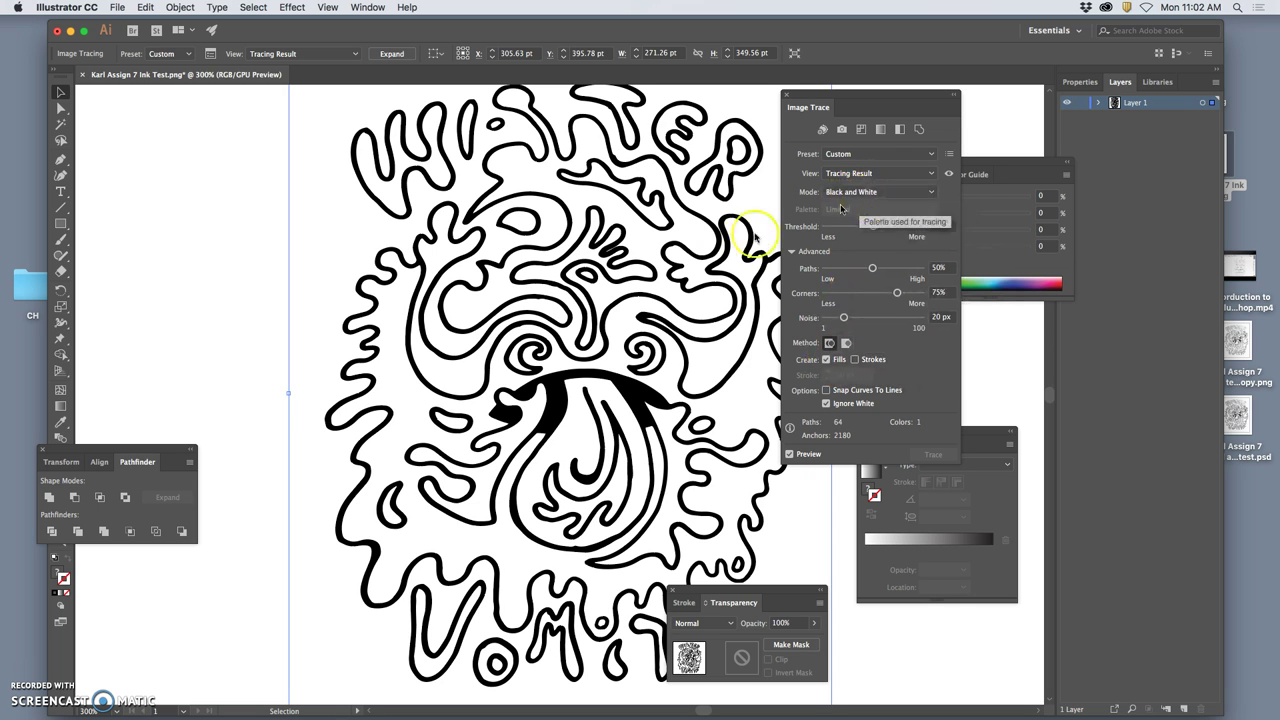
scroll(643, 286, "up", 3, "alt")
scroll(608, 306, "up", 3, "alt")
scroll(596, 323, "up", 4, "alt")
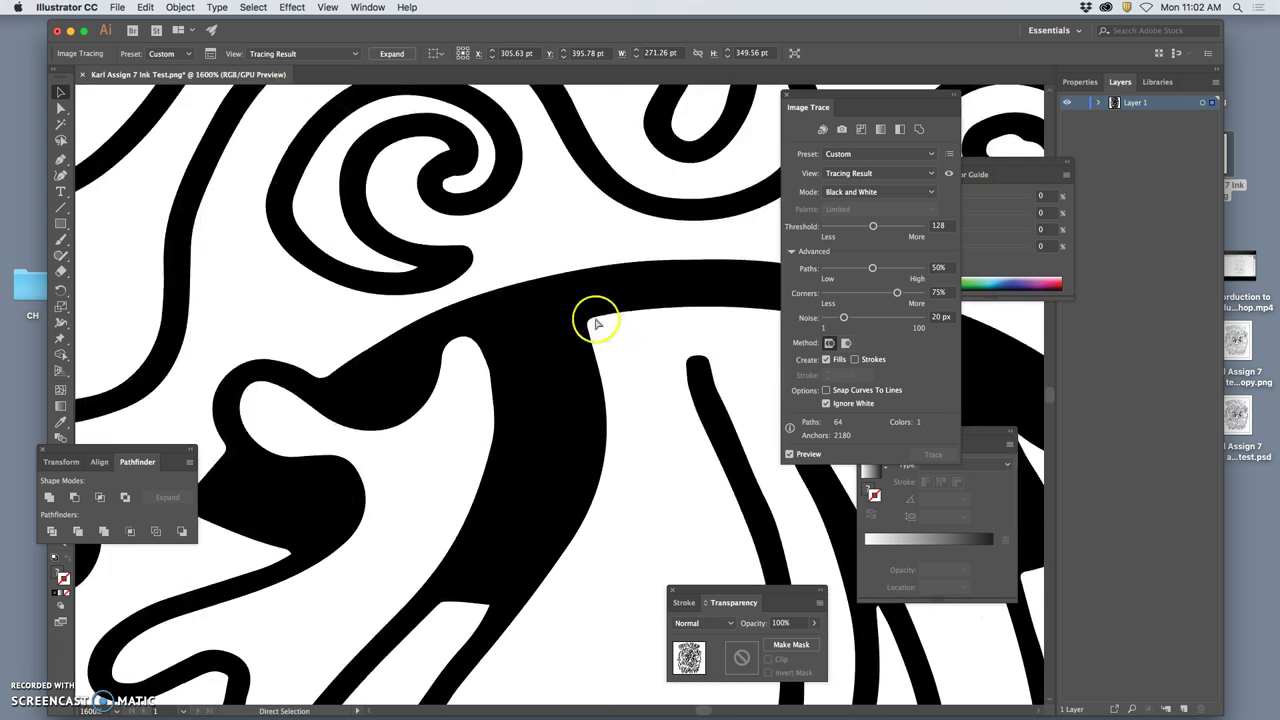
scroll(596, 323, "up", 1, "alt")
scroll(563, 314, "up", 1, "alt")
scroll(565, 315, "up", 1, "alt")
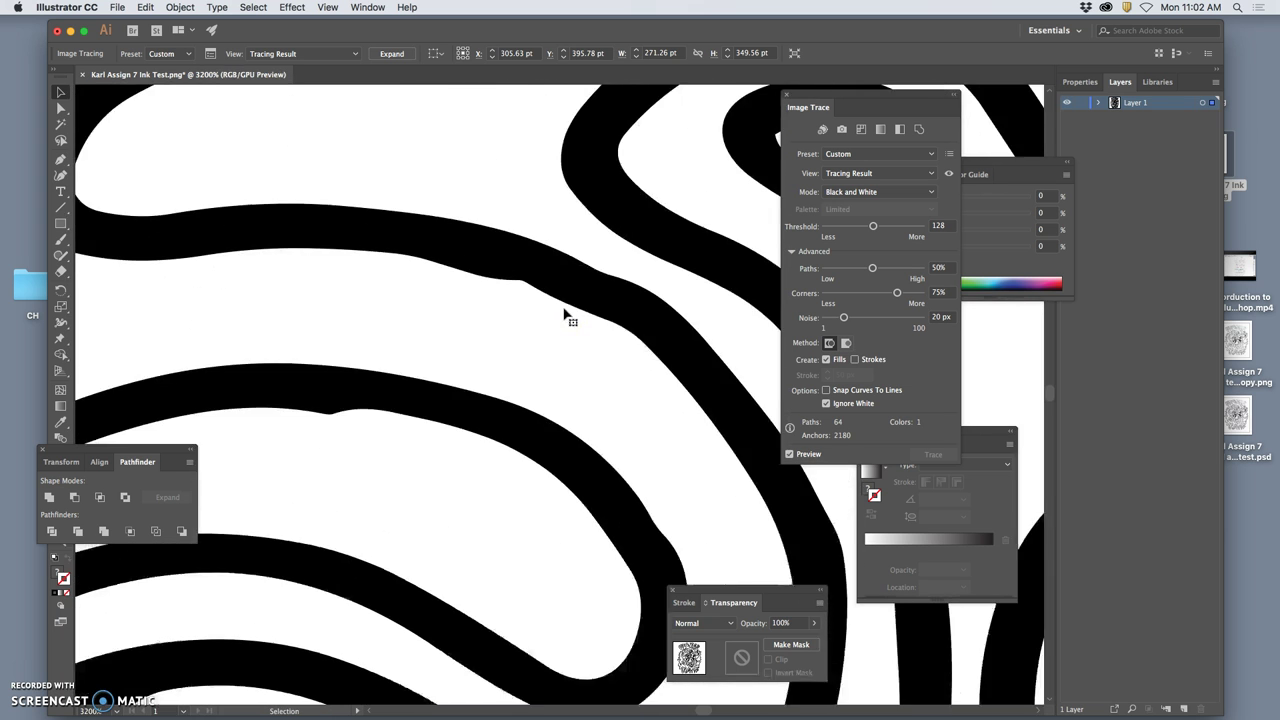
scroll(565, 316, "down", 3)
scroll(565, 316, "down", 3)
scroll(565, 316, "down", 3)
scroll(565, 316, "down", 3)
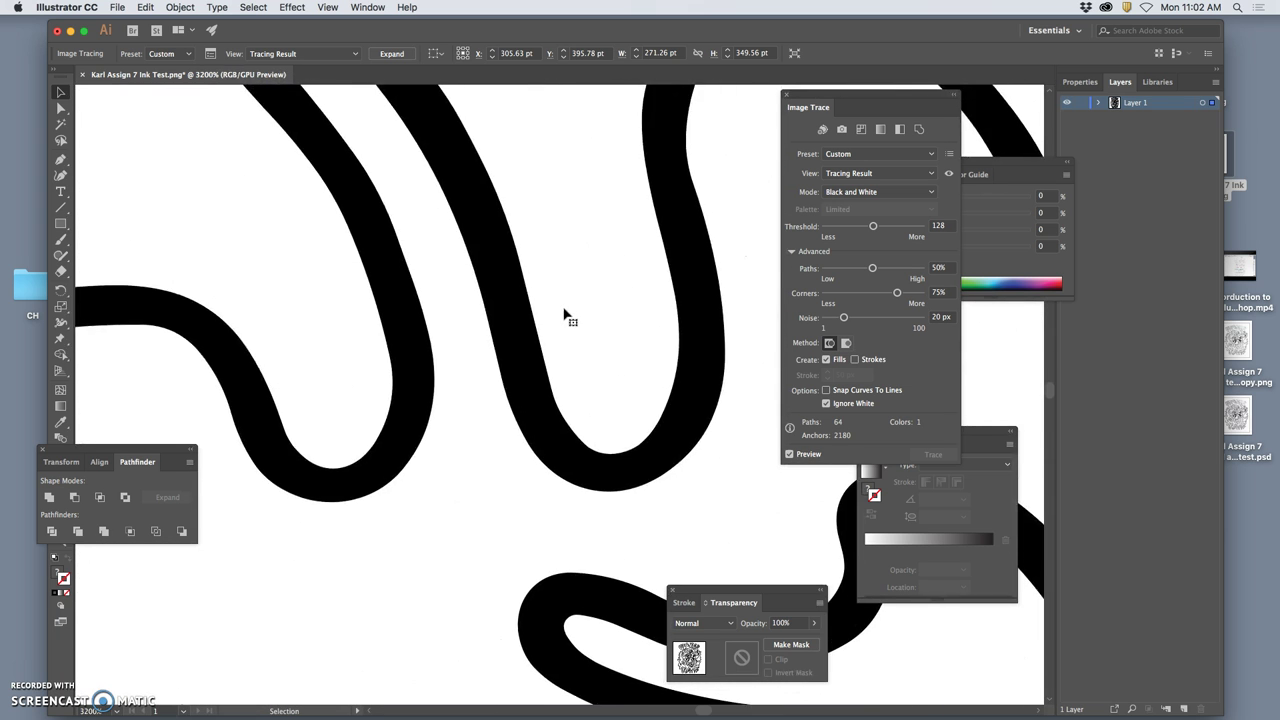
scroll(565, 316, "down", 3)
scroll(565, 316, "down", 3)
scroll(565, 316, "down", 3)
scroll(565, 316, "down", 3)
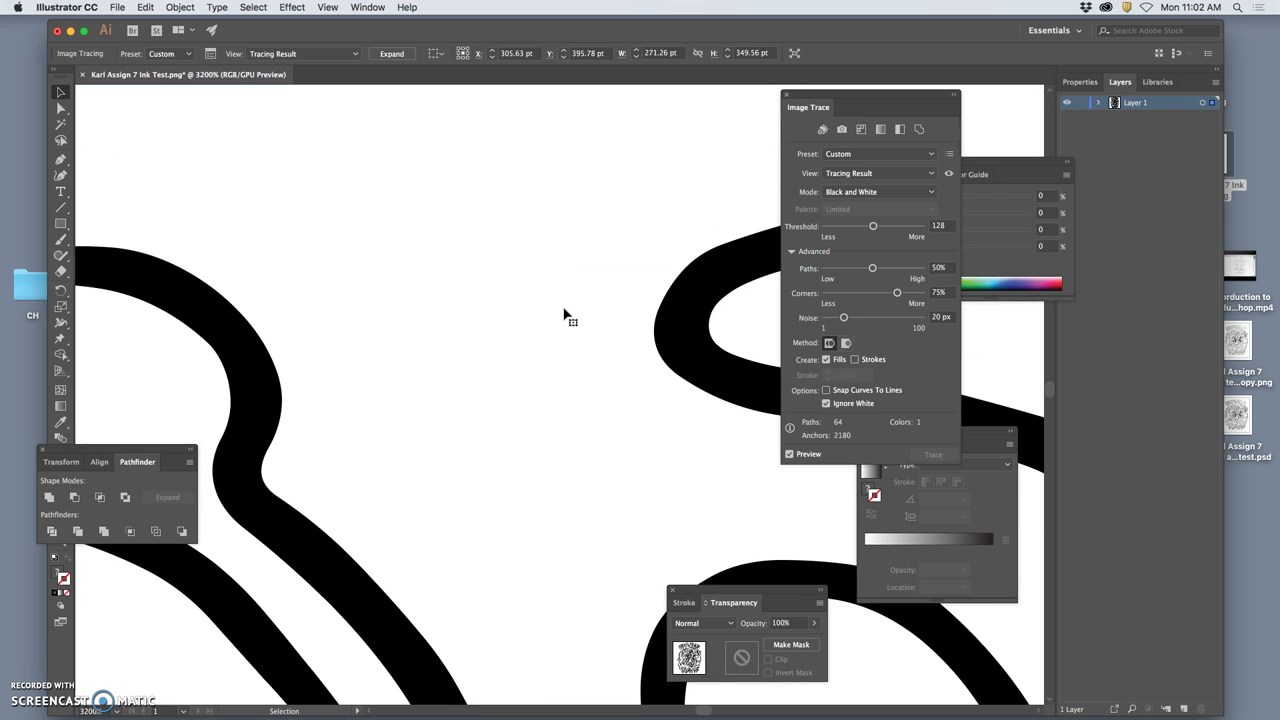
scroll(565, 316, "down", 3)
scroll(565, 316, "down", 3)
scroll(565, 316, "down", 3)
scroll(565, 315, "down", 1, "alt")
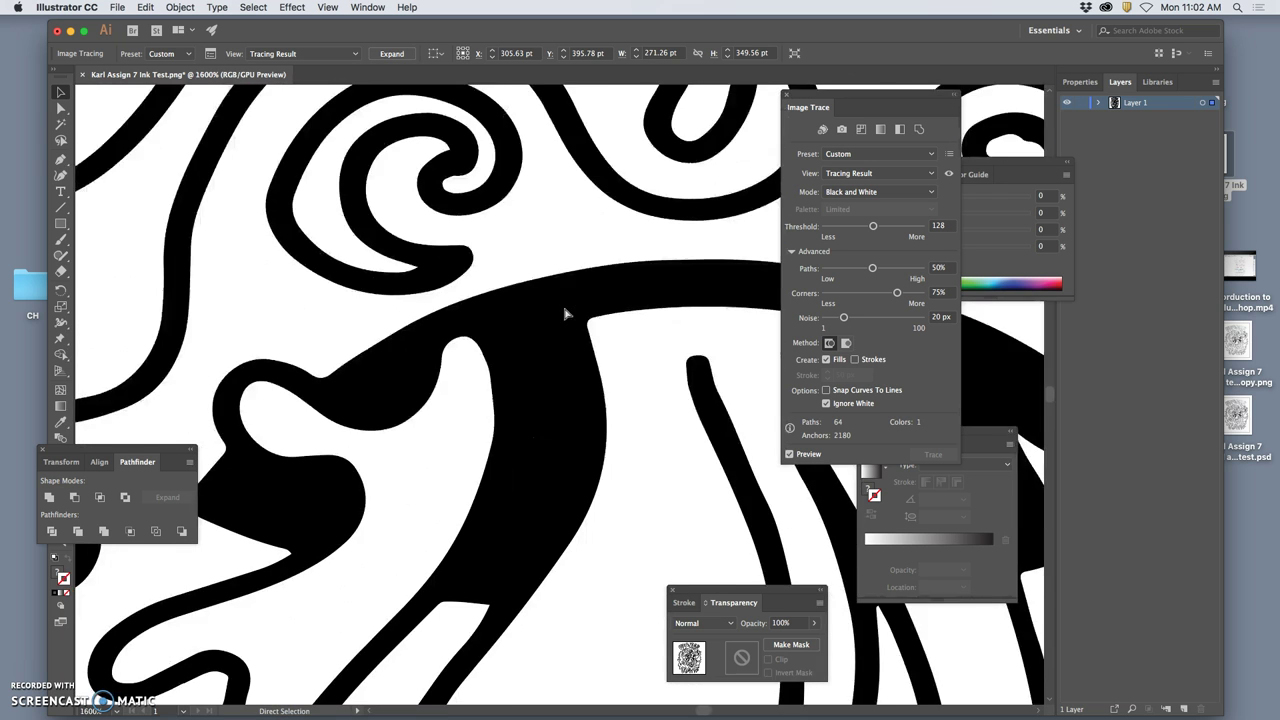
scroll(565, 316, "down", 2, "alt")
scroll(565, 316, "down", 2, "alt")
scroll(565, 316, "down", 2, "alt")
left_click(578, 315)
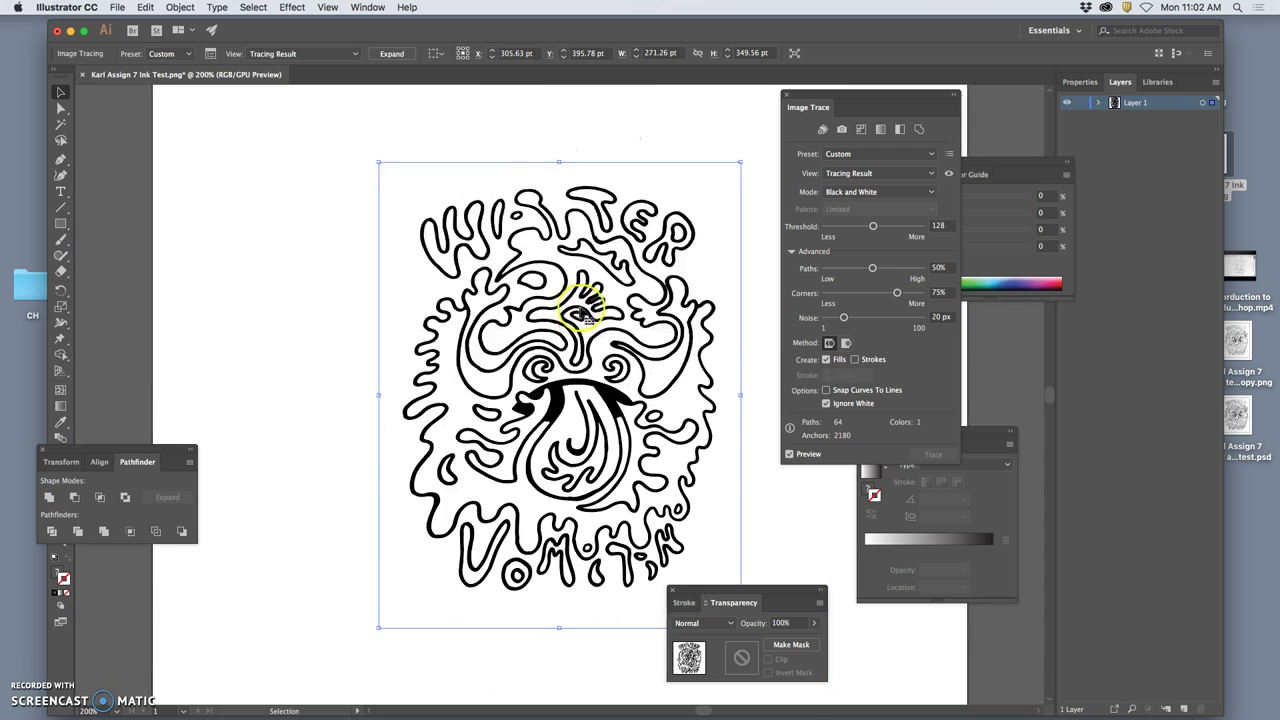
scroll(585, 316, "right", 2)
scroll(598, 318, "right", 2)
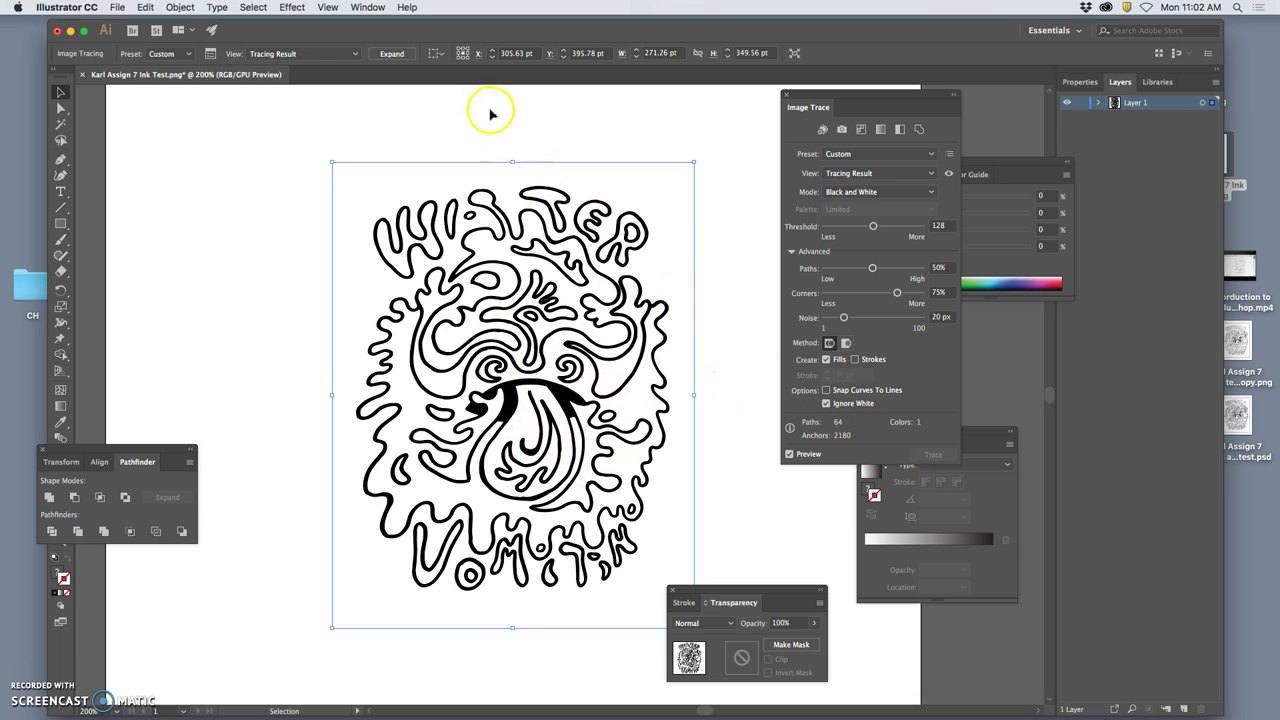
Expand the trace into a group of editable black-filled vector shapes.
left_click(392, 55)
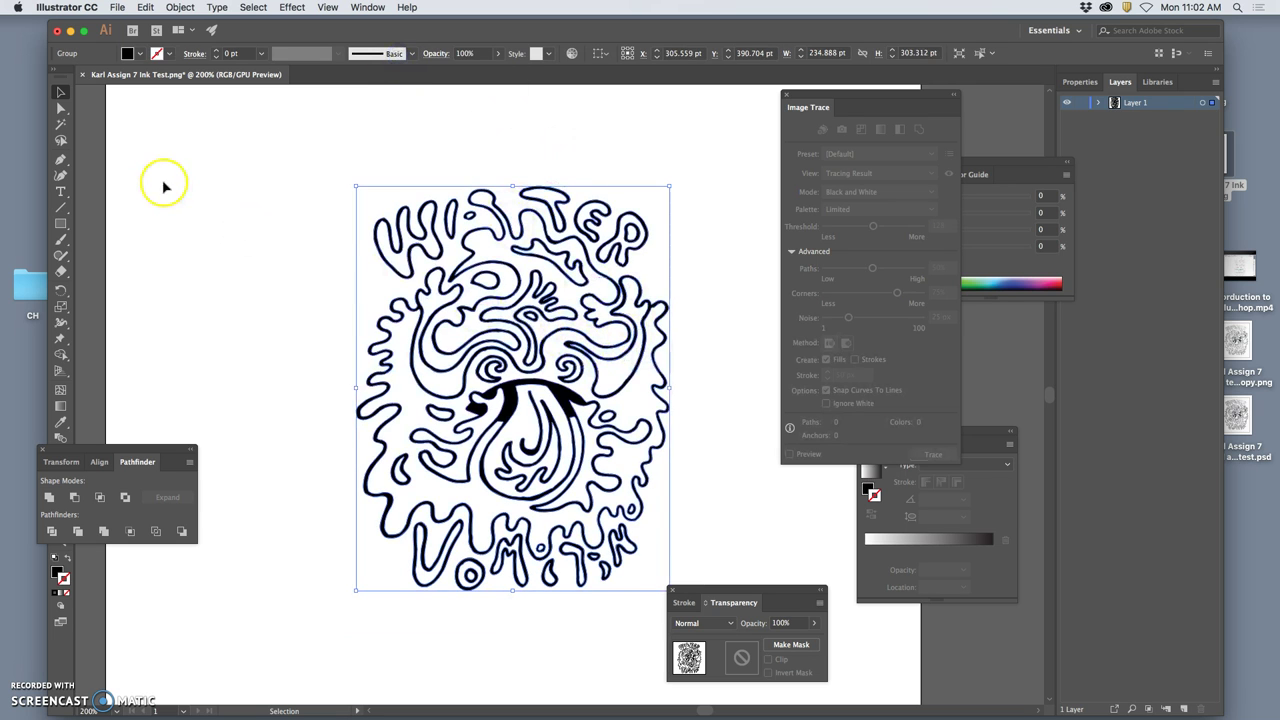
left_click(193, 158)
key("super+1")
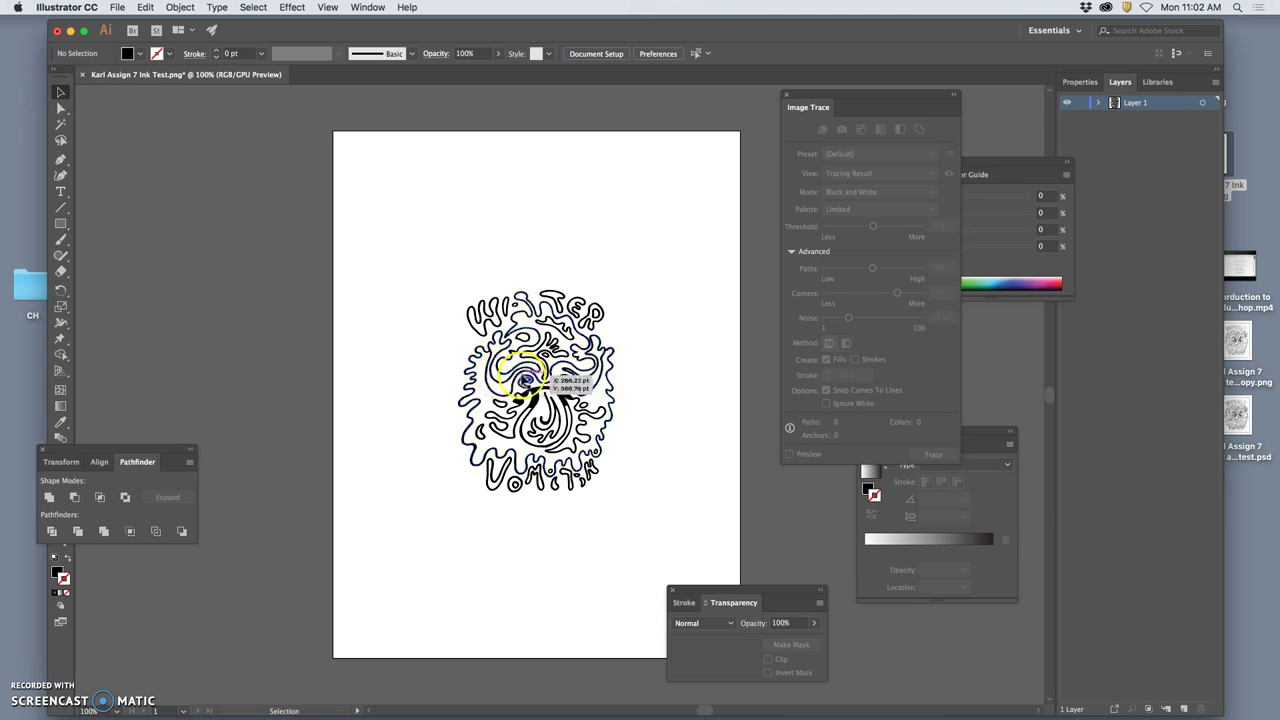
Move the traced group to the artboard's left and zoom in on the M letters.
left_click(540, 368)
left_click_drag(536, 358, 273, 283)
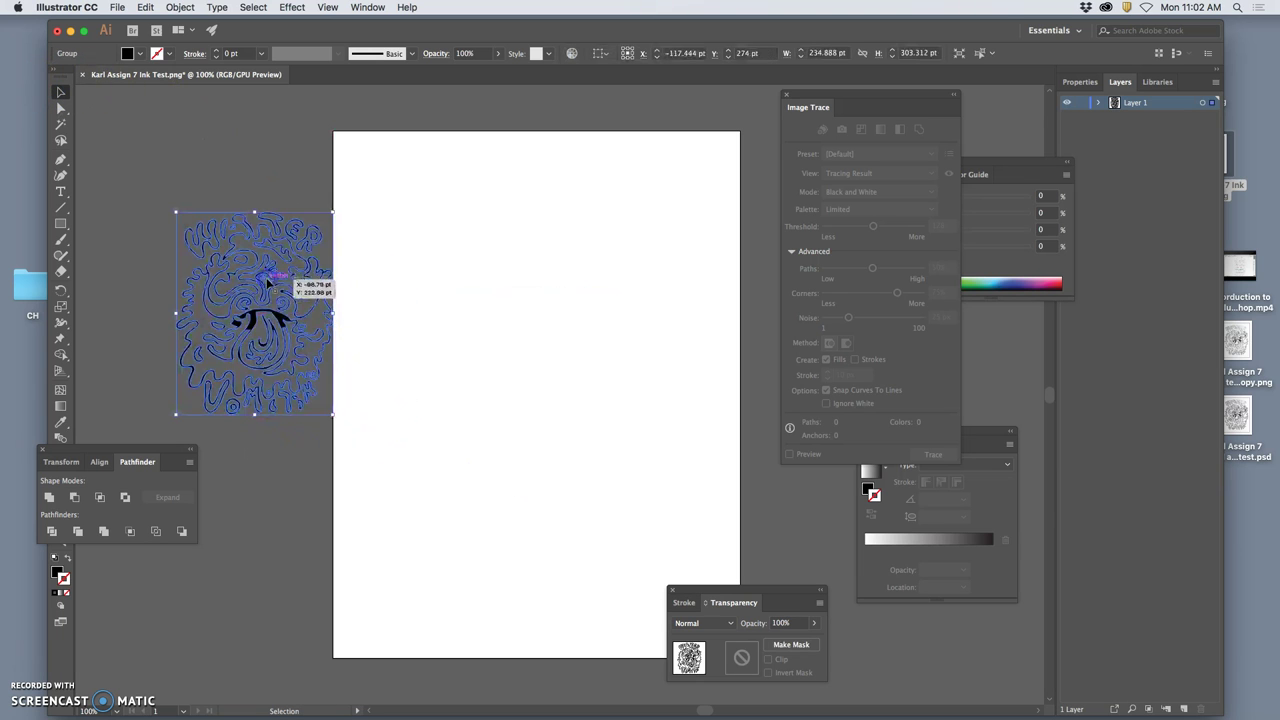
left_click(251, 457)
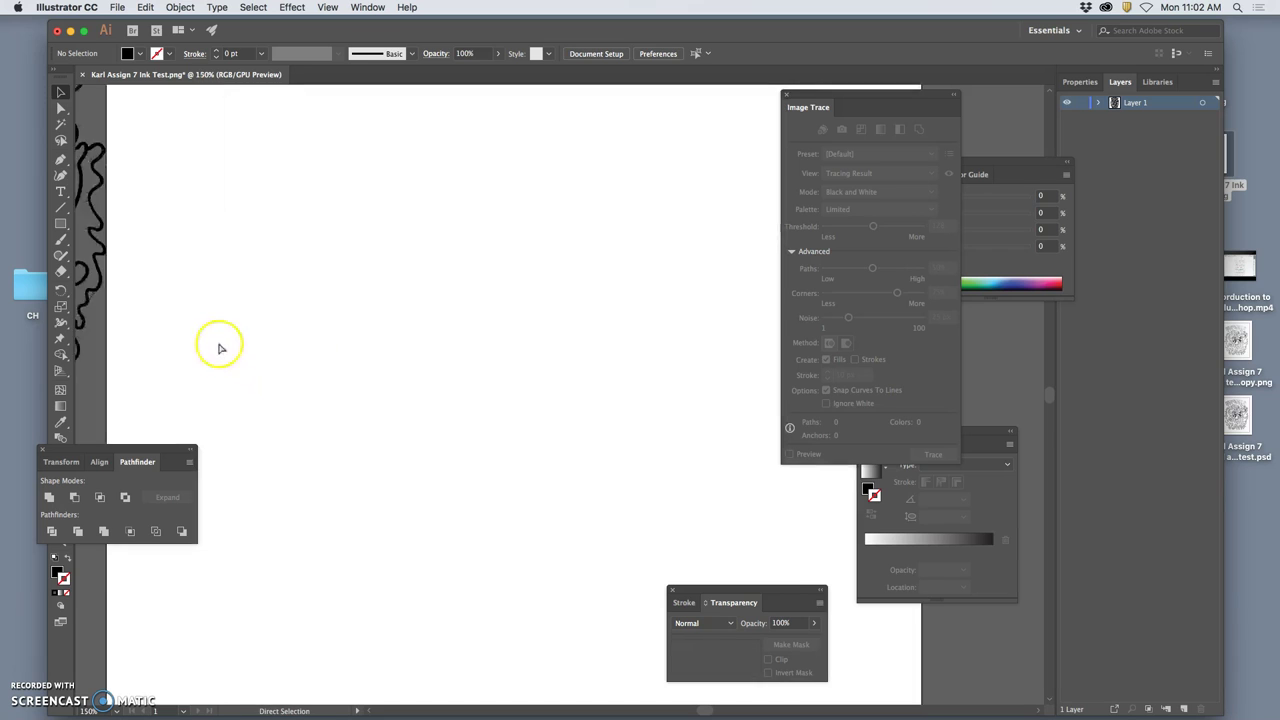
scroll(181, 317, "up", 3)
scroll(214, 317, "left", 3)
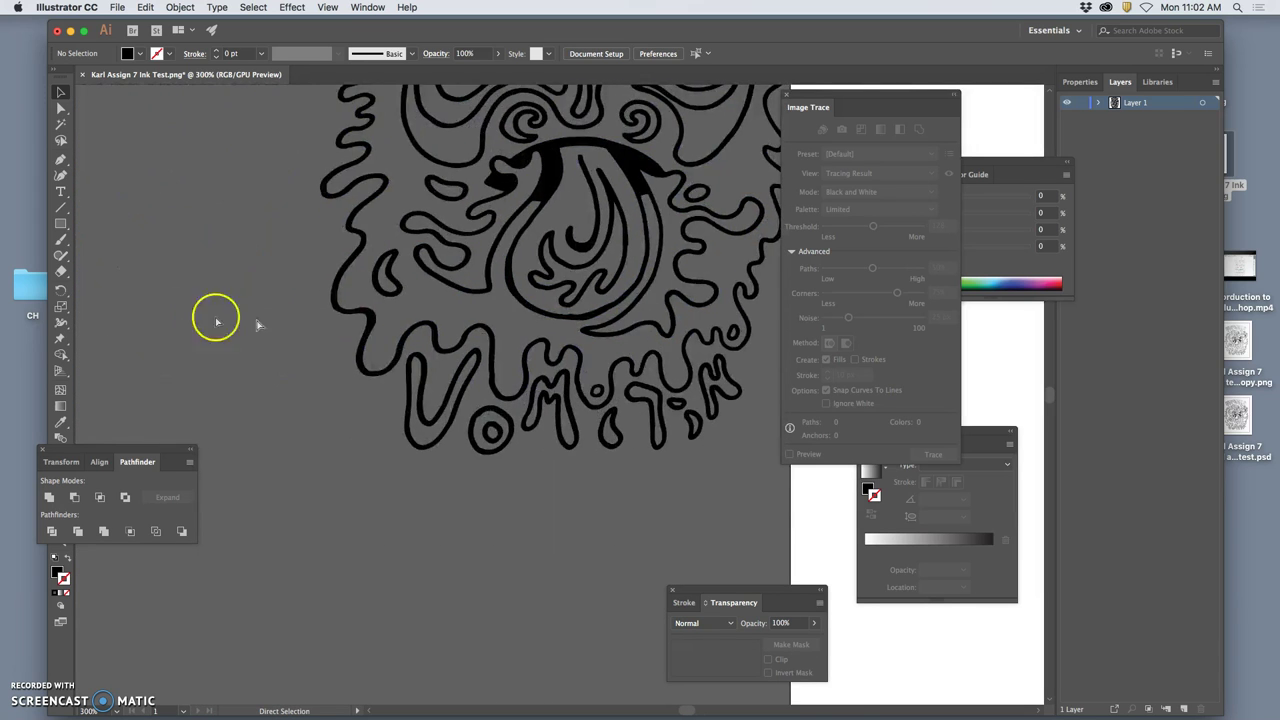
scroll(597, 334, "up", 3)
scroll(623, 334, "up", 3)
scroll(573, 338, "up", 3)
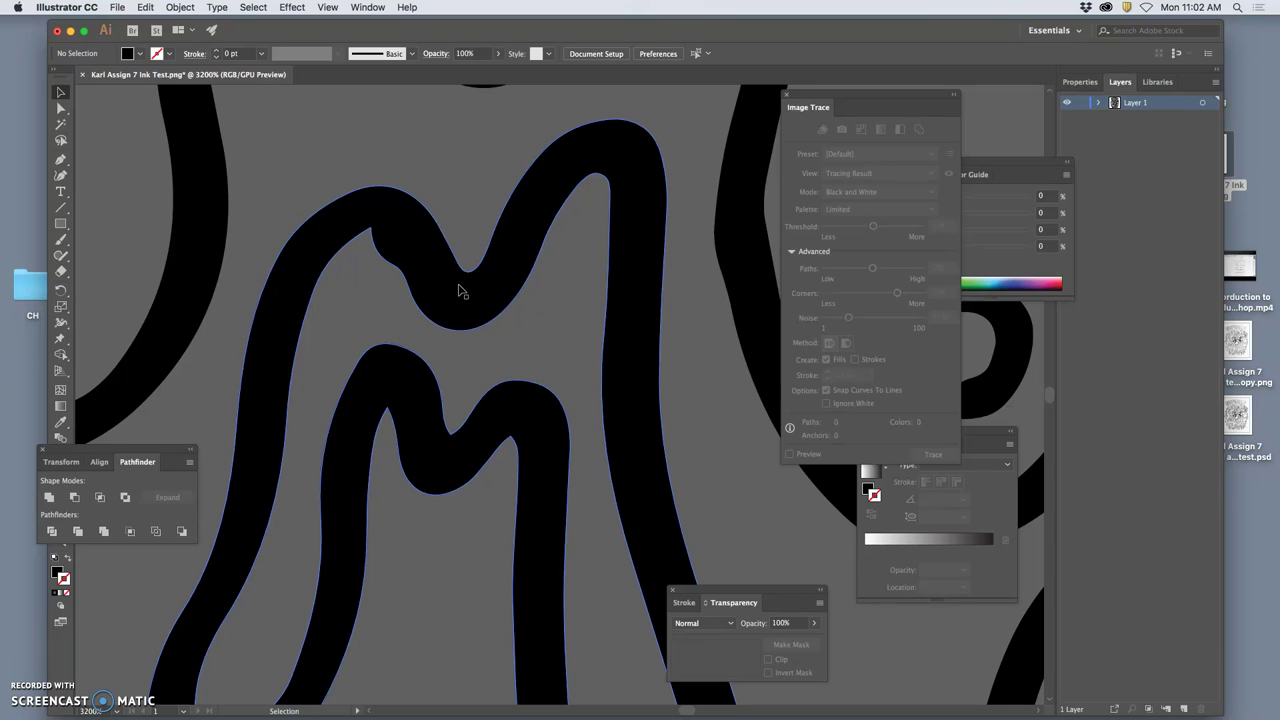
Select the M letter's compound path and redraw its kinked inner edge with the Pencil.
left_click(62, 255)
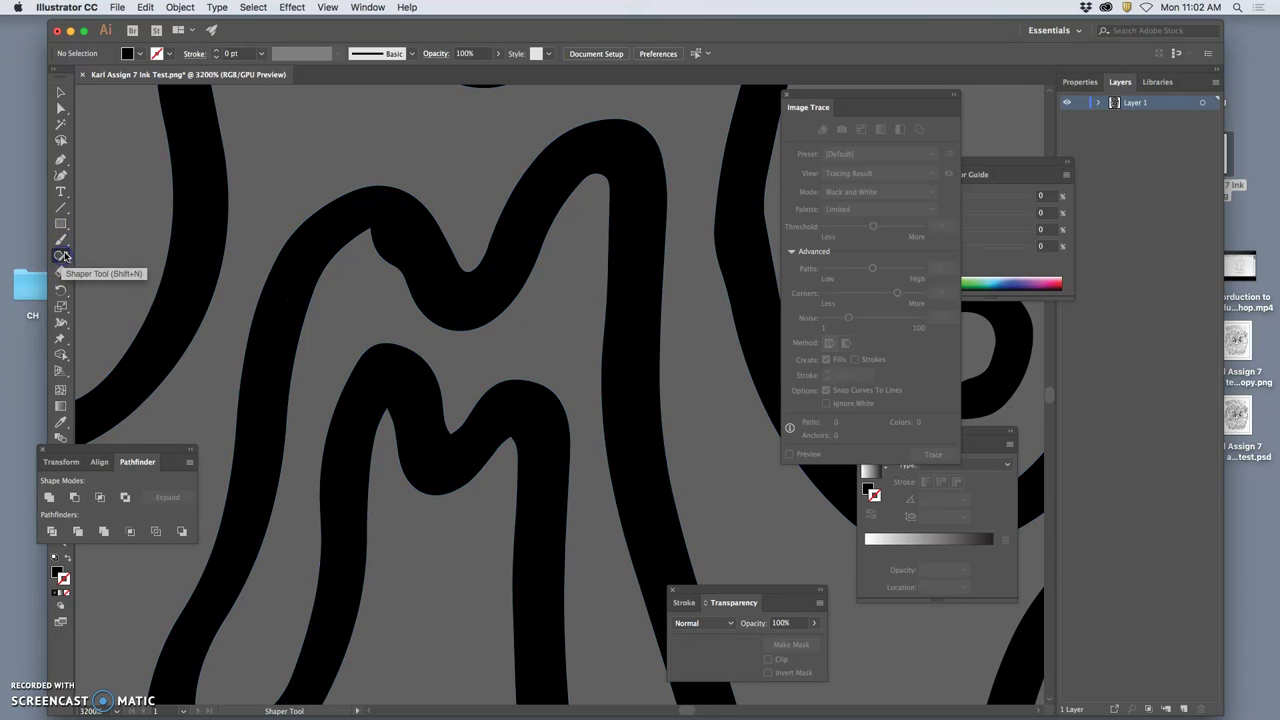
left_click(60, 108)
left_click(335, 220)
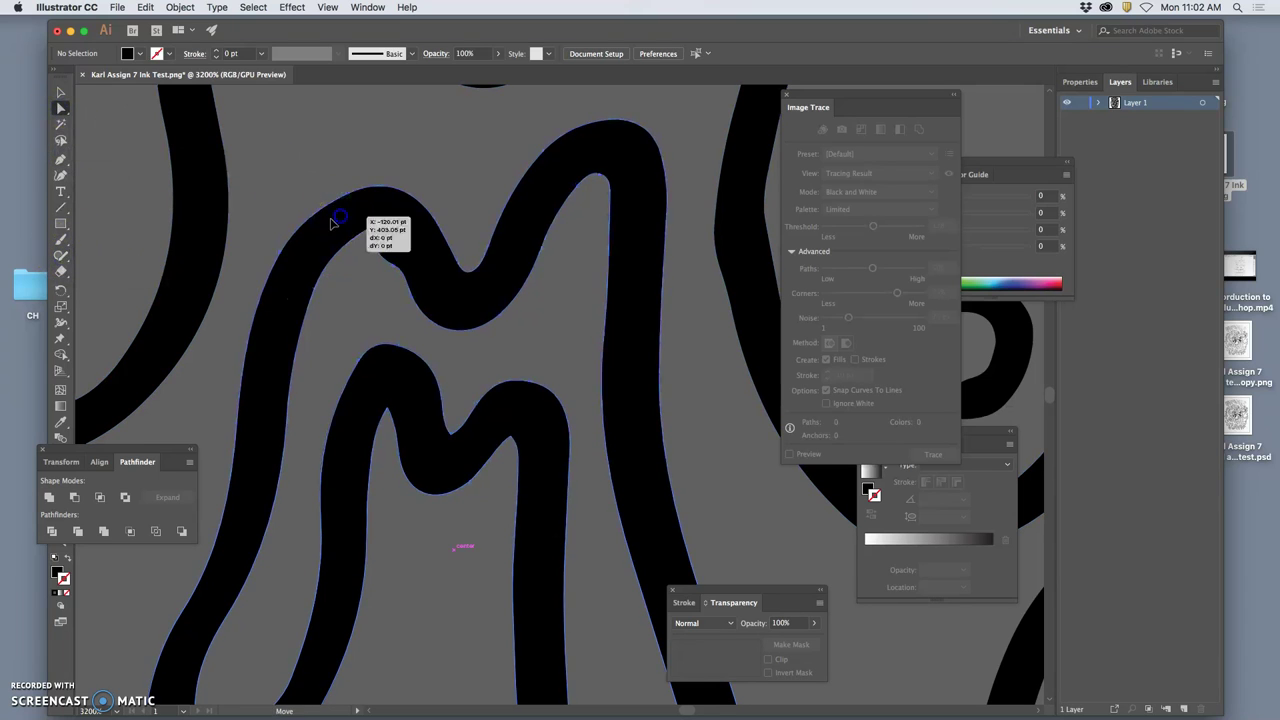
left_click(62, 257)
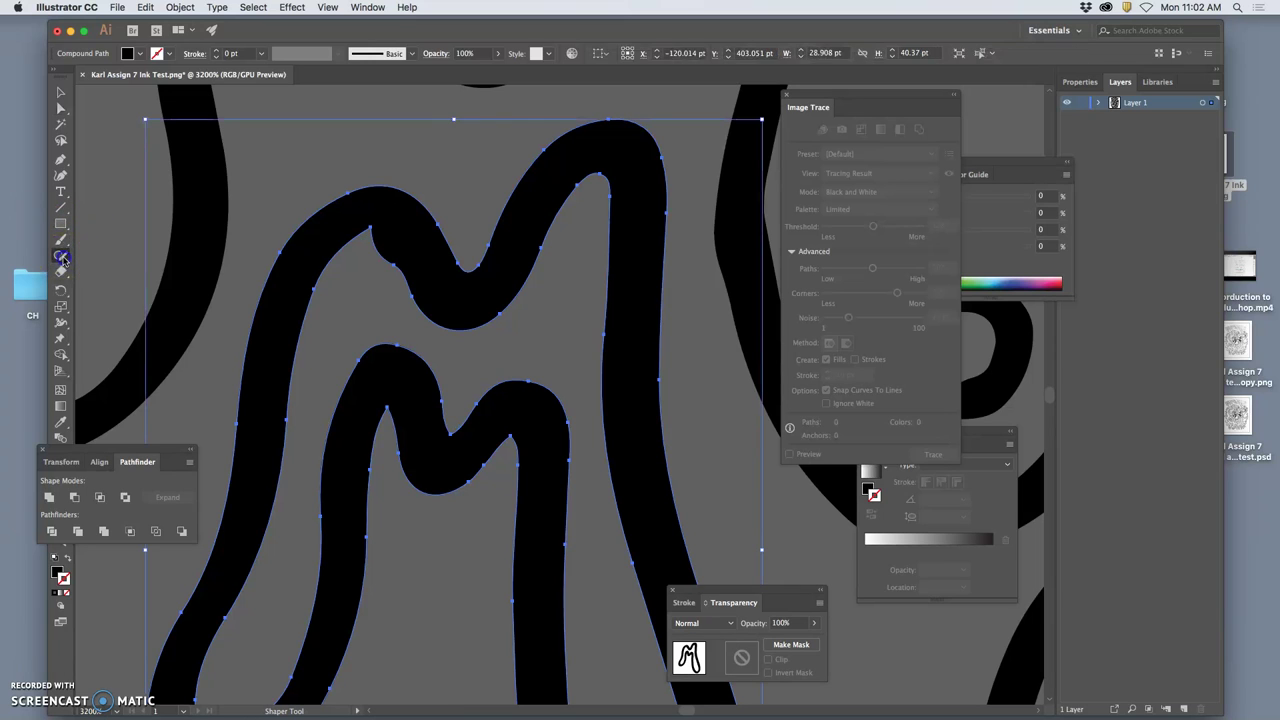
left_click_drag(62, 257, 112, 268)
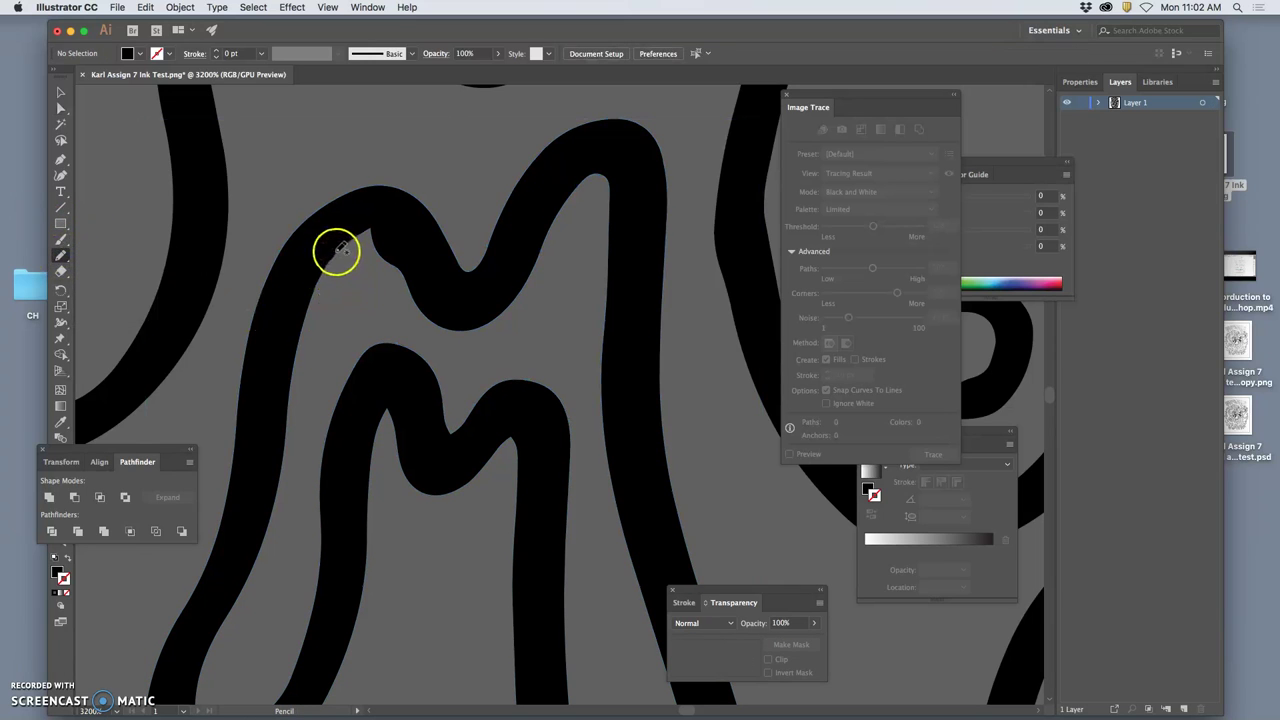
left_click(336, 240, "super")
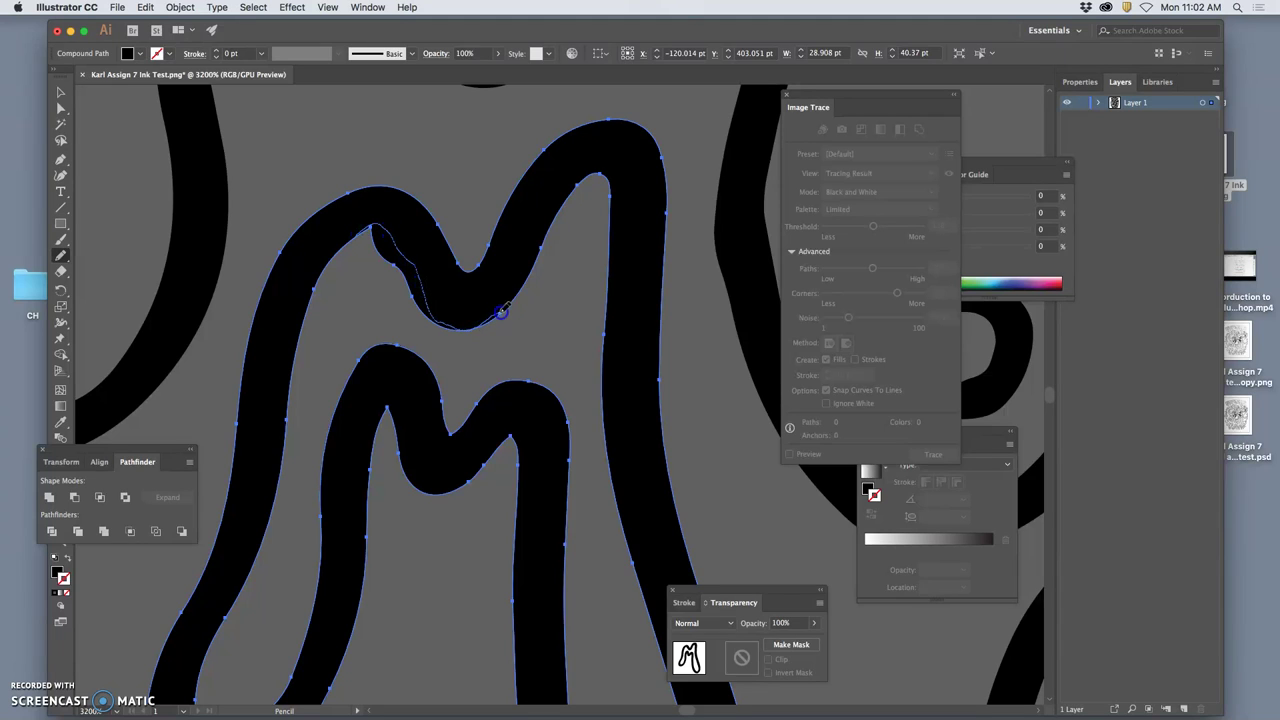
mouse_move(500, 312)
left_mouse_down()
mouse_move(507, 303)
mouse_move(451, 303)
mouse_move(366, 228)
left_mouse_up()
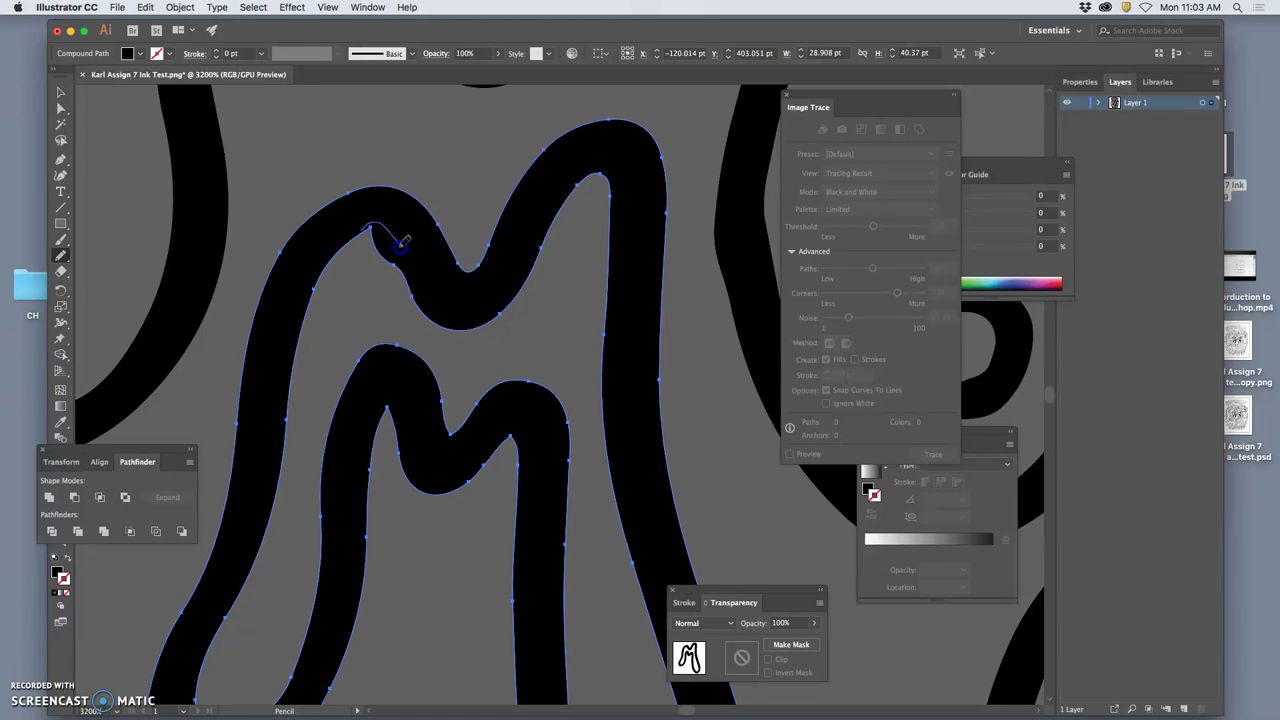
left_click_drag(422, 305, 423, 306)
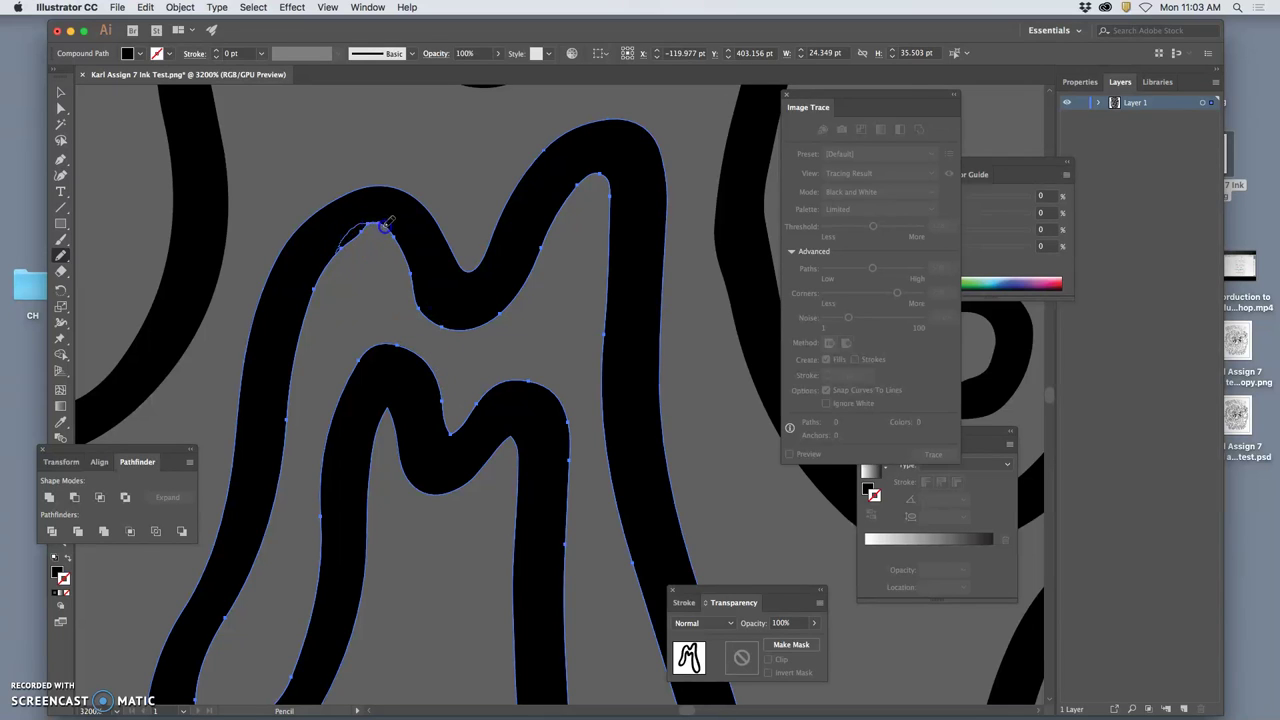
Set Pencil fidelity to Smooth, then smooth the M outline's top-left curve with the Smooth Tool.
double_click(61, 258)
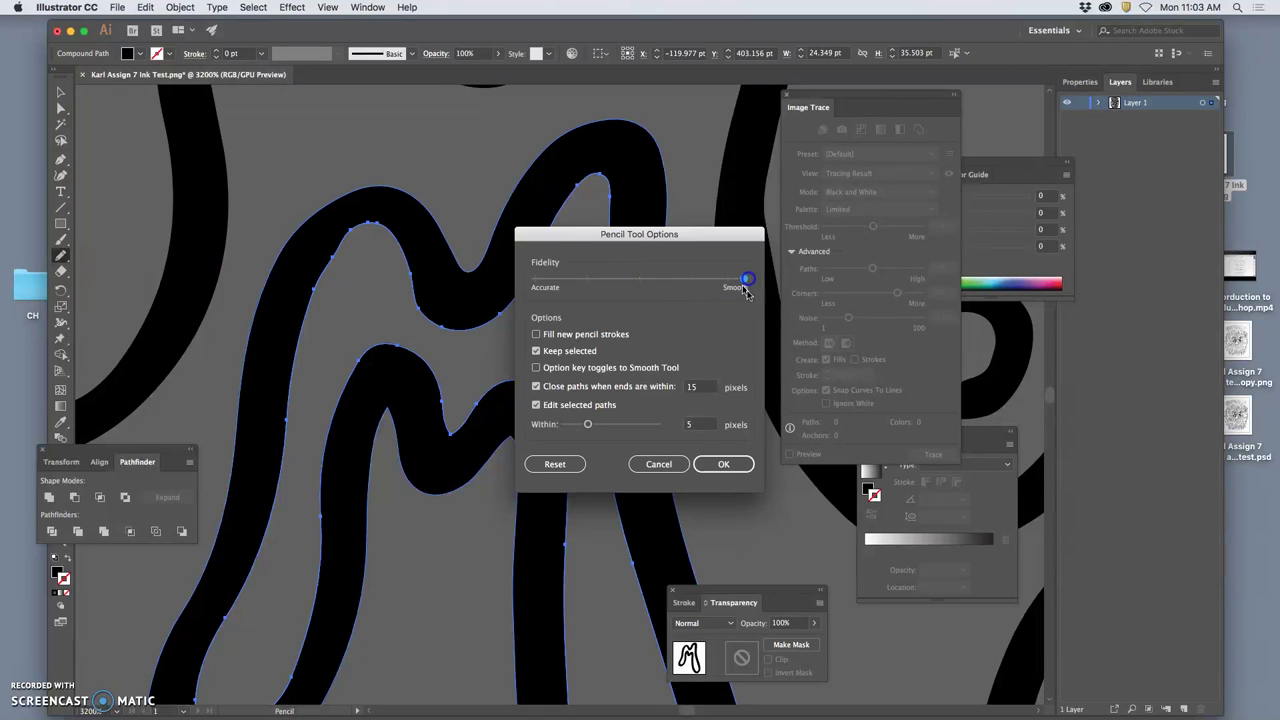
left_click(737, 461)
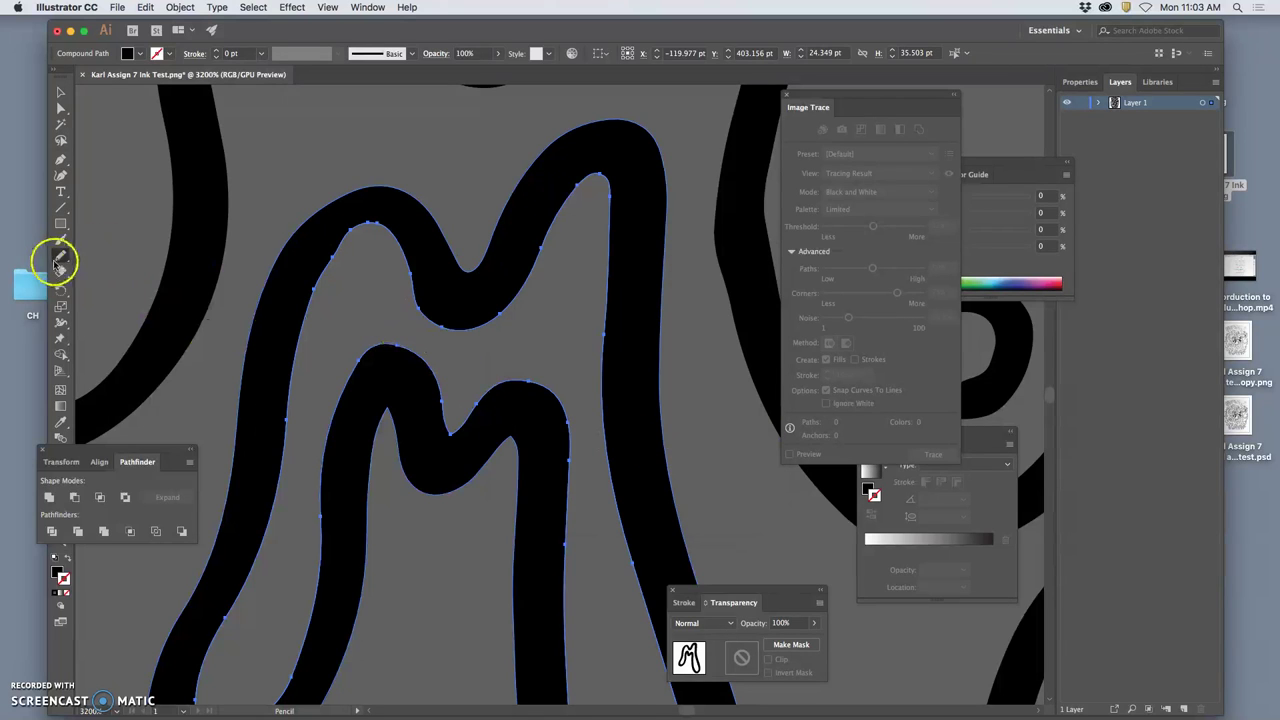
left_click_drag(60, 260, 108, 287)
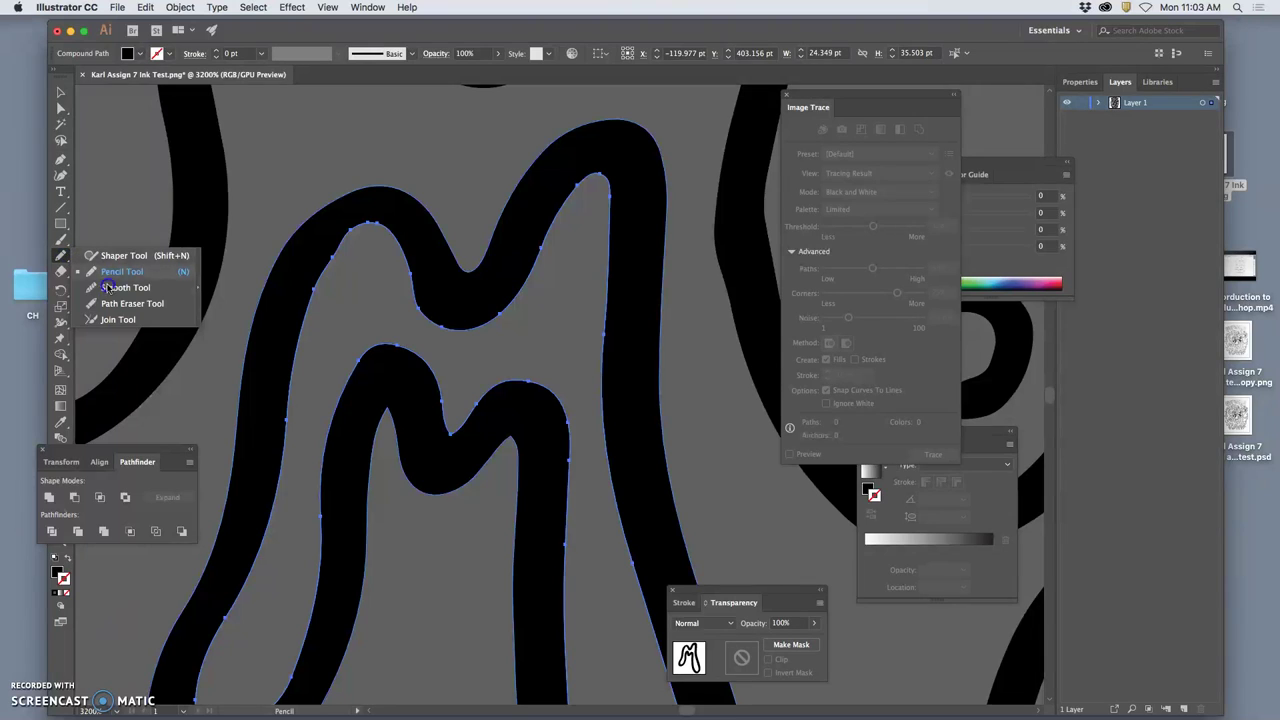
mouse_move(334, 257)
left_mouse_down()
mouse_move(345, 235)
mouse_move(343, 260)
left_mouse_up()
left_click(323, 270)
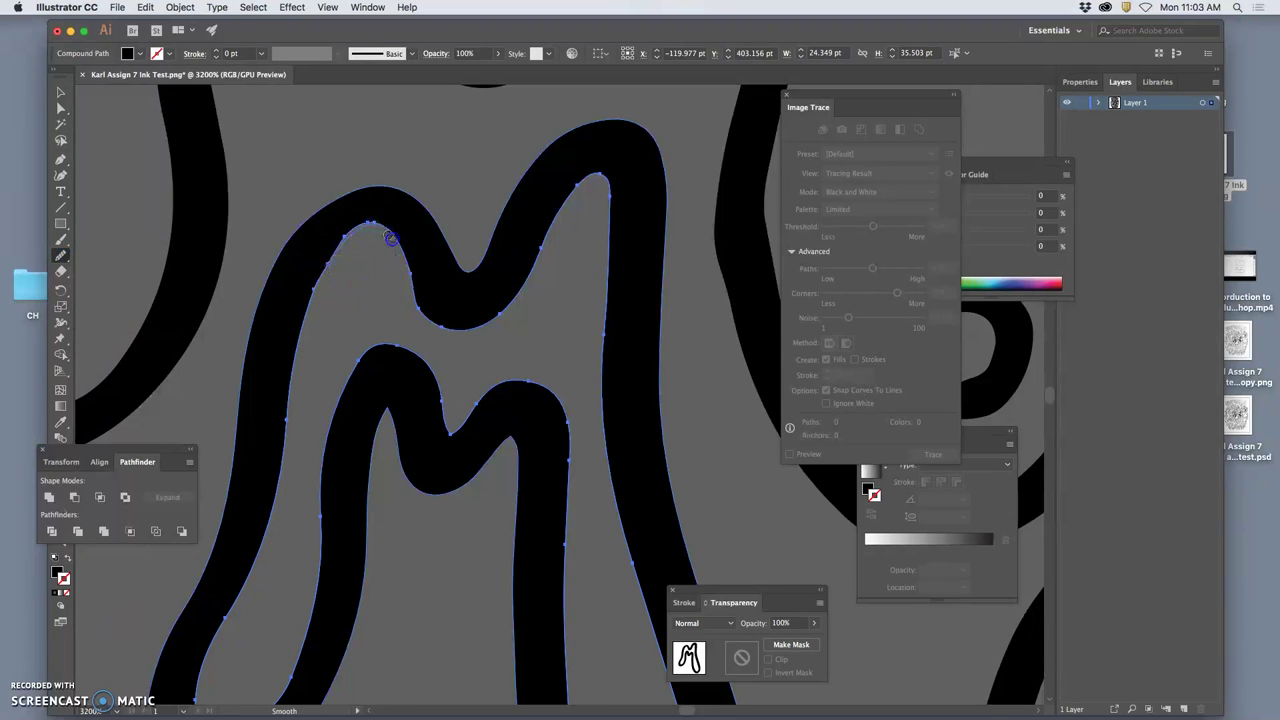
mouse_move(386, 357)
left_mouse_down()
mouse_move(310, 392)
mouse_move(266, 286)
left_mouse_up()
left_click(248, 142)
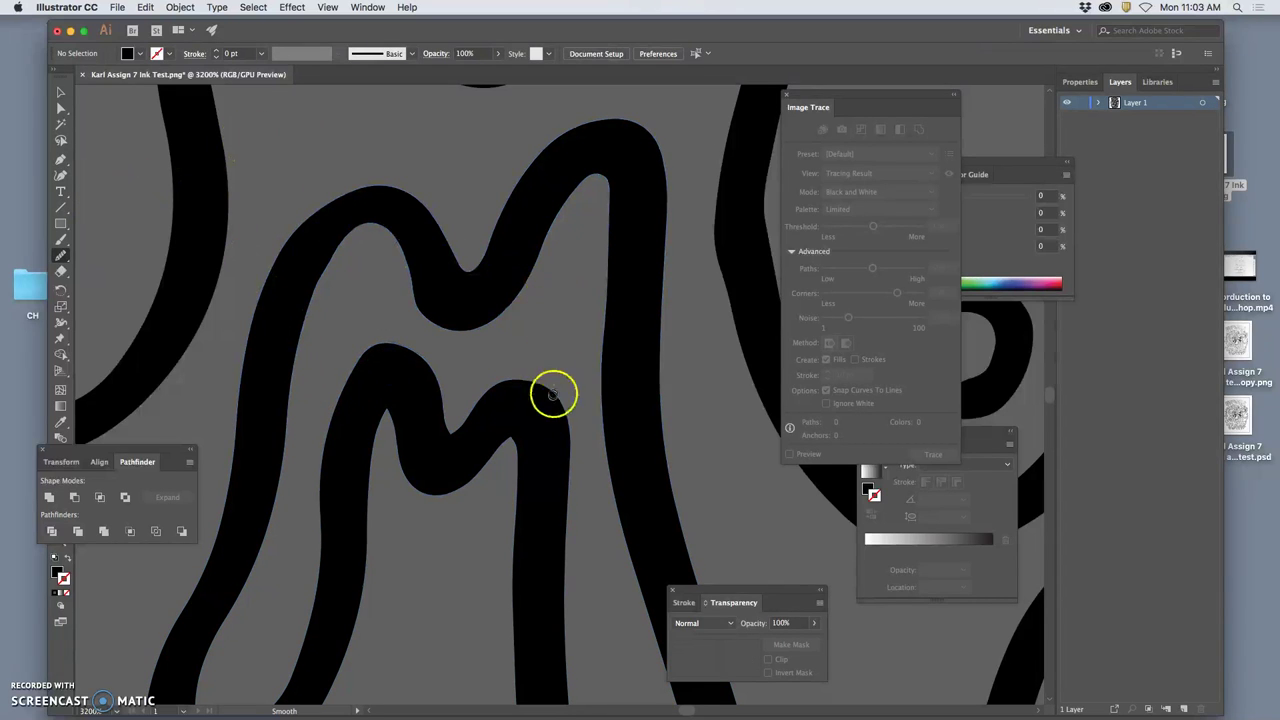
Pencil-redraw the wavy line and the skull-shaped lobe's bottom and inner edges.
key("super+minus")
key("super+minus")
key("super+minus")
key("super+minus")
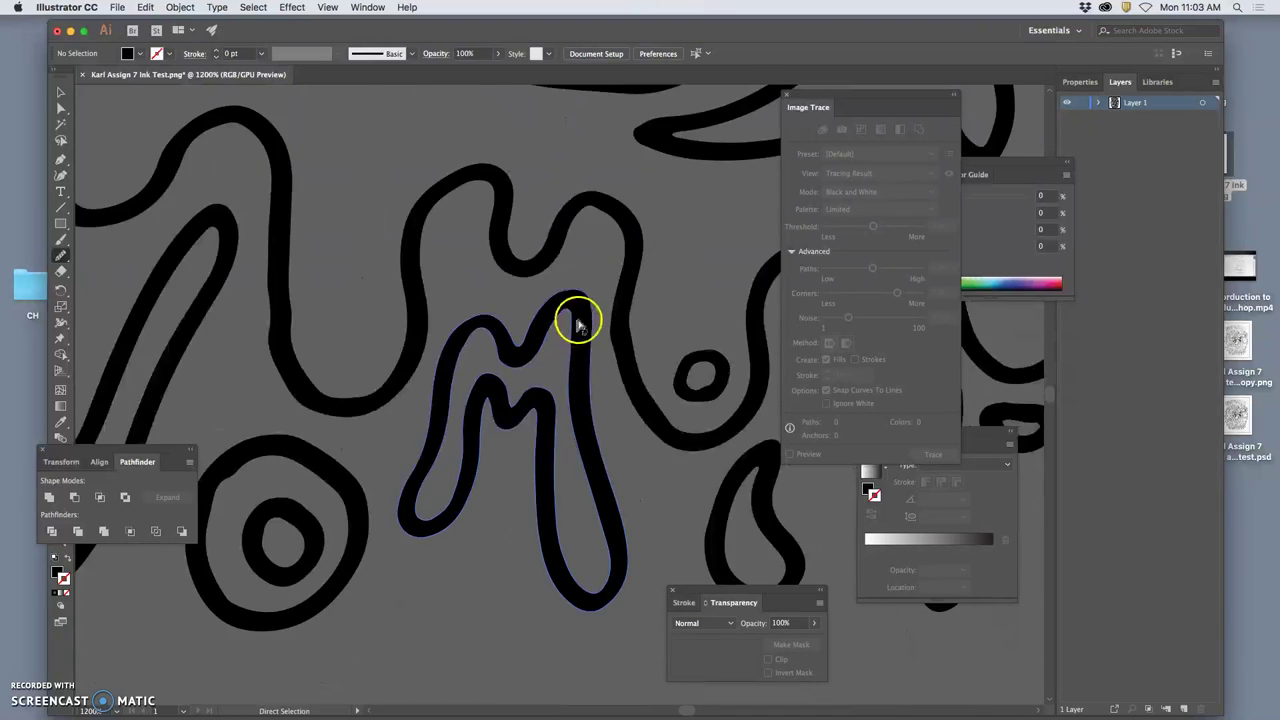
key("super+minus")
key("super+minus")
key("super+minus")
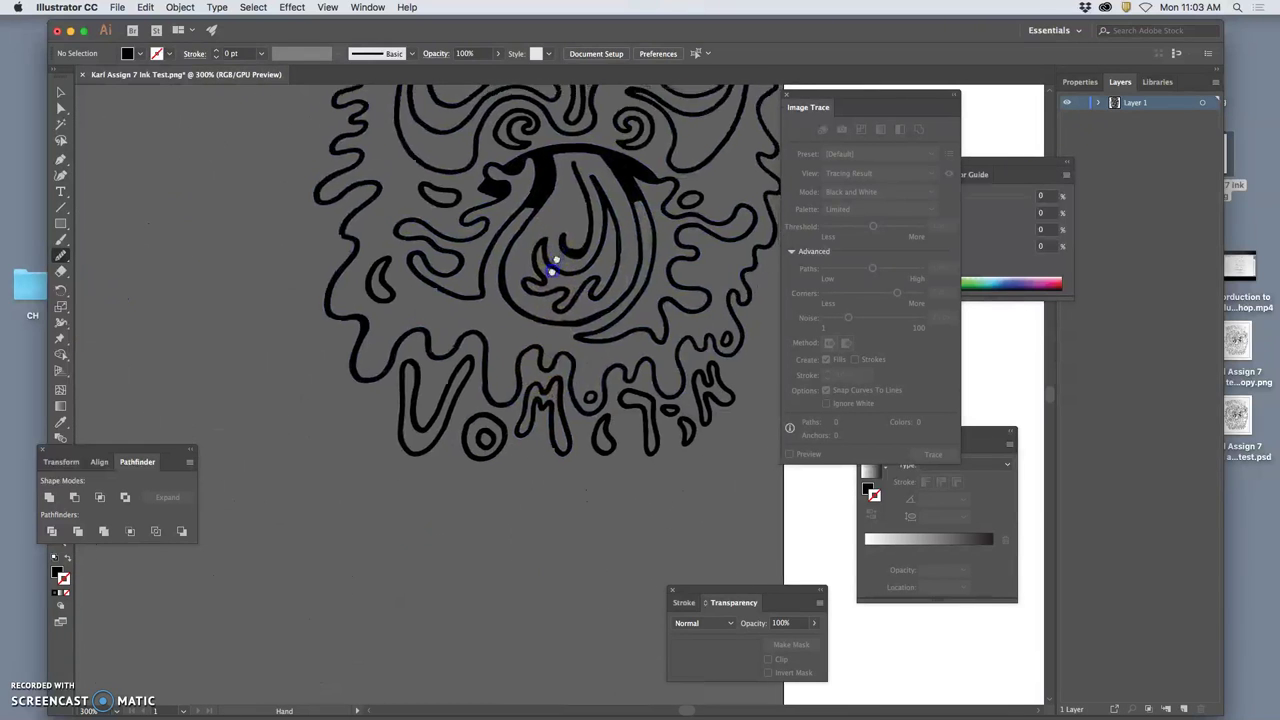
left_click_drag(551, 263, 447, 517)
left_click_drag(481, 301, 449, 353)
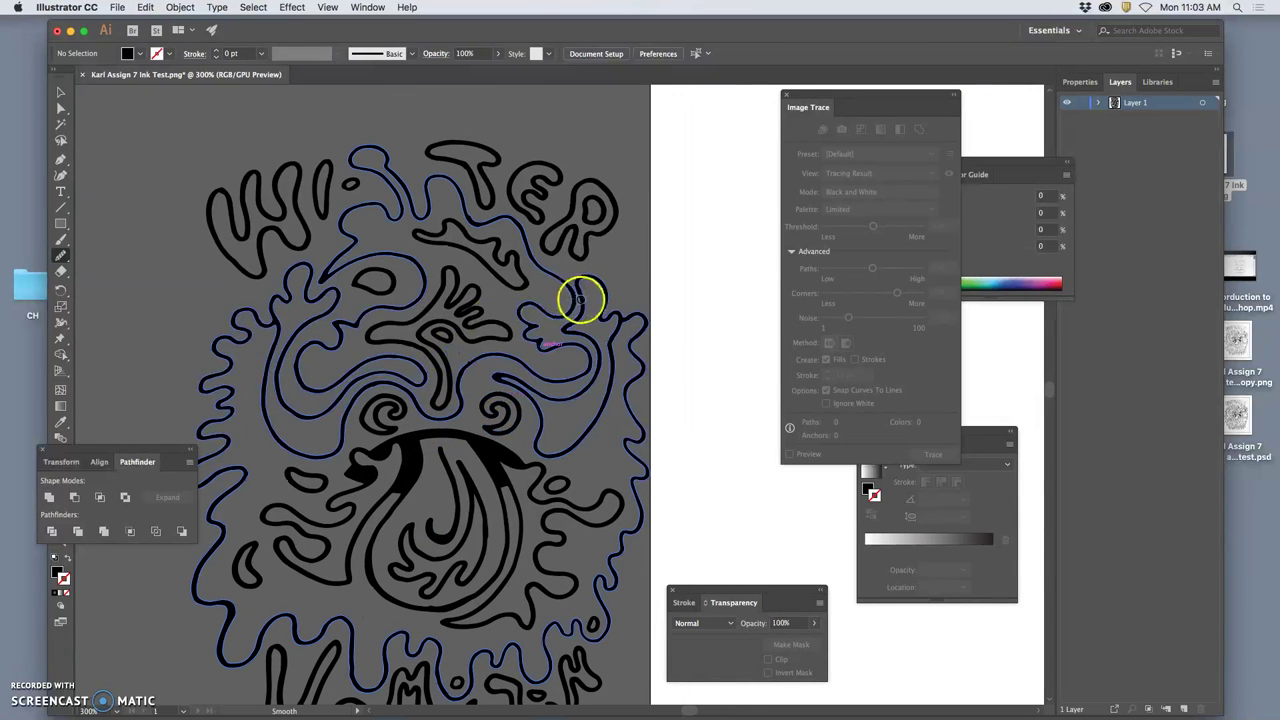
key("super+equal")
key("super+equal")
key("super+equal")
key("super+equal")
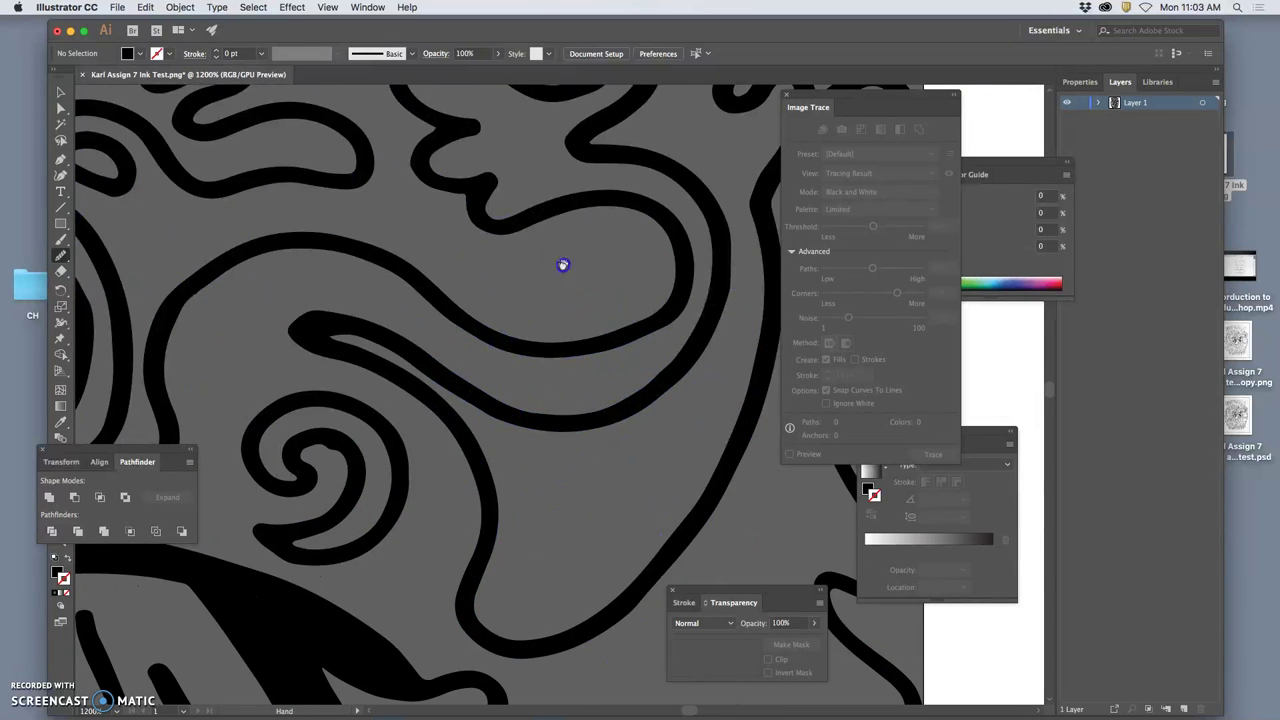
mouse_move(563, 265)
left_mouse_down()
mouse_move(406, 480)
mouse_move(434, 323)
mouse_move(337, 343)
mouse_move(505, 363)
left_mouse_up()
left_click(316, 340)
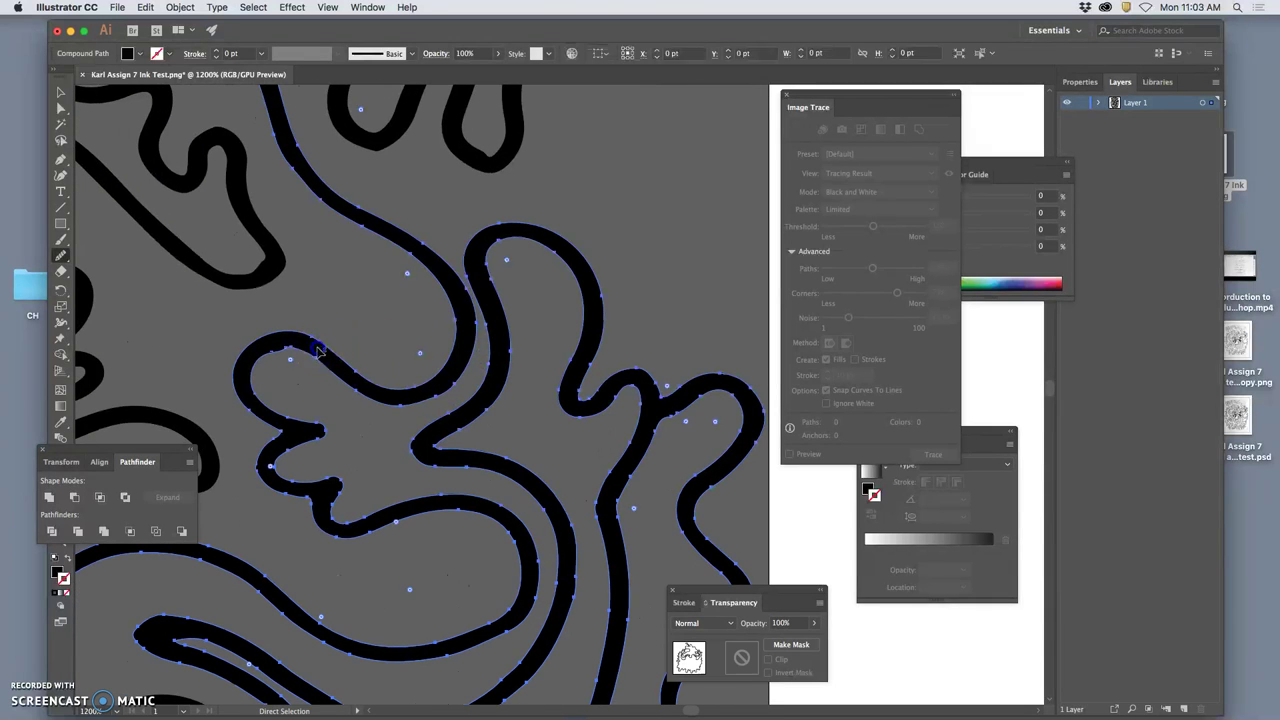
left_click_drag(60, 256, 100, 272)
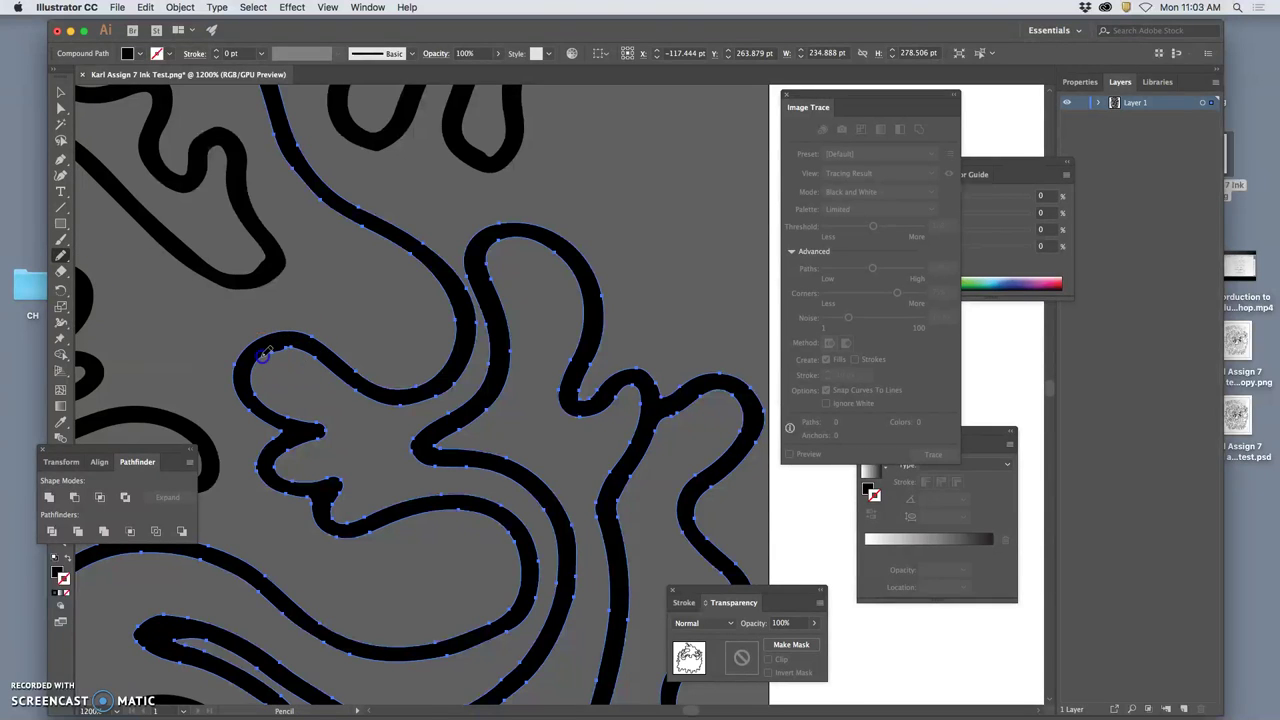
mouse_move(290, 345)
left_mouse_down()
mouse_move(555, 412)
mouse_move(491, 360)
left_mouse_up()
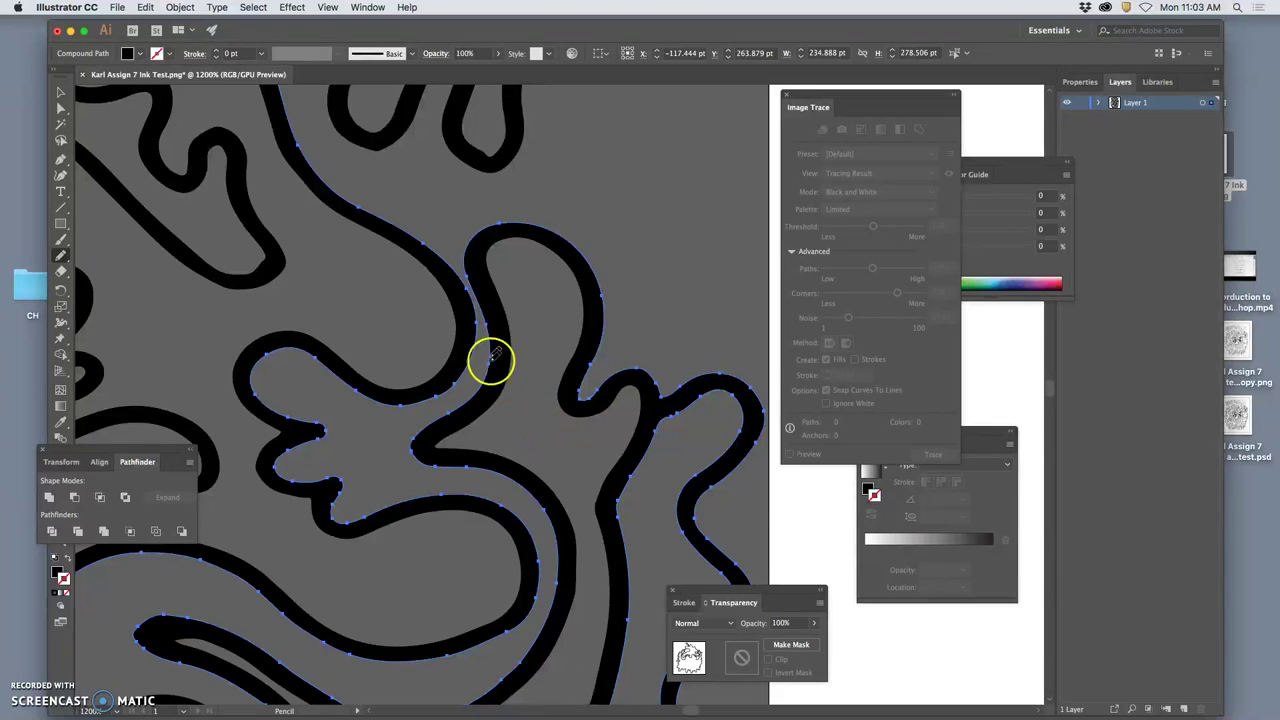
scroll(466, 240, "up", 5)
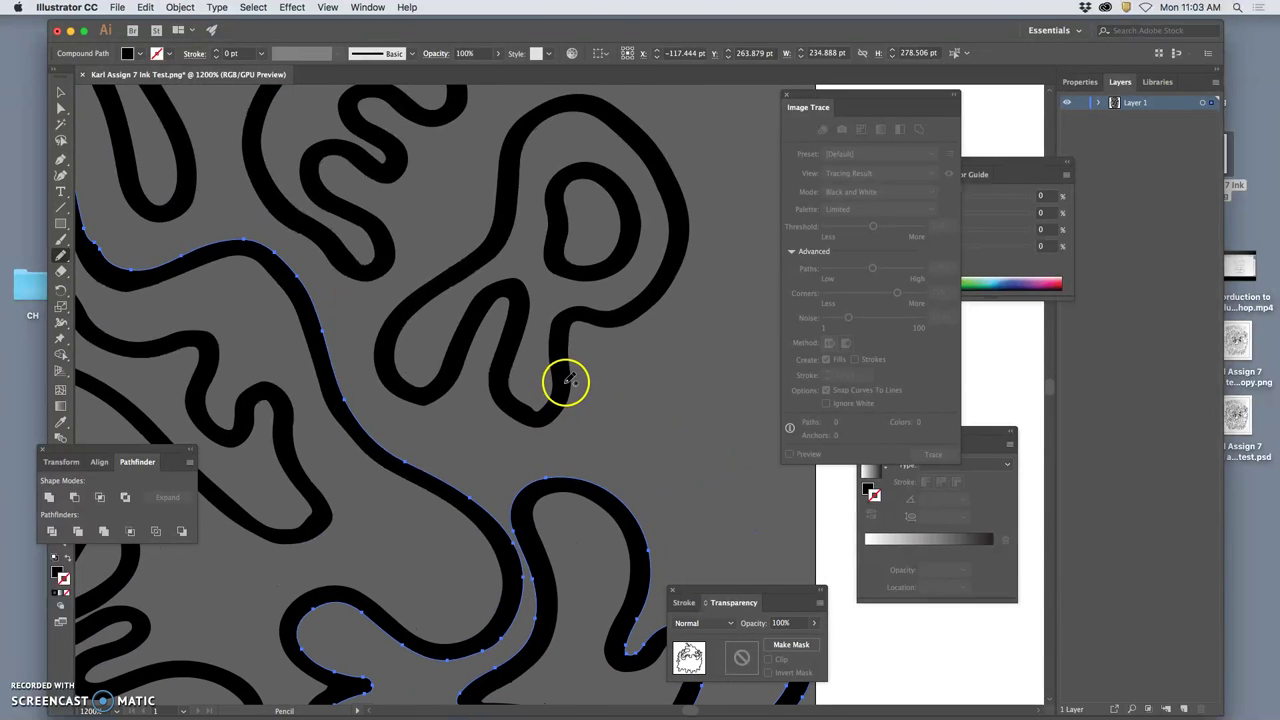
left_click_drag(566, 381, 530, 403)
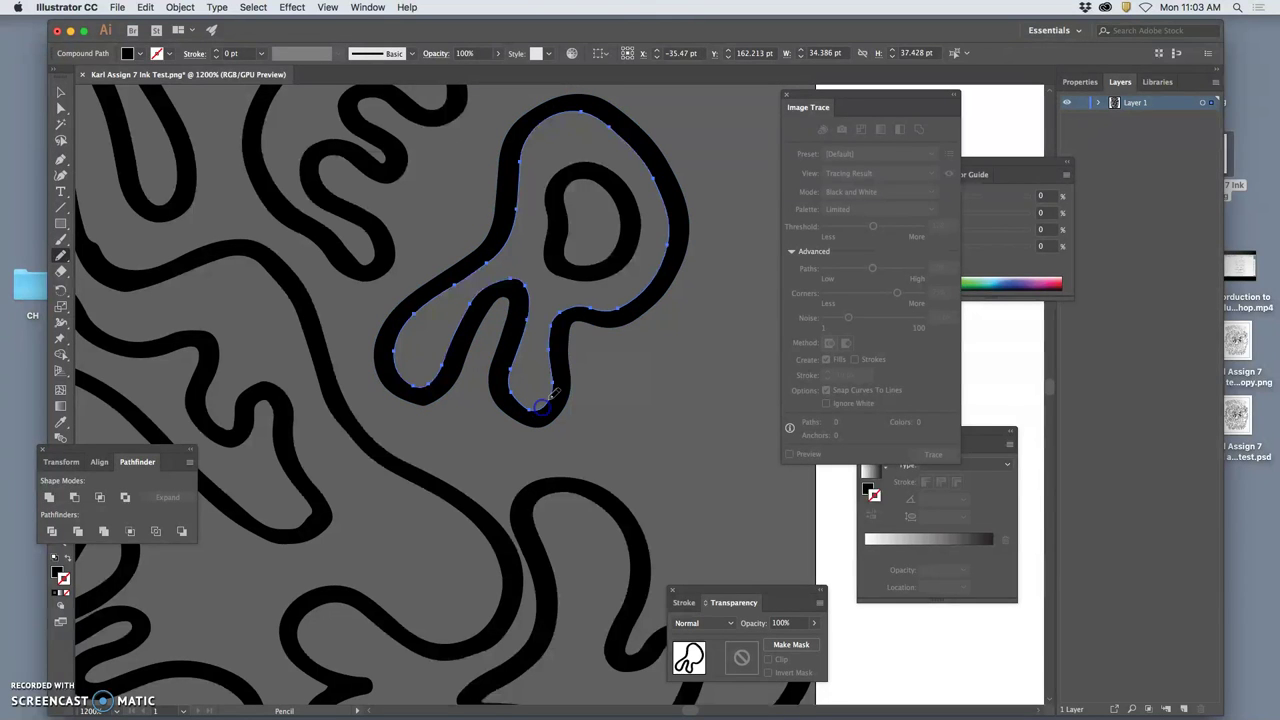
left_click_drag(594, 357, 400, 298)
scroll(425, 345, "up", 3)
Select the T-shaped path and smooth its stem-to-top junction.
left_click_drag(427, 348, 536, 496)
left_click_drag(469, 455, 604, 400)
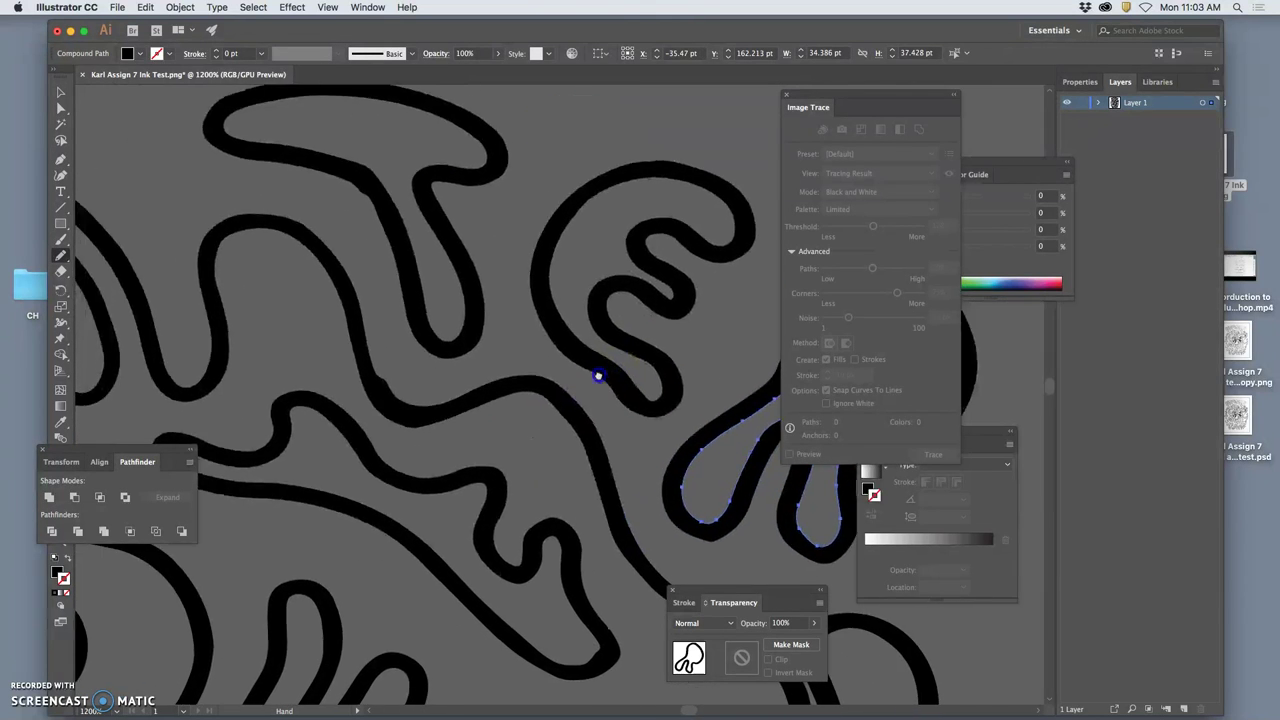
left_click(395, 413)
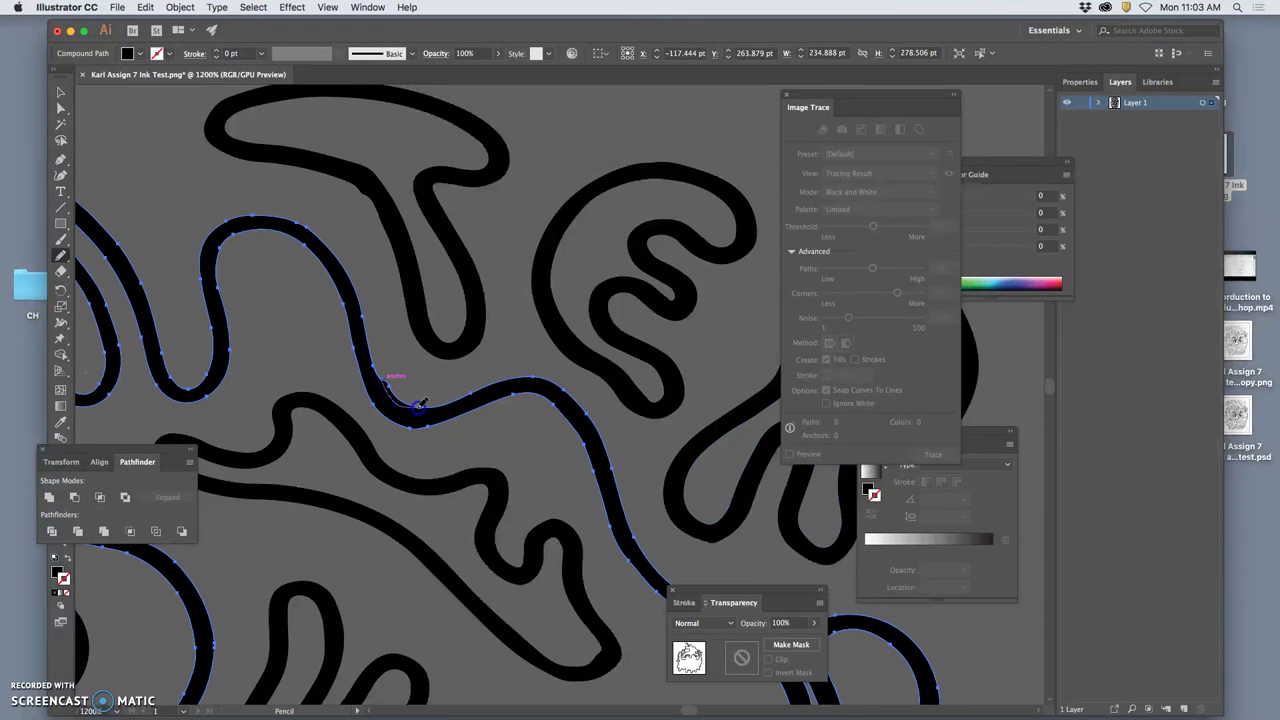
left_click(406, 243)
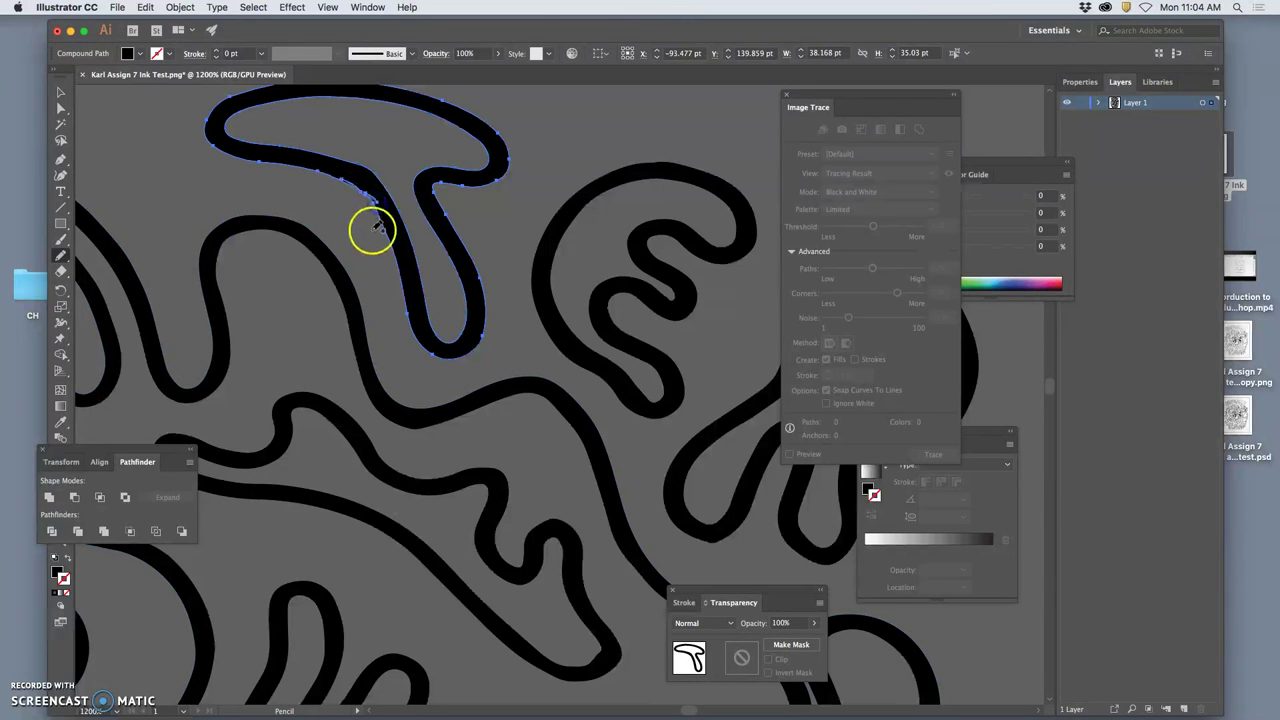
left_click_drag(377, 228, 343, 178)
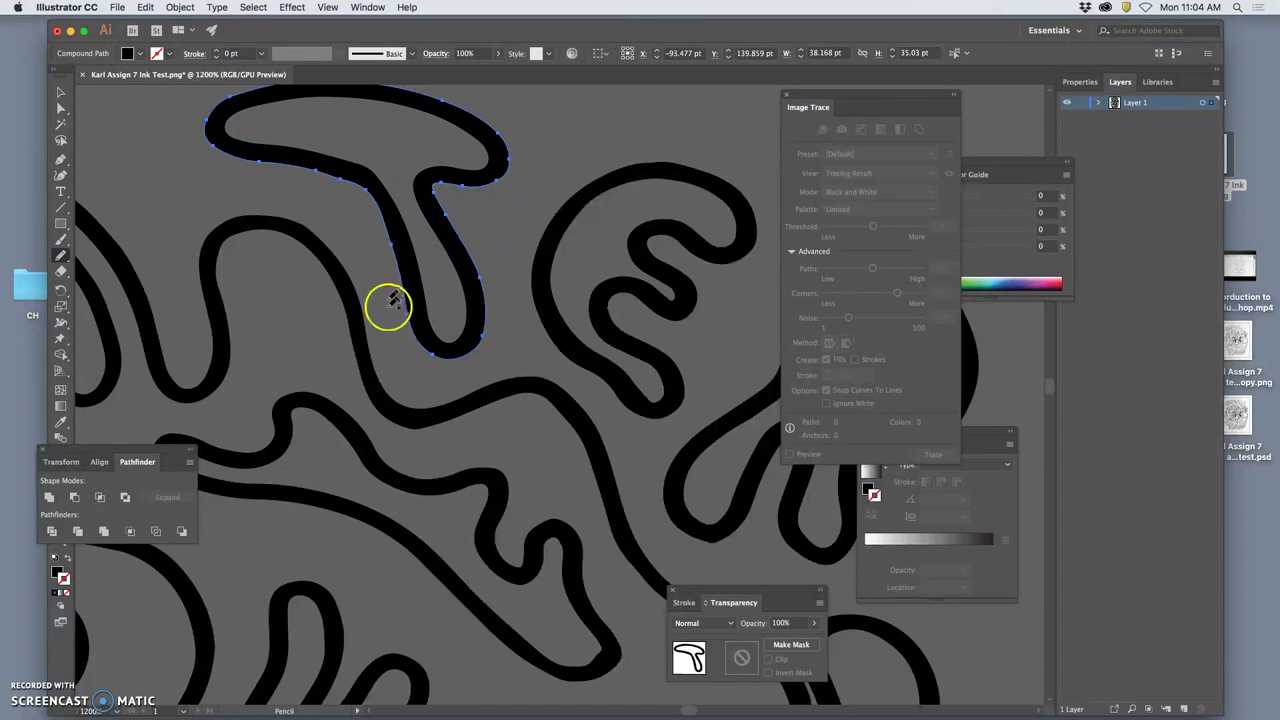
Redraw a short stretch of the upper-left loop's top edge.
mouse_move(346, 286)
left_mouse_down()
mouse_move(560, 363)
mouse_move(548, 363)
mouse_move(548, 297)
mouse_move(606, 416)
mouse_move(523, 329)
mouse_move(646, 274)
mouse_move(529, 337)
mouse_move(419, 275)
left_mouse_up()
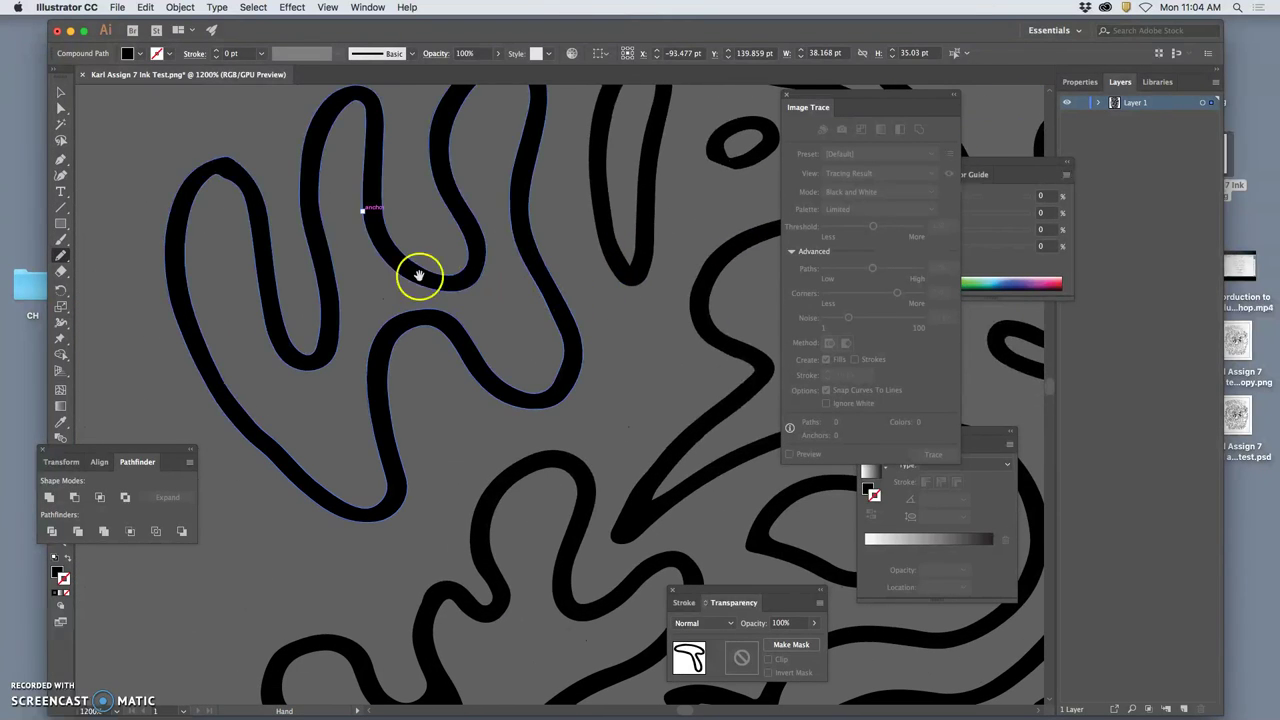
left_click(245, 195)
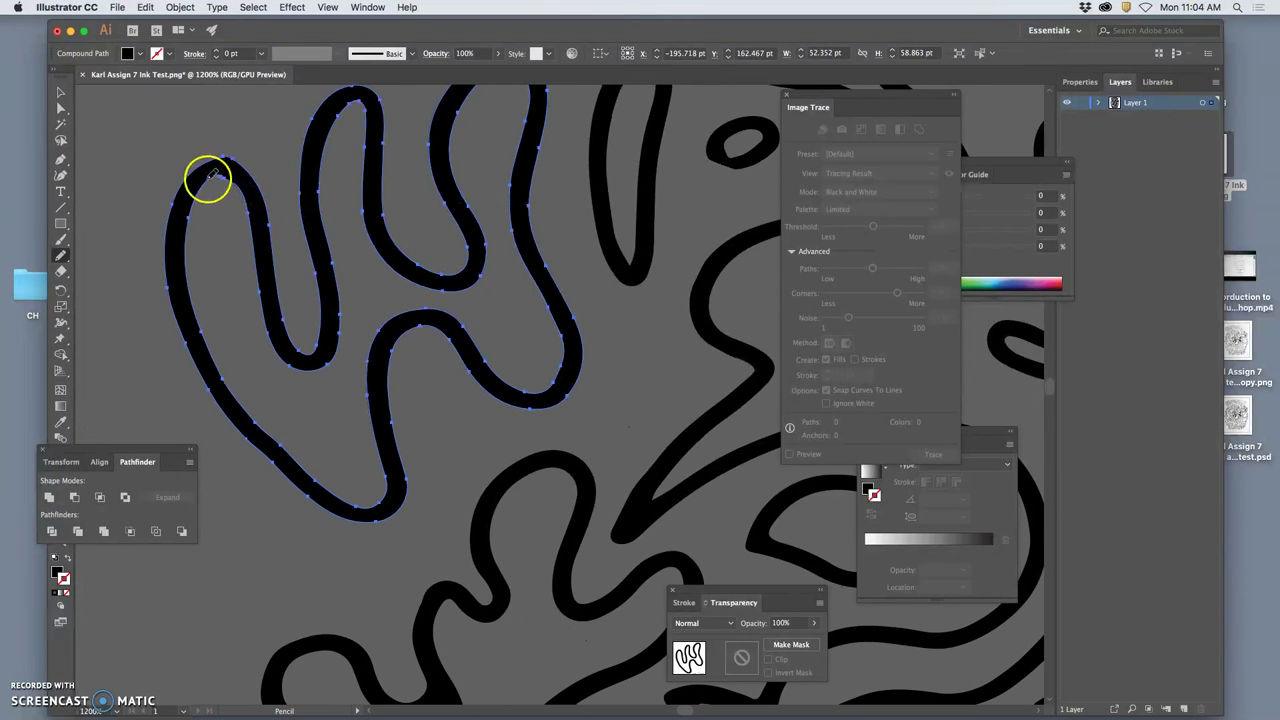
left_click_drag(212, 176, 219, 170)
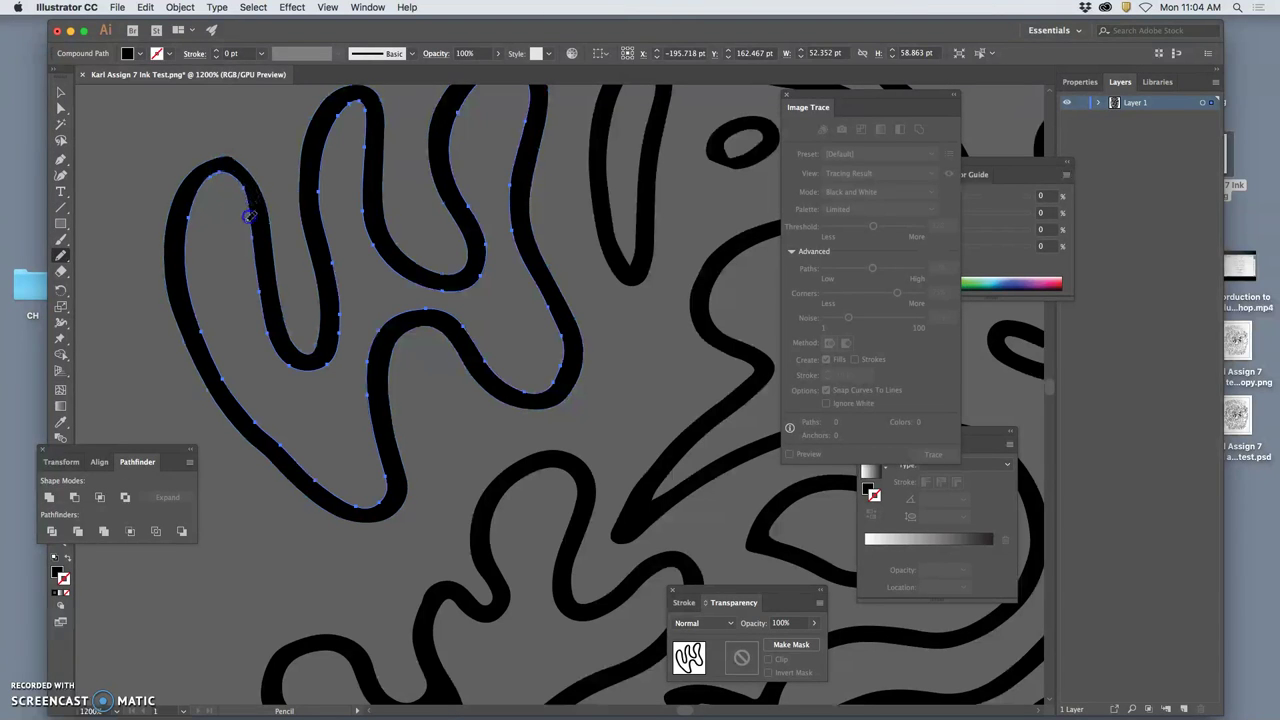
Look over the other loops for rough edges, select the small spiral, then deselect.
left_click_drag(329, 449, 395, 180)
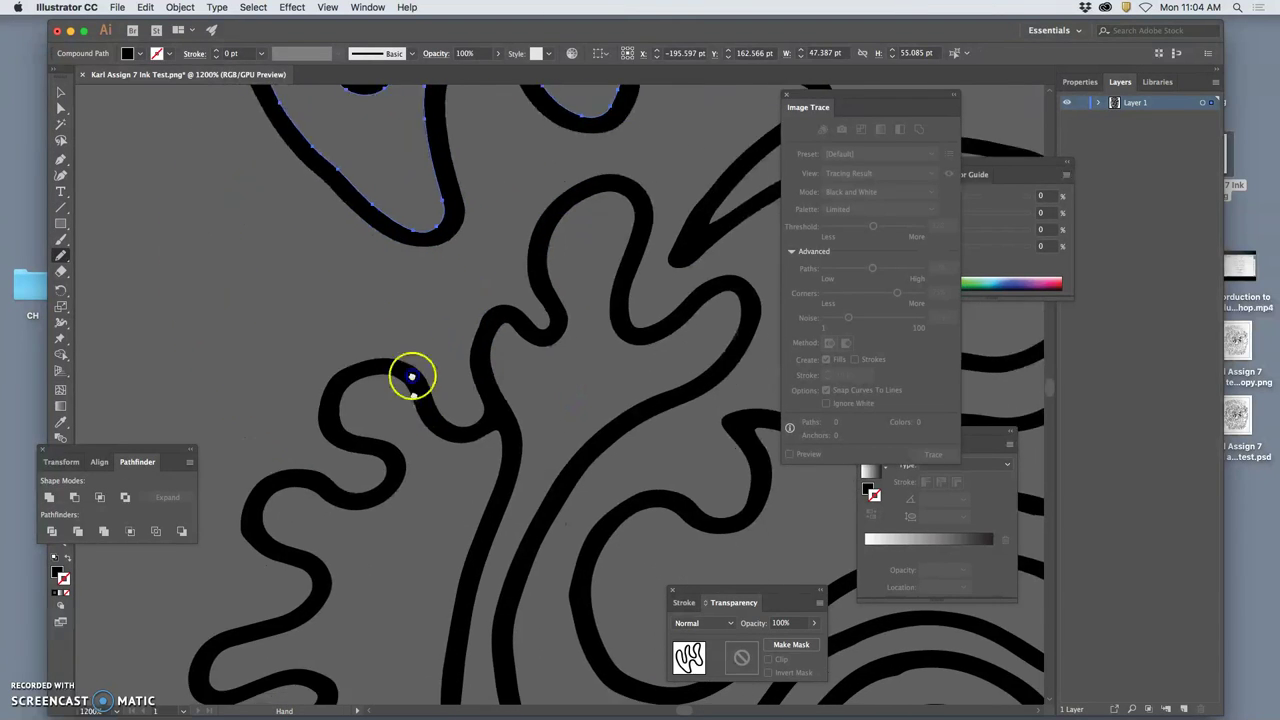
mouse_move(411, 374)
left_mouse_down()
mouse_move(400, 200)
mouse_move(449, 217)
left_mouse_up()
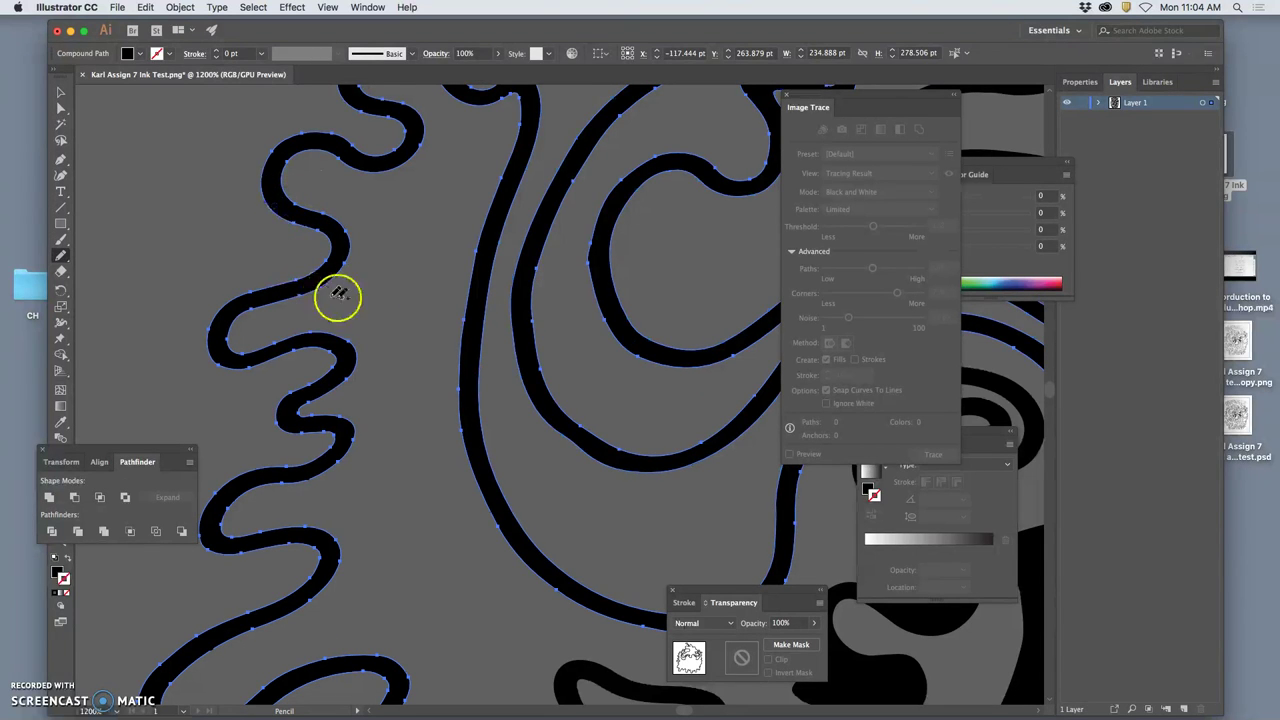
left_click_drag(338, 293, 423, 303)
mouse_move(509, 380)
left_mouse_down()
mouse_move(497, 283)
mouse_move(464, 288)
mouse_move(466, 380)
mouse_move(449, 251)
left_mouse_up()
mouse_move(421, 409)
left_mouse_down()
mouse_move(429, 260)
mouse_move(383, 282)
mouse_move(323, 417)
mouse_move(391, 354)
mouse_move(350, 490)
left_mouse_up()
mouse_move(350, 420)
left_mouse_down()
mouse_move(314, 443)
mouse_move(294, 491)
left_mouse_up()
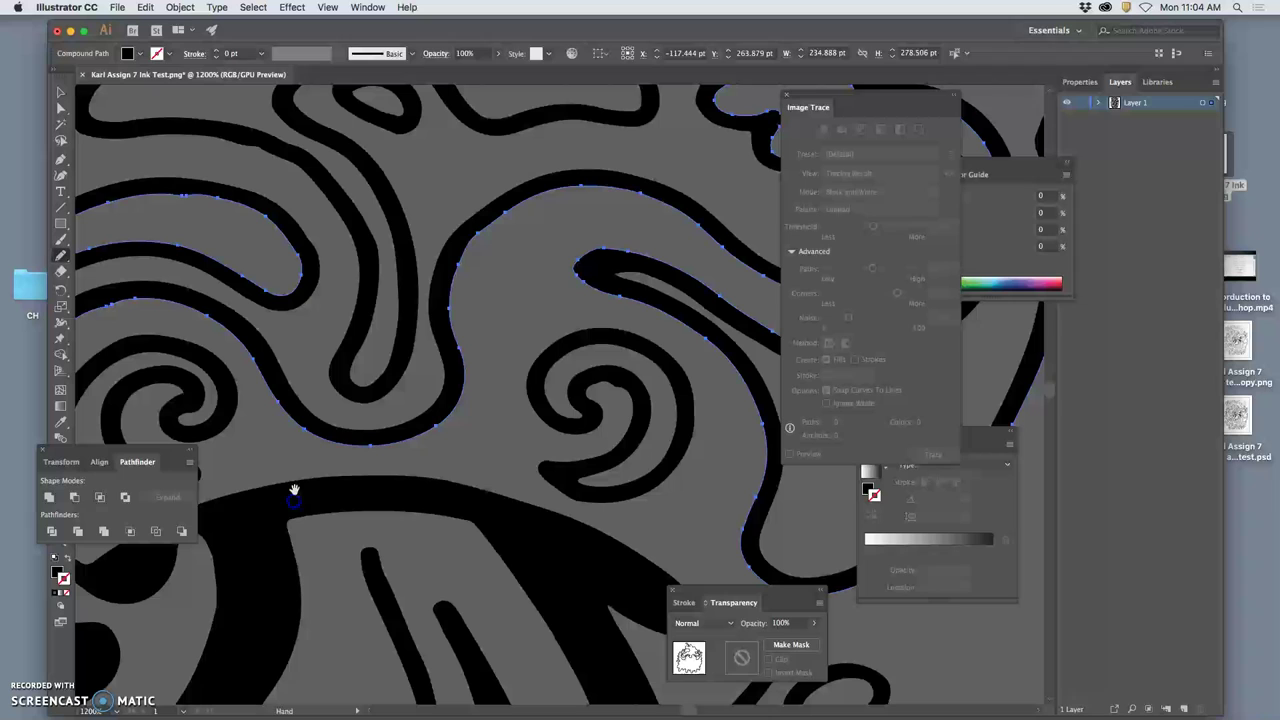
left_click(630, 378)
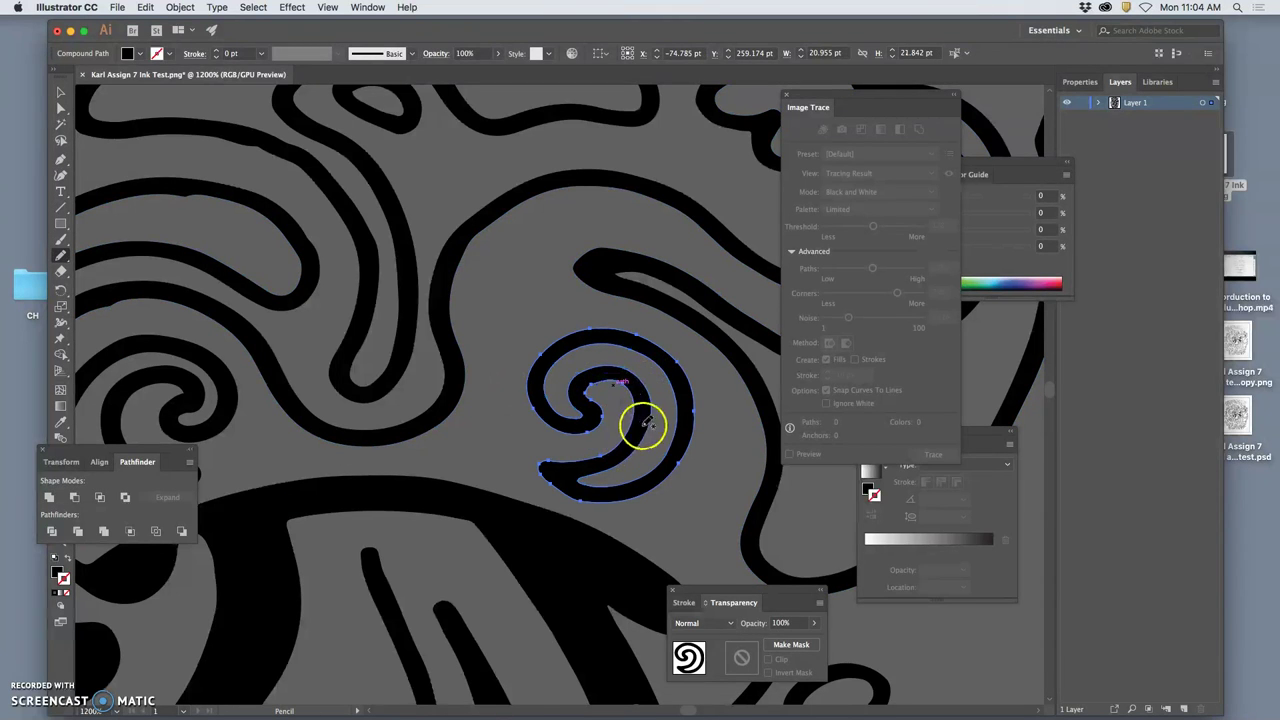
key("ctrl+shift+a")
Select the curling swirl and Pencil-redraw its right edge, lower edge and lower S-curl.
mouse_move(578, 519)
left_mouse_down()
mouse_move(566, 271)
mouse_move(600, 286)
left_mouse_up()
mouse_move(520, 620)
left_mouse_down()
mouse_move(509, 463)
mouse_move(491, 417)
left_mouse_up()
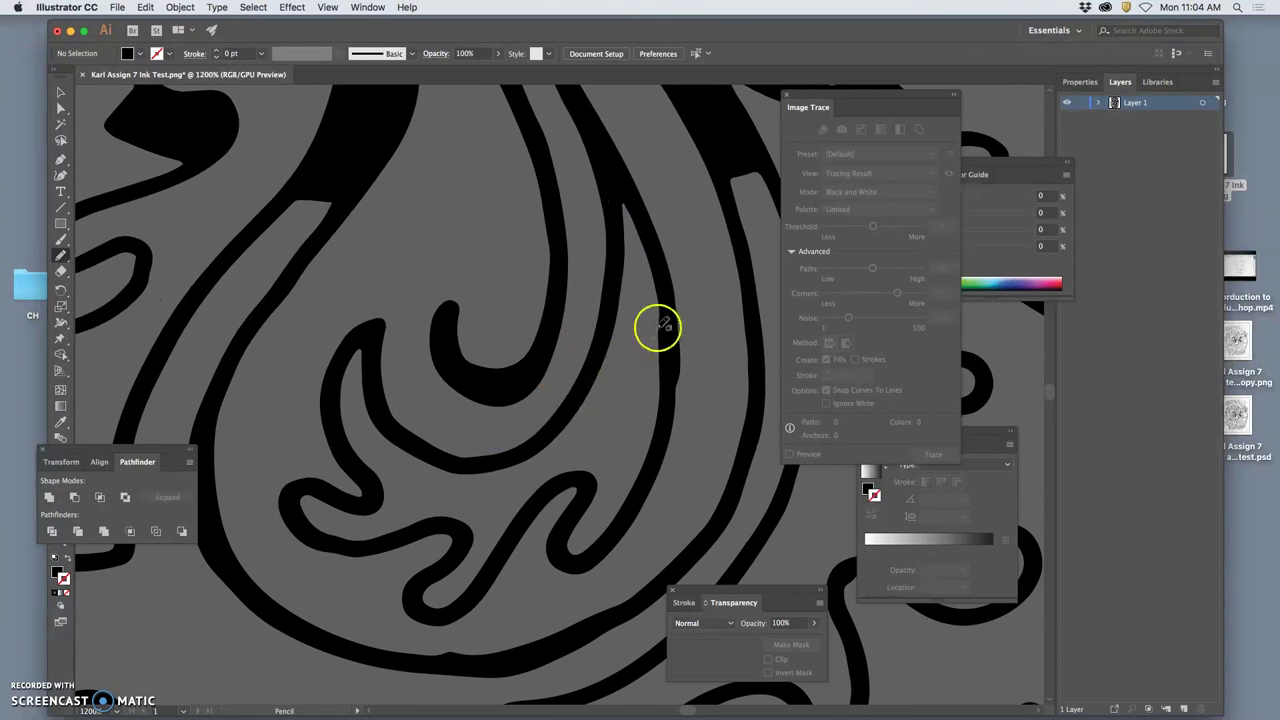
left_click(664, 325, "ctrl")
left_click_drag(655, 278, 661, 290)
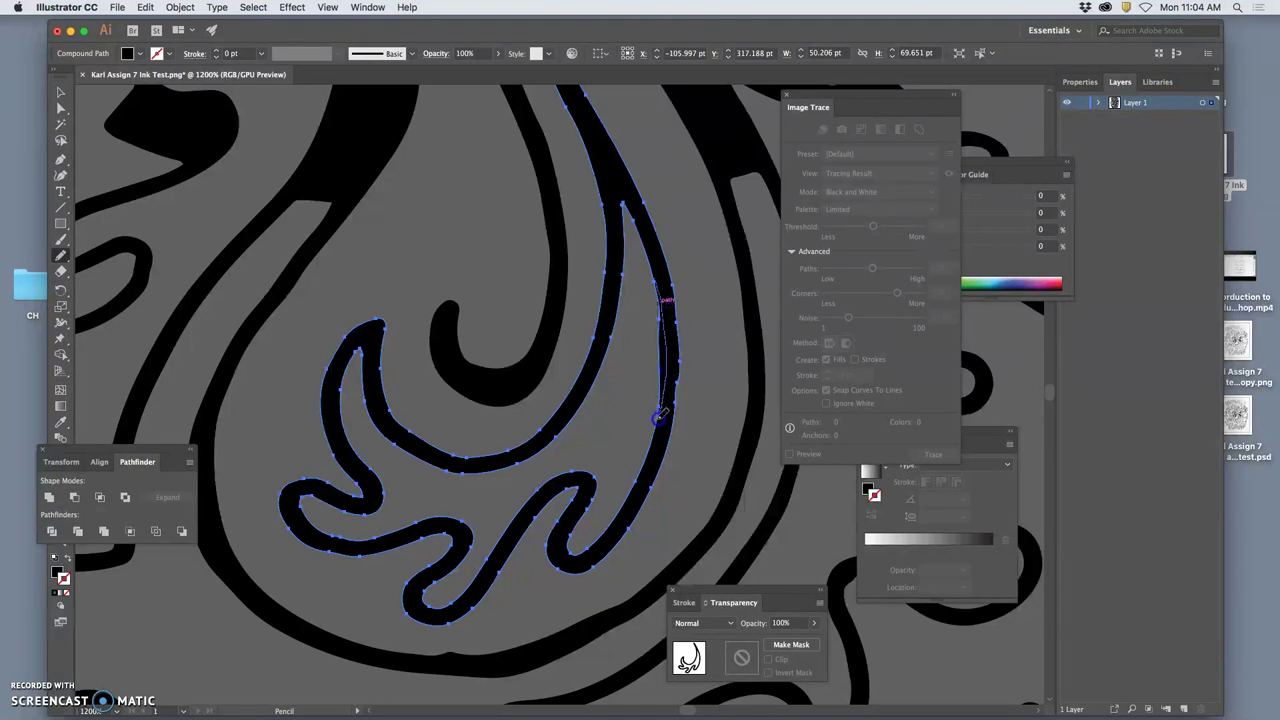
left_click_drag(635, 482, 636, 484)
left_click(675, 346)
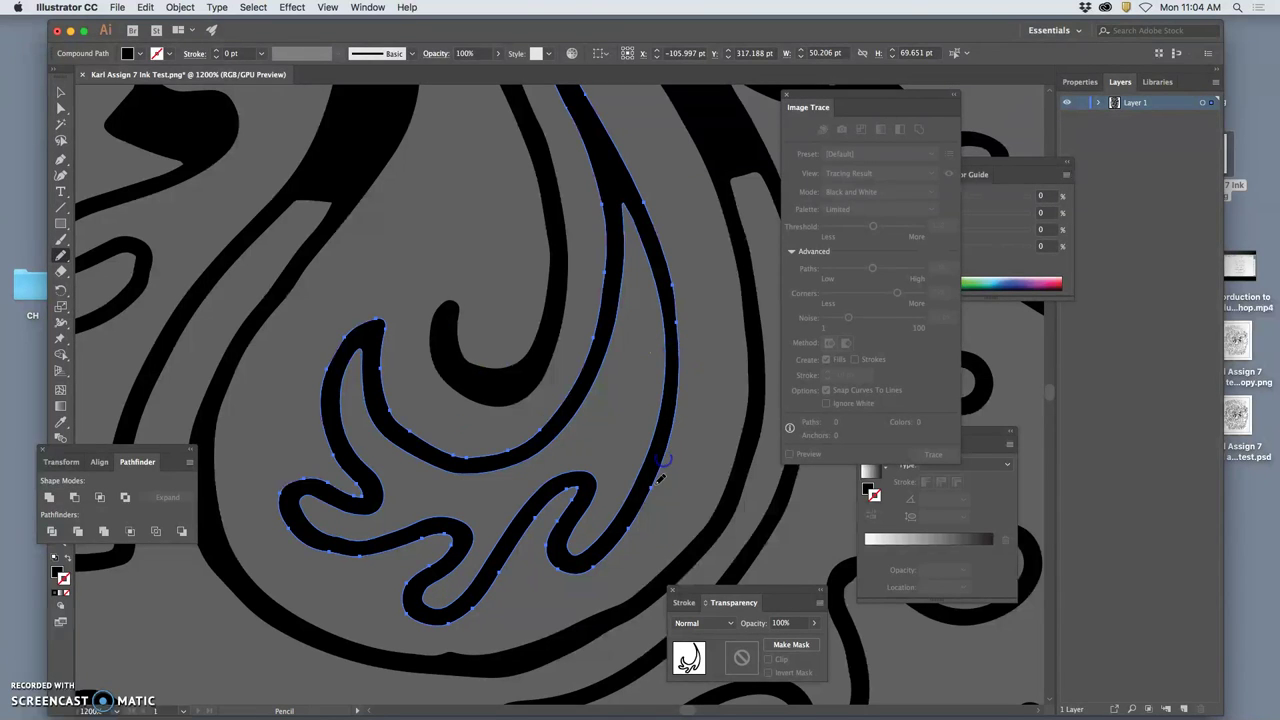
left_click_drag(657, 483, 296, 488)
left_click_drag(368, 512, 297, 514)
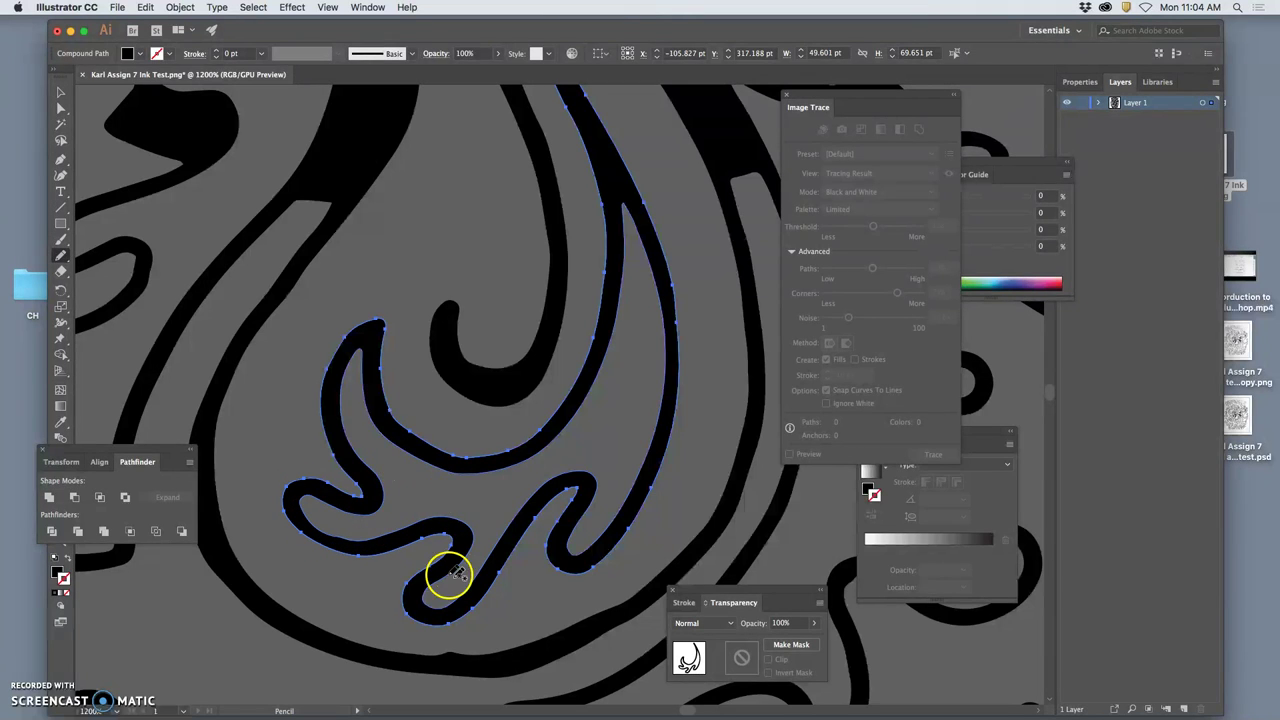
key("a")
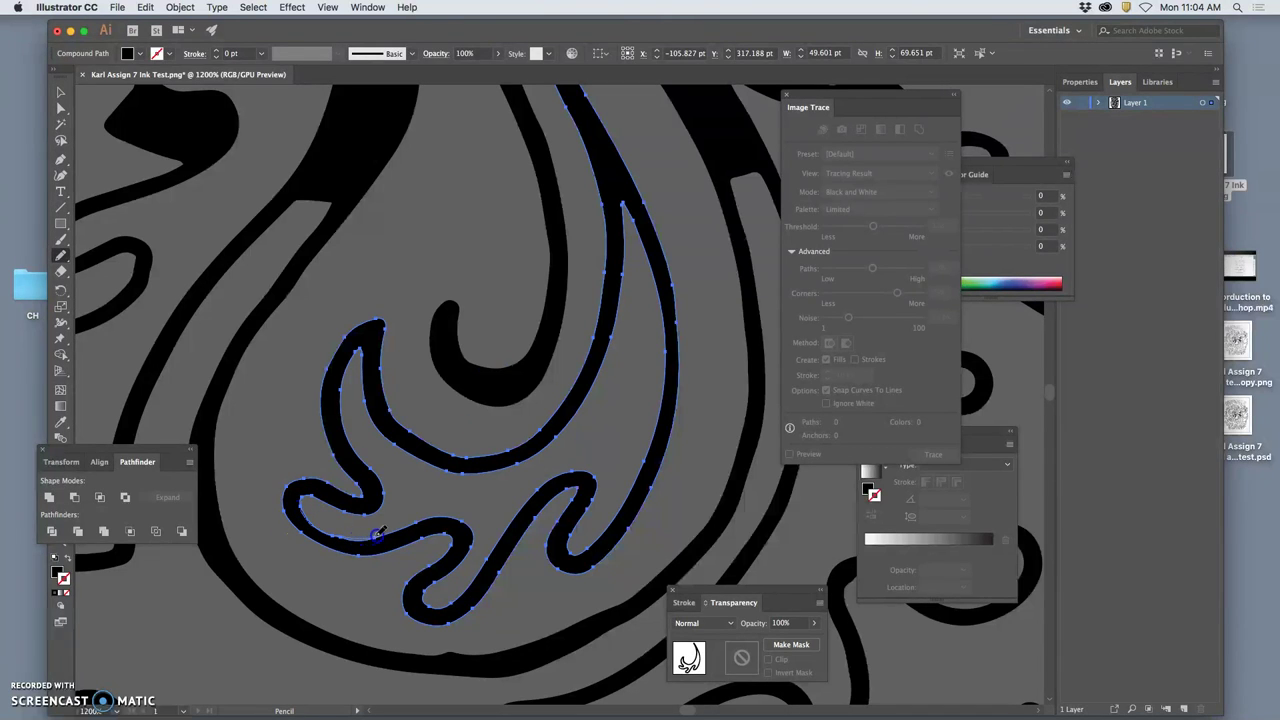
left_click_drag(420, 515, 397, 583)
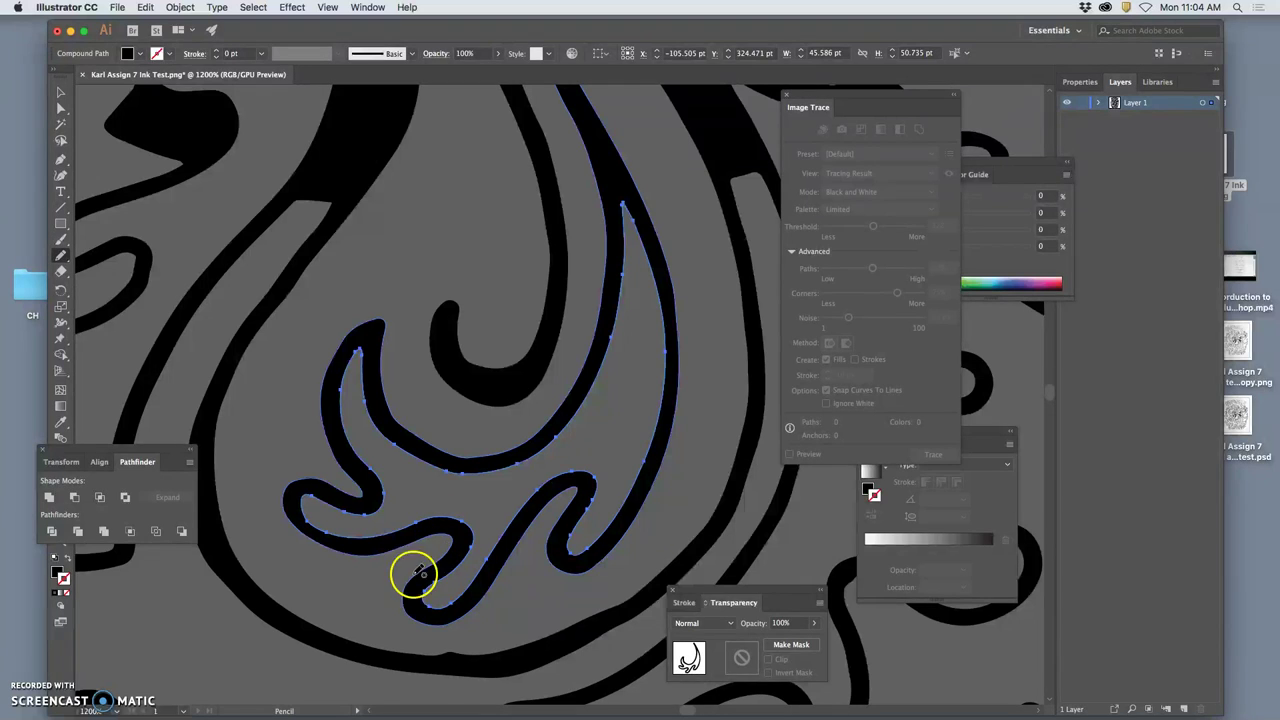
scroll(400, 580, "down", 4)
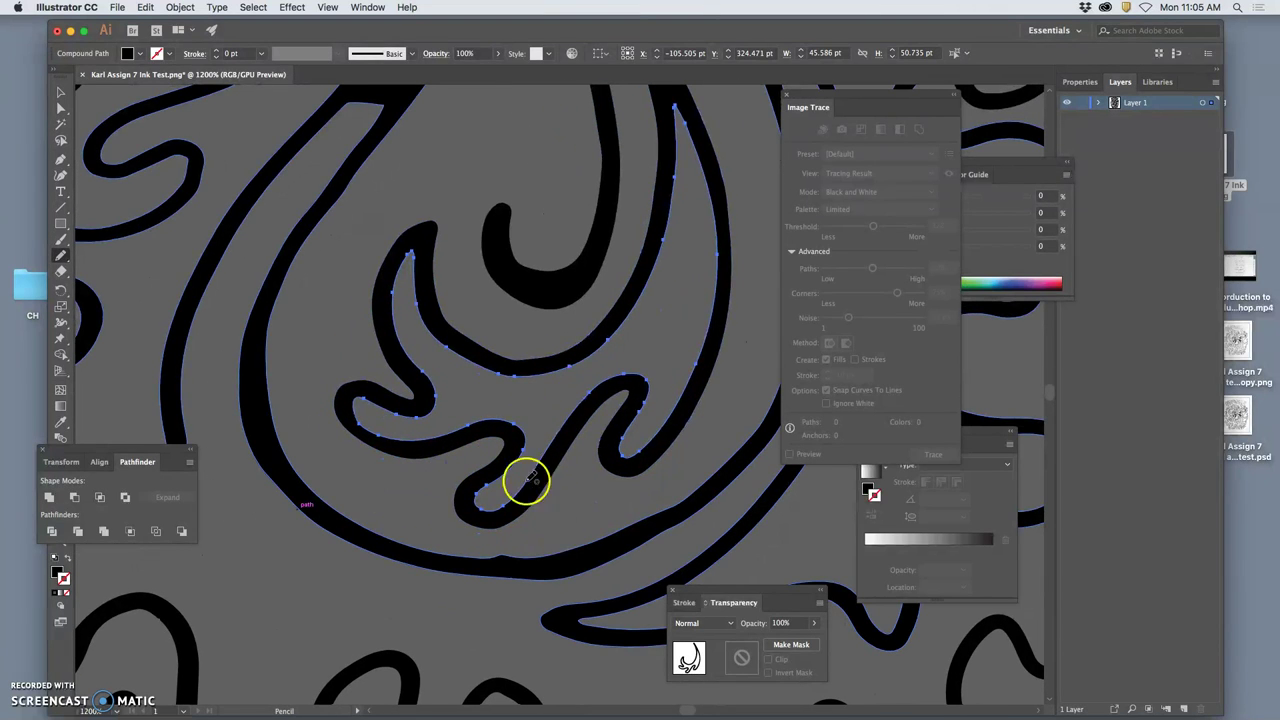
Select the outer curved band and redraw its lower edge leftward past the notch.
left_click(505, 562)
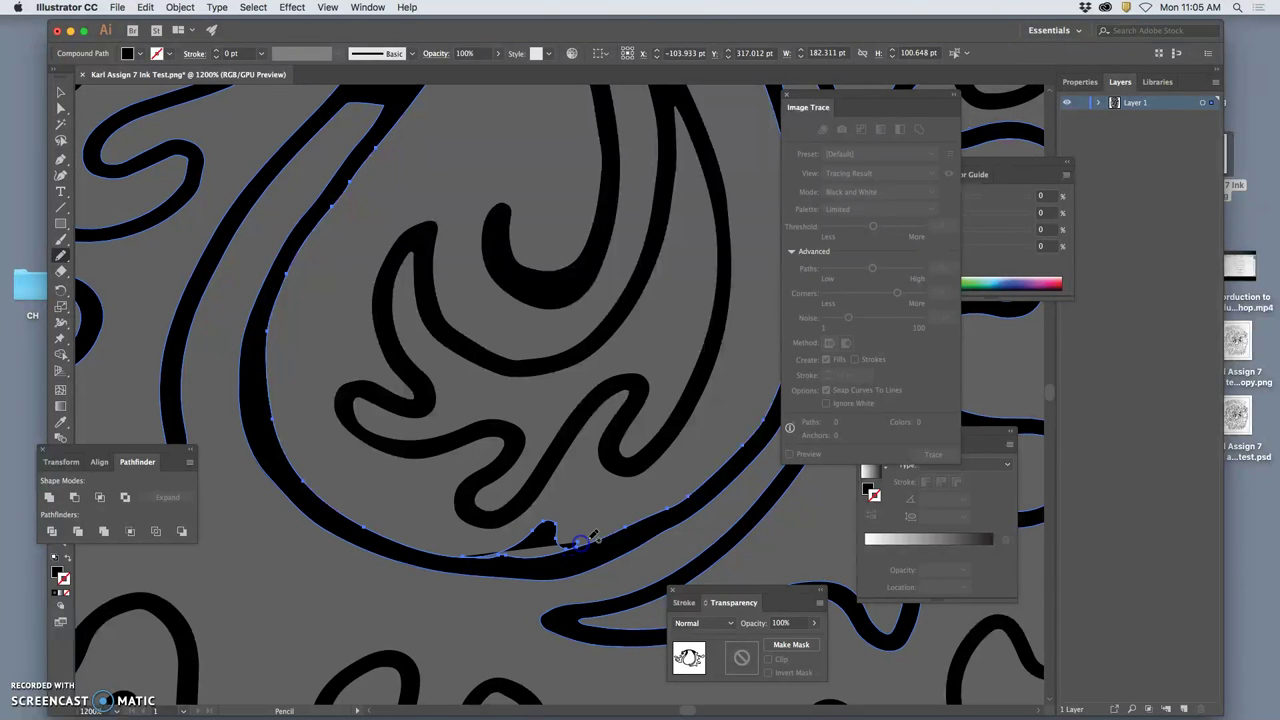
left_click_drag(608, 549, 466, 556)
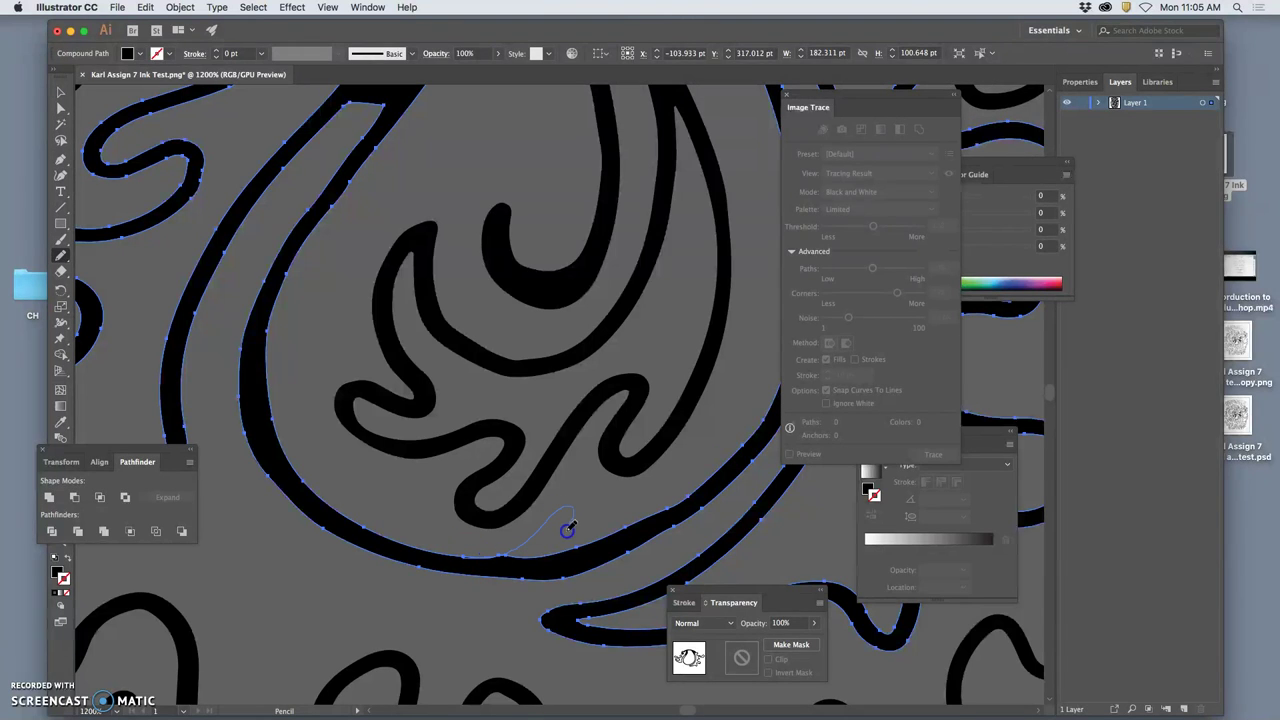
left_click_drag(571, 617, 569, 517)
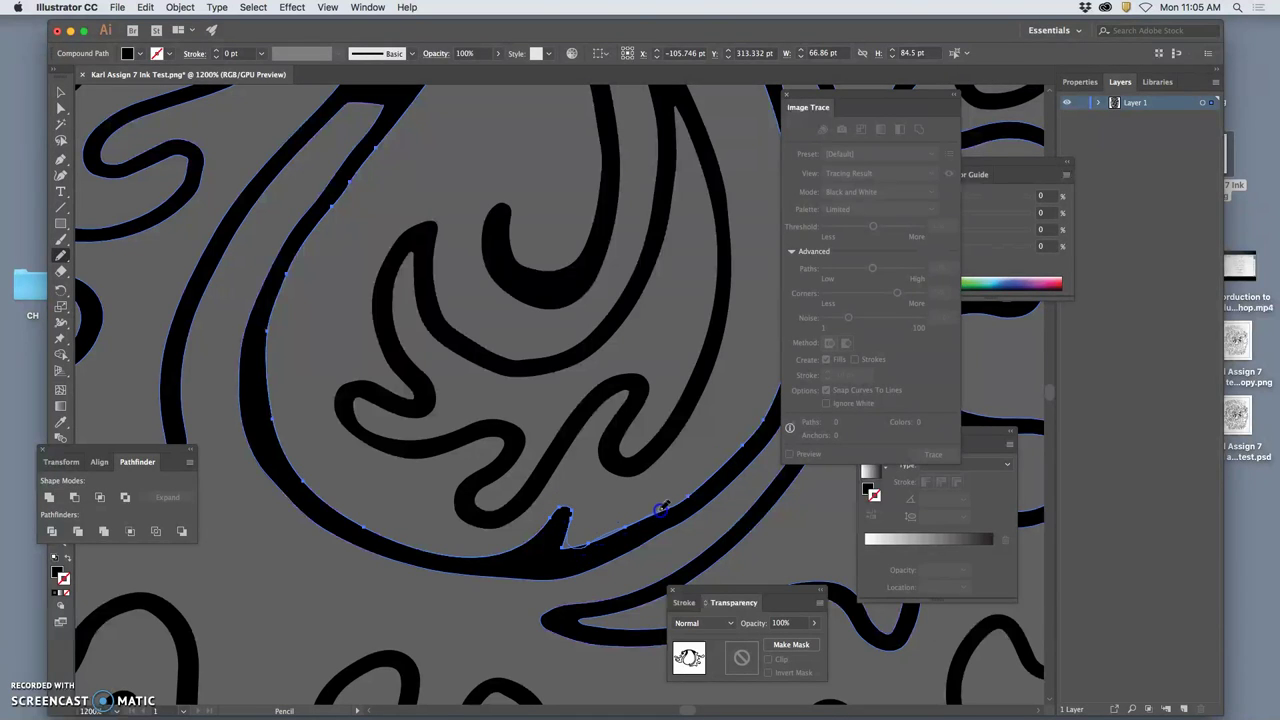
mouse_move(600, 608)
left_mouse_down()
mouse_move(389, 583)
mouse_move(413, 563)
left_mouse_up()
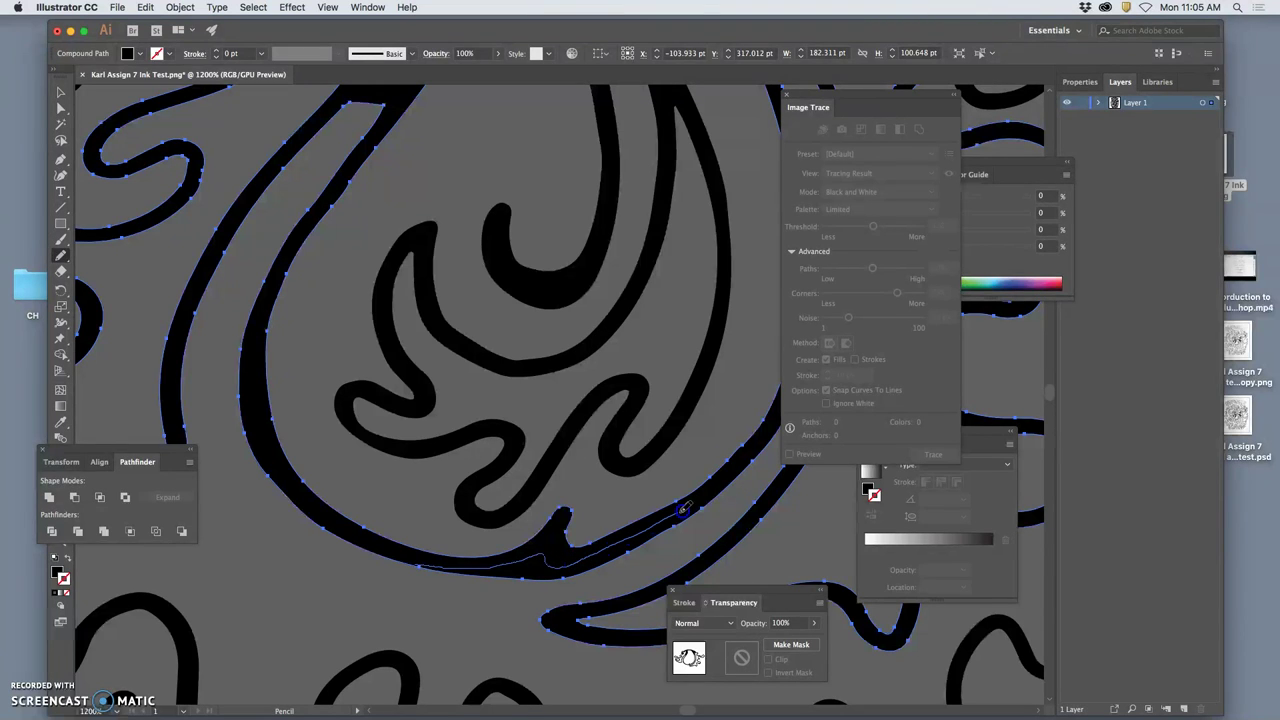
mouse_move(643, 523)
left_mouse_down()
mouse_move(430, 573)
mouse_move(527, 555)
left_mouse_up()
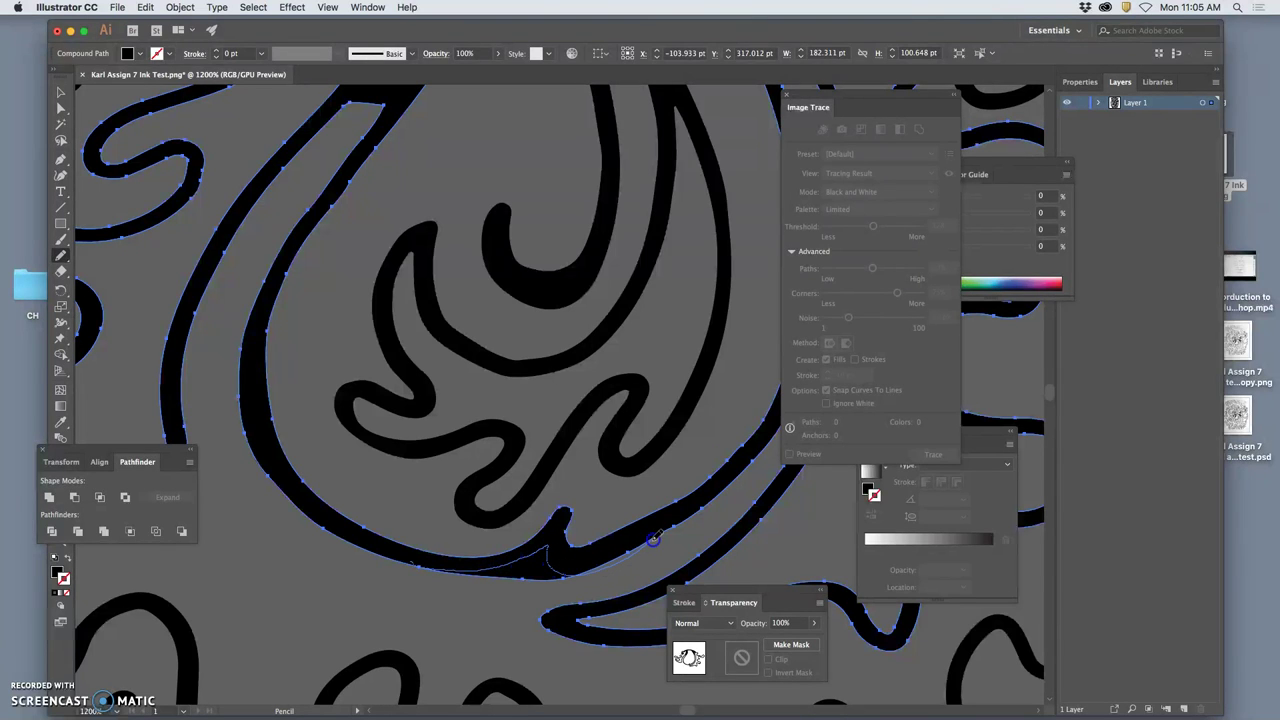
left_click_drag(652, 539, 670, 525)
mouse_move(586, 571)
left_mouse_down()
mouse_move(553, 500)
mouse_move(491, 506)
left_mouse_up()
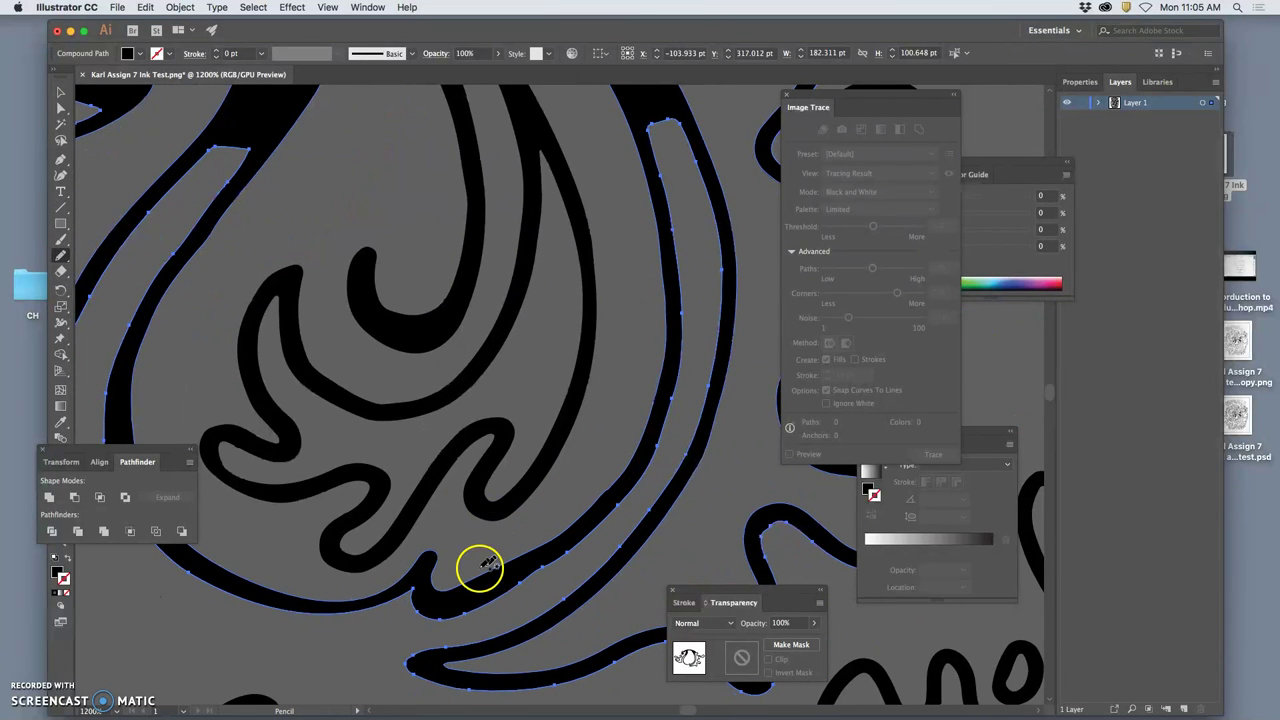
Redraw the band's notch, inner edge and outer edge with the Pencil.
mouse_move(480, 567)
left_mouse_down()
mouse_move(443, 580)
mouse_move(471, 571)
left_mouse_up()
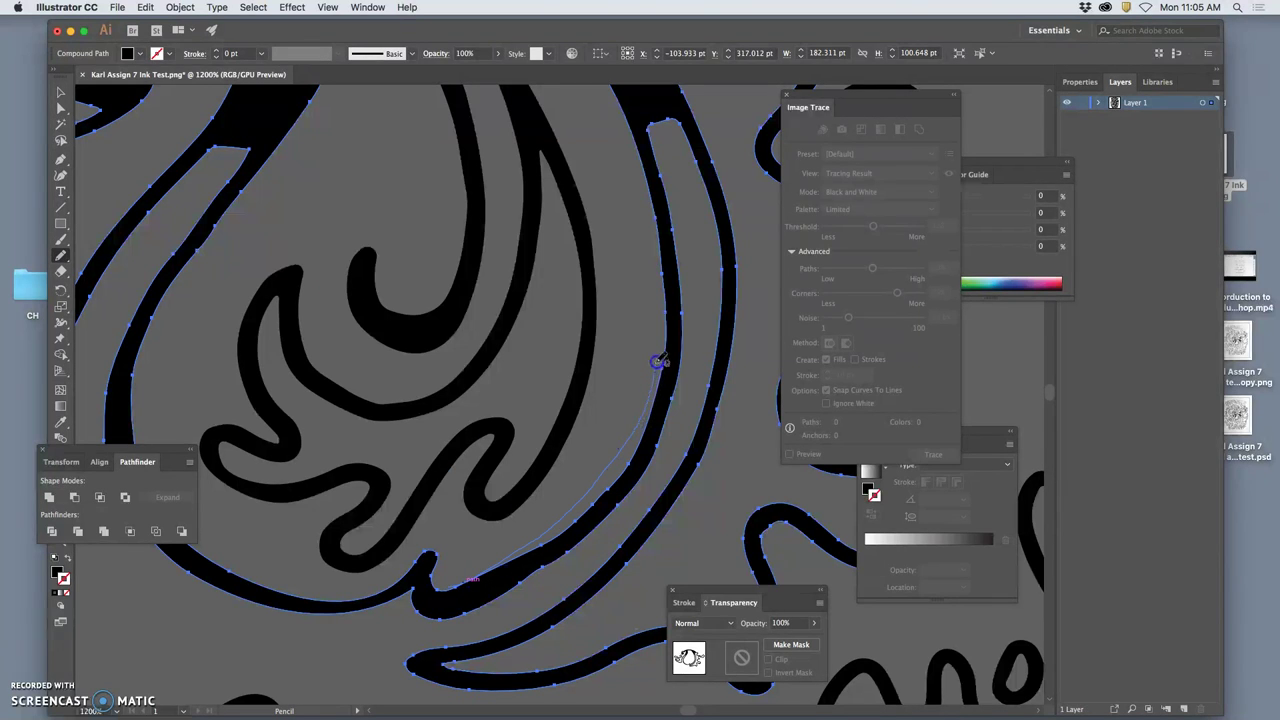
left_click_drag(659, 362, 666, 257)
left_click_drag(659, 355, 597, 483)
left_click_drag(540, 545, 541, 546)
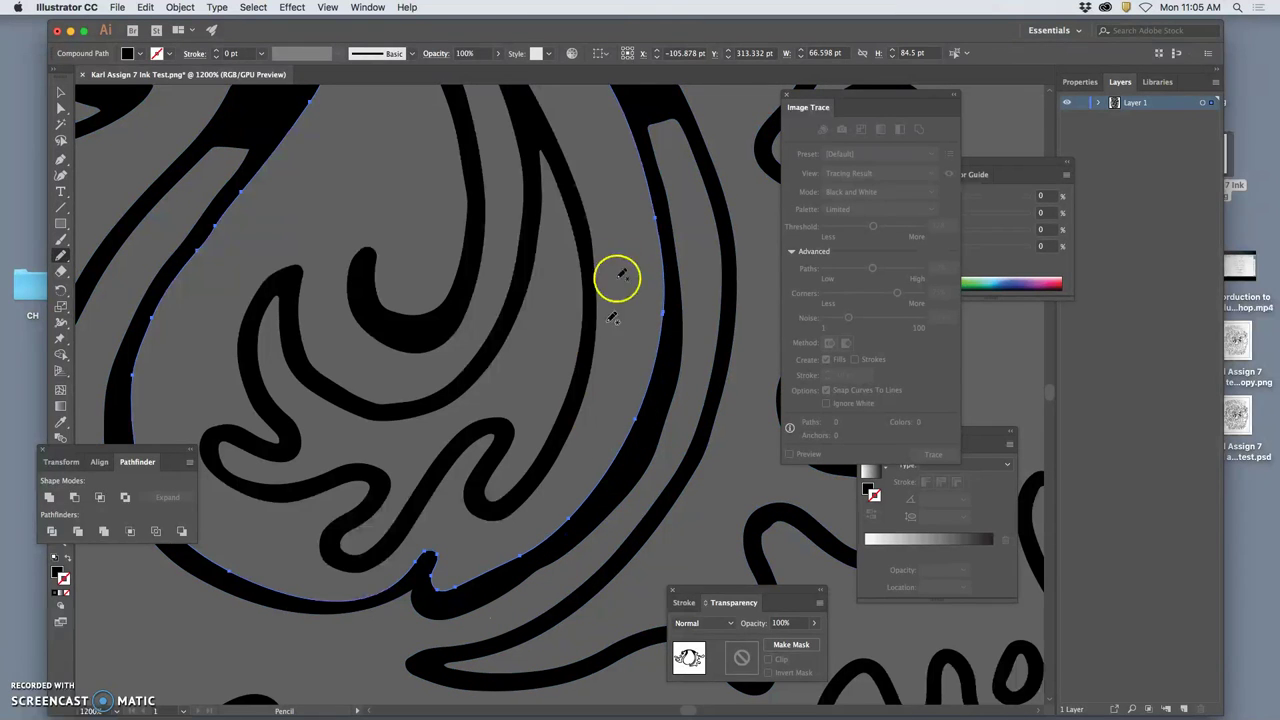
left_click(660, 383, "super")
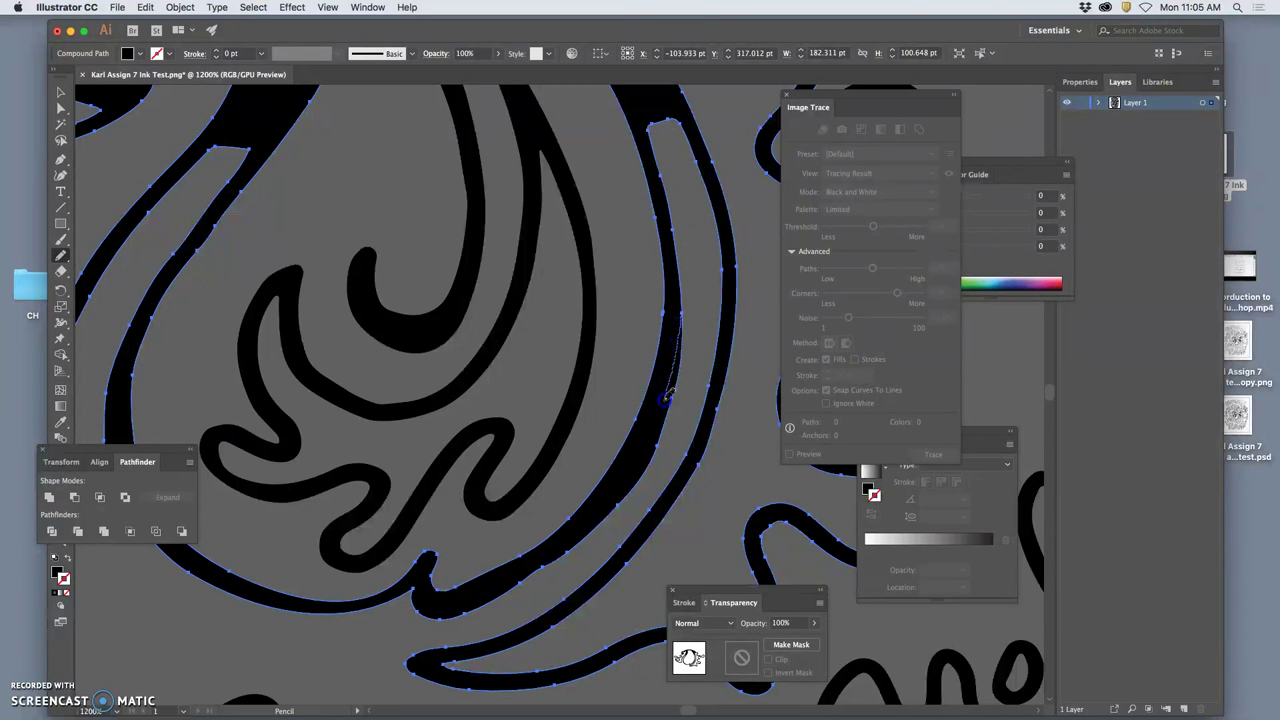
left_click_drag(631, 486, 558, 570)
left_click_drag(463, 613, 459, 612)
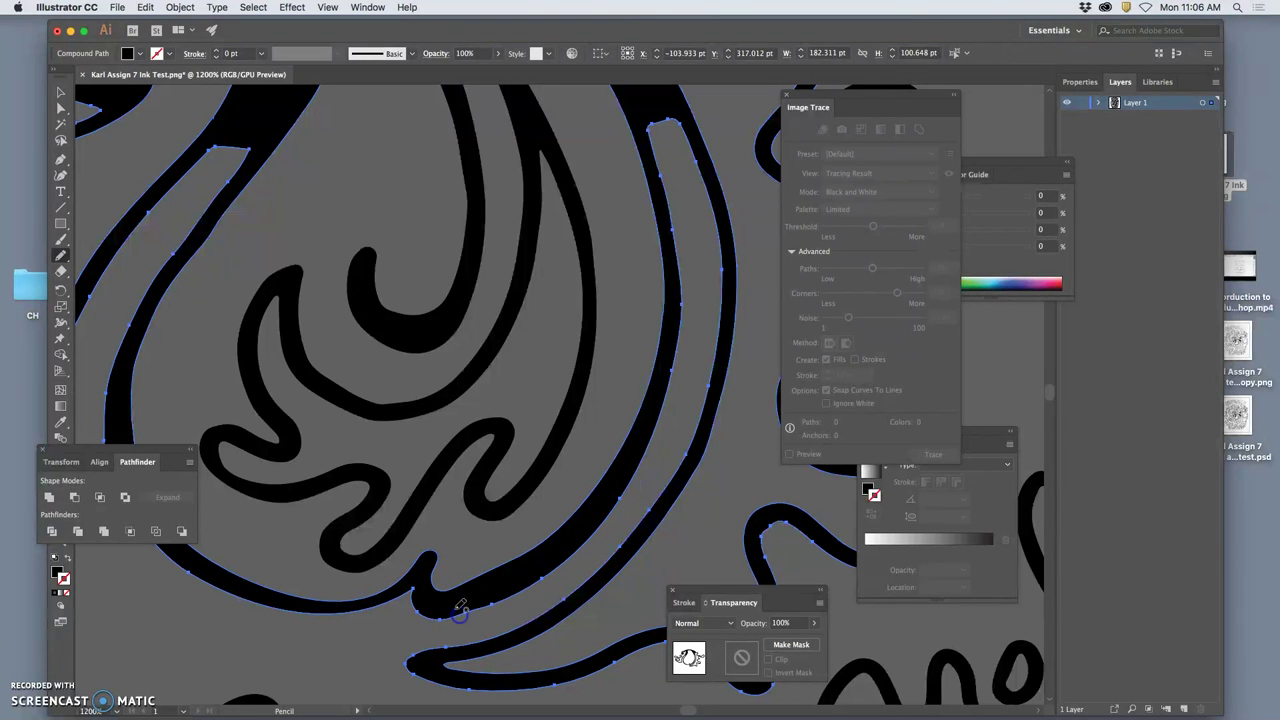
Run the Smooth Tool over the band's inner edge and the swirl's lower-right path.
left_click(66, 259)
left_click(122, 287)
mouse_move(681, 310)
left_mouse_down()
mouse_move(643, 471)
mouse_move(437, 611)
left_mouse_up()
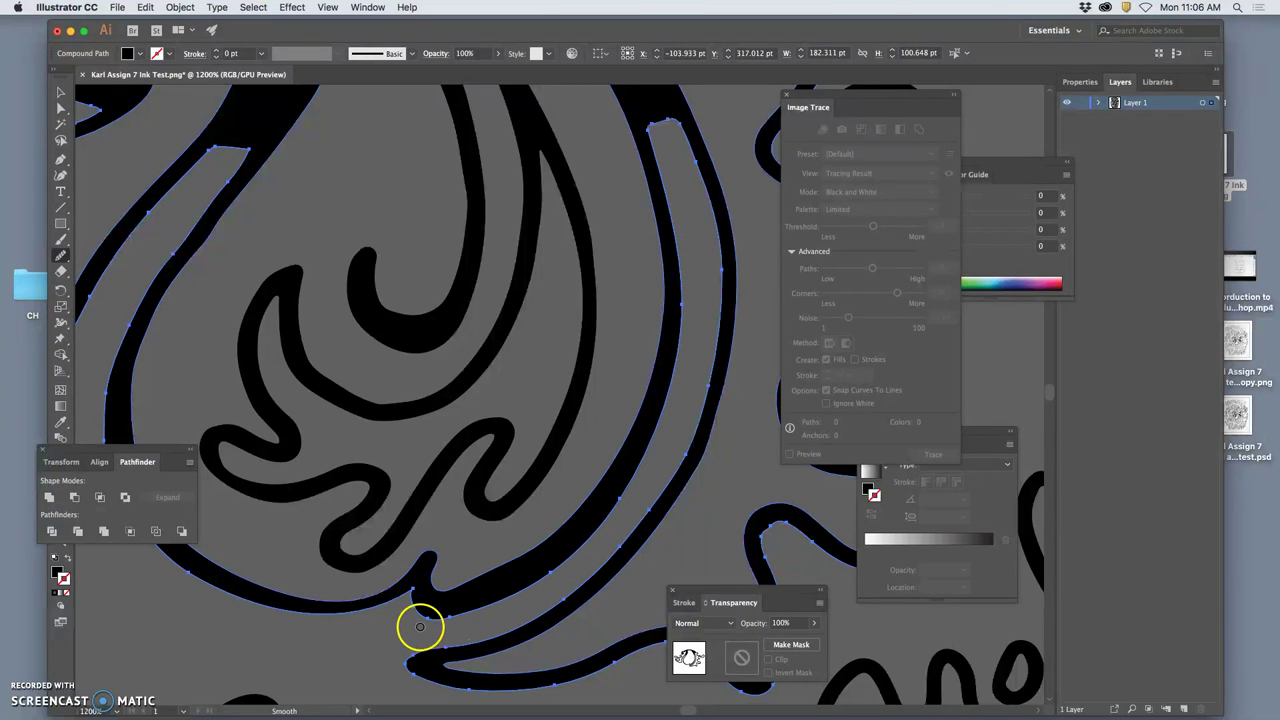
key("super+minus")
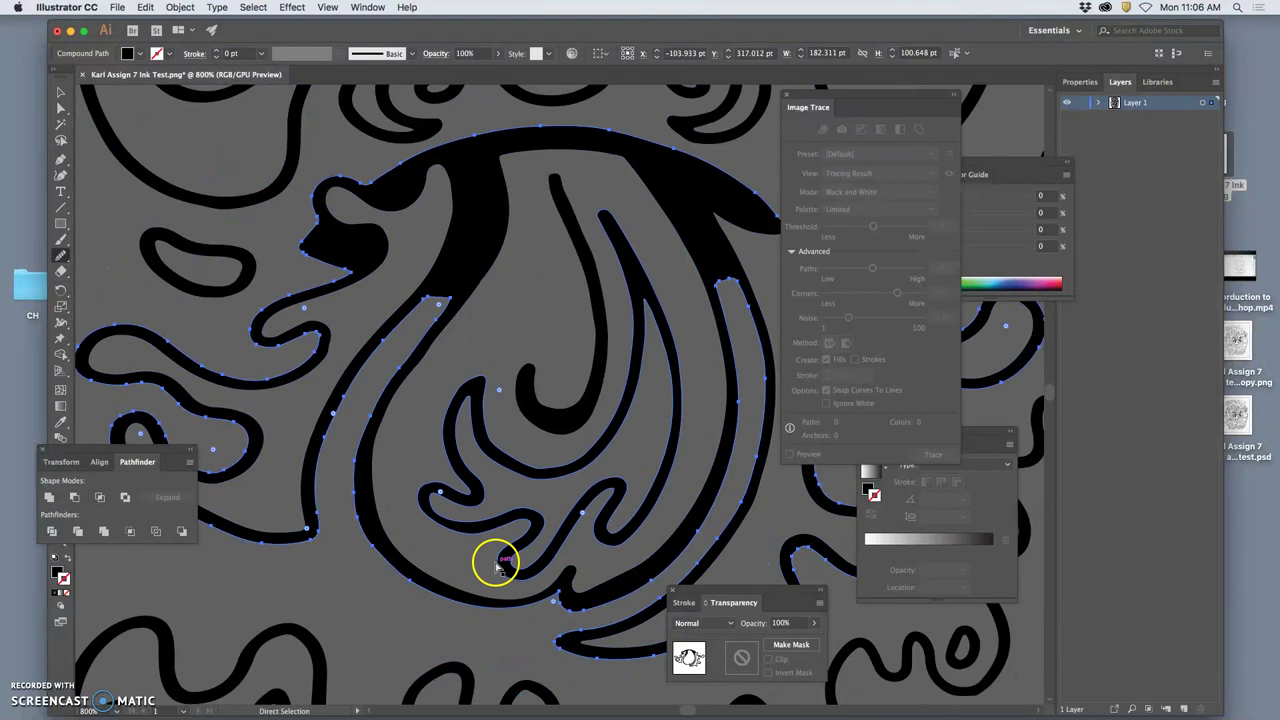
key("super+minus")
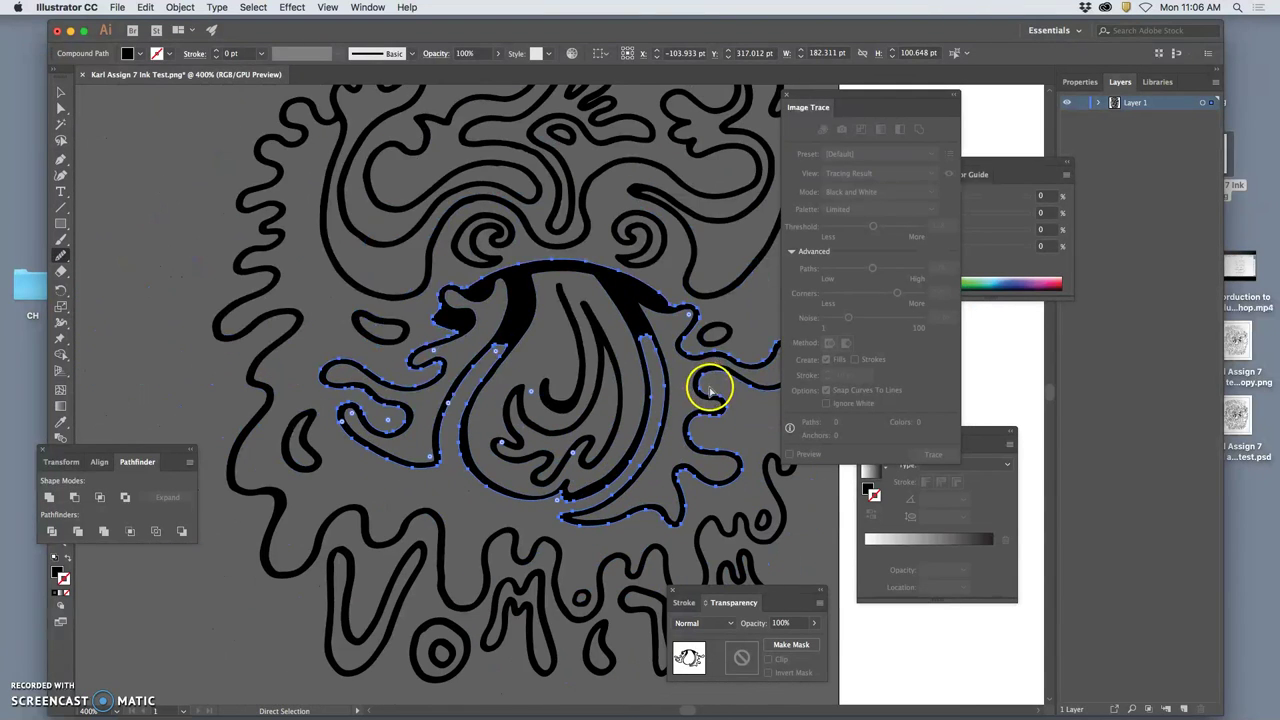
key("super+minus")
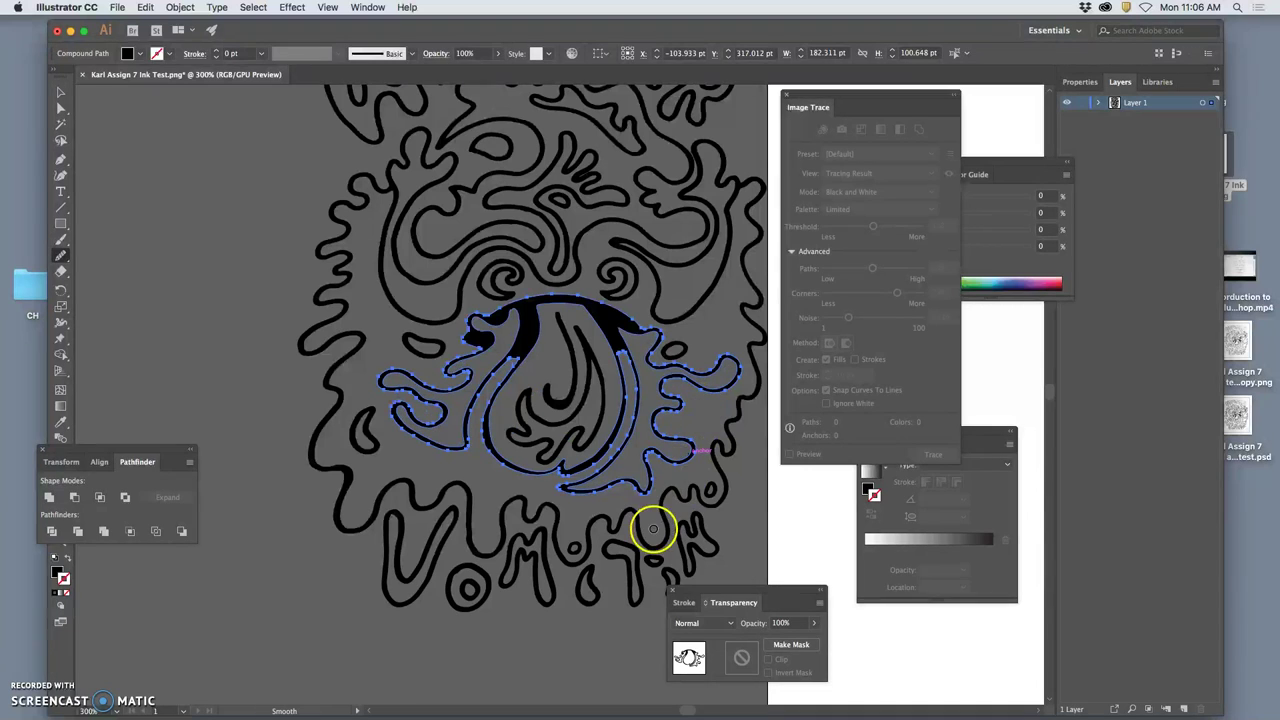
left_click_drag(641, 485, 566, 515)
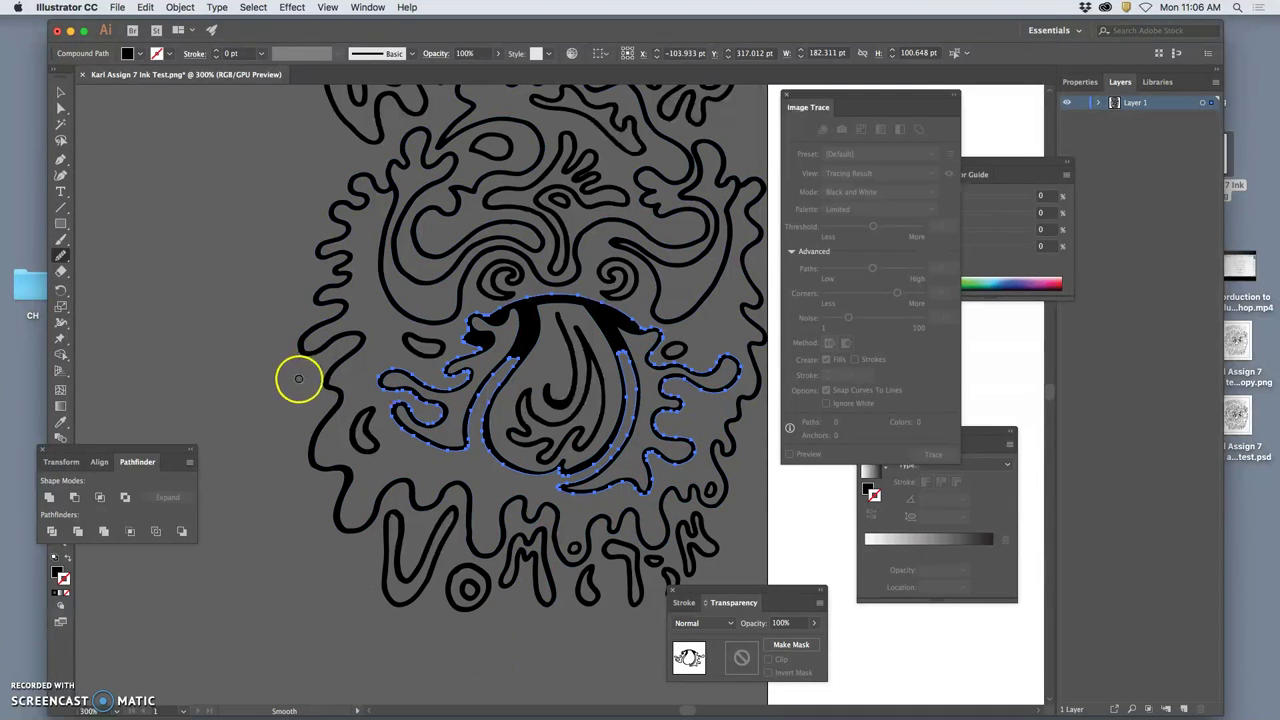
Select the long wavy outline on the left, then pan down to the lettering.
key("a")
left_click(292, 411)
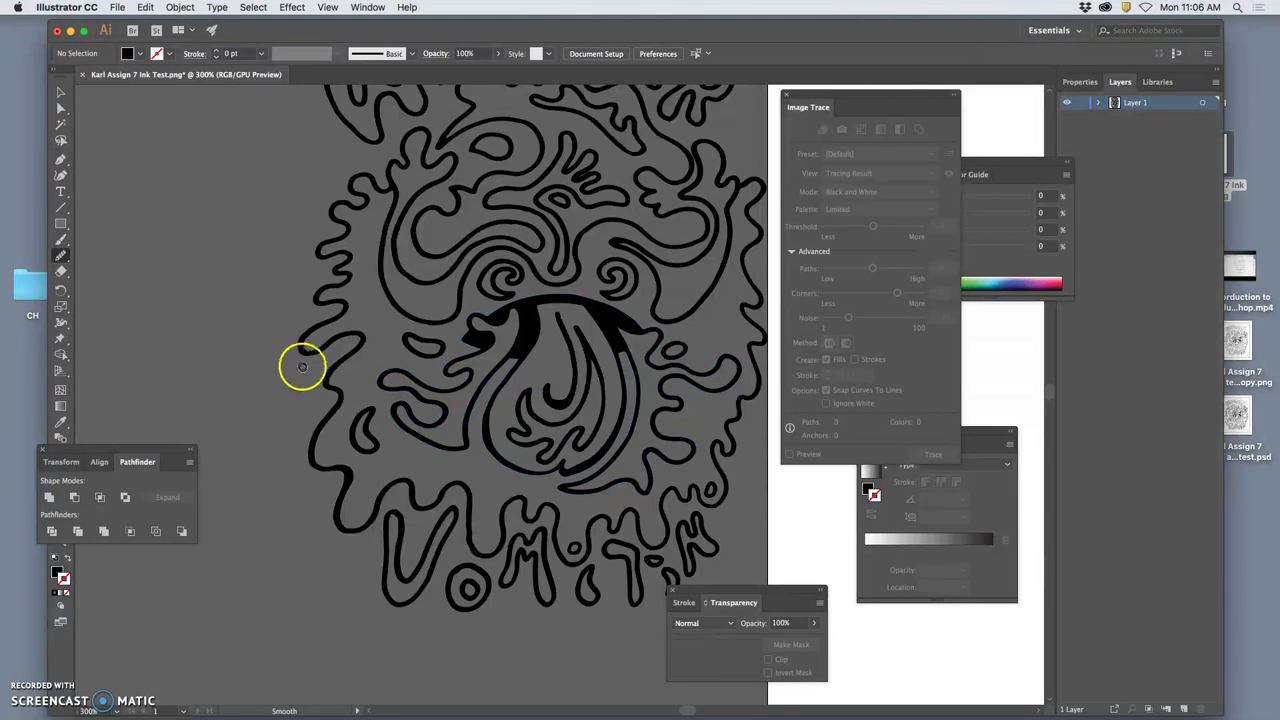
scroll(302, 366, "up", 1)
scroll(310, 380, "up", 3)
scroll(250, 380, "up", 2)
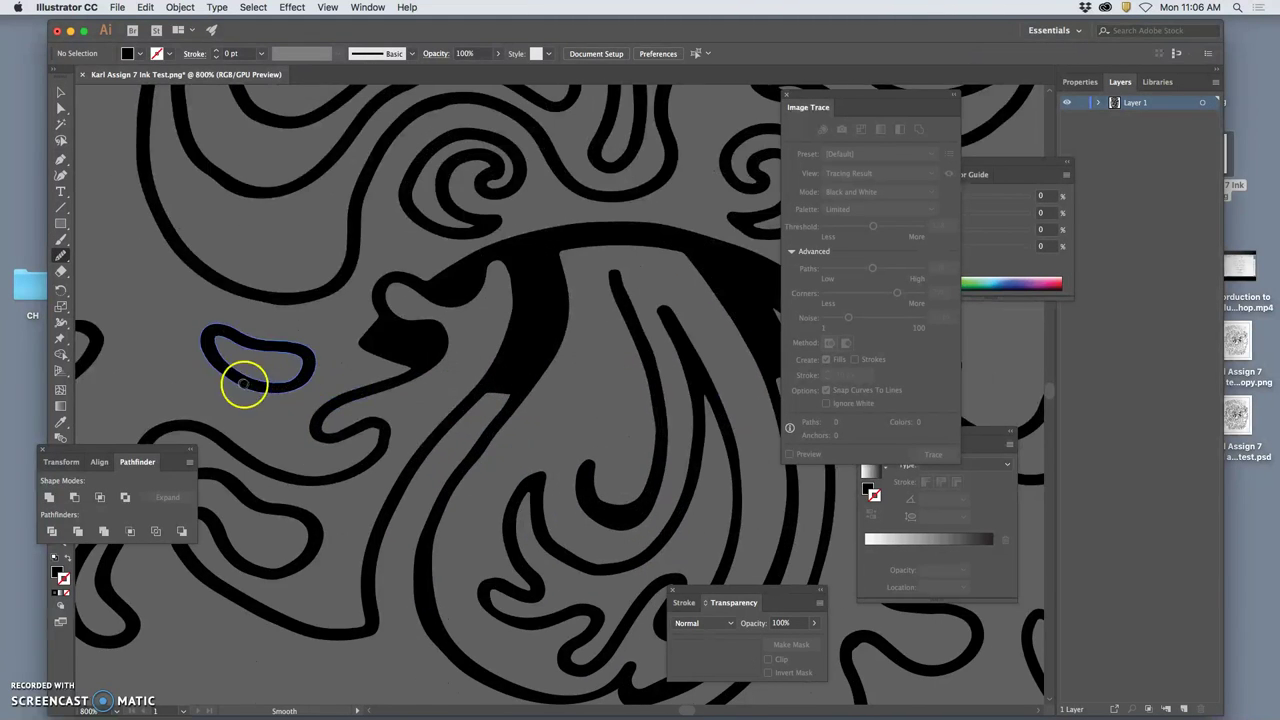
scroll(491, 354, "left", 3)
scroll(491, 380, "left", 3)
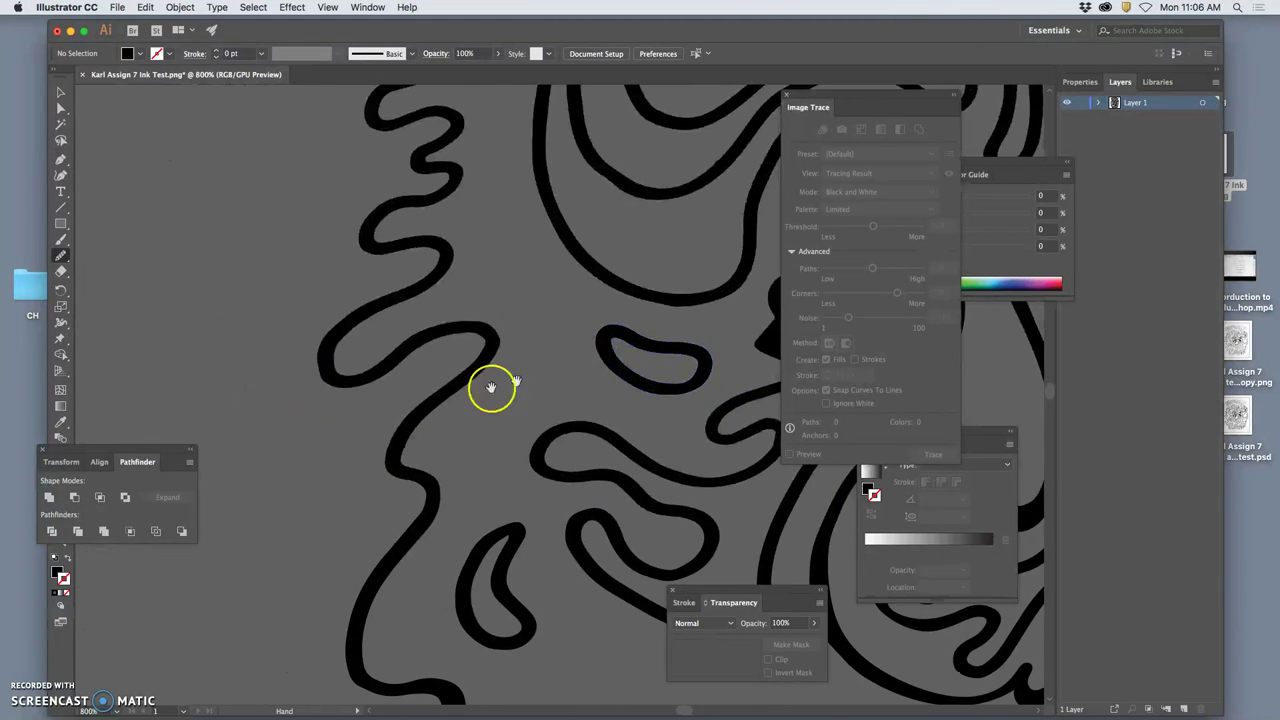
left_click(324, 334)
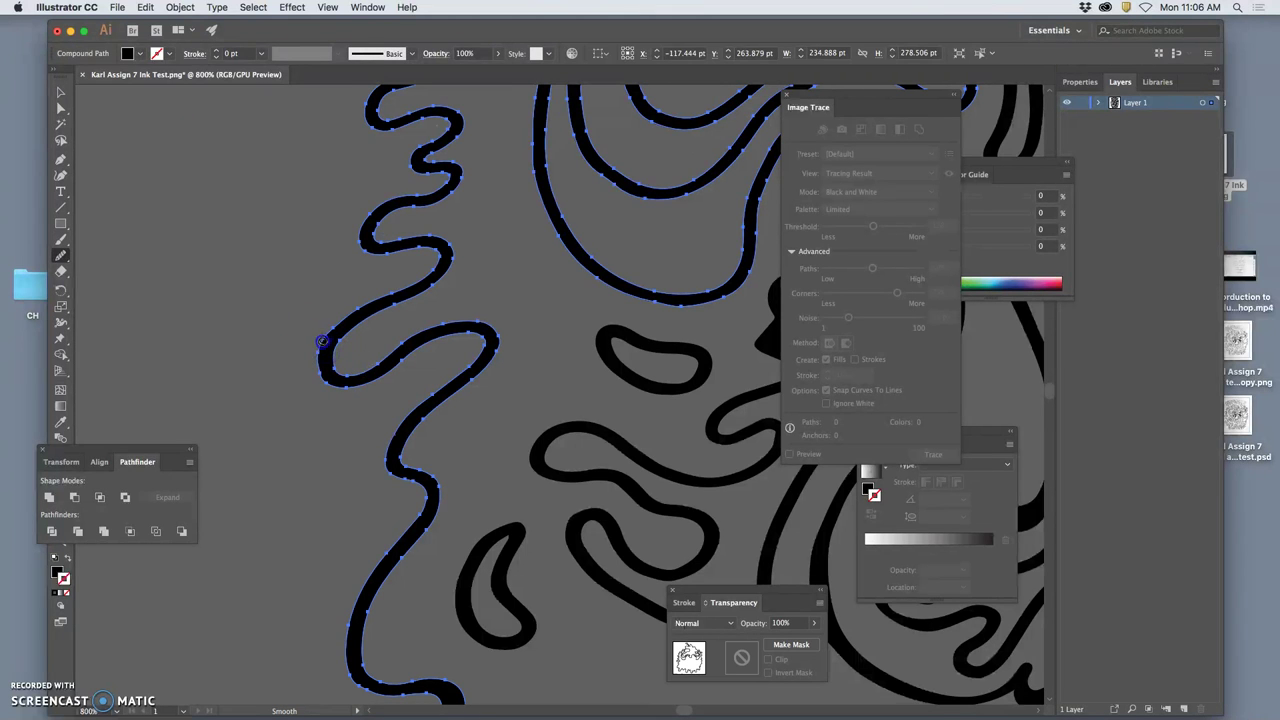
left_click_drag(571, 534, 414, 354)
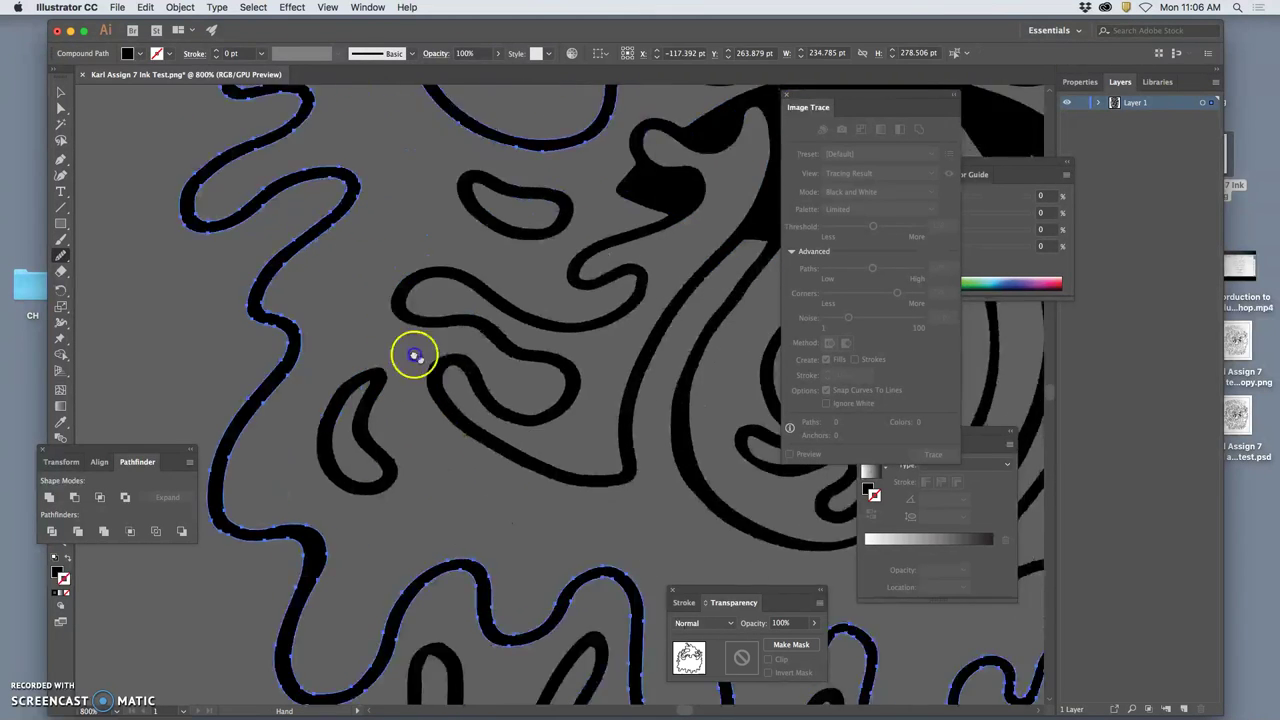
left_click_drag(534, 411, 385, 266)
scroll(395, 280, "down", 3)
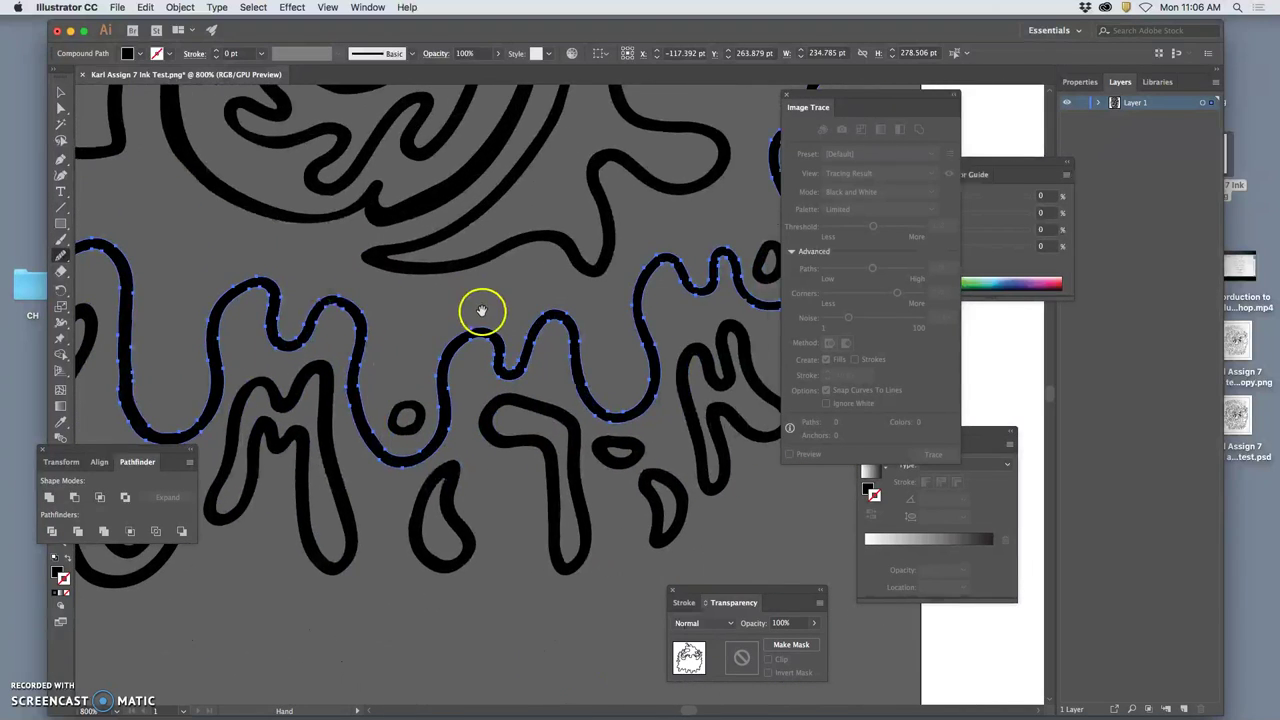
scroll(470, 305, "down", 3)
Smooth the lettering ring's outer edge and inner hole, then pick the small o loop.
key("a")
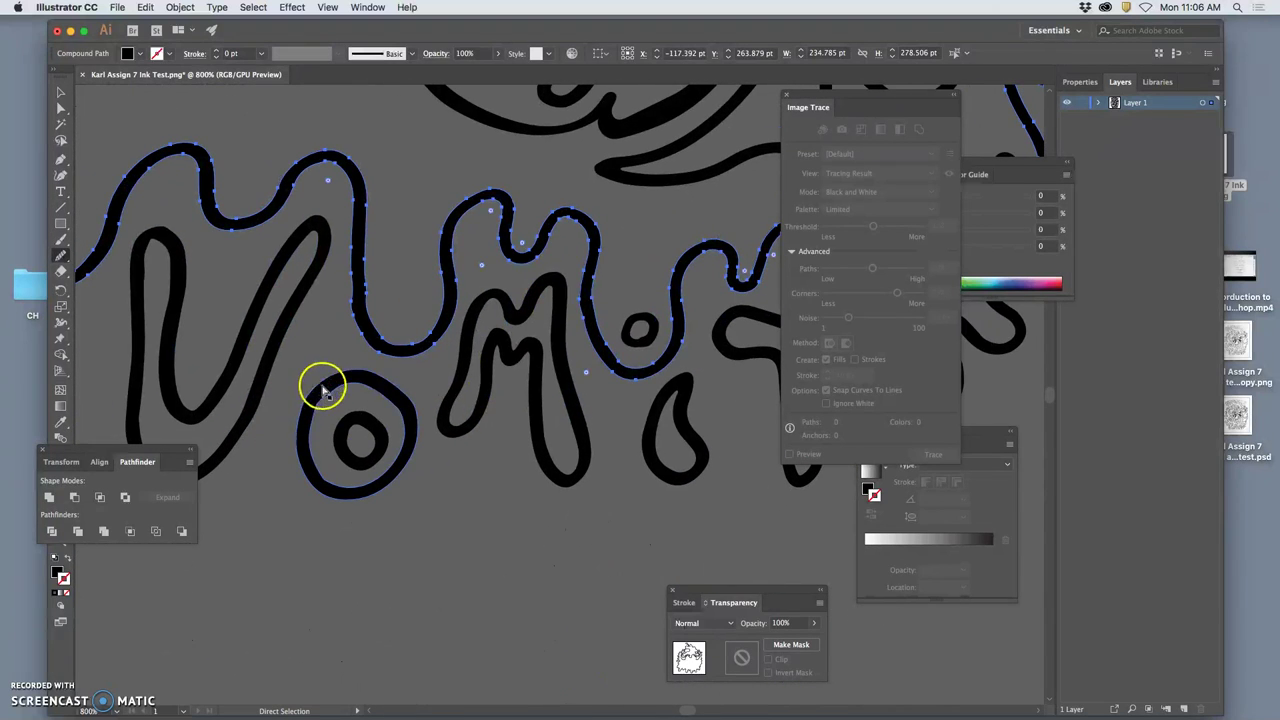
left_click(328, 388)
left_click_drag(335, 398, 309, 429)
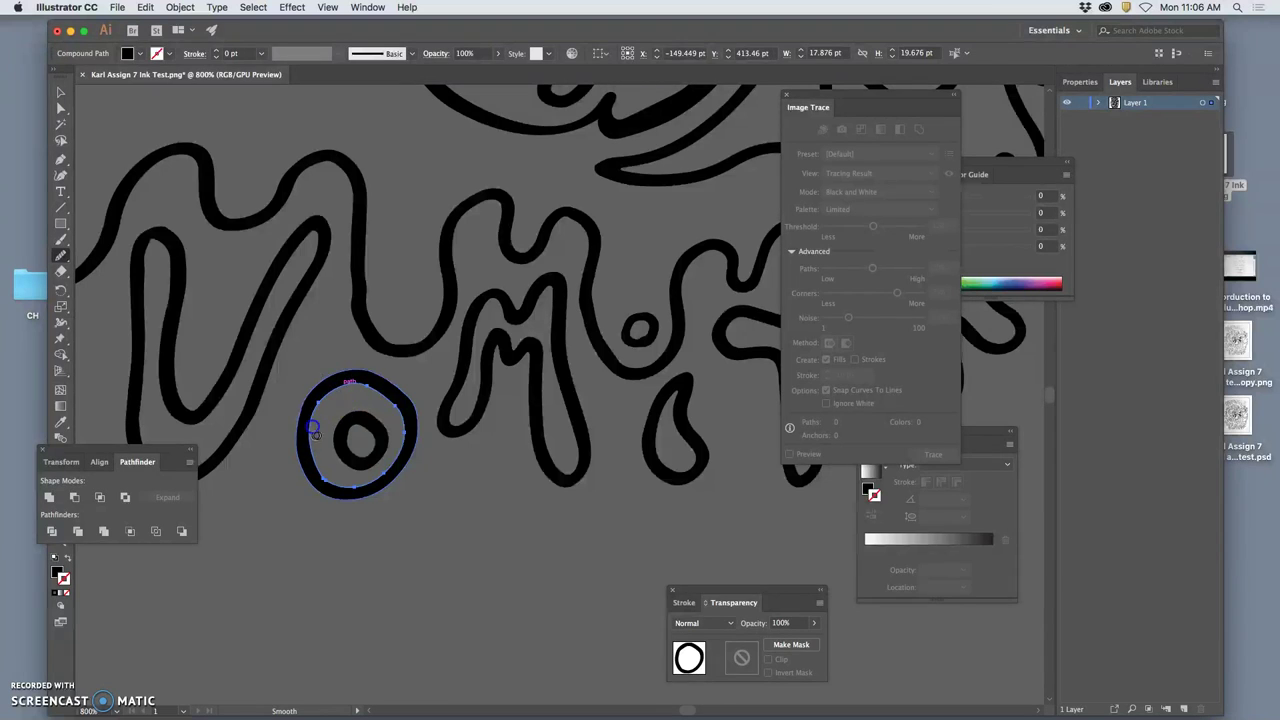
left_click(348, 434)
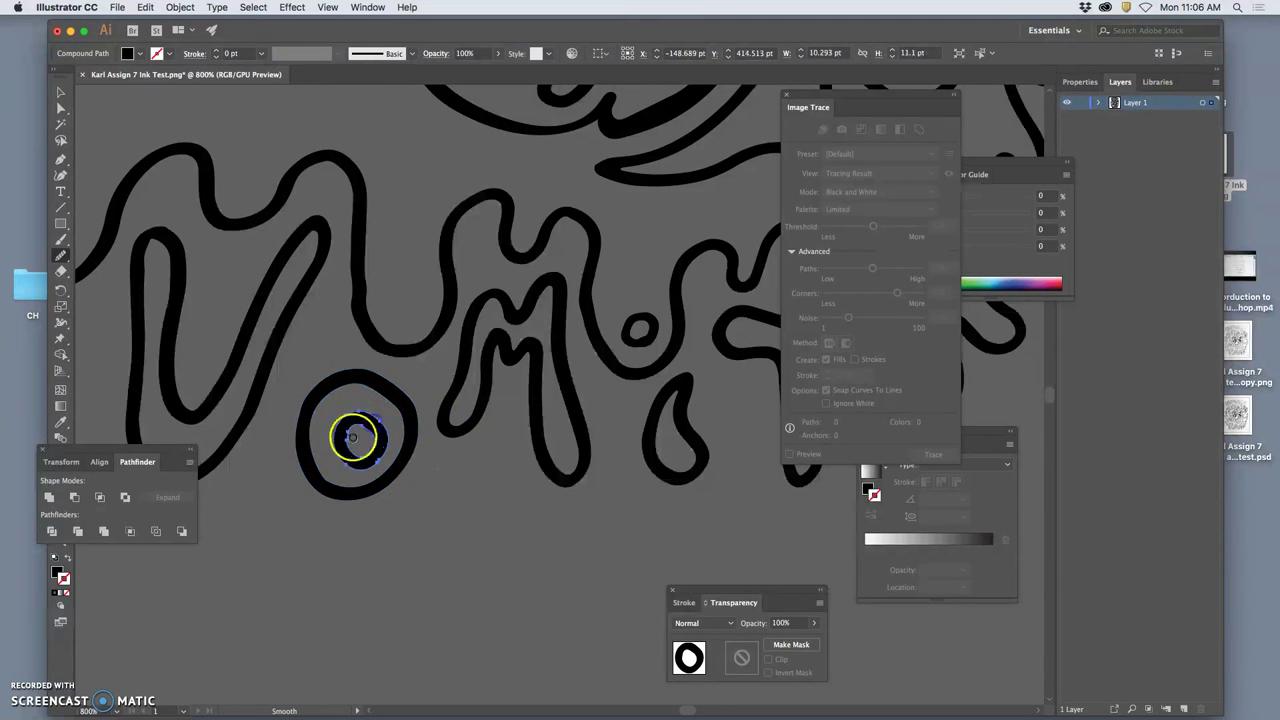
left_click(459, 489)
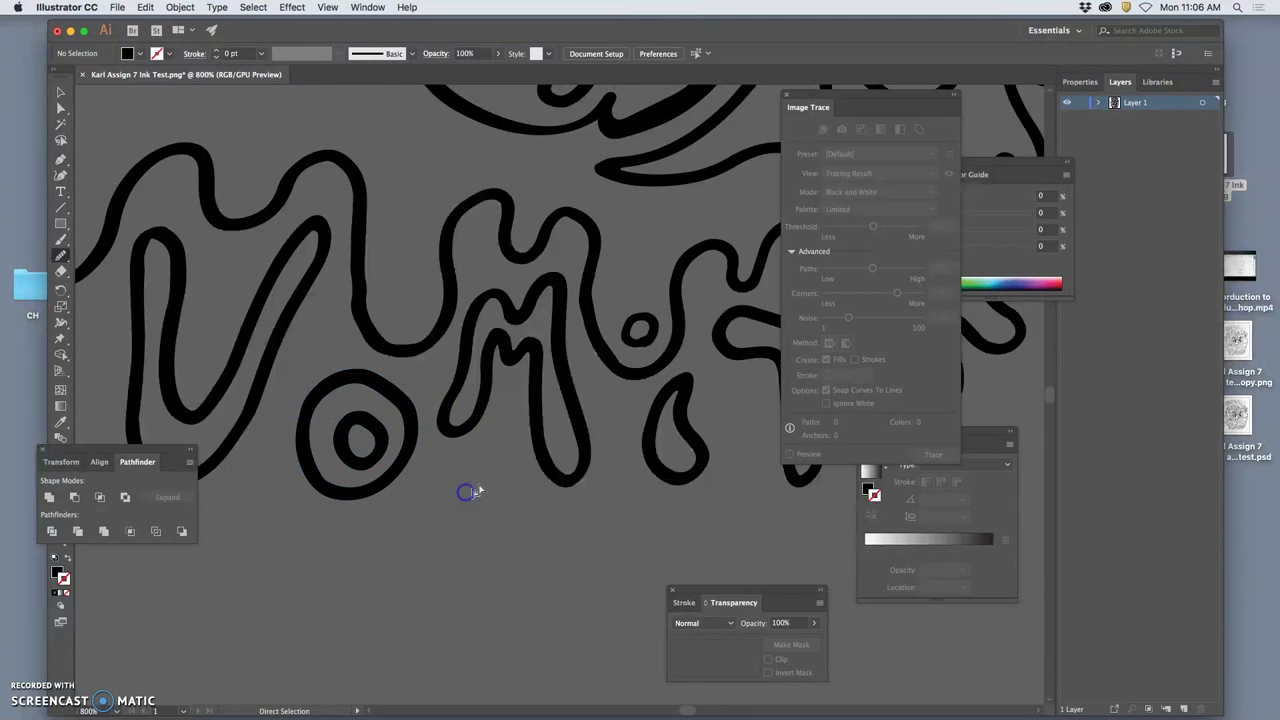
key("a")
left_click(645, 340)
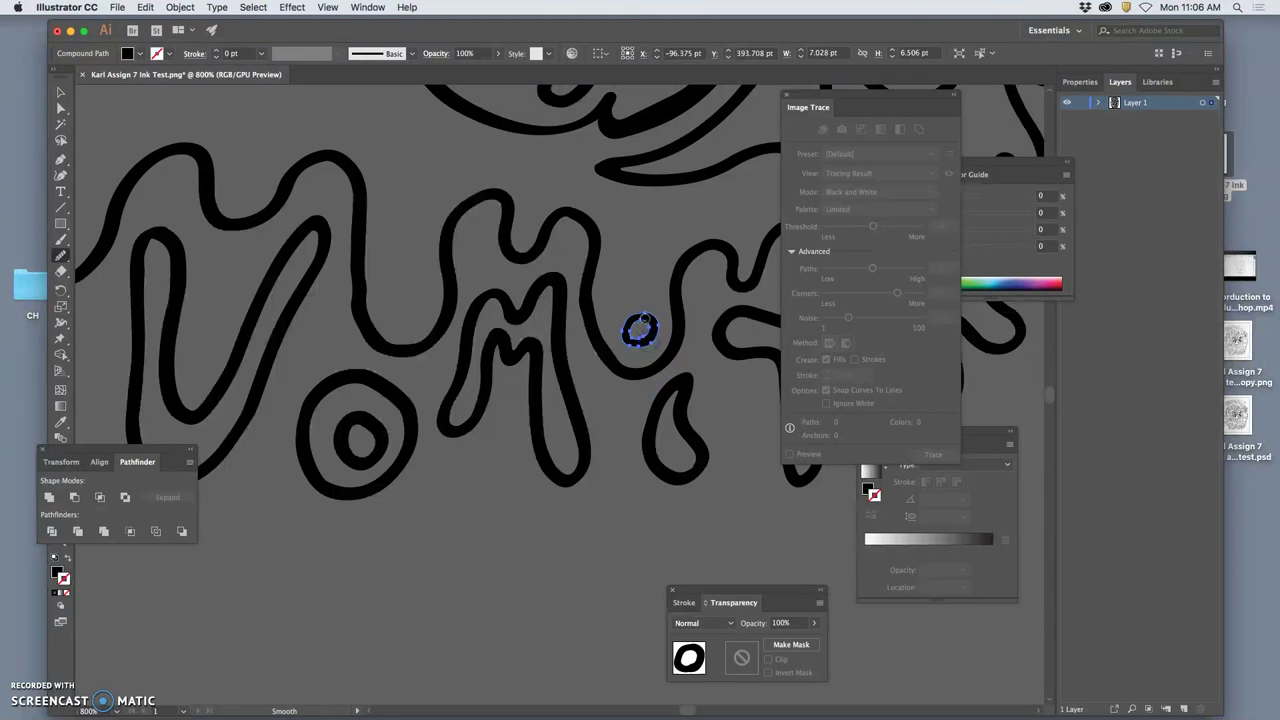
Smooth the top of the small blob below the lettering.
key("a")
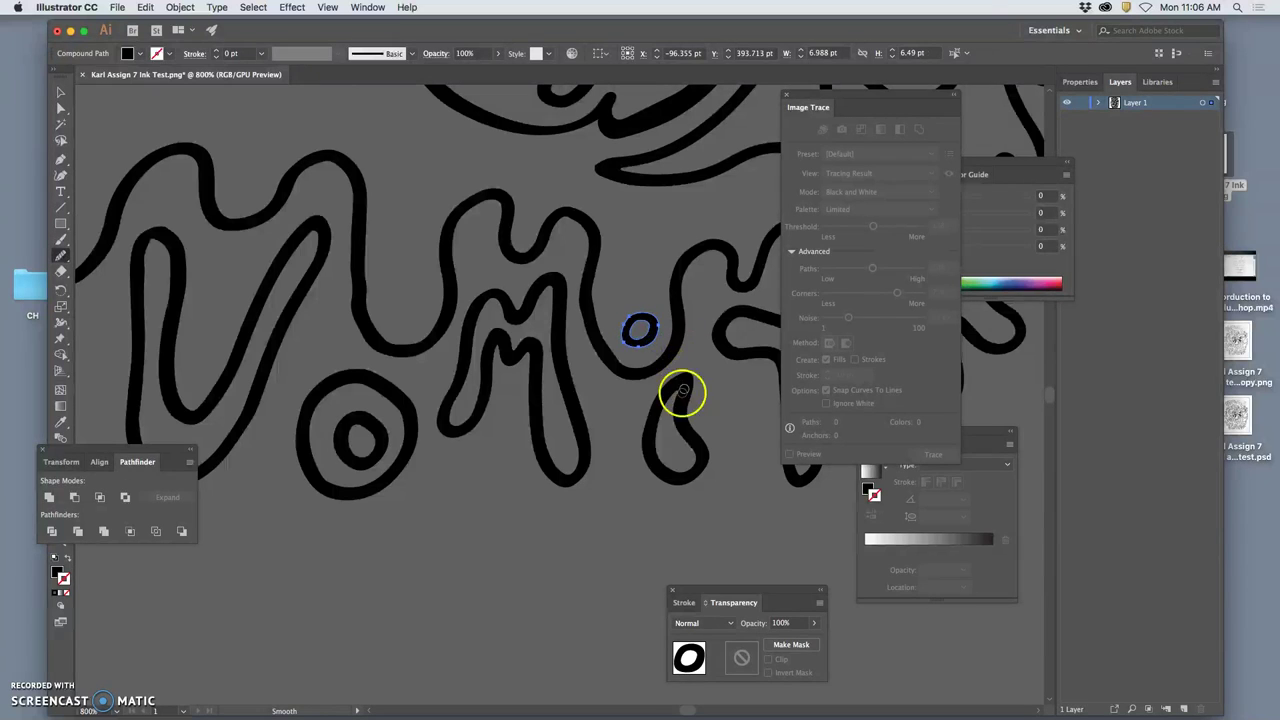
left_click_drag(640, 417, 419, 511)
mouse_move(591, 437)
left_mouse_down()
mouse_move(471, 429)
mouse_move(516, 452)
mouse_move(496, 443)
left_mouse_up()
left_click(525, 447)
left_click(545, 474)
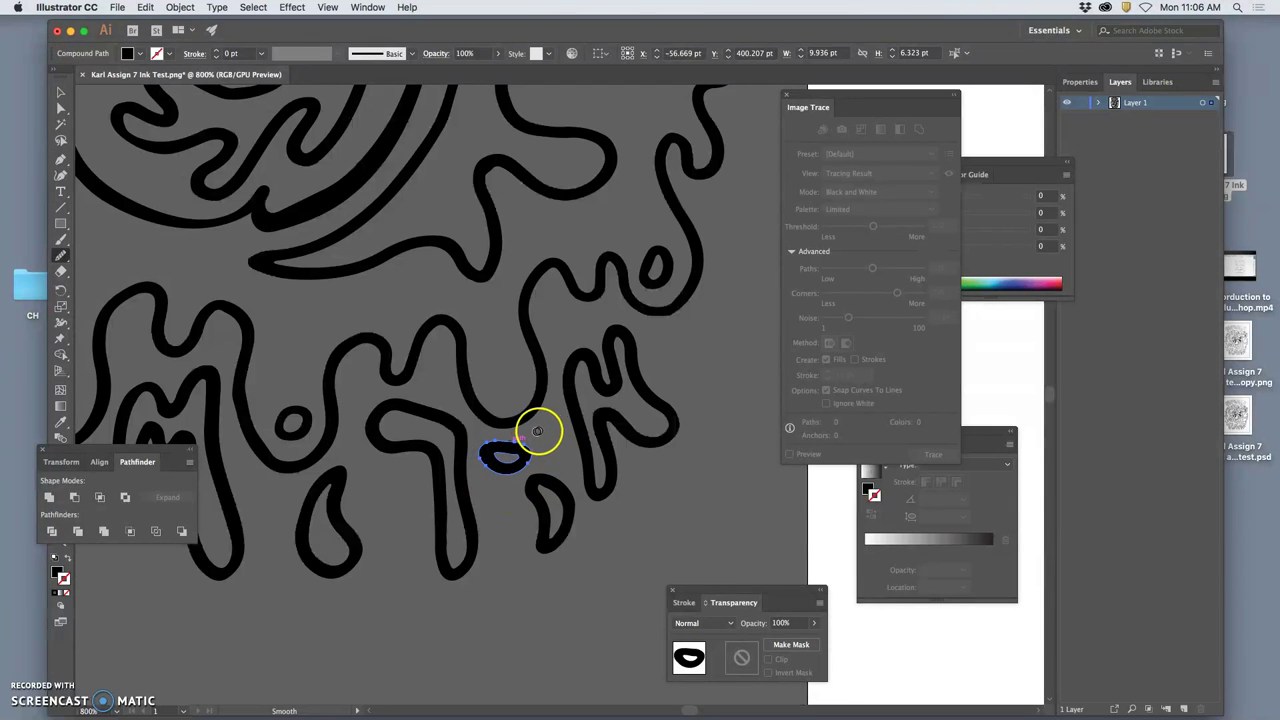
left_click(663, 306)
Redraw part of the branching path's stem near the top with the Pencil.
mouse_move(663, 306)
left_mouse_down()
mouse_move(677, 306)
mouse_move(646, 491)
left_mouse_up()
mouse_move(620, 380)
left_mouse_down()
mouse_move(590, 449)
mouse_move(580, 534)
left_mouse_up()
mouse_move(574, 426)
left_mouse_down()
mouse_move(571, 477)
mouse_move(682, 486)
mouse_move(623, 417)
mouse_move(614, 383)
left_mouse_up()
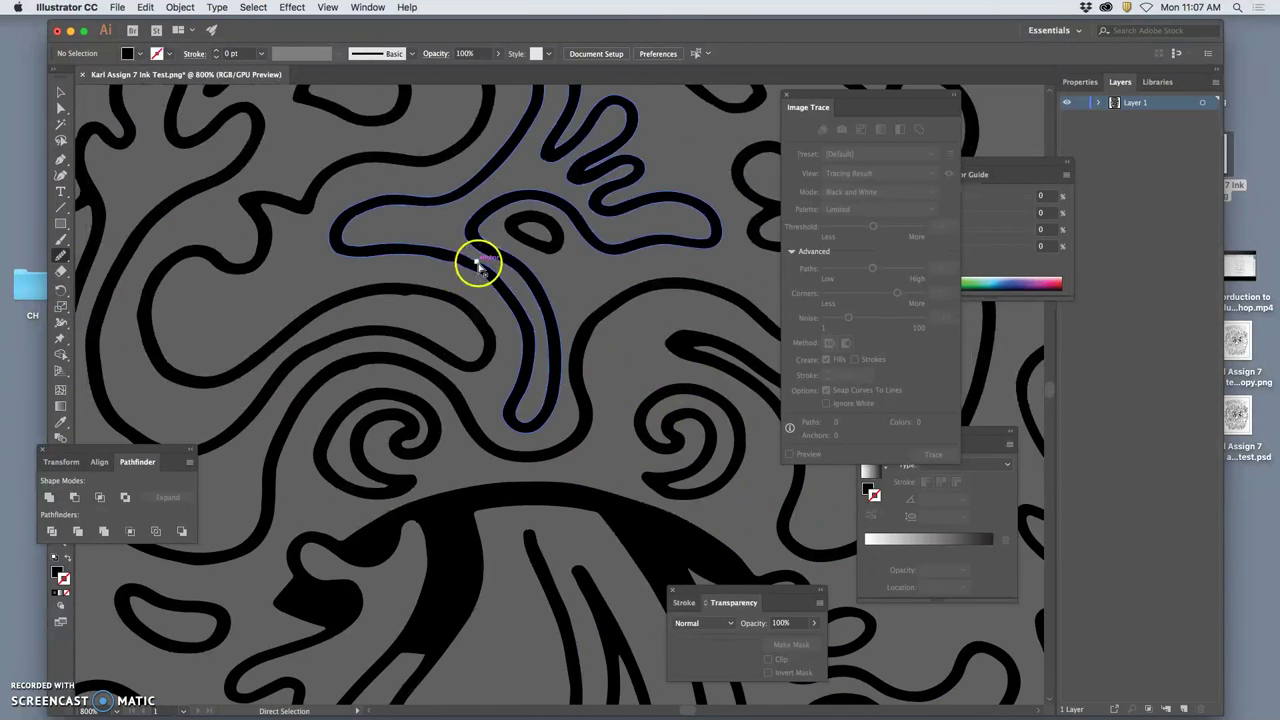
left_click(431, 249)
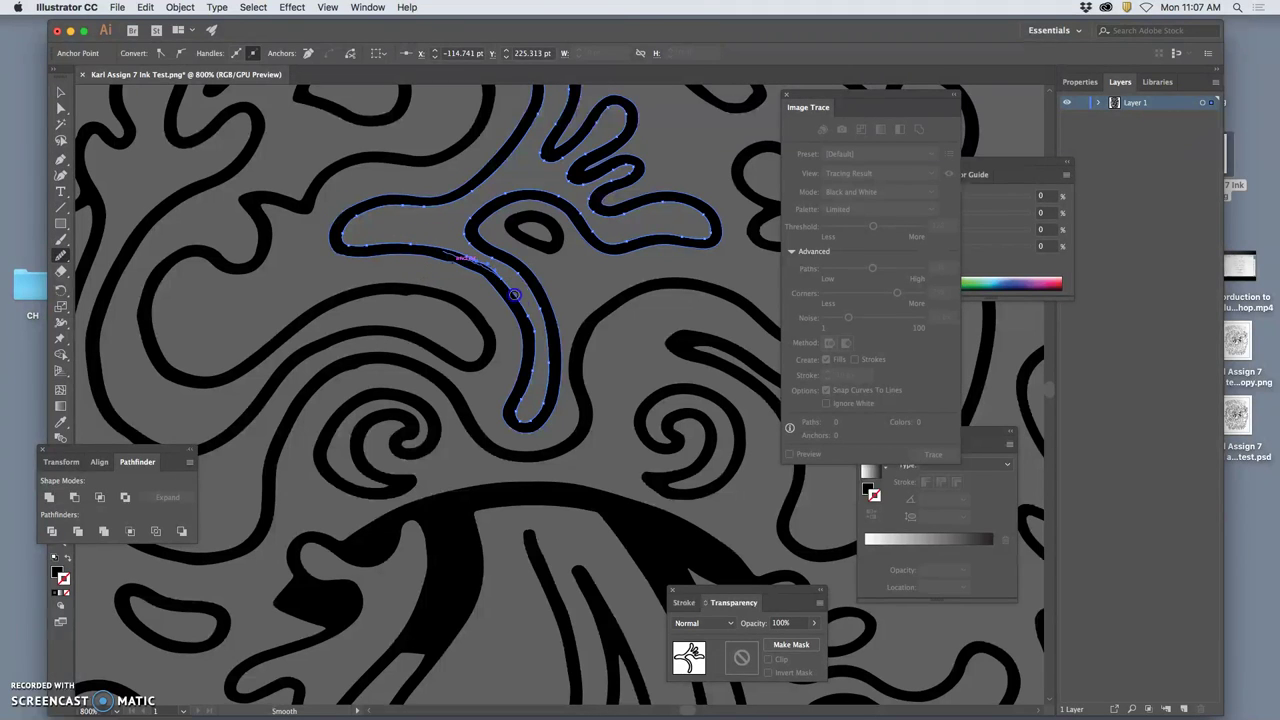
left_click_drag(536, 378, 430, 262)
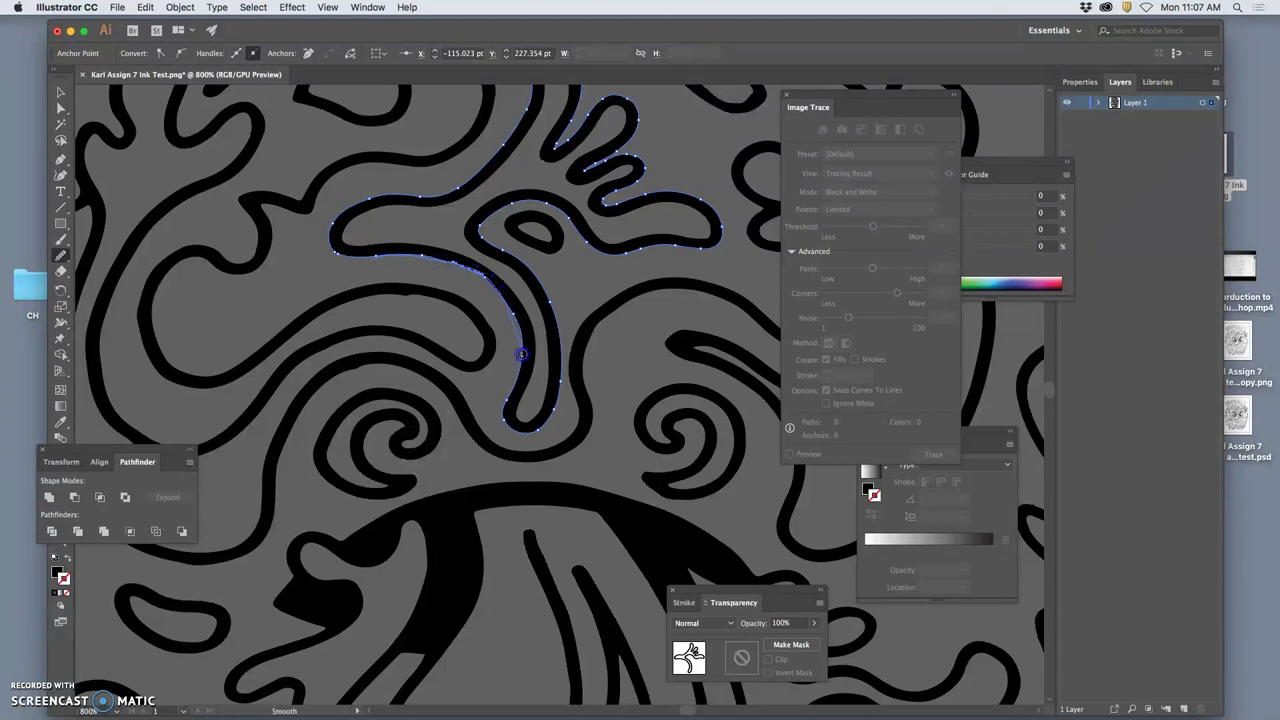
Smooth the long curved path's edge and flatten the bump on the curve.
key("a")
left_click(425, 295)
left_click_drag(423, 291, 371, 298)
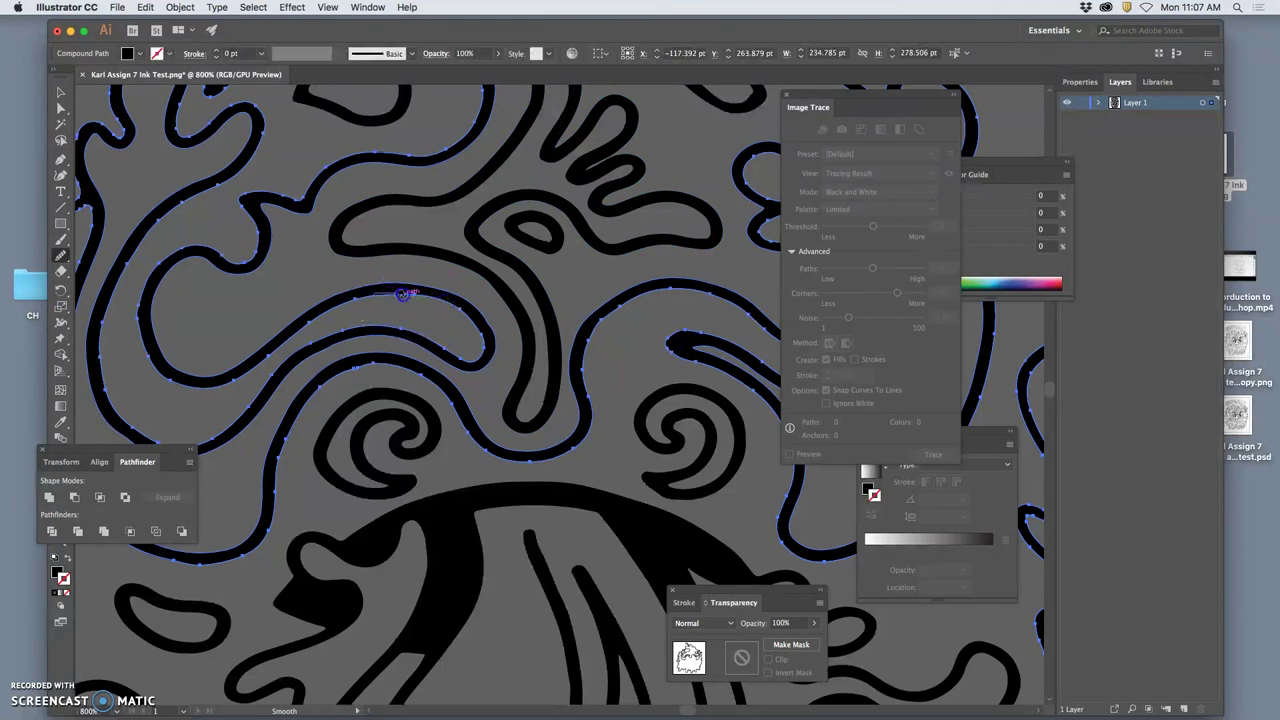
left_click_drag(472, 340, 380, 288)
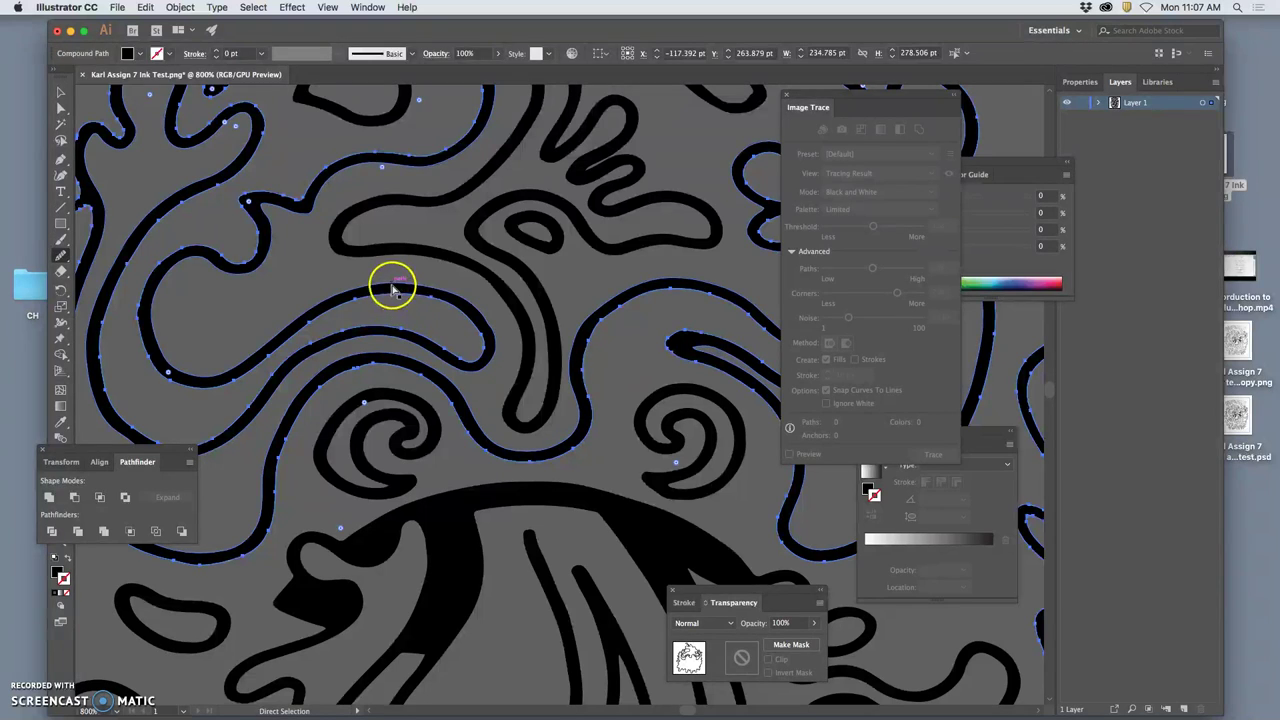
left_click_drag(466, 299, 470, 305)
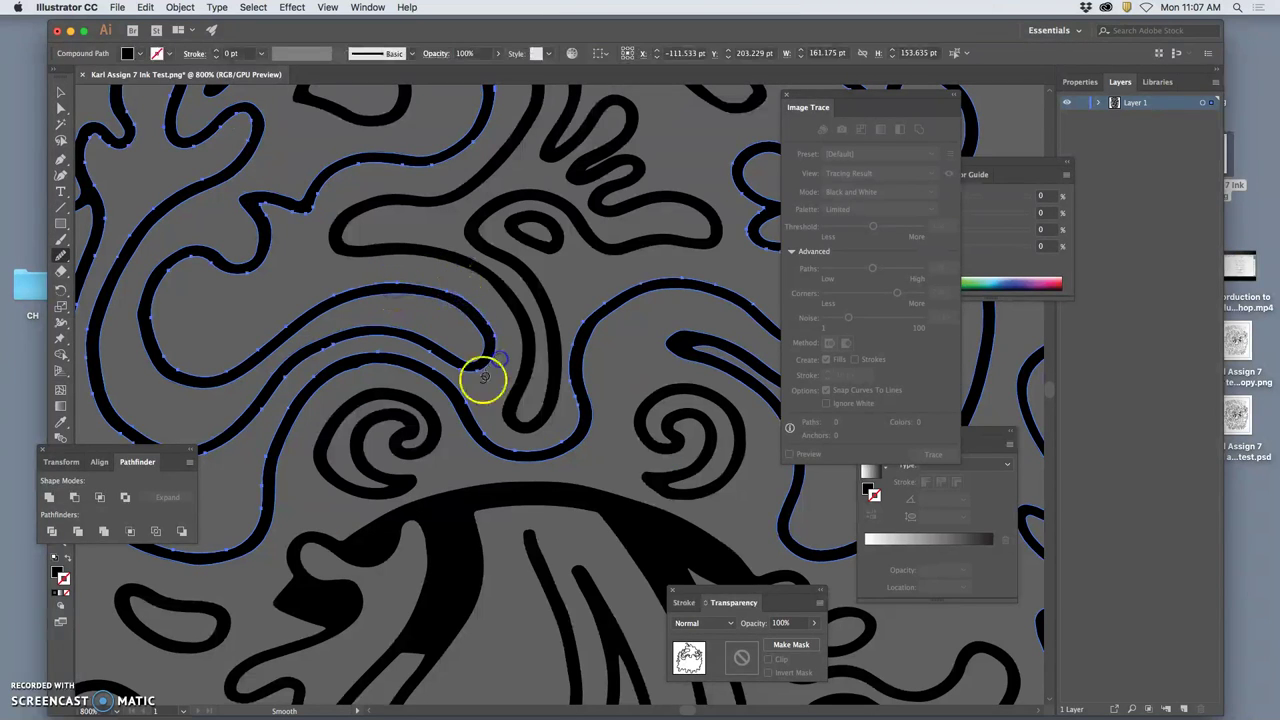
left_click_drag(475, 376, 371, 293)
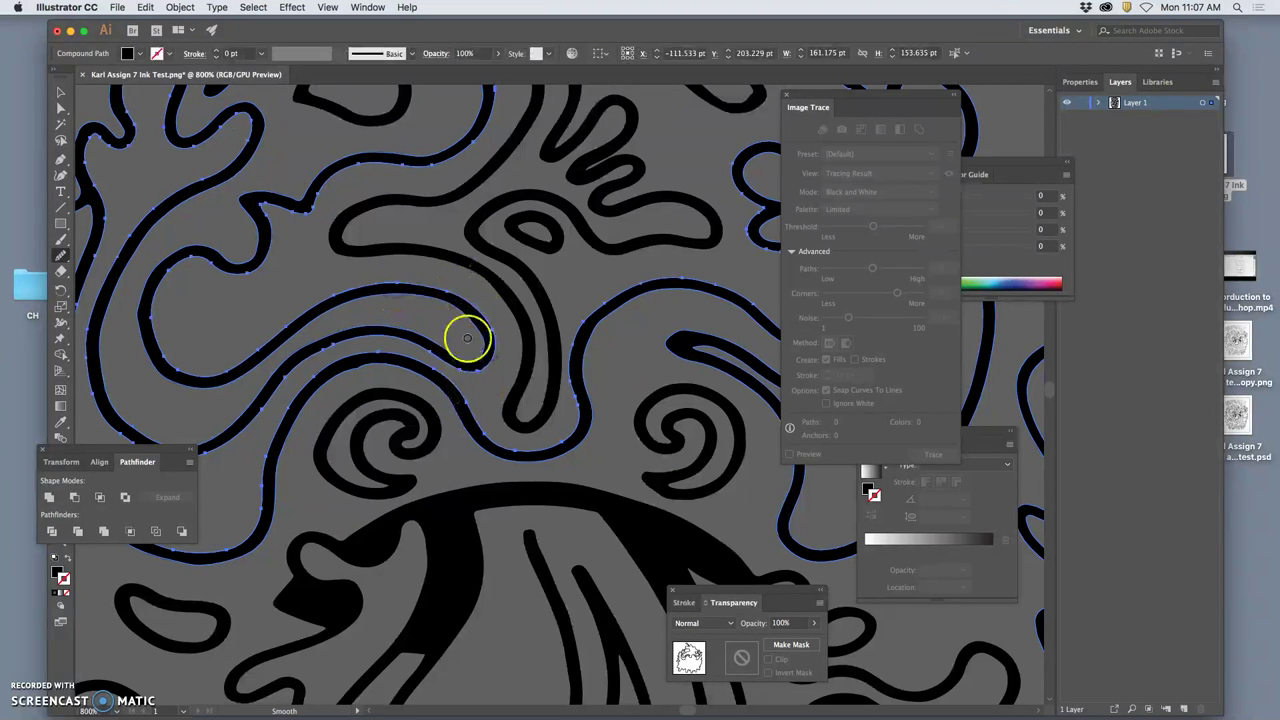
Smooth the path's left curve and the small loop's outline.
left_click_drag(315, 340, 518, 258)
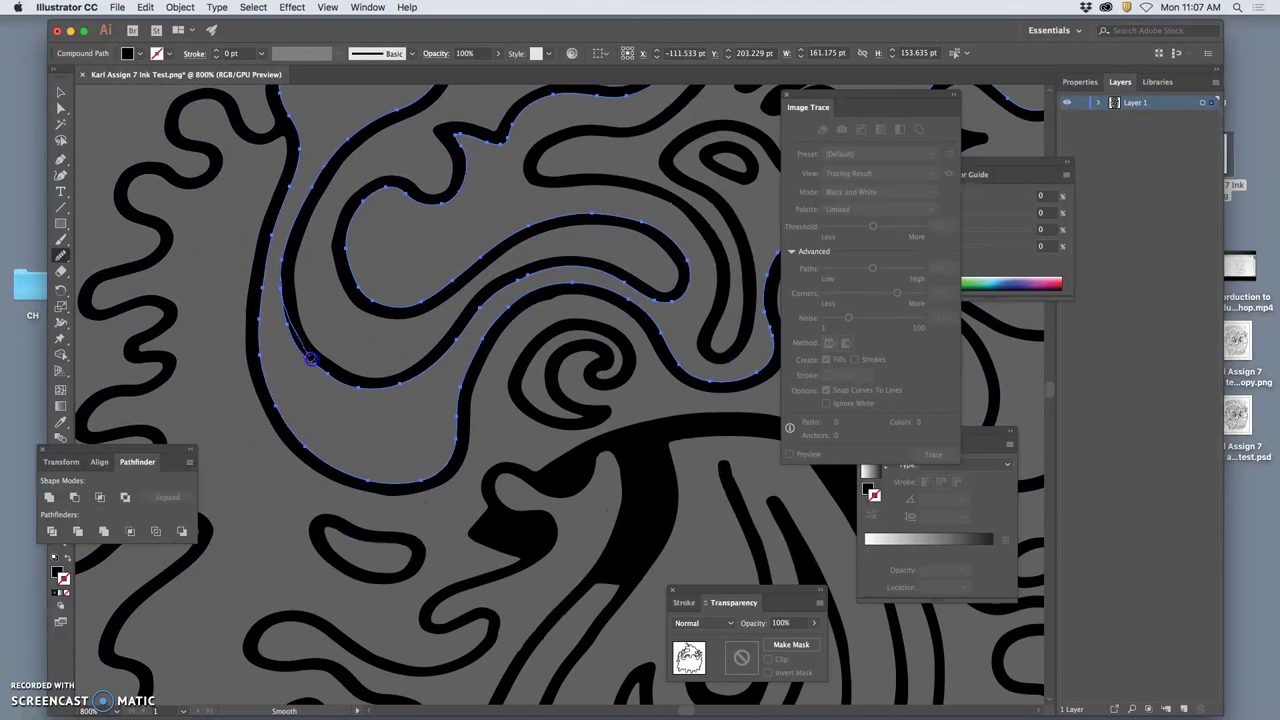
left_click_drag(350, 378, 298, 255)
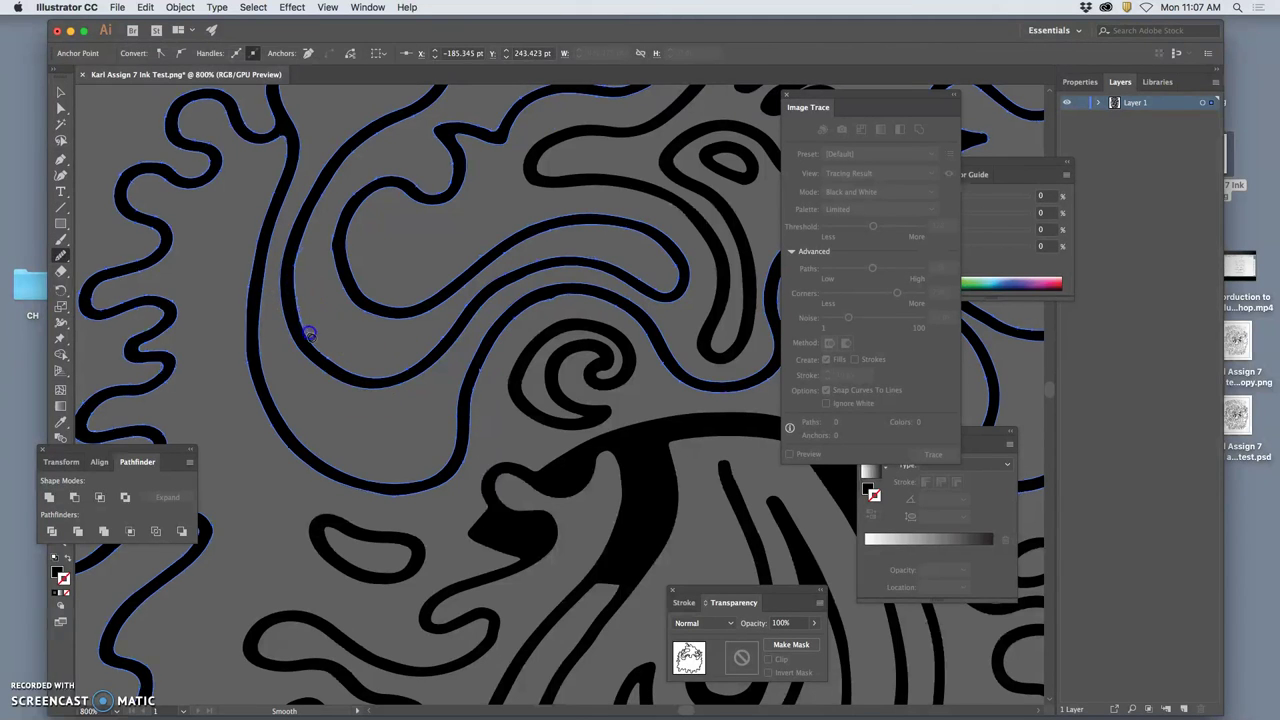
mouse_move(309, 335)
left_mouse_down()
mouse_move(311, 294)
mouse_move(417, 431)
mouse_move(355, 260)
mouse_move(423, 394)
left_mouse_up()
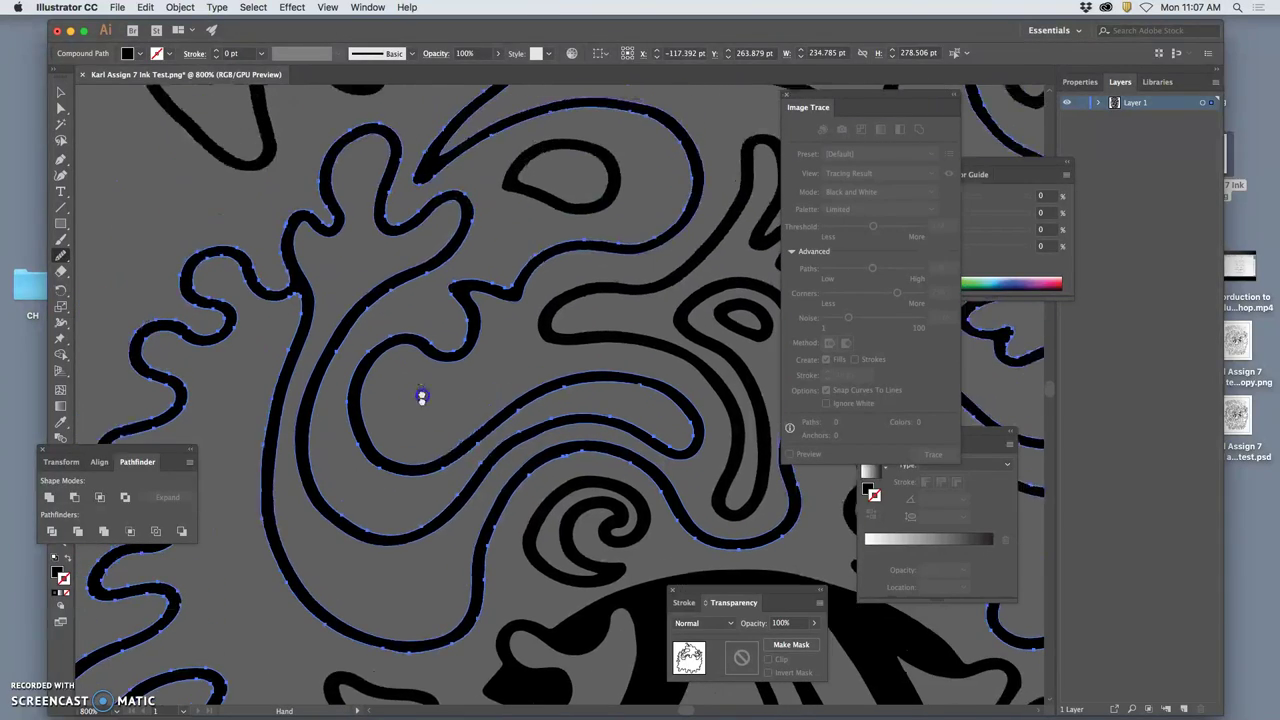
mouse_move(405, 298)
left_mouse_down()
mouse_move(423, 309)
mouse_move(394, 337)
mouse_move(486, 300)
mouse_move(357, 245)
left_mouse_up()
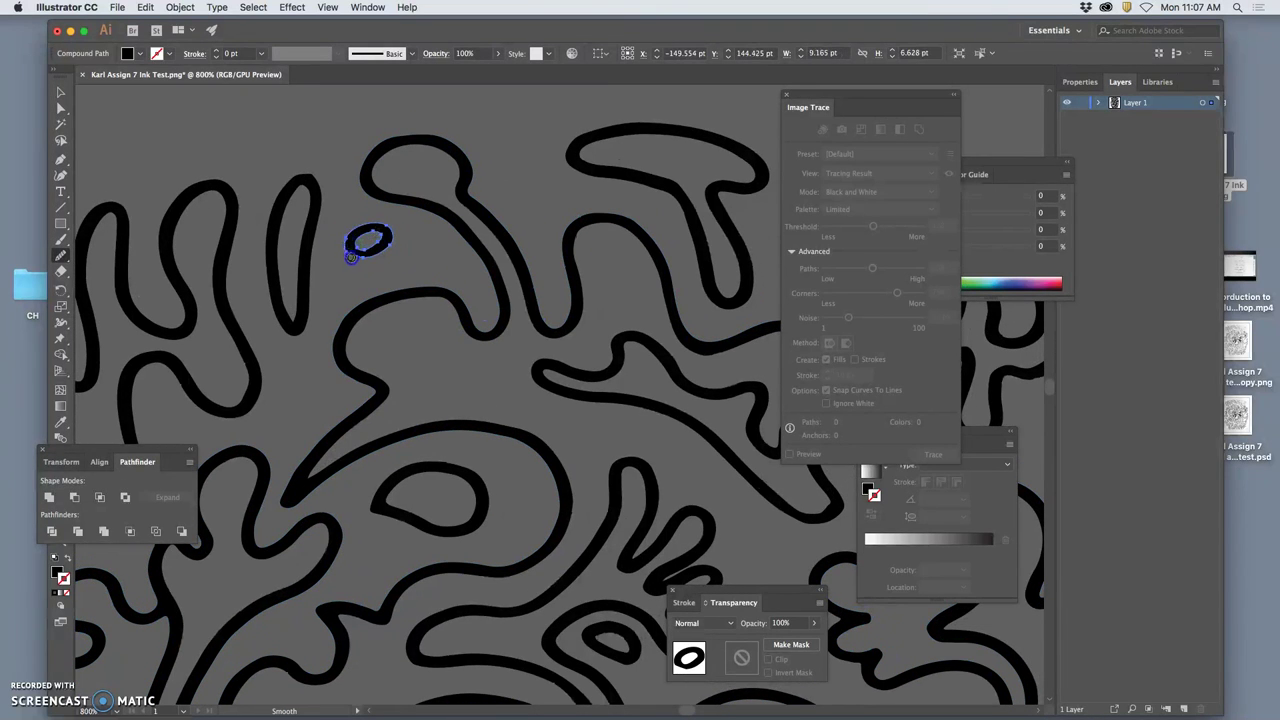
left_click_drag(351, 256, 380, 240)
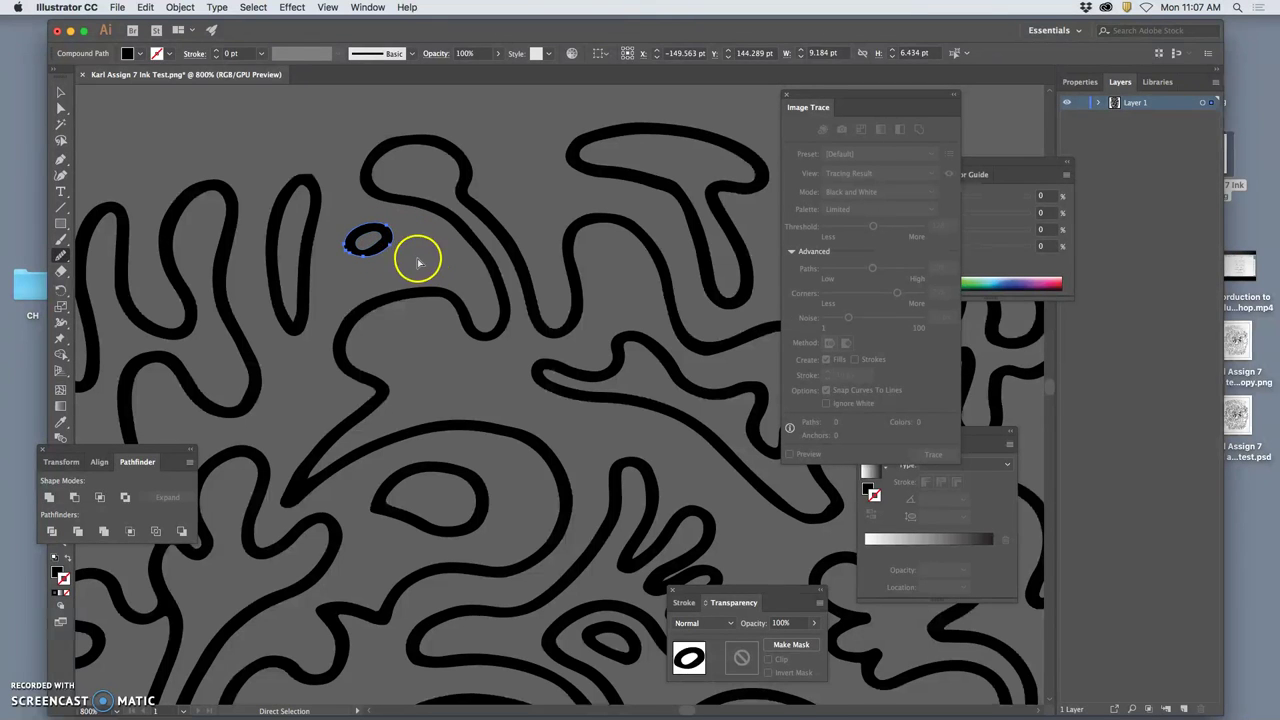
Check the slanted blob in the upper-left shapes, then zoom out to see the whole drawing.
key("ctrl+shift+a")
mouse_move(523, 266)
left_mouse_down()
mouse_move(463, 285)
mouse_move(460, 309)
mouse_move(414, 340)
mouse_move(366, 320)
mouse_move(408, 298)
left_mouse_up()
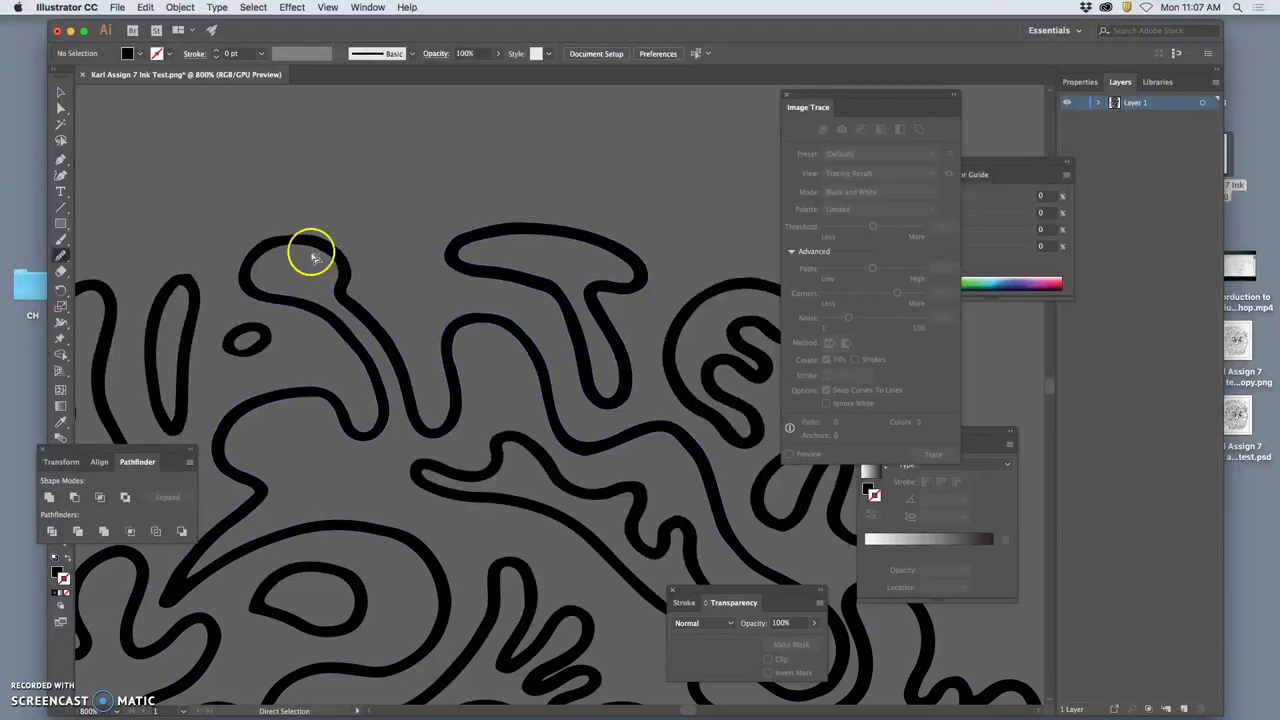
mouse_move(561, 344)
left_mouse_down()
mouse_move(491, 257)
mouse_move(471, 289)
left_mouse_up()
left_click(561, 431)
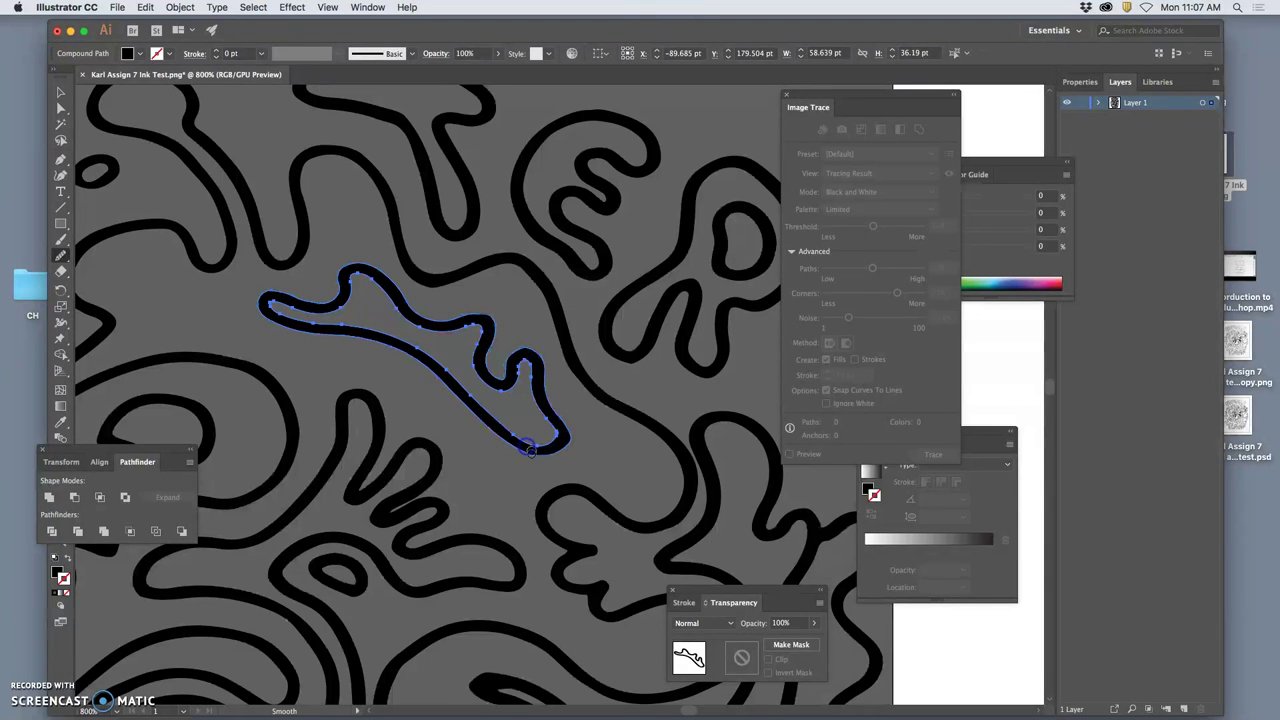
left_click(590, 470)
mouse_move(571, 514)
left_mouse_down()
mouse_move(457, 391)
mouse_move(437, 453)
mouse_move(437, 349)
left_mouse_up()
scroll(437, 453, "down", 3)
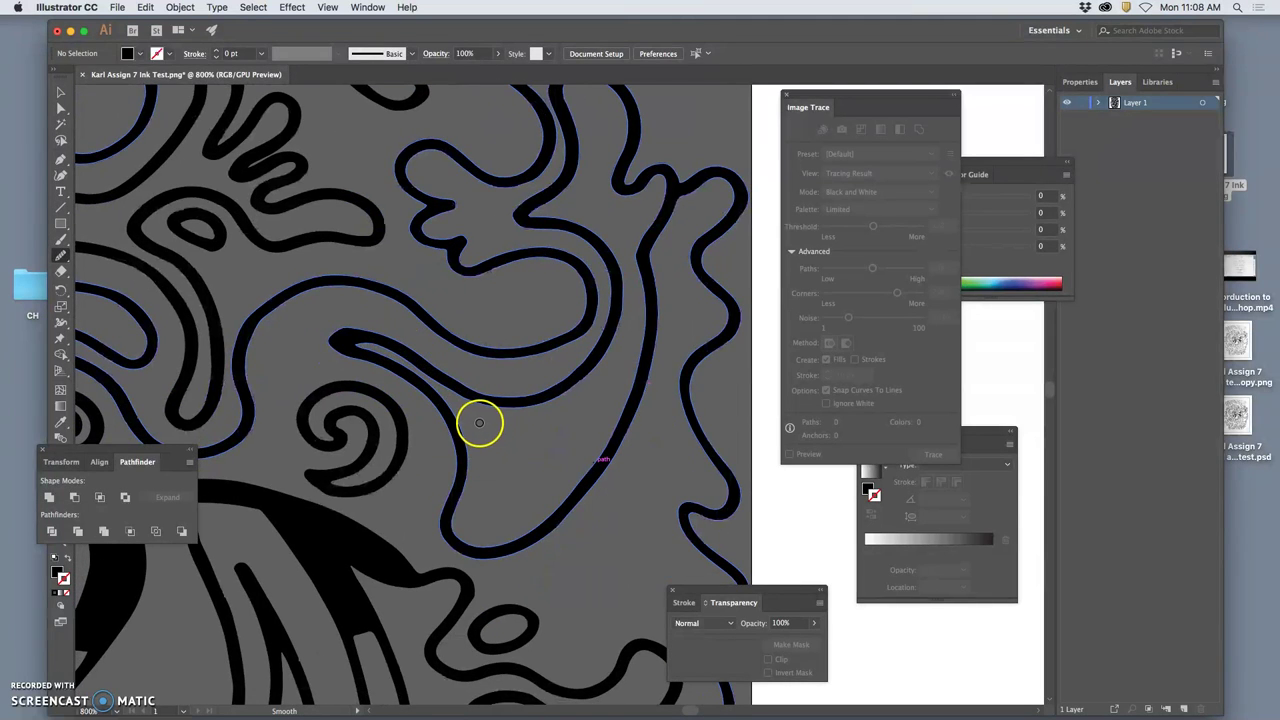
scroll(479, 423, "down", 2)
scroll(479, 423, "down", 3)
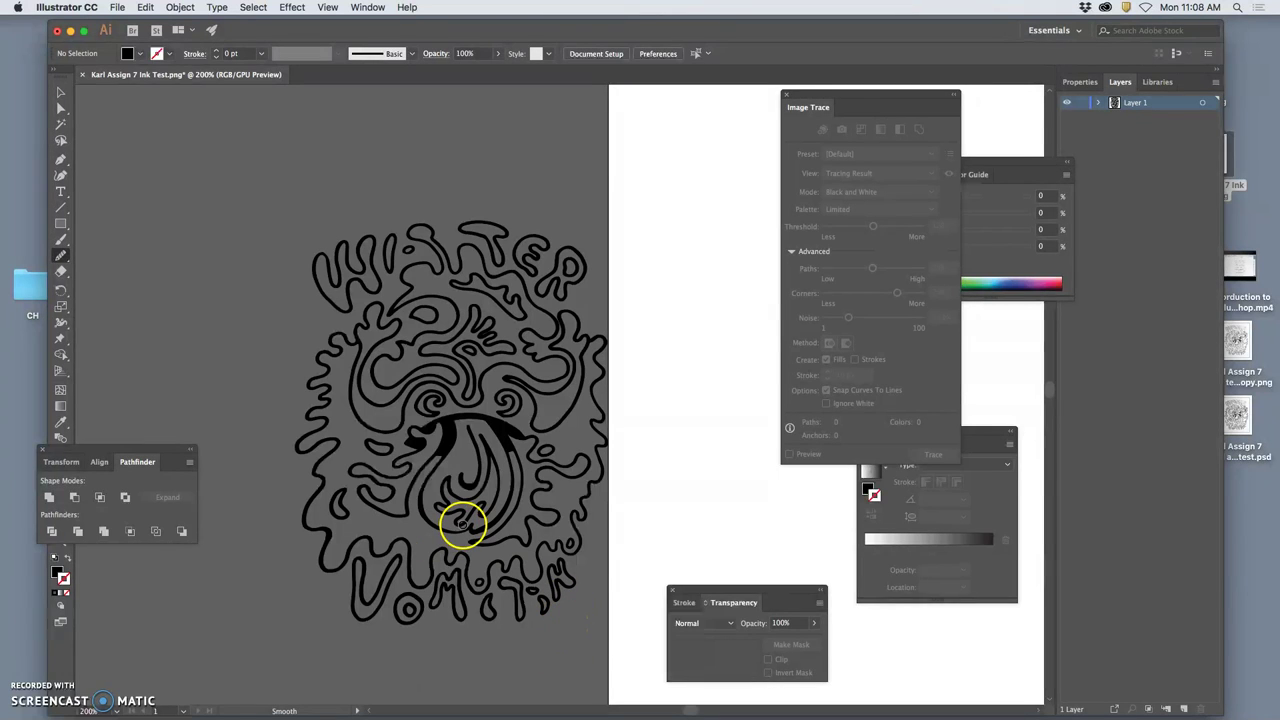
Select the whole traced artwork group and move it onto the white artboard.
scroll(463, 525, "down", 1)
scroll(465, 523, "down", 1)
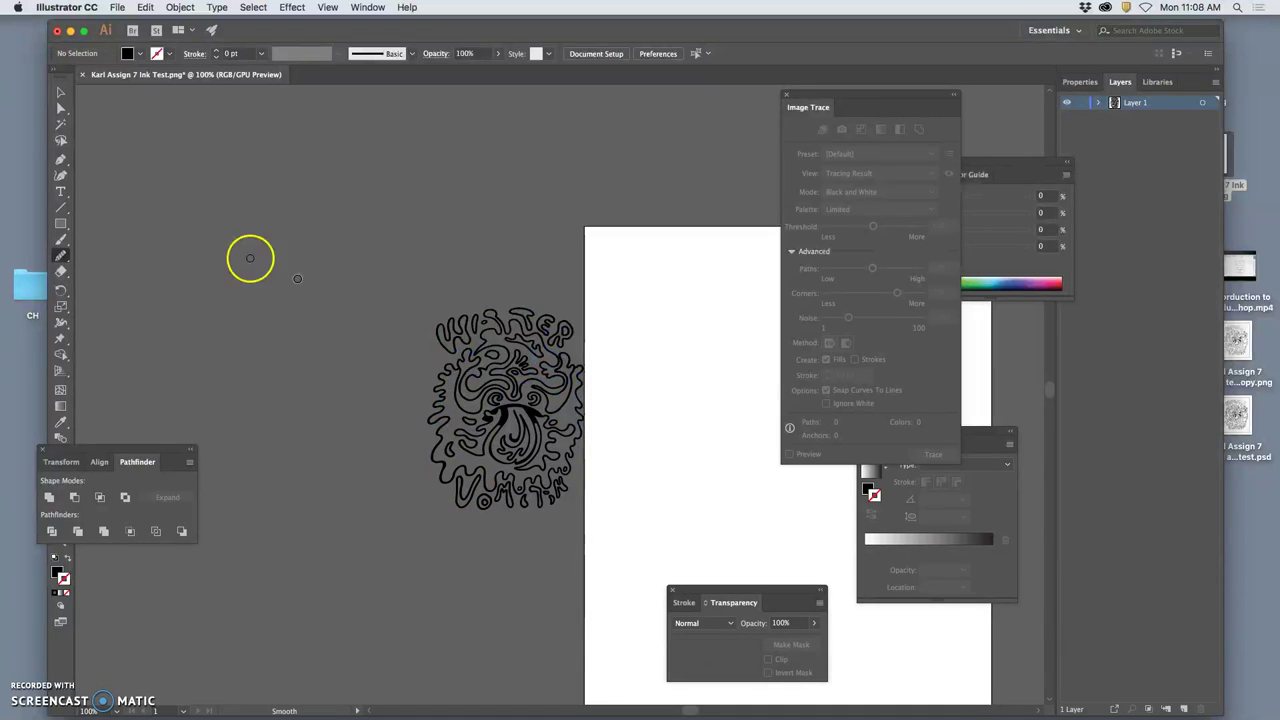
left_click(60, 93)
left_click(495, 402)
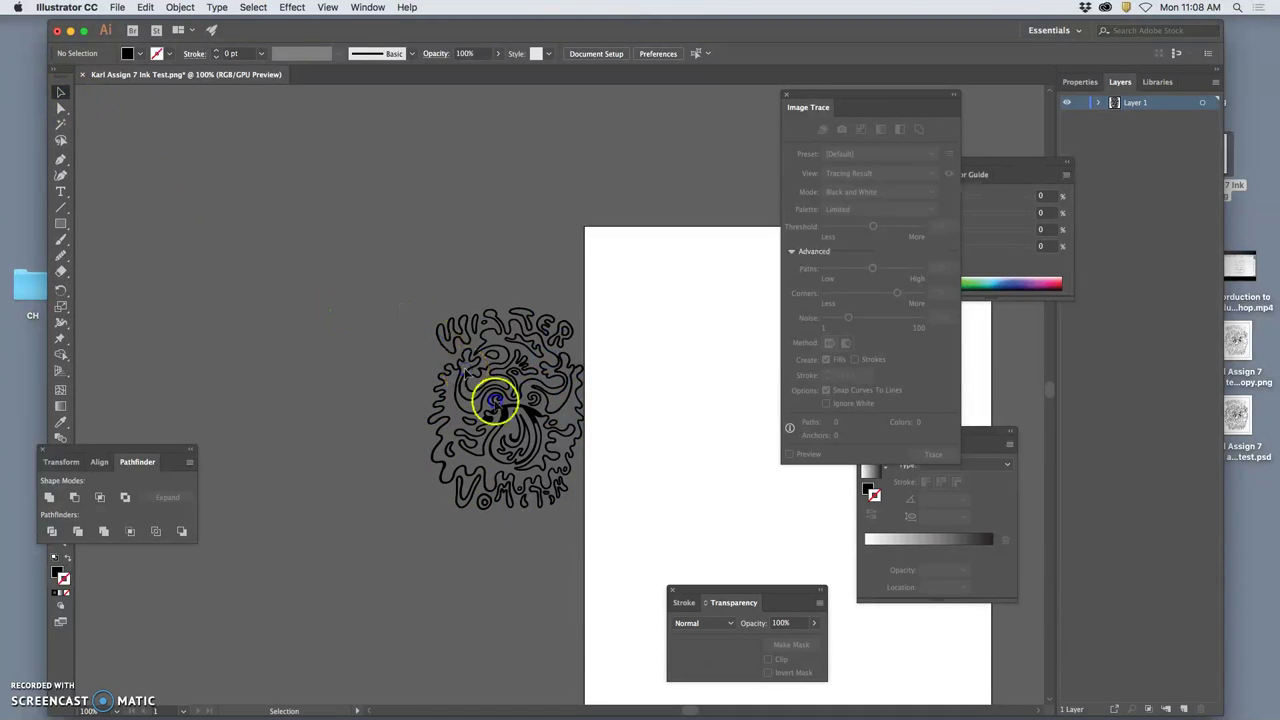
left_click_drag(597, 528, 599, 528)
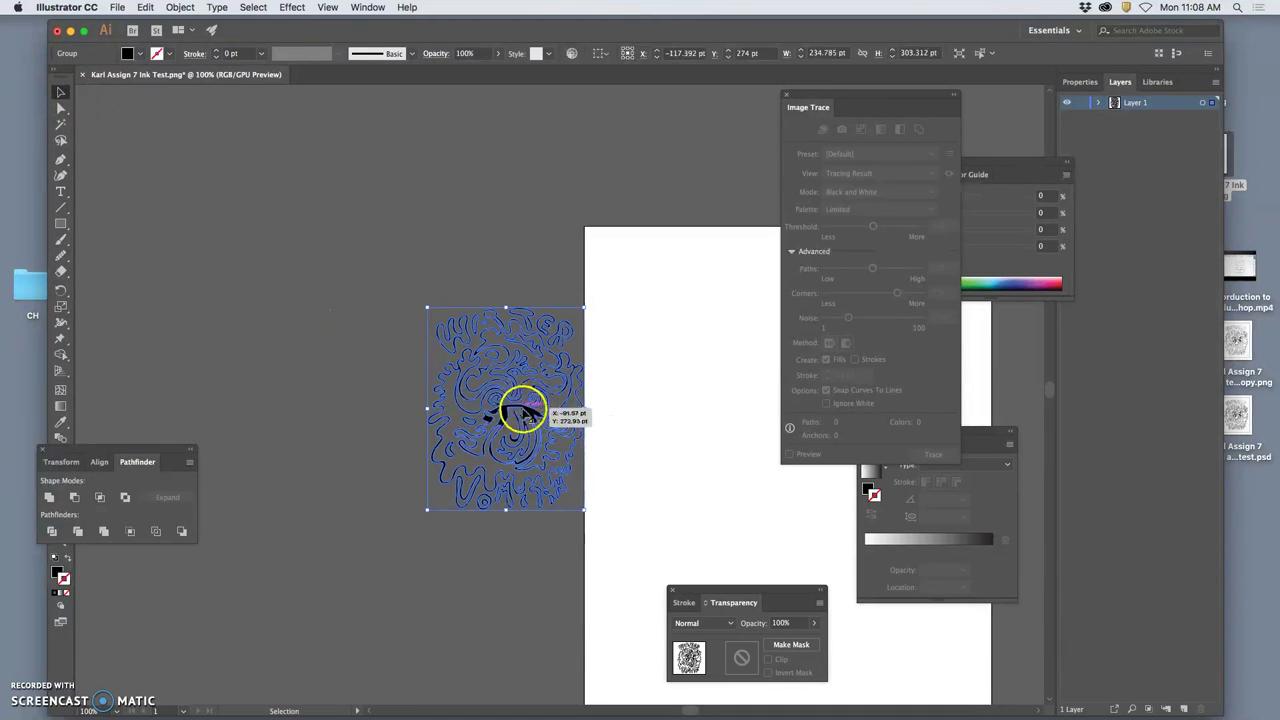
left_click_drag(528, 412, 772, 446)
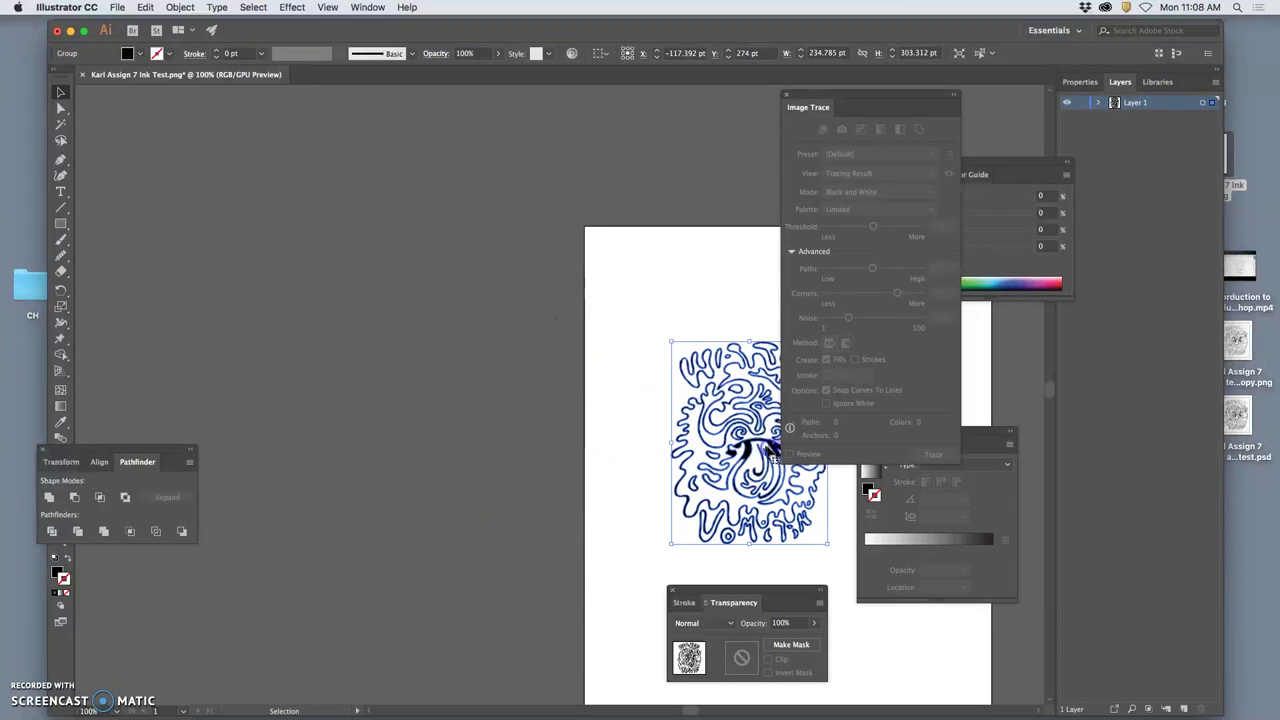
Enlarge the traced artwork to nearly page size and centre it on the artboard.
scroll(708, 344, "right", 2)
scroll(705, 340, "right", 4)
scroll(700, 338, "right", 6)
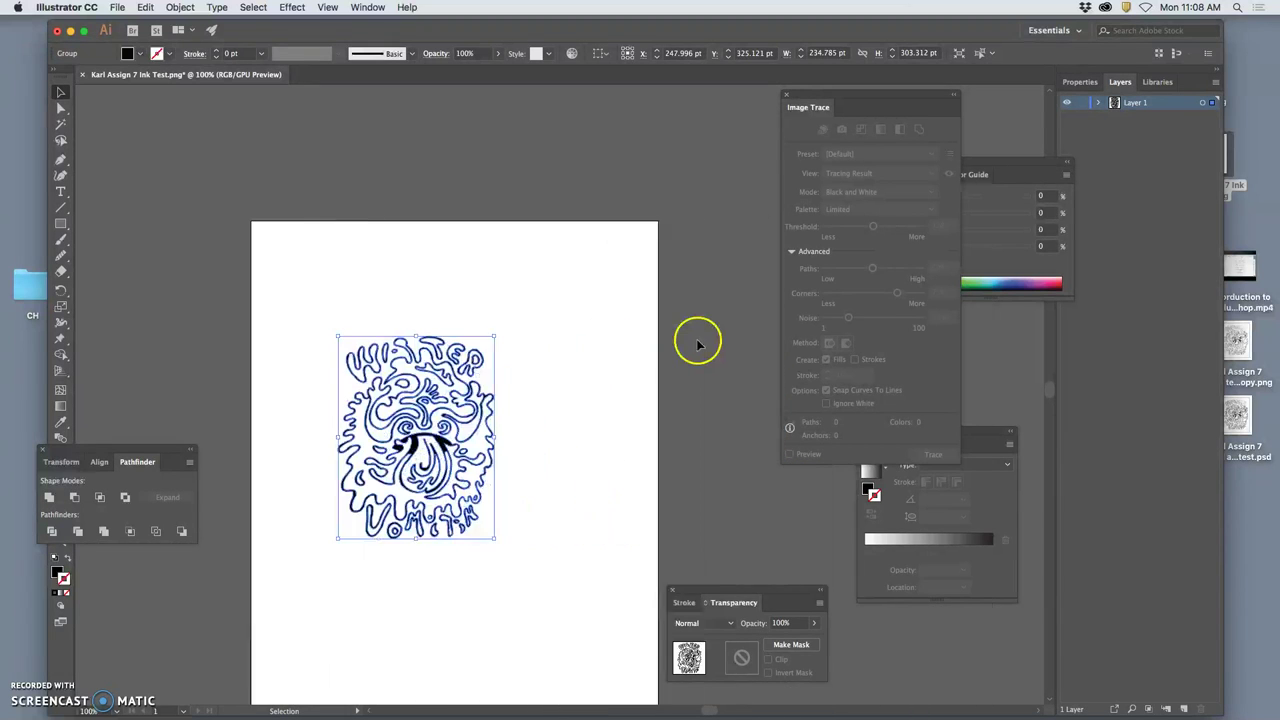
scroll(698, 342, "down", 7)
scroll(700, 338, "up", 2)
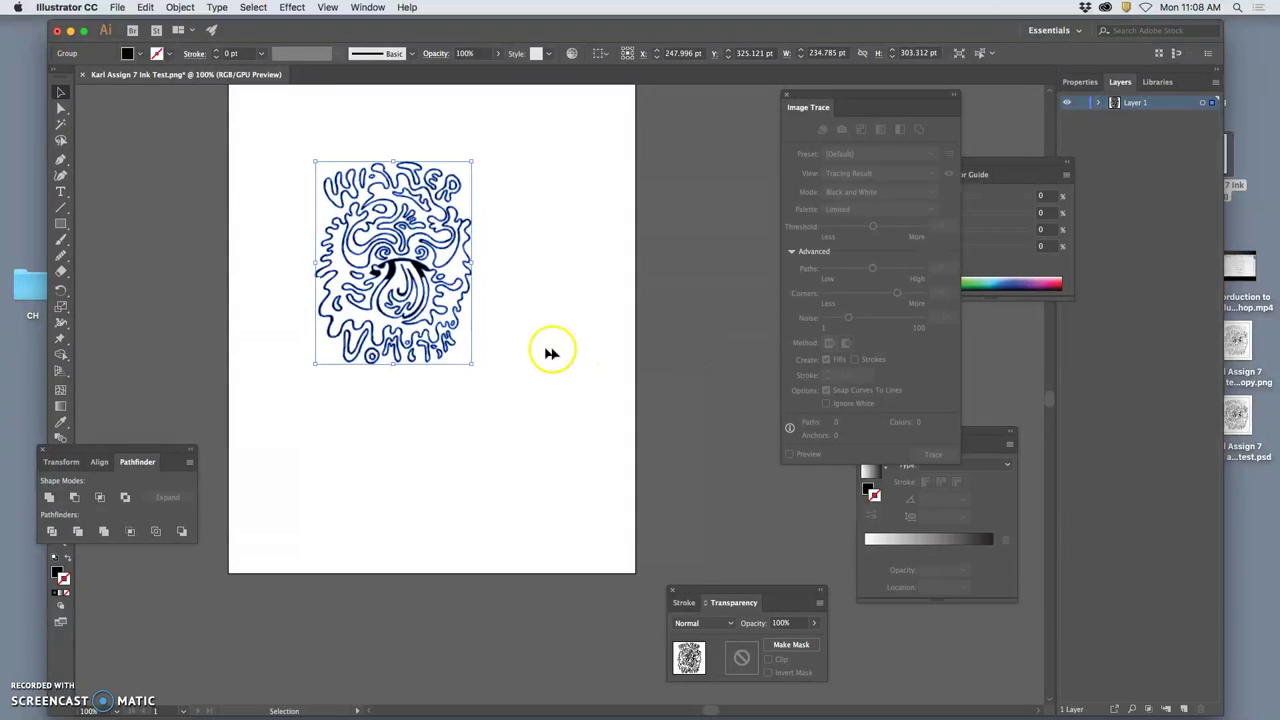
left_click_drag(471, 363, 589, 530)
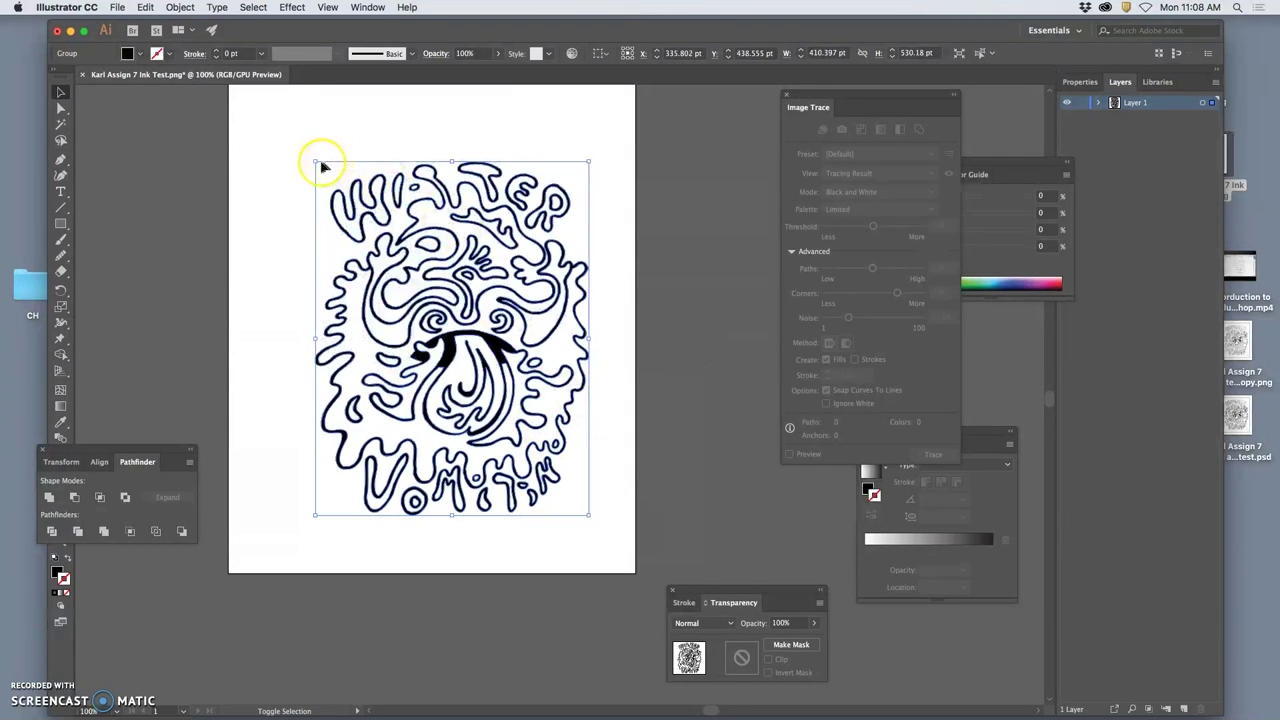
mouse_move(316, 161)
left_mouse_down()
mouse_move(309, 114)
mouse_move(271, 94)
mouse_move(280, 131)
mouse_move(266, 103)
left_mouse_up()
left_click(398, 203)
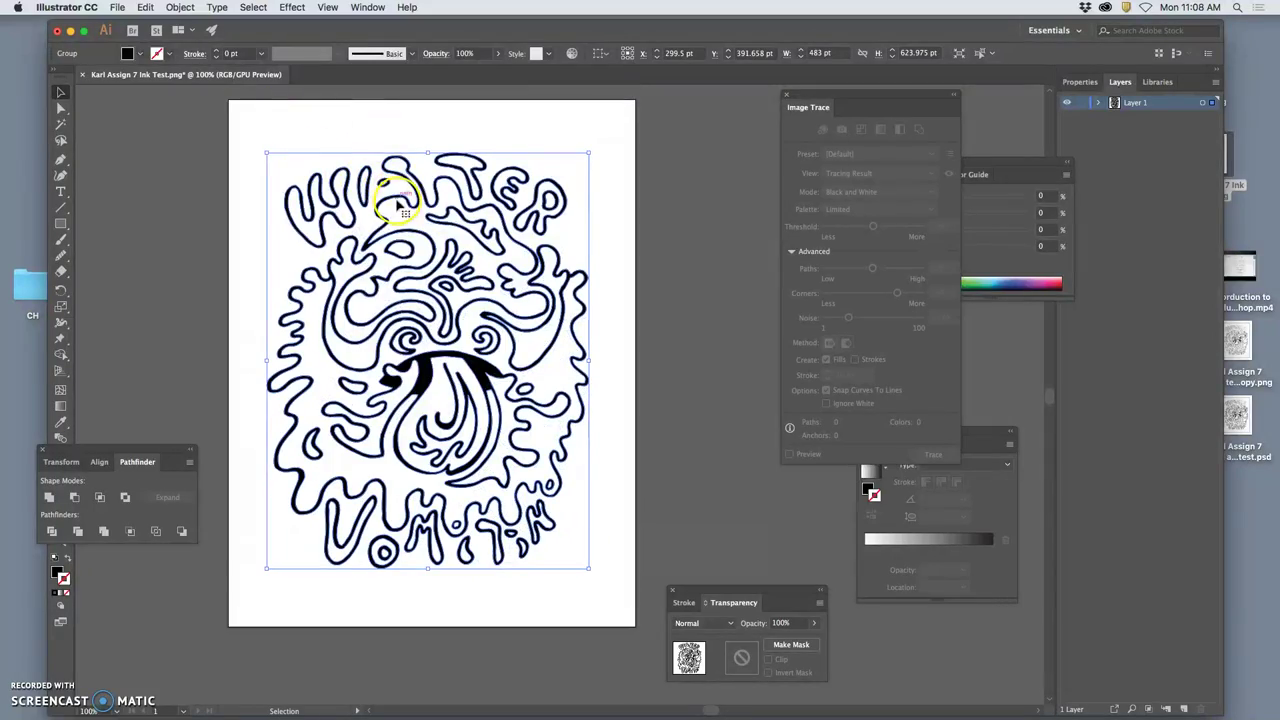
left_click_drag(398, 203, 402, 205)
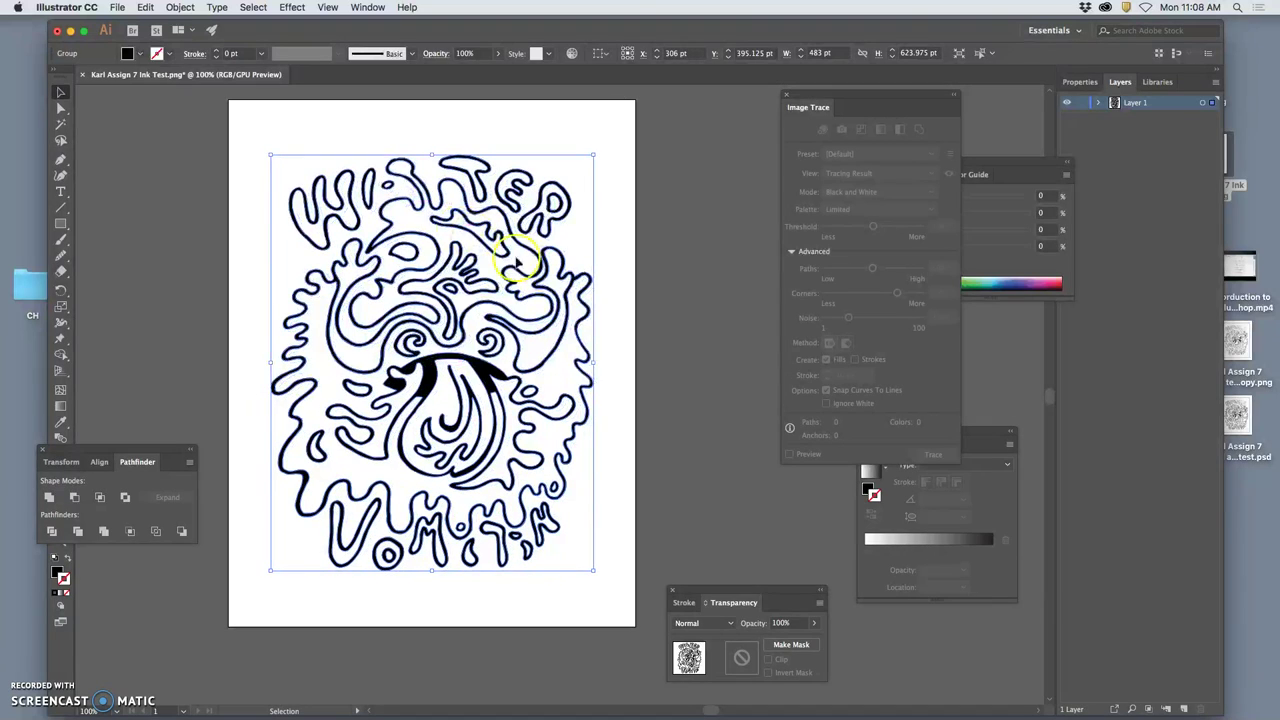
left_click(662, 283)
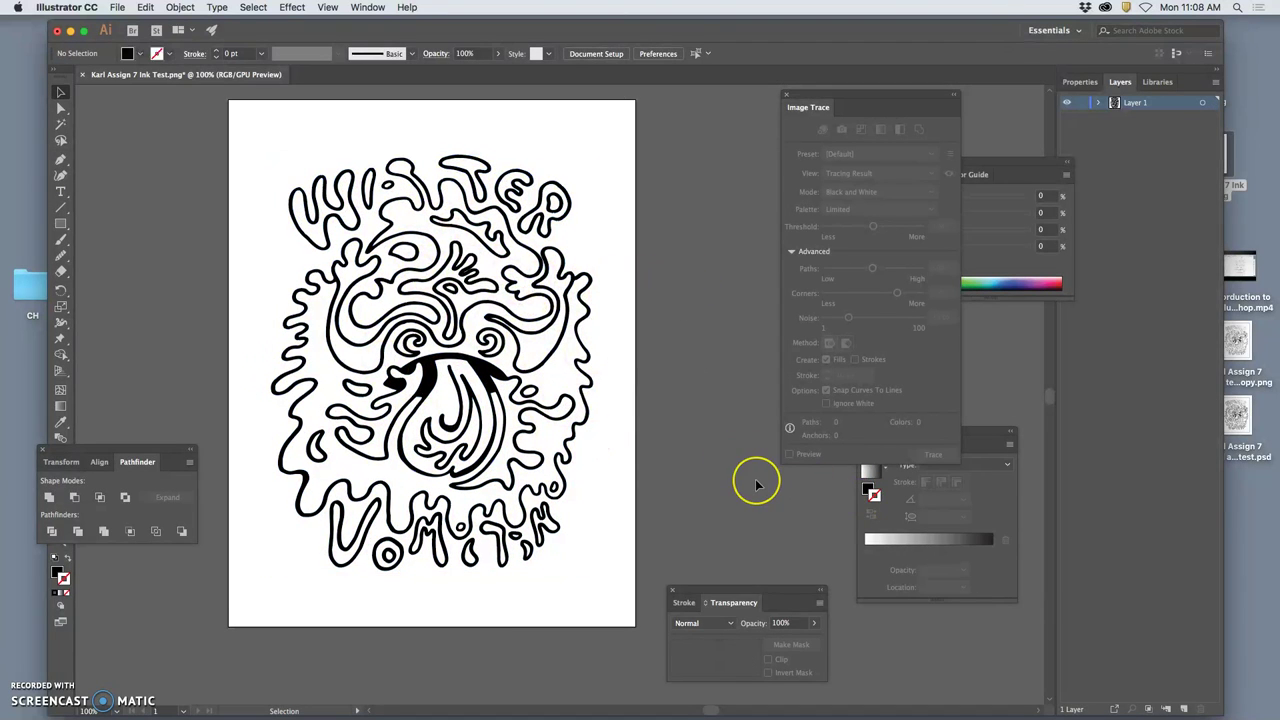
Zoom in and smooth the rough outline along the lower lobe, then zoom back out.
scroll(755, 485, "up", 3)
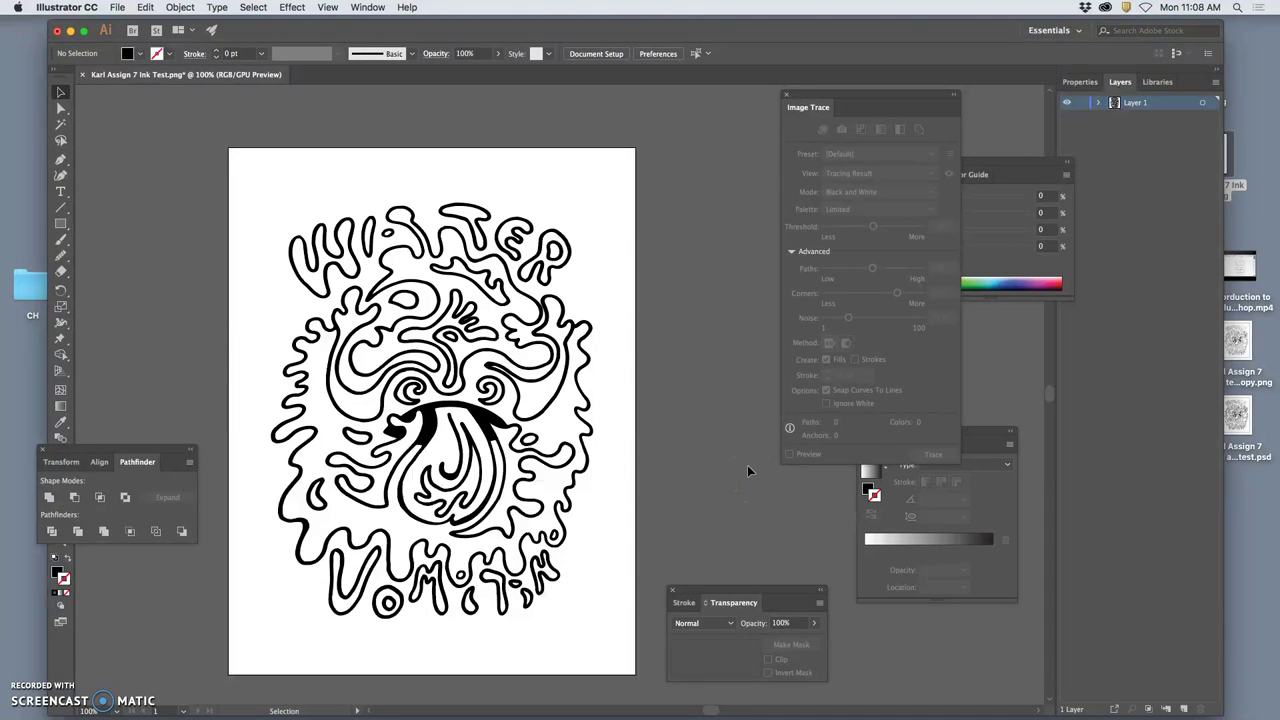
key("ctrl+equal")
key("ctrl+equal")
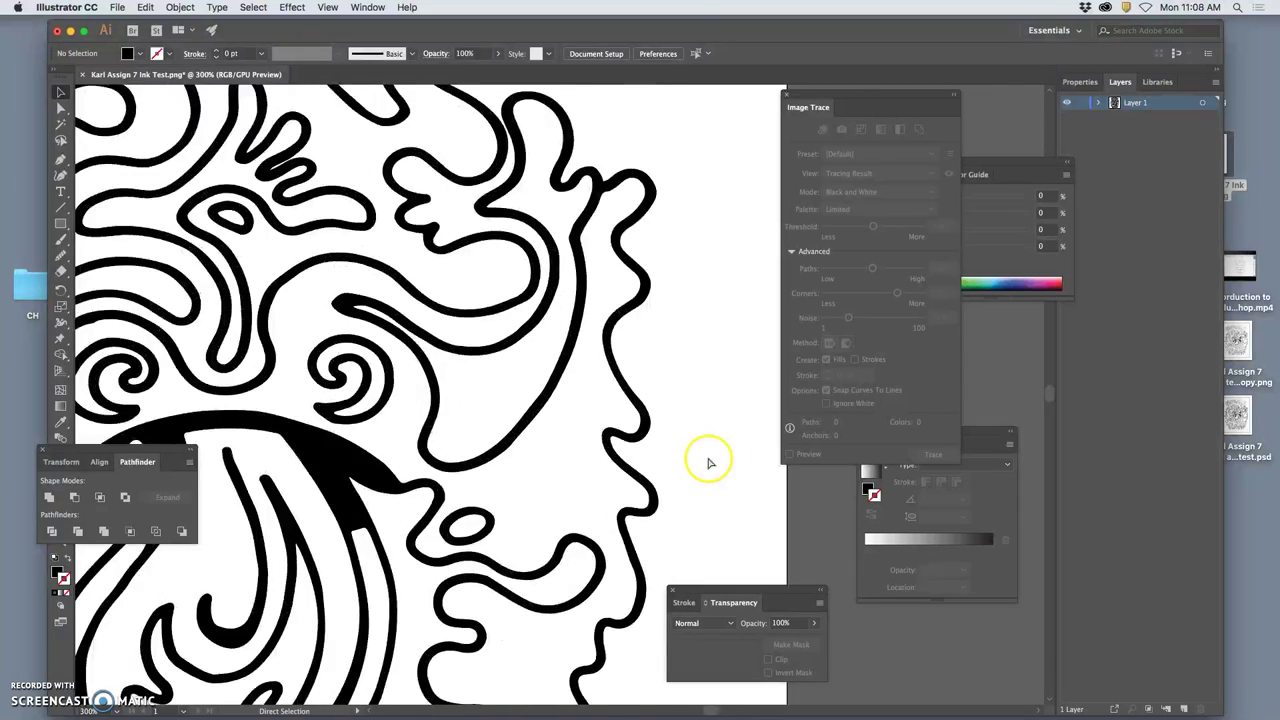
key("ctrl+equal")
key("ctrl+equal")
key("ctrl+minus")
key("ctrl+equal")
key("ctrl+equal")
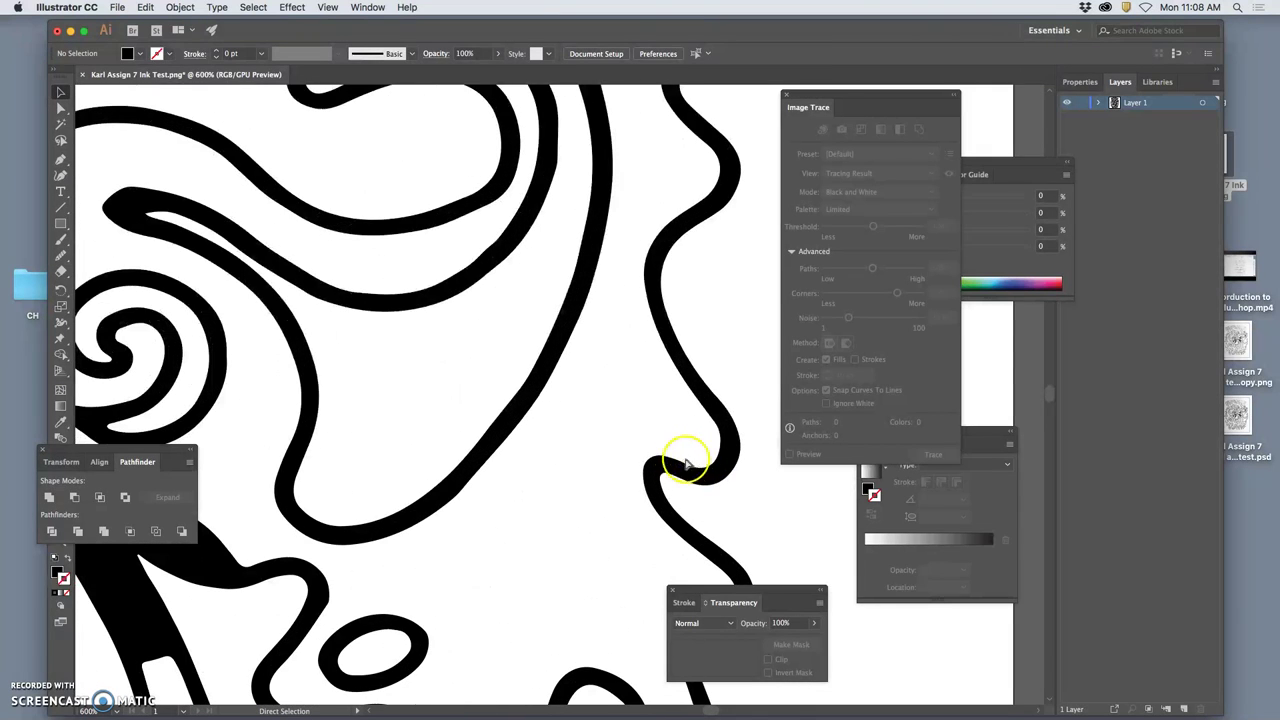
left_click(322, 603)
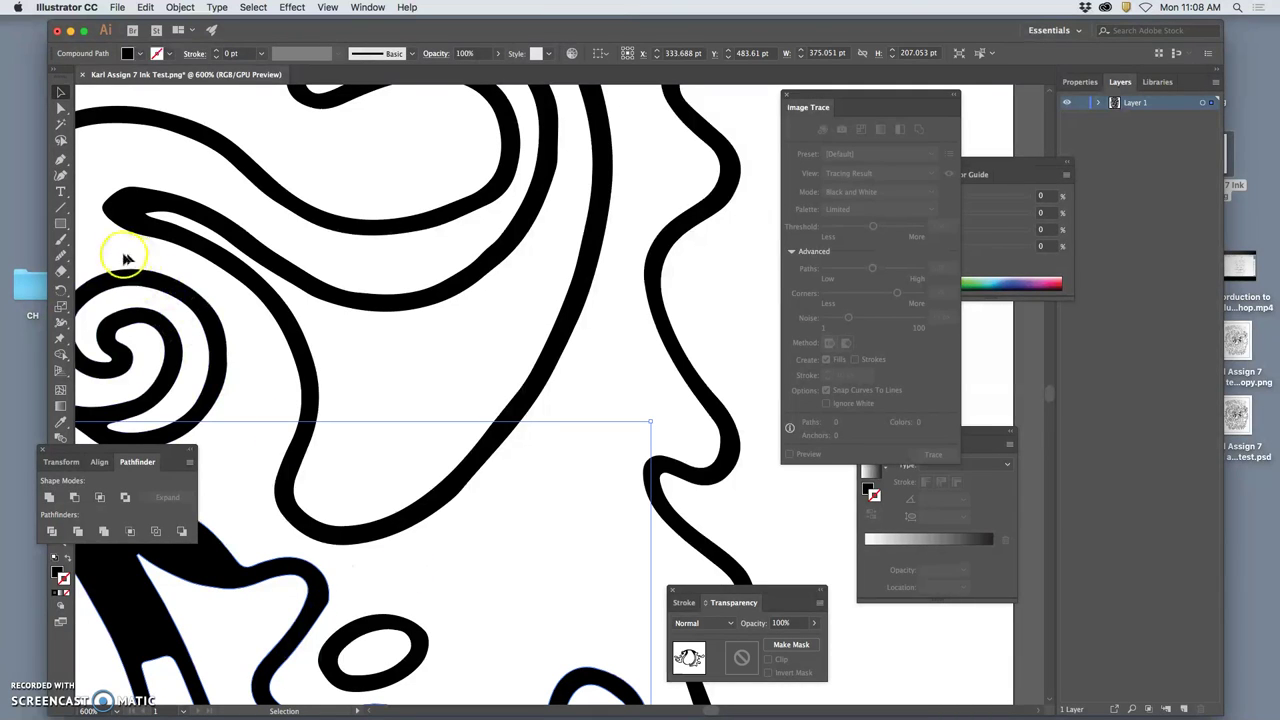
left_click(318, 604)
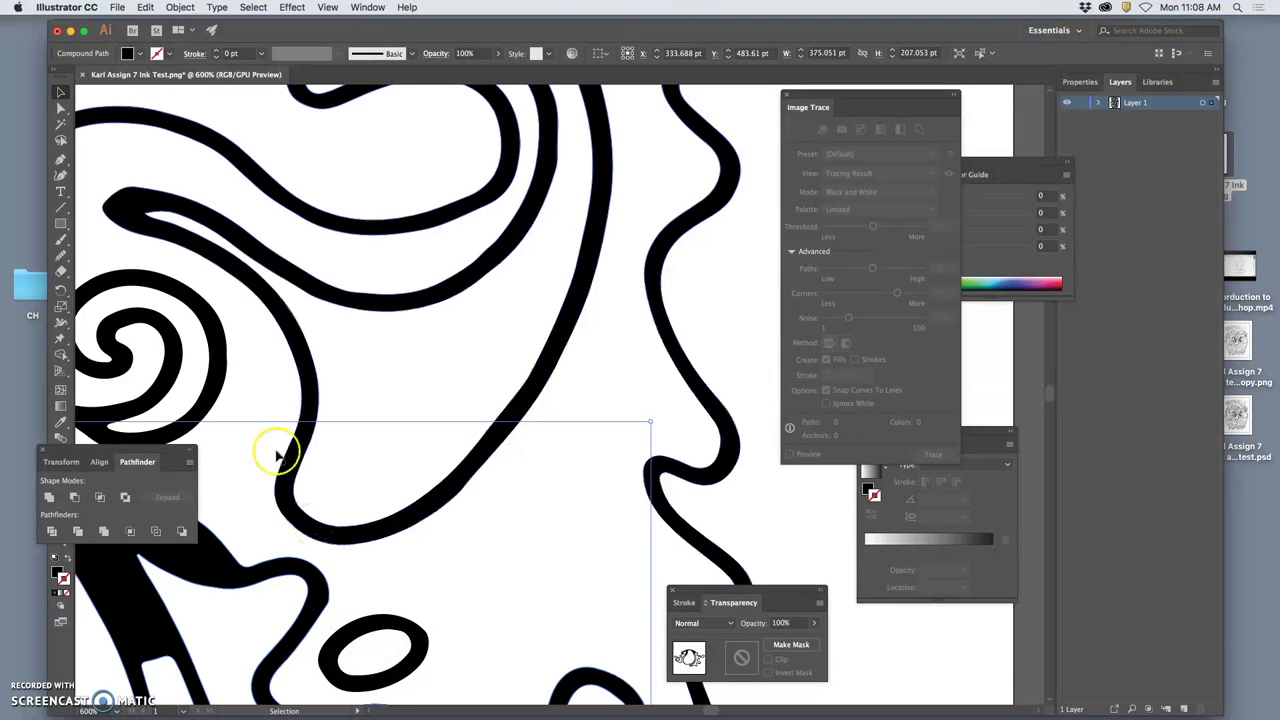
left_click(60, 255)
left_click_drag(228, 530, 320, 605)
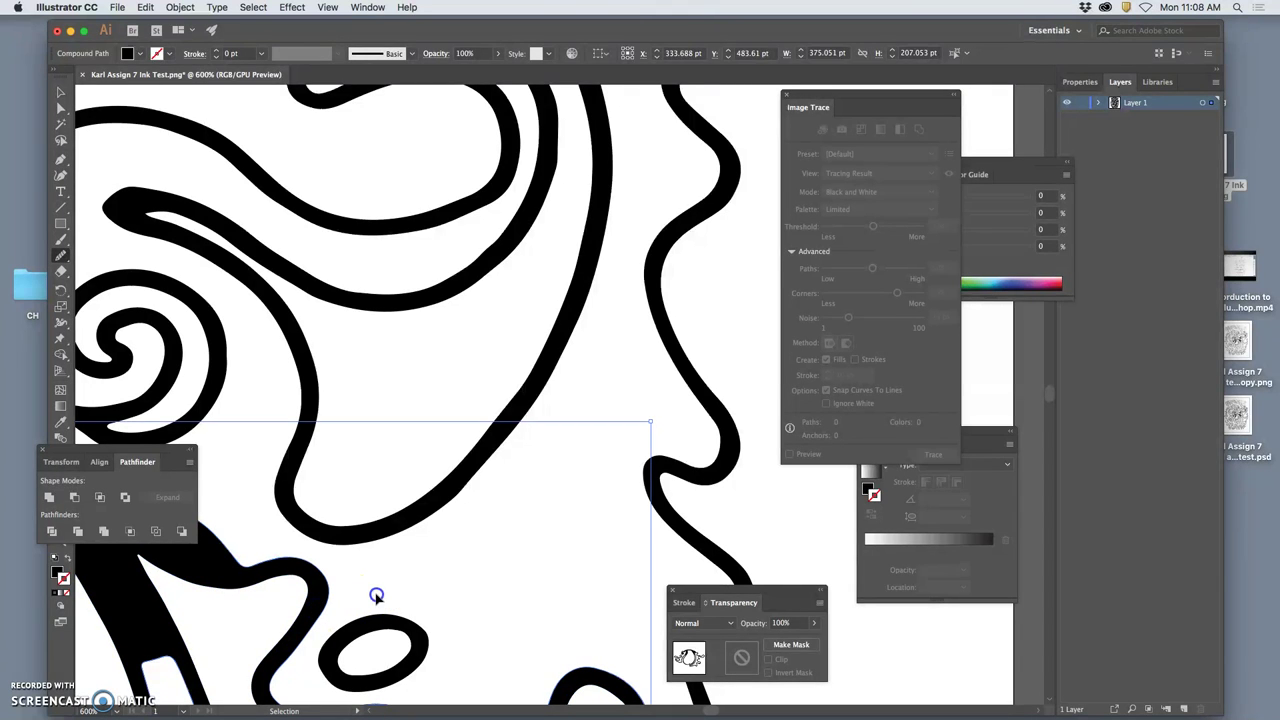
key("ctrl+shift+a")
key("ctrl+minus")
key("ctrl+minus")
key("ctrl+minus")
key("ctrl+minus")
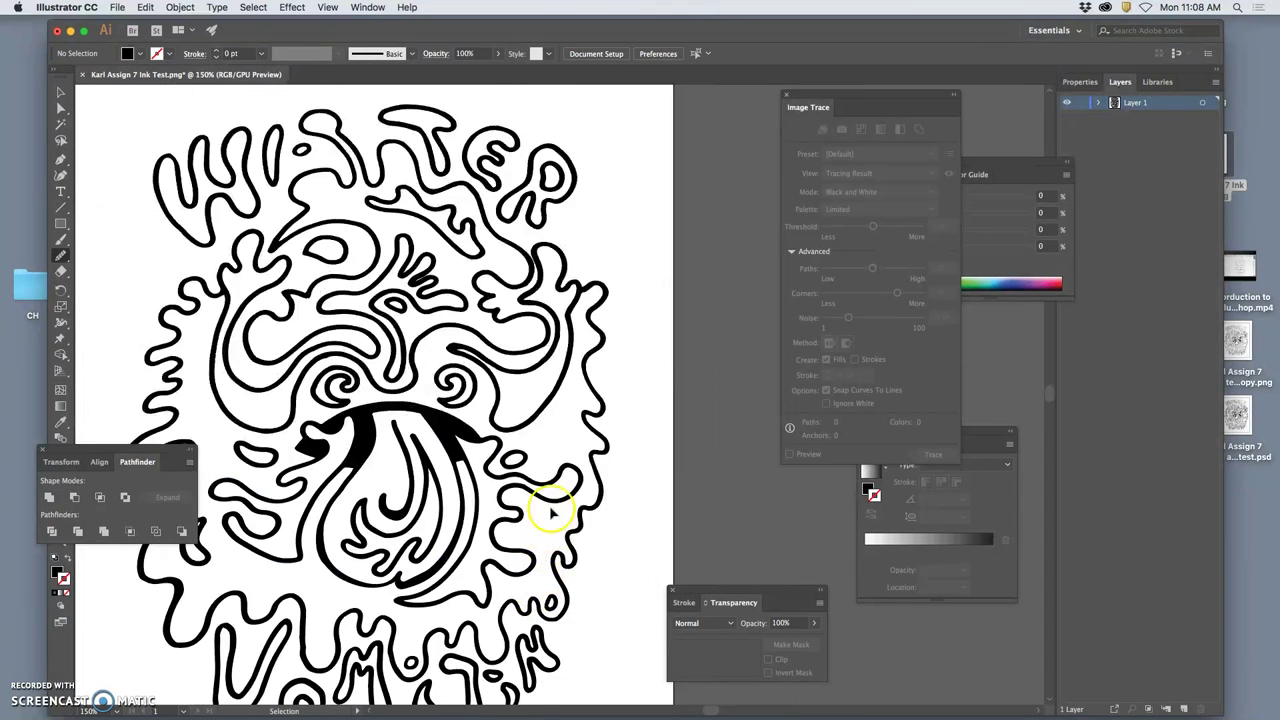
key("ctrl+minus")
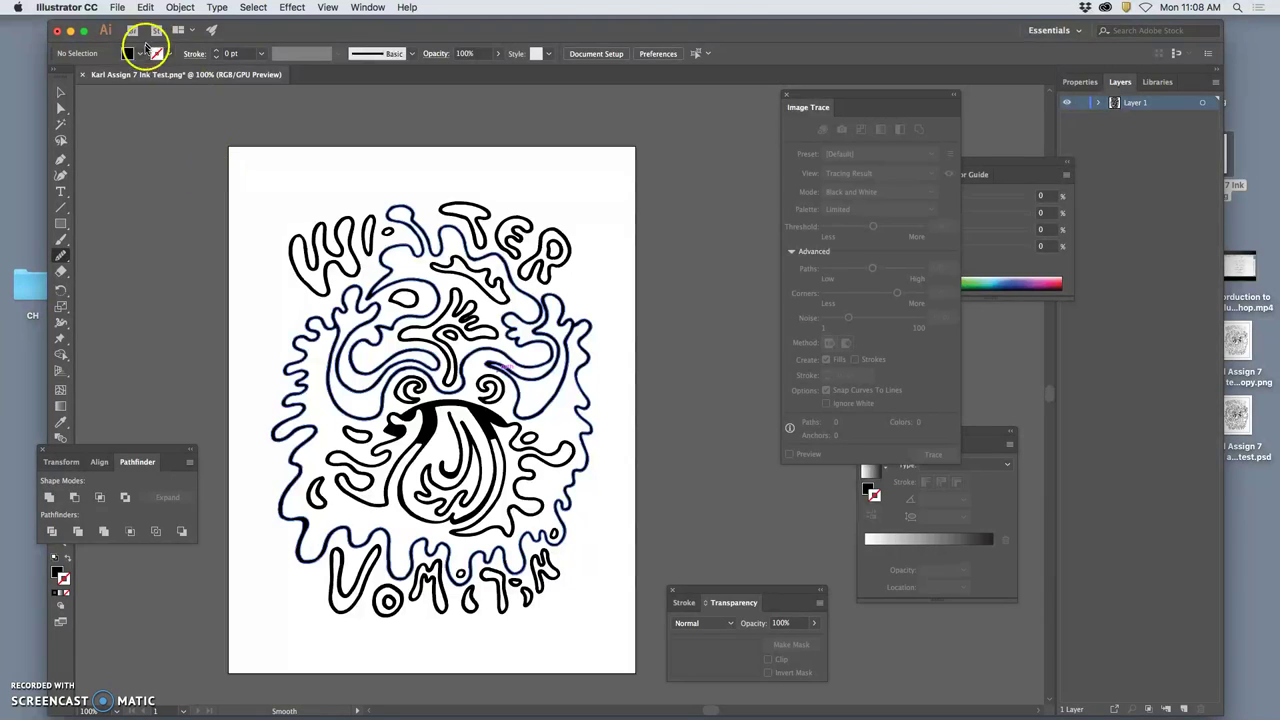
Save a copy to the Desktop as Illustrator EPS named 'Ink Line Work', accepting the EPS options.
left_click(116, 7)
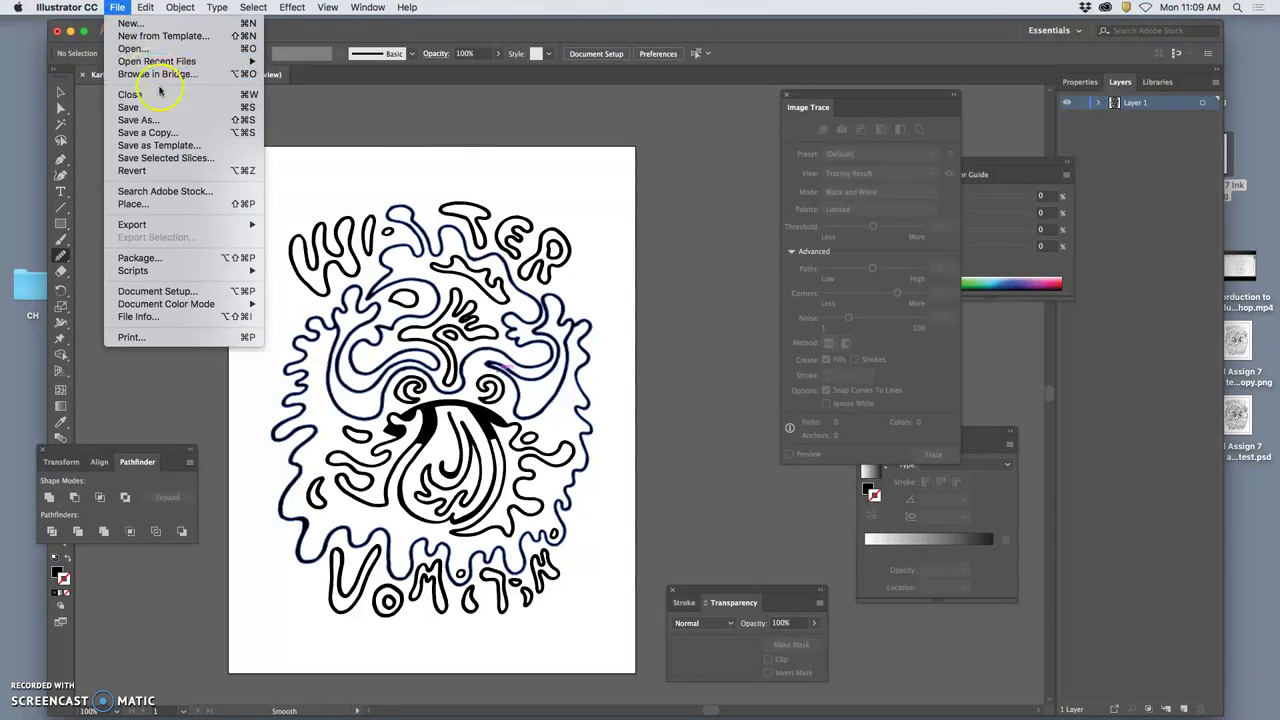
left_click(155, 117)
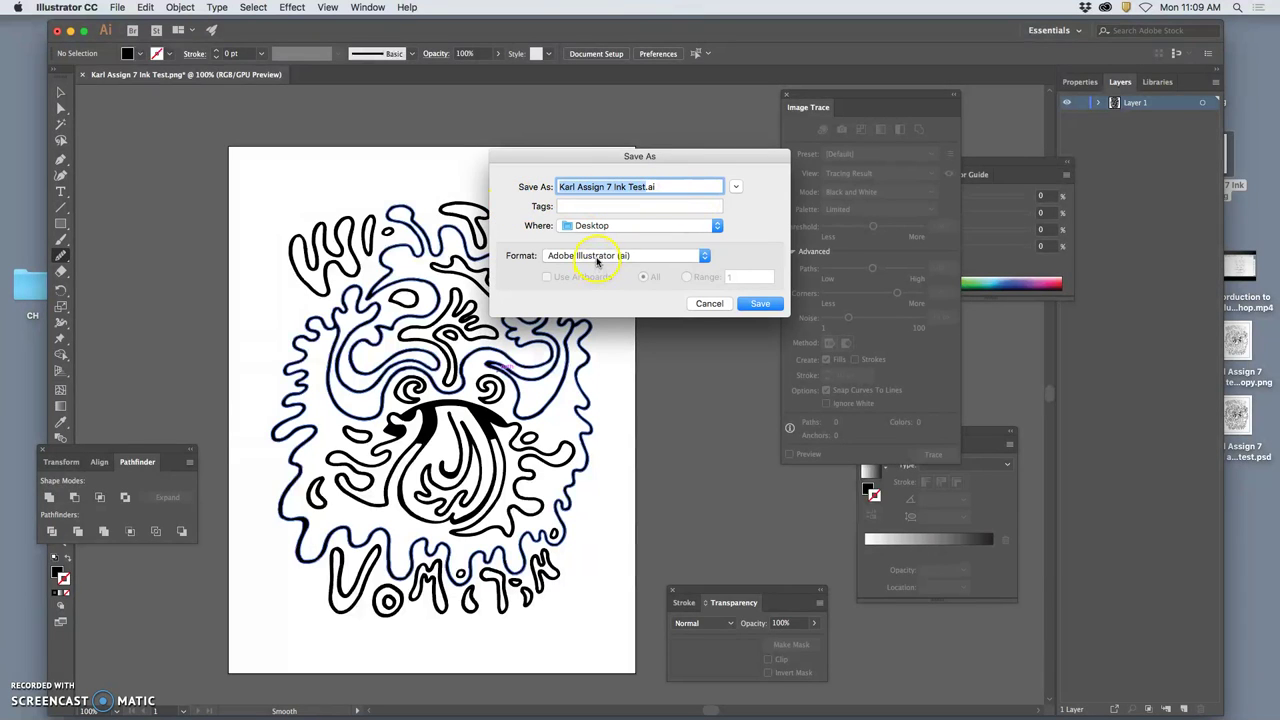
left_click(597, 256)
left_click(622, 271)
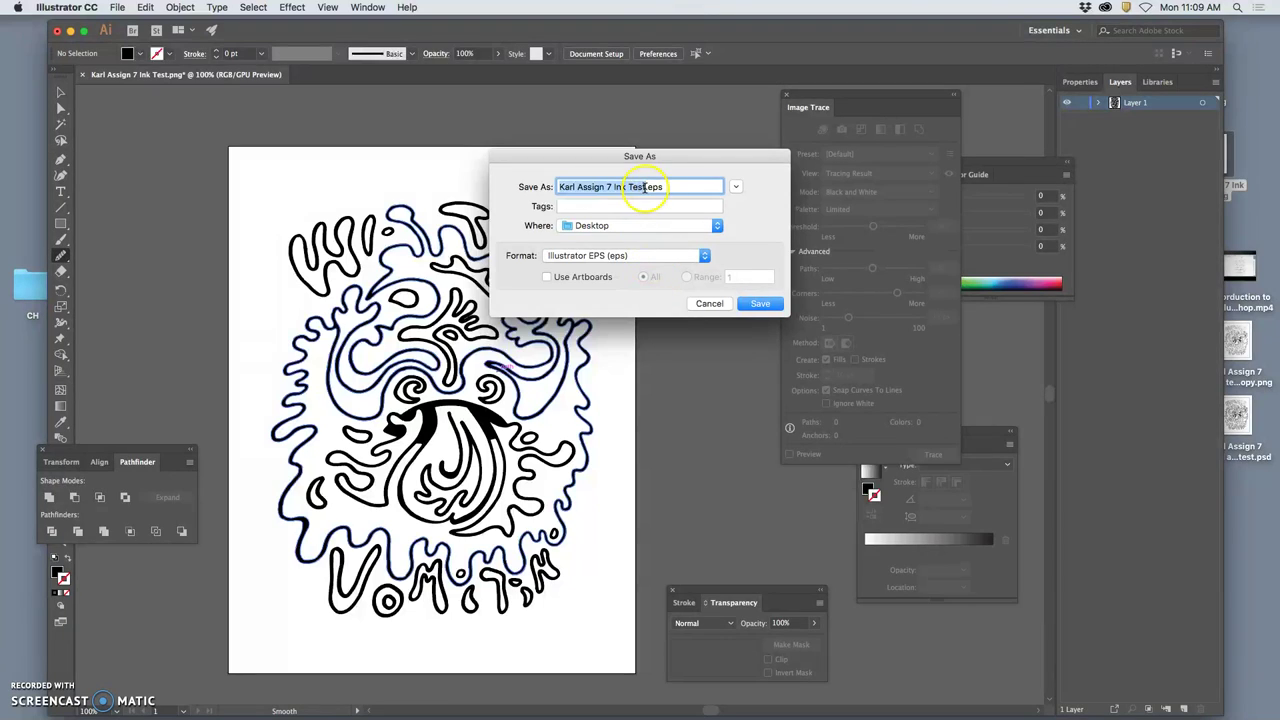
left_click(644, 187)
type("Outl")
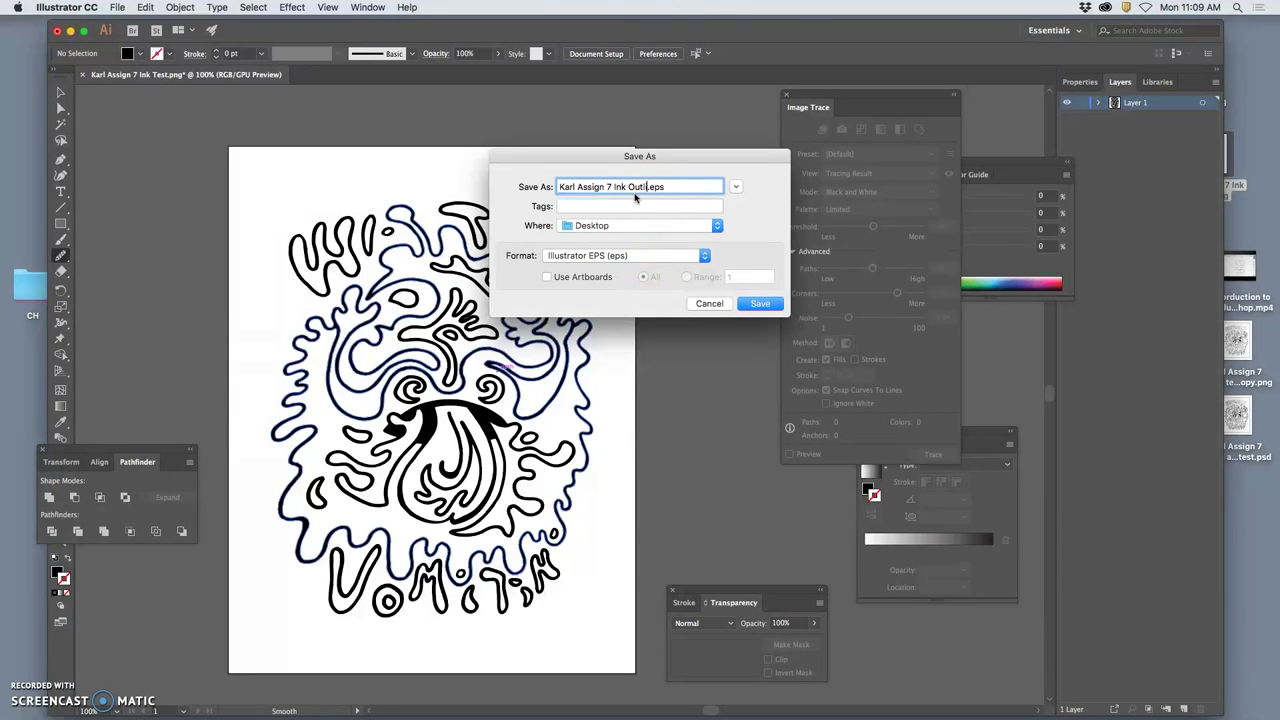
type("ine")
left_click(655, 186)
left_click_drag(655, 186, 630, 187)
key("BackSpace")
type("ork")
left_click(765, 304)
left_click(763, 304)
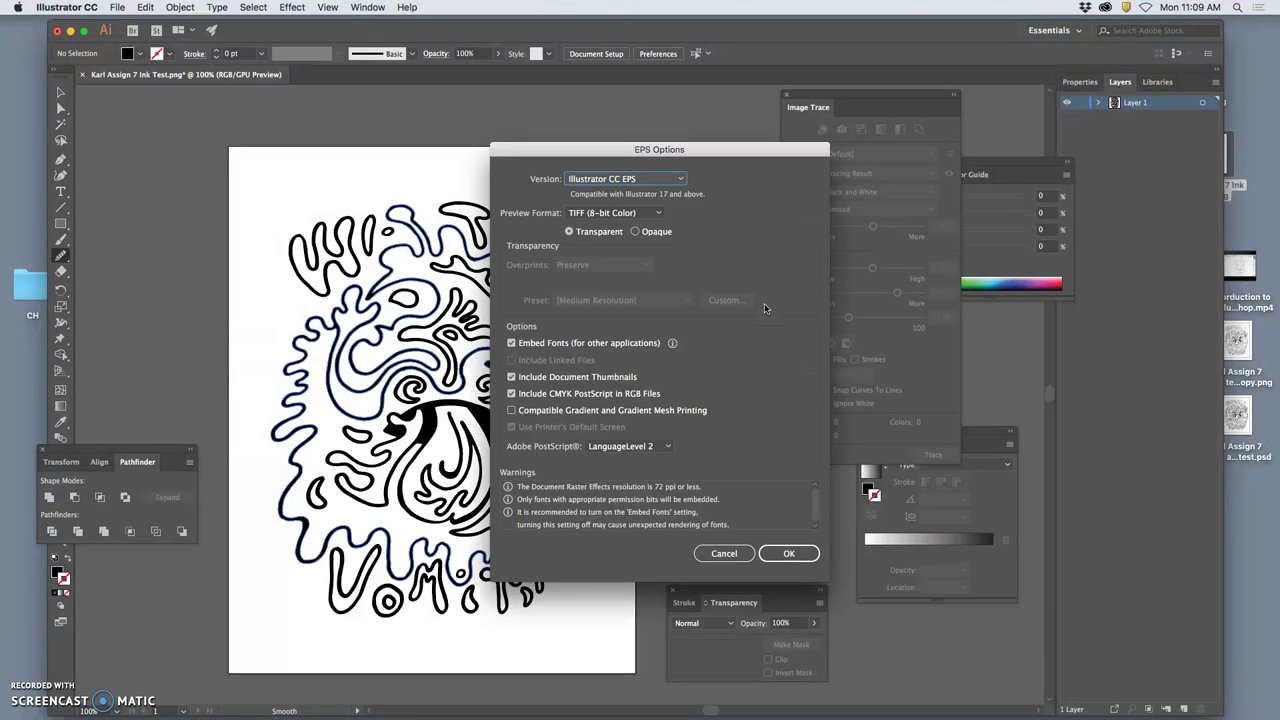
left_click(782, 554)
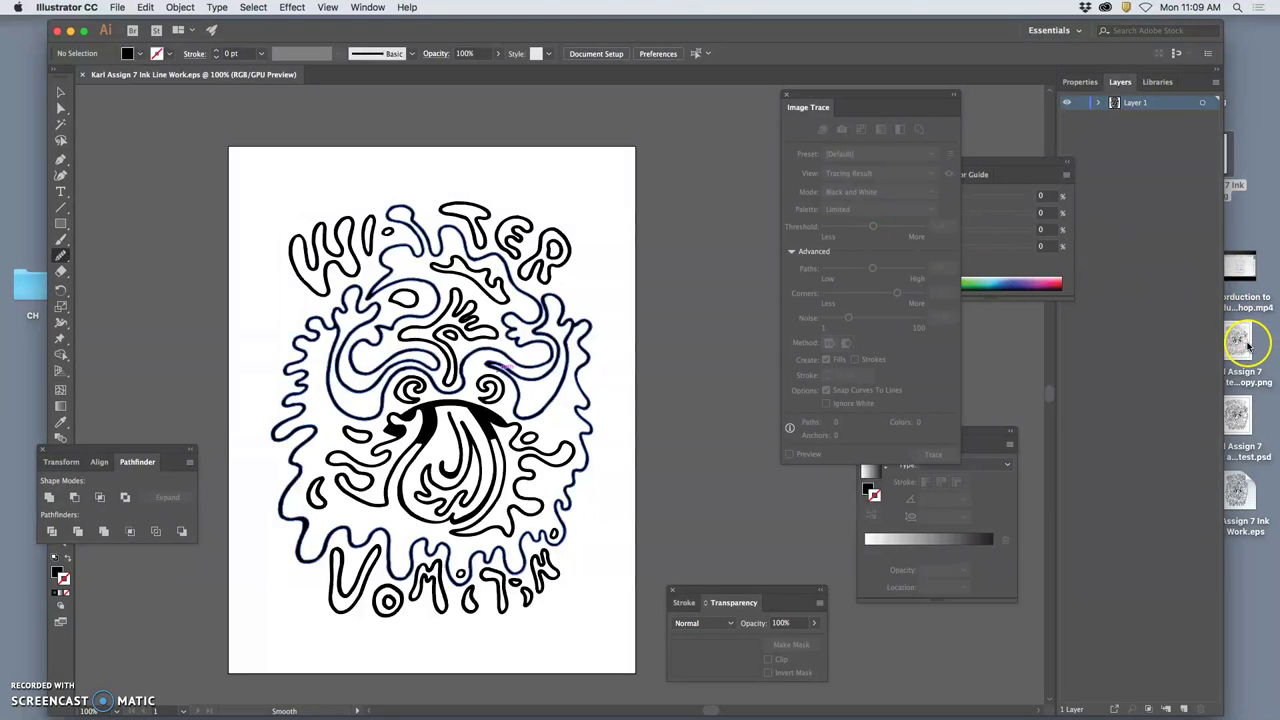
Drag the pencil-test PNG from the Desktop into the document and position it at the artboard's top-left.
left_click(1249, 343)
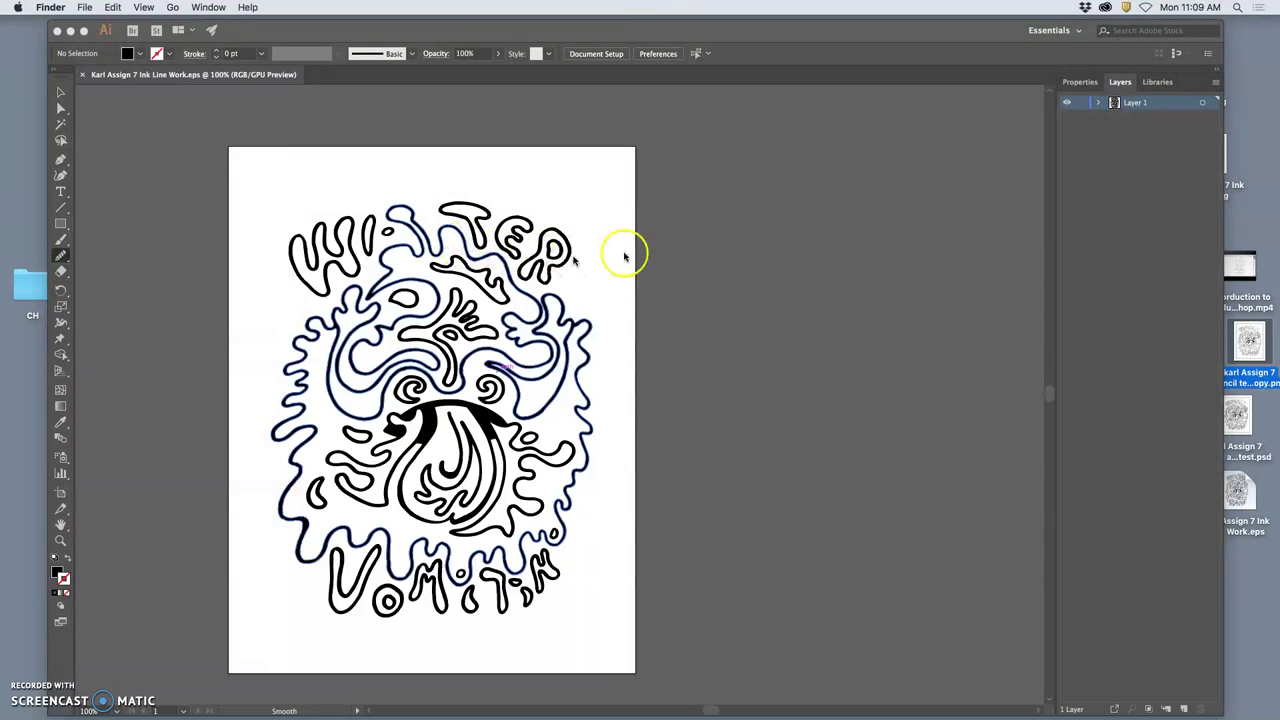
left_click_drag(1252, 339, 466, 338)
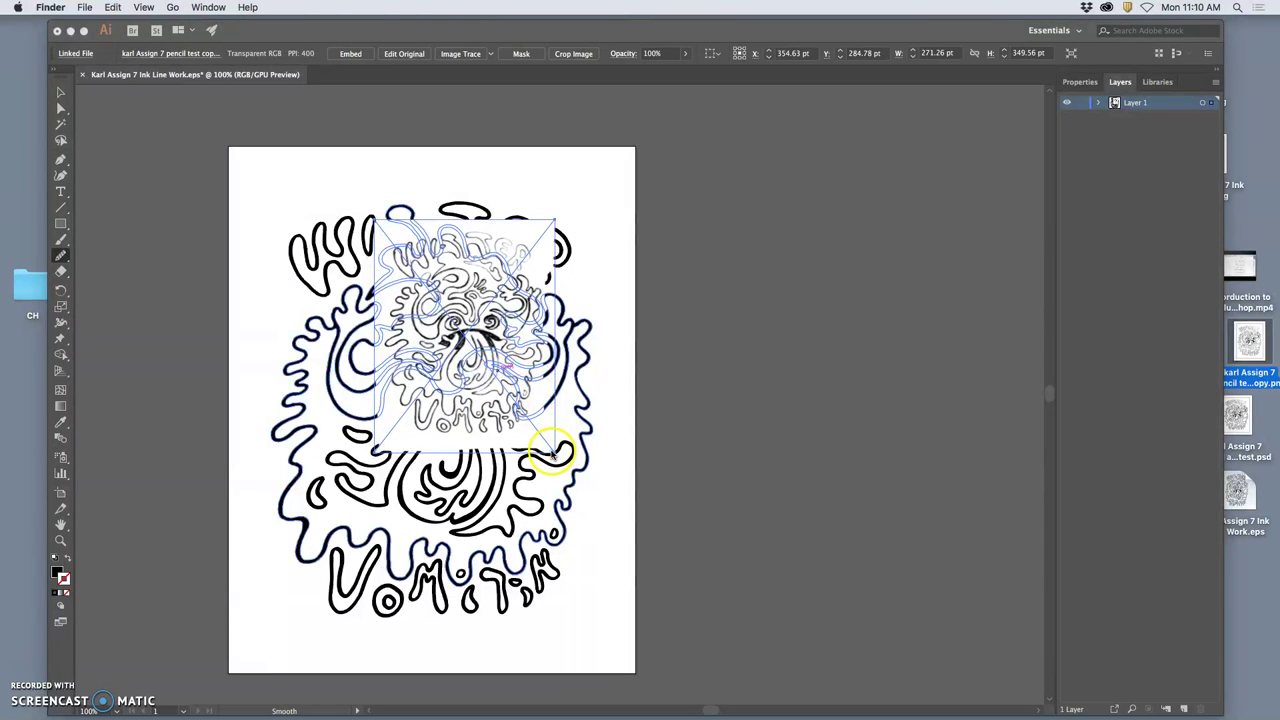
left_click(553, 453)
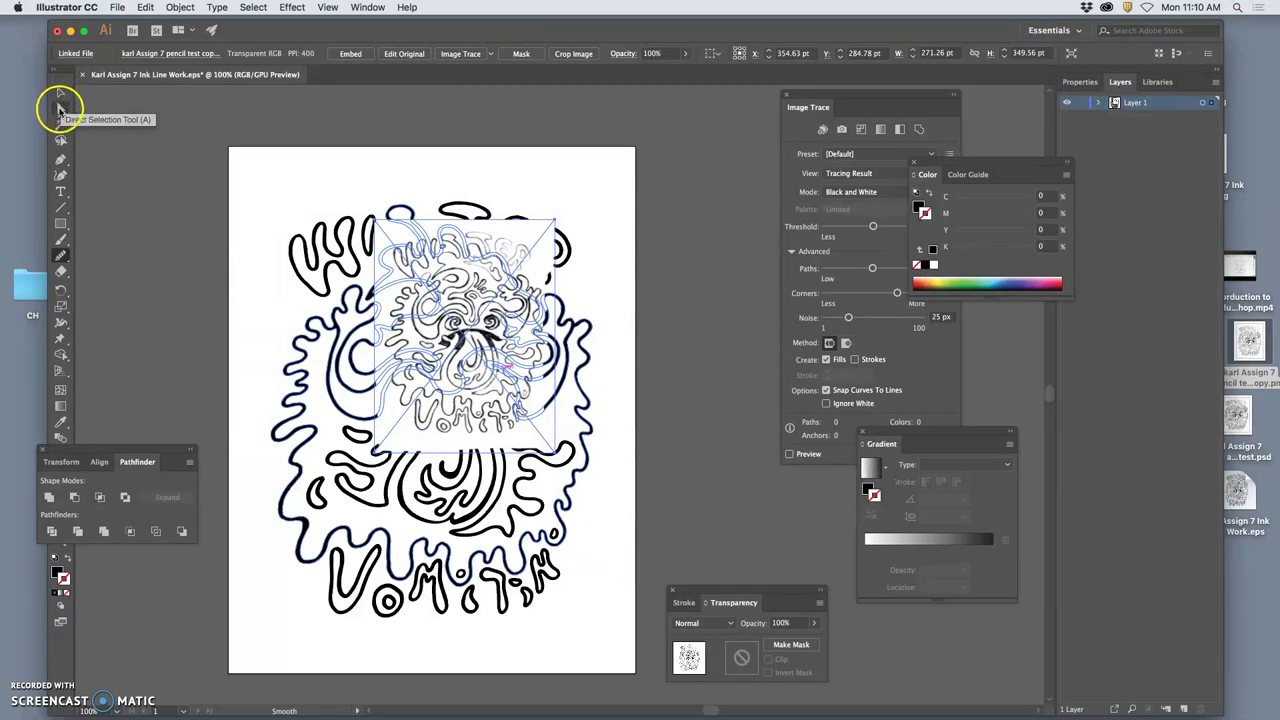
left_click(59, 108)
left_click_drag(465, 295, 357, 262)
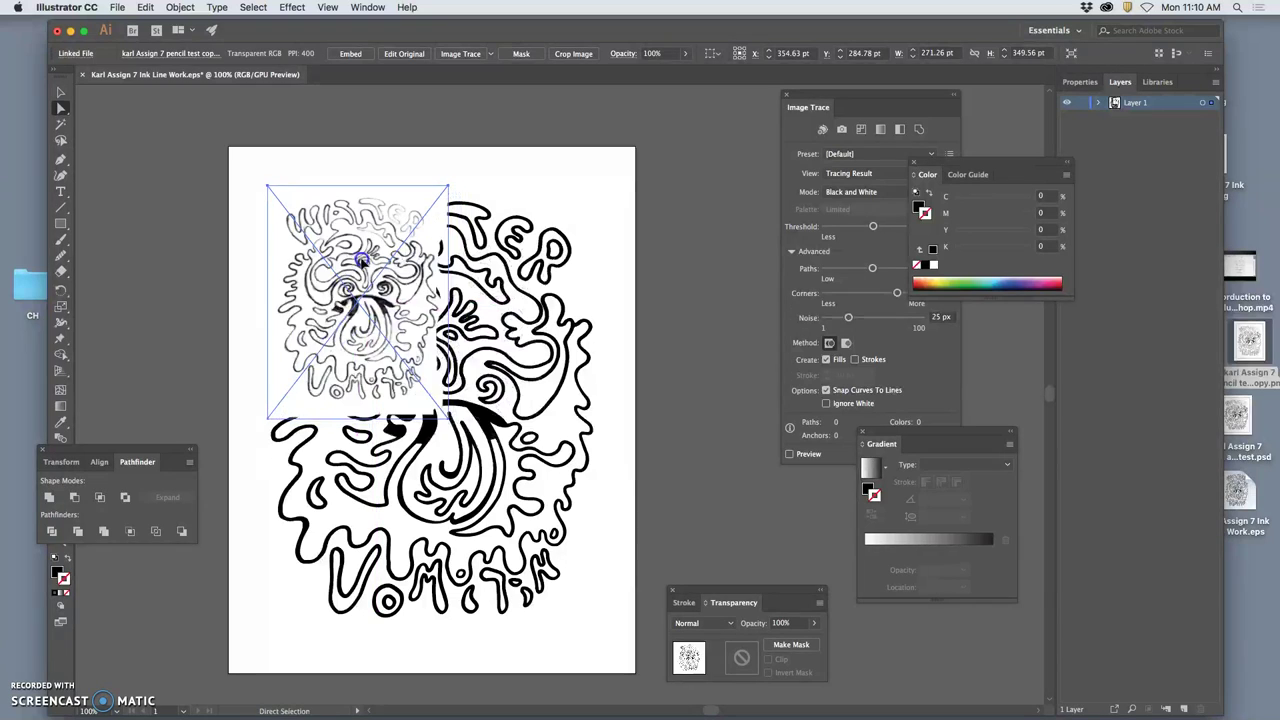